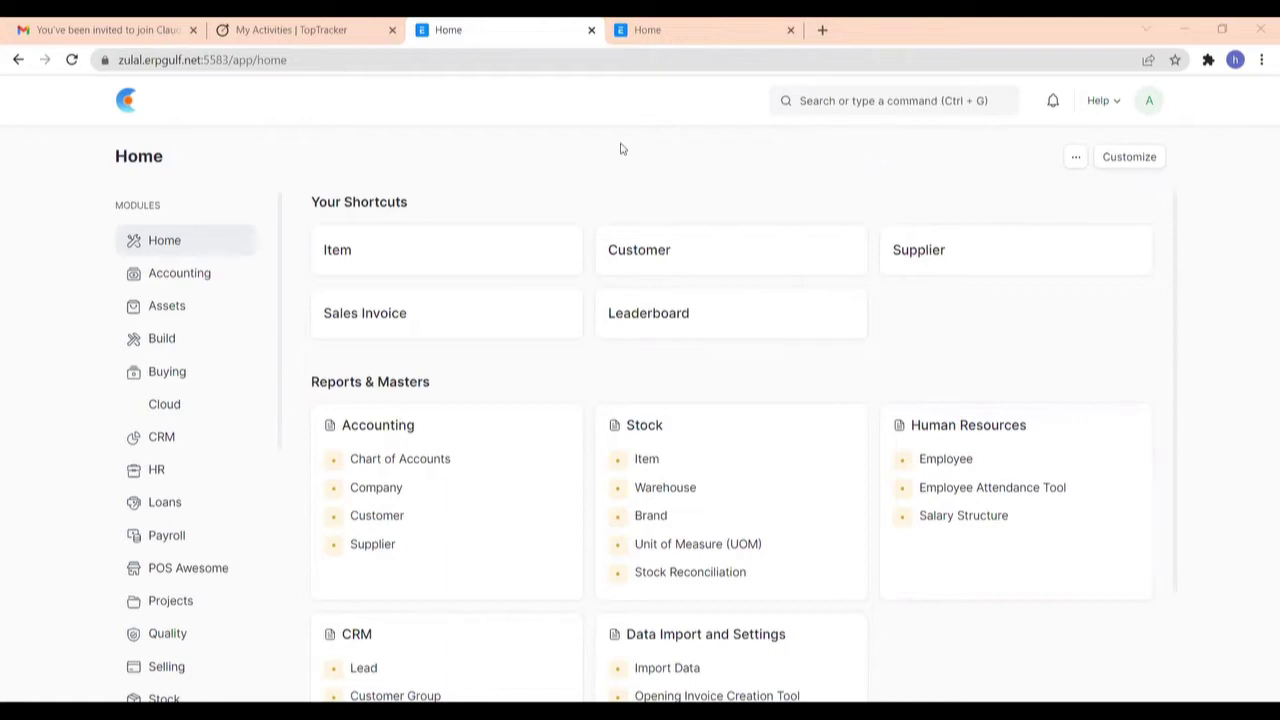
Step: Open the OMAN VAT Setting list from the Accounting workspace's Simplified OMAN VAT card
click(240, 272)
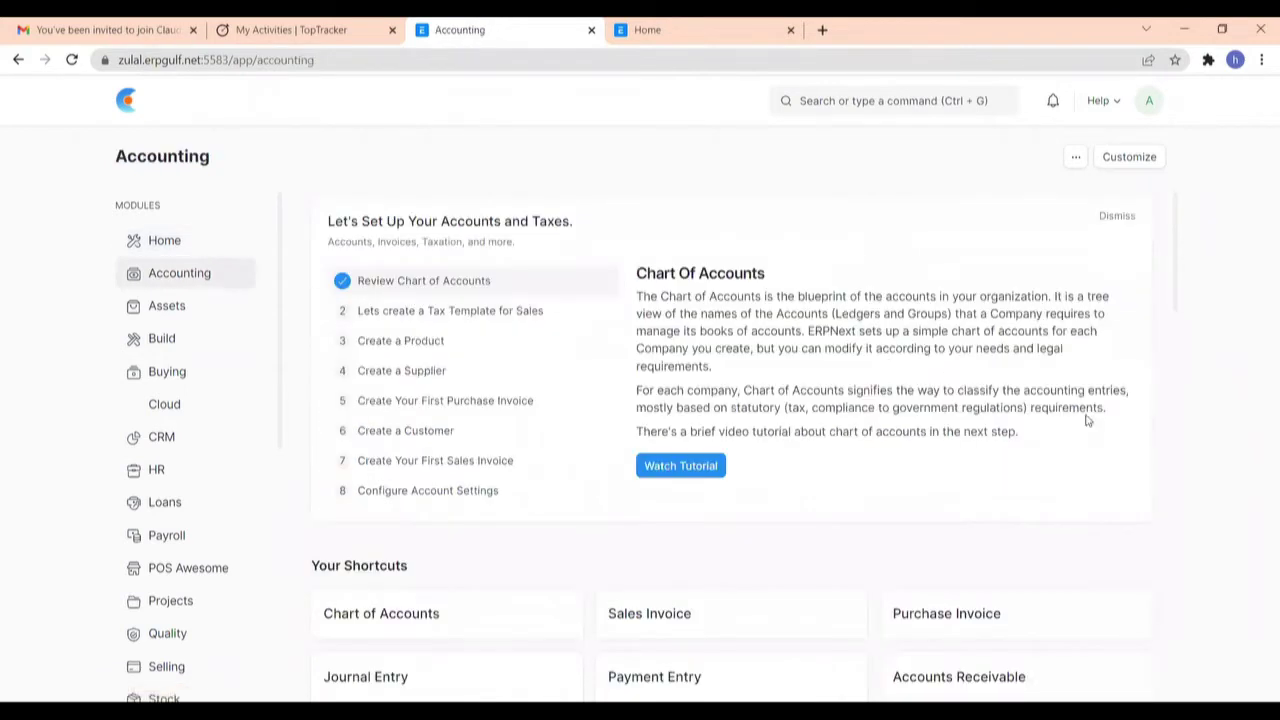
scroll(1088, 420, down, 1)
scroll(1088, 420, down, 15)
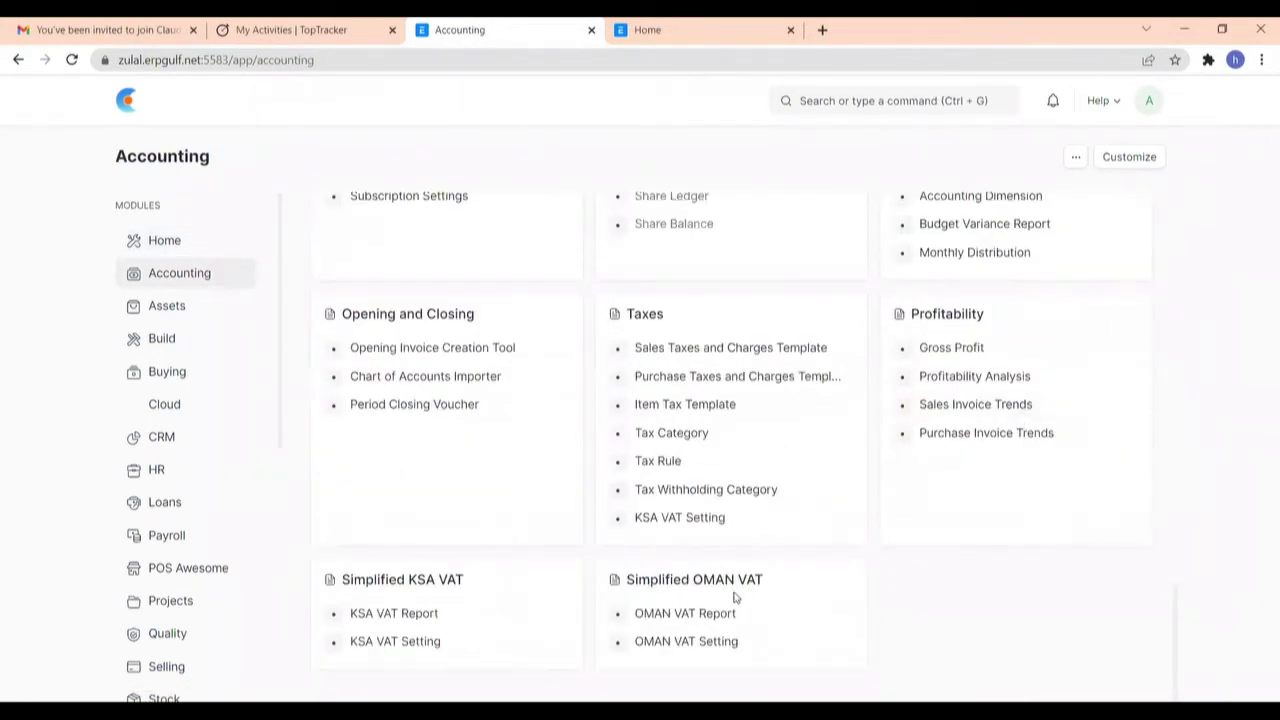
click(697, 646)
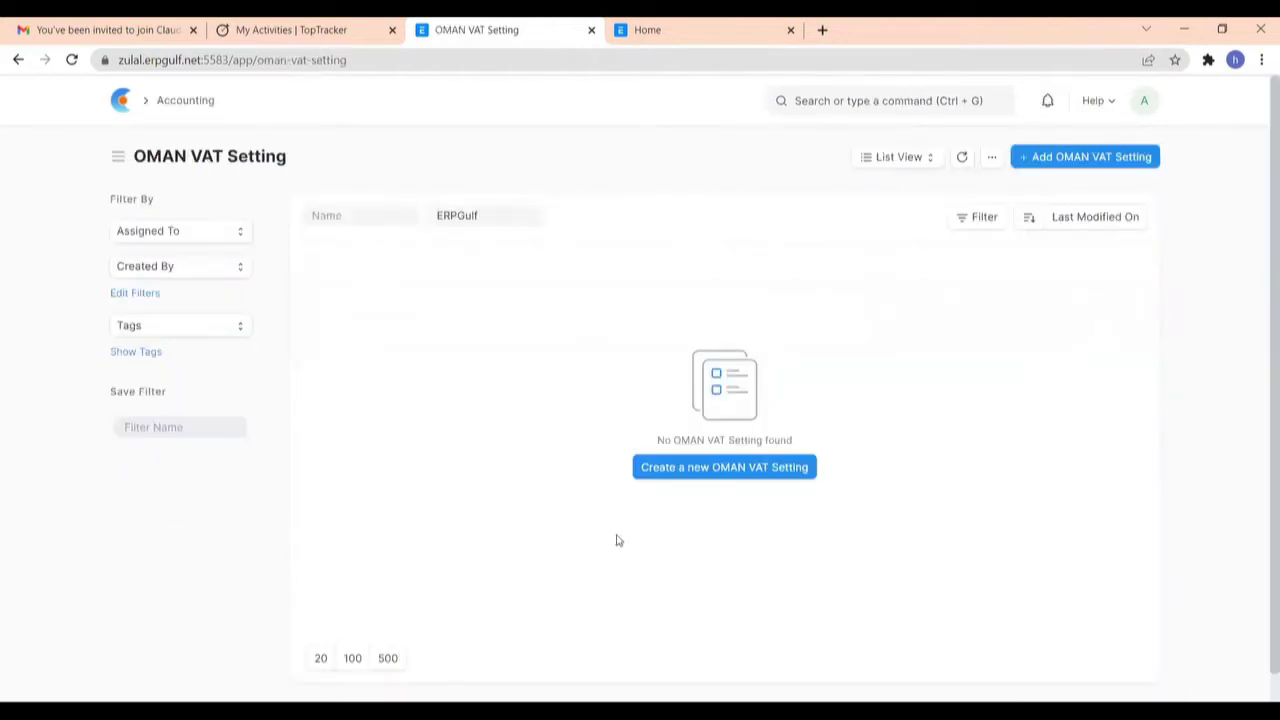
Step: Create a new OMAN VAT Setting record for company ERPGulf from the empty list
click(680, 468)
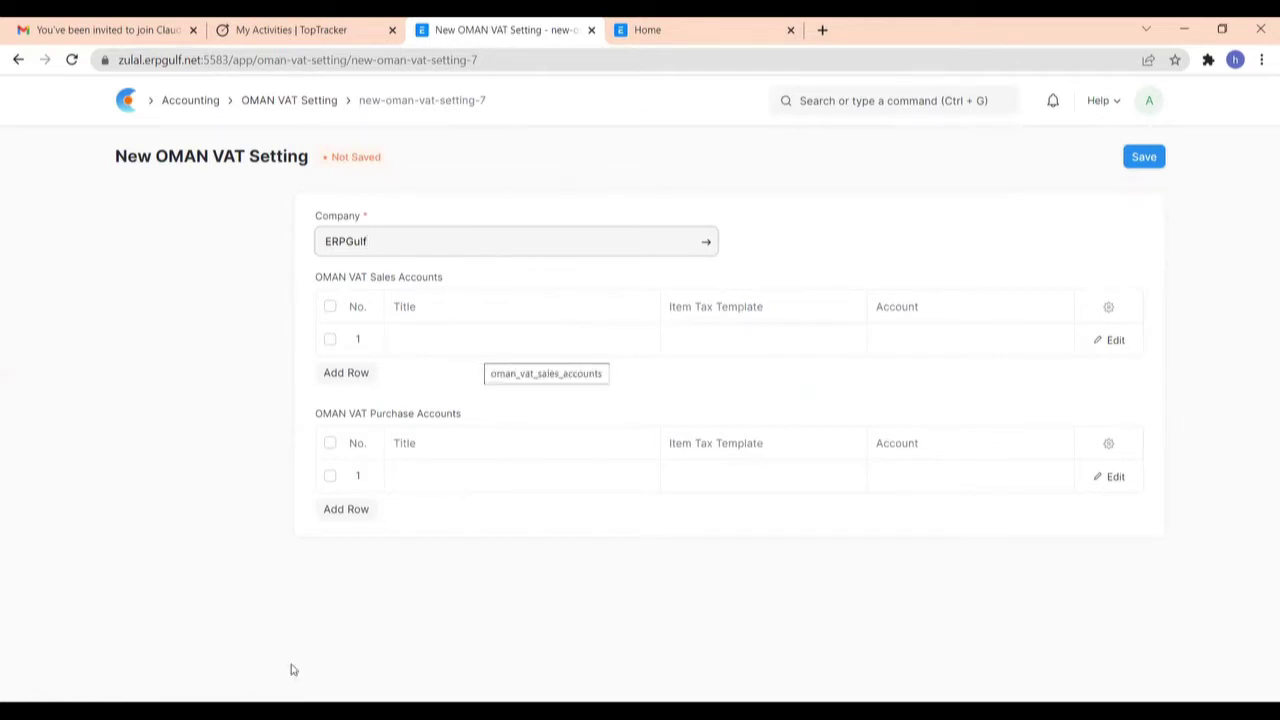
Step: On the whiteboard, underline Standard Rated, Zero Rated and Exempted Sales in blue pen
key(alt+Tab)
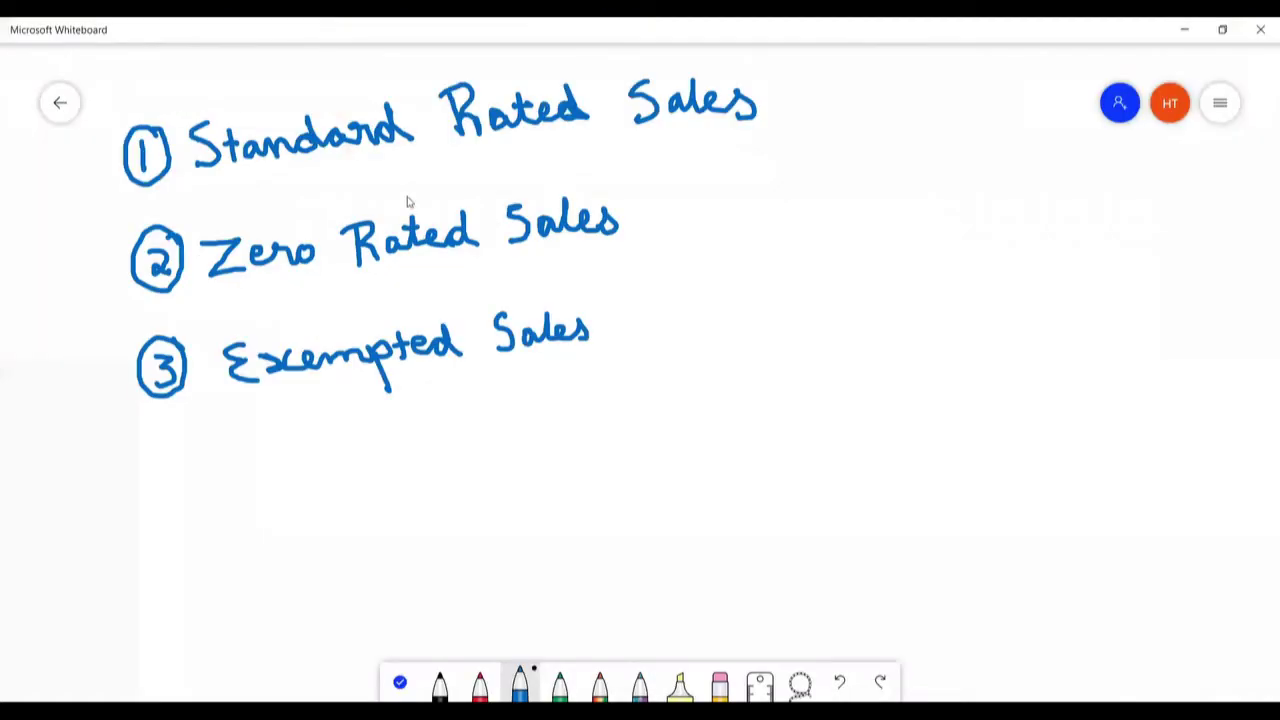
drag(201, 179, 602, 172)
click(219, 307)
drag(219, 307, 582, 281)
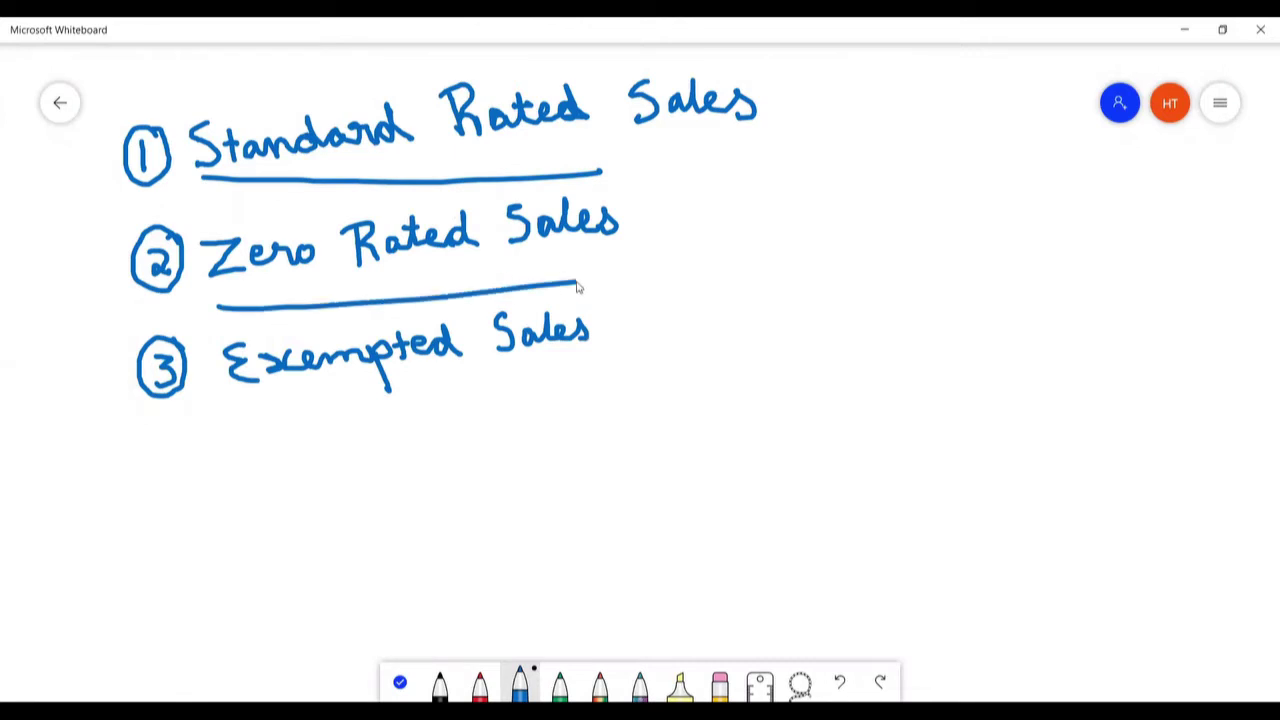
drag(281, 409, 554, 380)
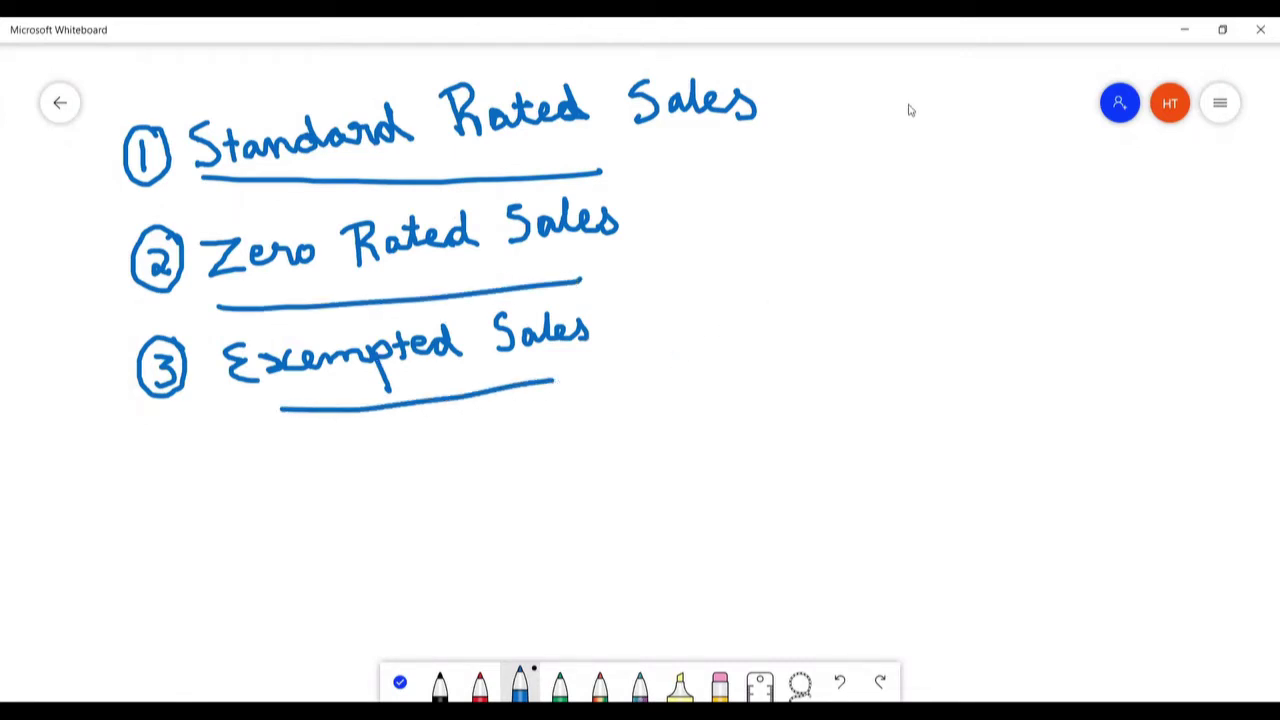
Step: Note 5% beside Standard, marks beside Zero and Exempted, and add a fourth category, Exports 0%
click(775, 93)
mouse_move(776, 92)
mouse_down()
mouse_move(862, 91)
mouse_move(877, 77)
mouse_move(900, 91)
mouse_move(886, 110)
mouse_move(918, 70)
mouse_move(914, 114)
mouse_move(928, 105)
mouse_up()
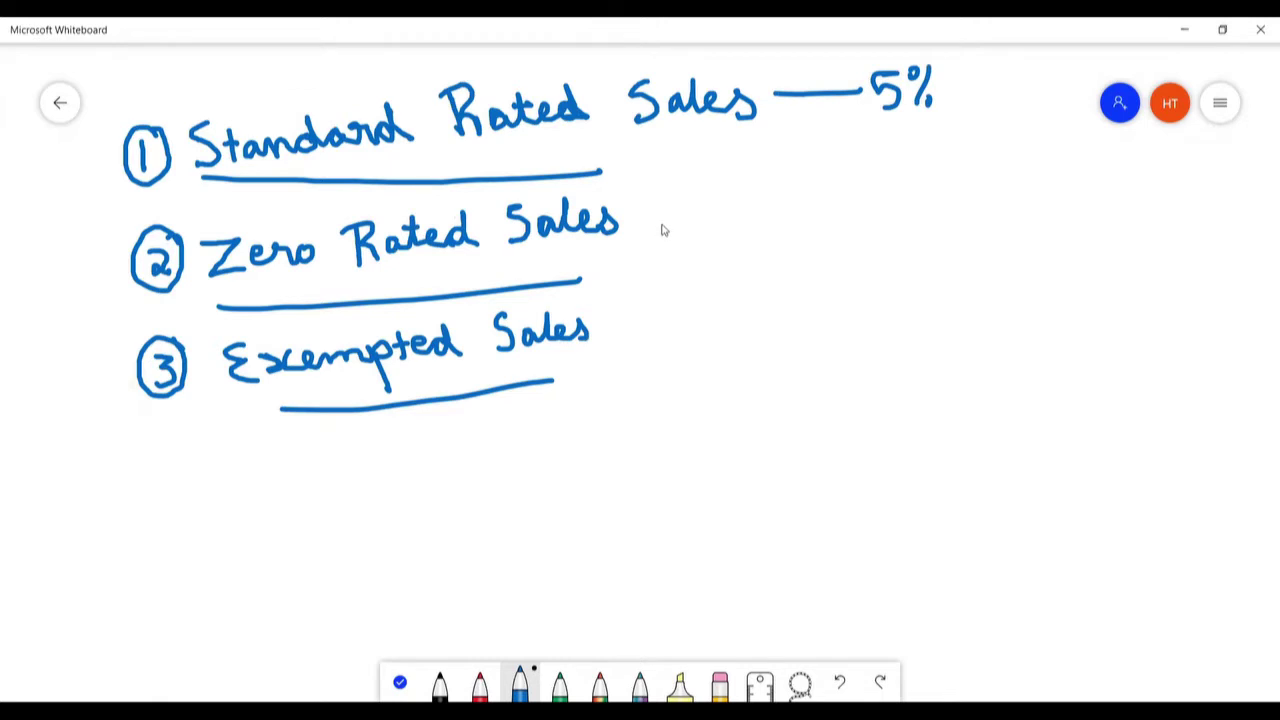
mouse_move(650, 224)
mouse_down()
mouse_move(780, 226)
mouse_move(828, 194)
mouse_move(786, 194)
mouse_move(838, 188)
mouse_move(842, 238)
mouse_move(858, 214)
mouse_up()
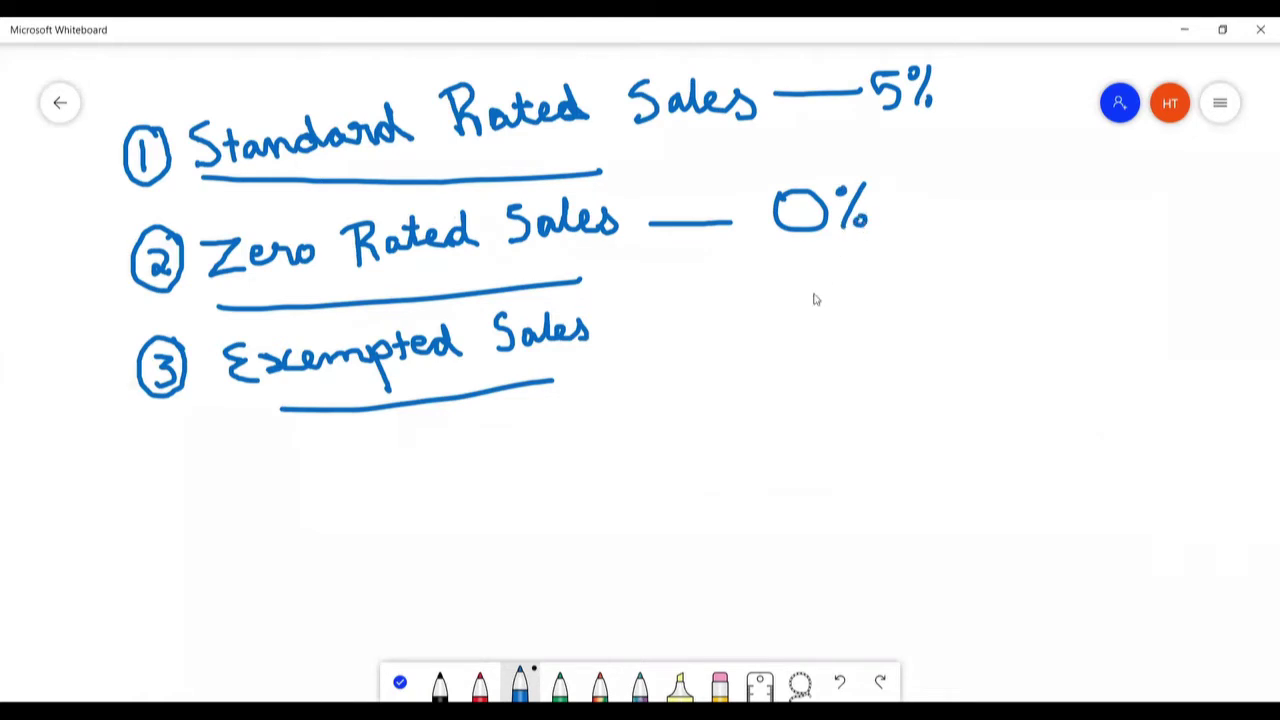
mouse_move(649, 326)
mouse_down()
mouse_move(718, 315)
mouse_move(770, 284)
mouse_move(811, 320)
mouse_move(812, 284)
mouse_move(838, 292)
mouse_up()
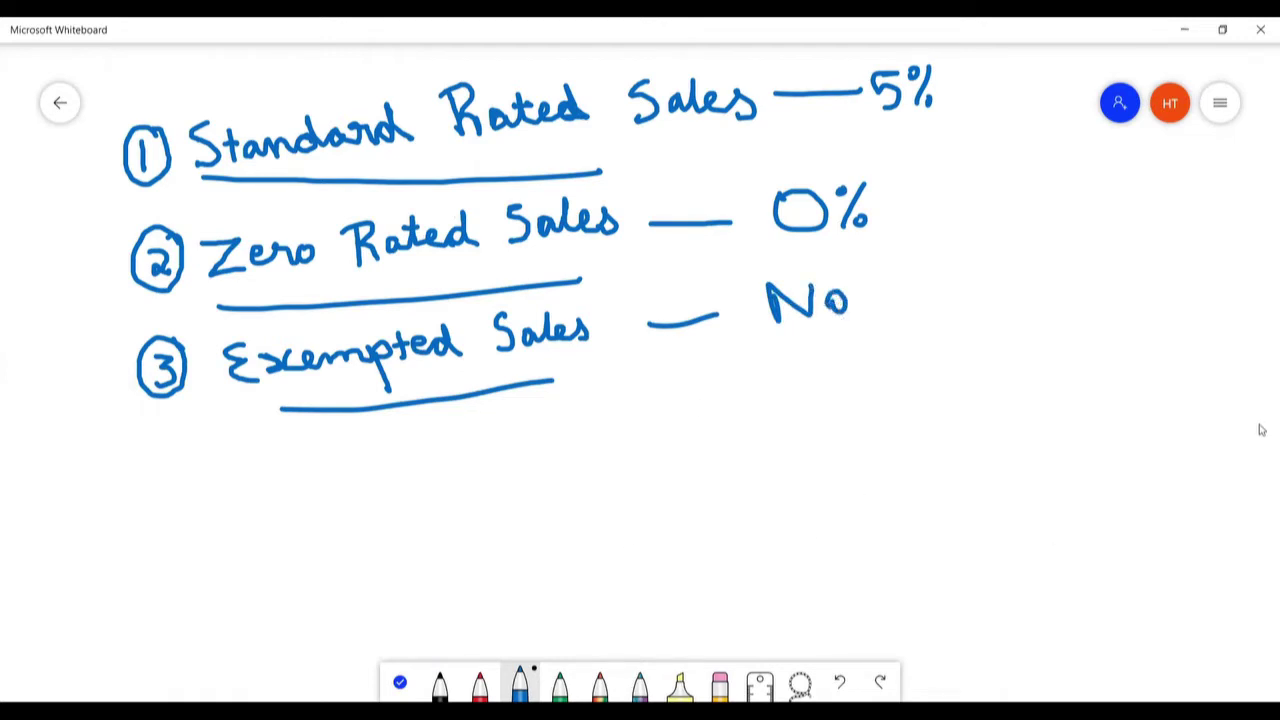
mouse_move(177, 462)
mouse_down()
mouse_move(194, 483)
mouse_move(186, 494)
mouse_move(172, 449)
mouse_move(163, 515)
mouse_move(207, 485)
mouse_move(200, 452)
mouse_move(259, 458)
mouse_move(297, 485)
mouse_up()
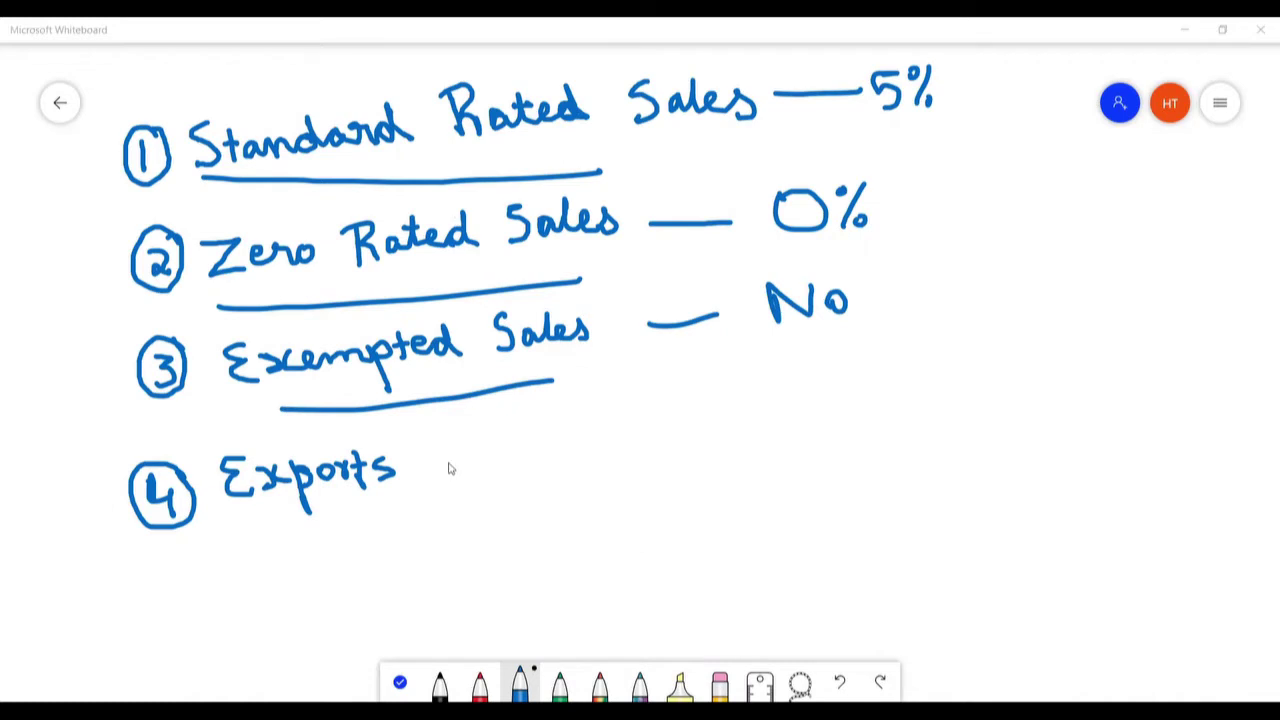
drag(442, 462, 516, 458)
mouse_move(590, 443)
mouse_down()
mouse_move(556, 470)
mouse_move(598, 441)
mouse_move(578, 442)
mouse_move(628, 428)
mouse_move(639, 469)
mouse_move(658, 452)
mouse_up()
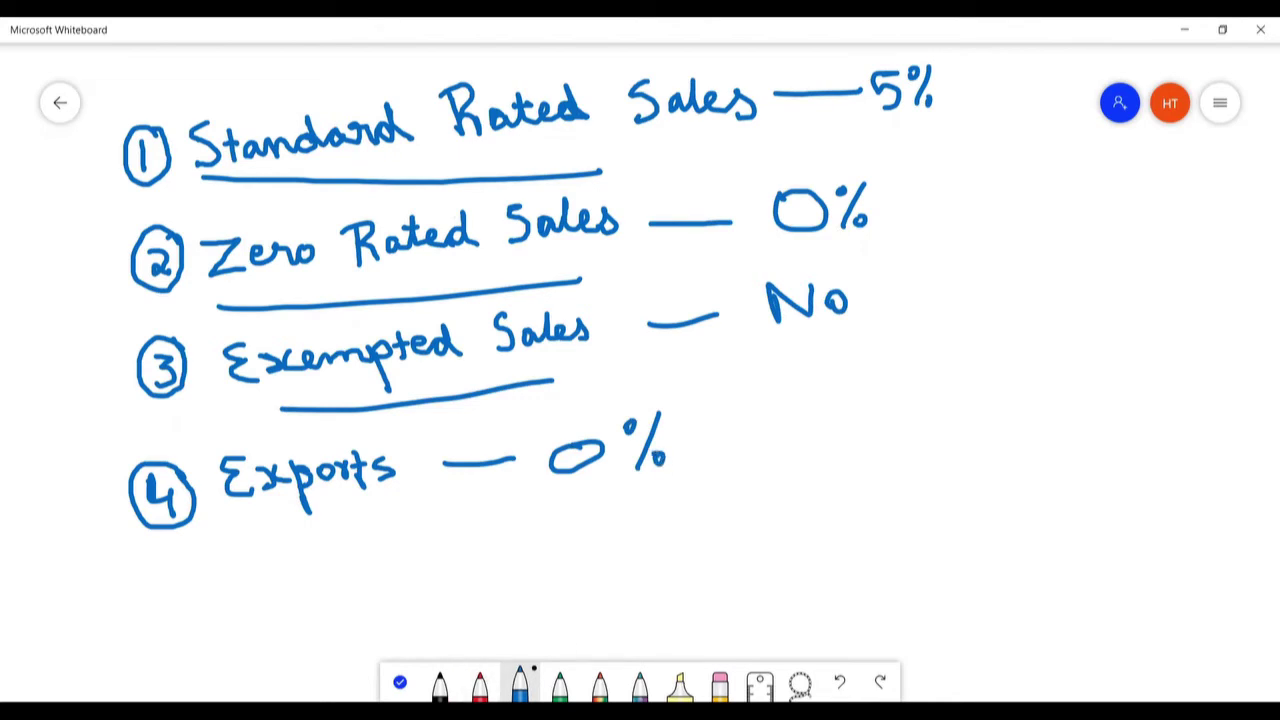
key(alt+Tab)
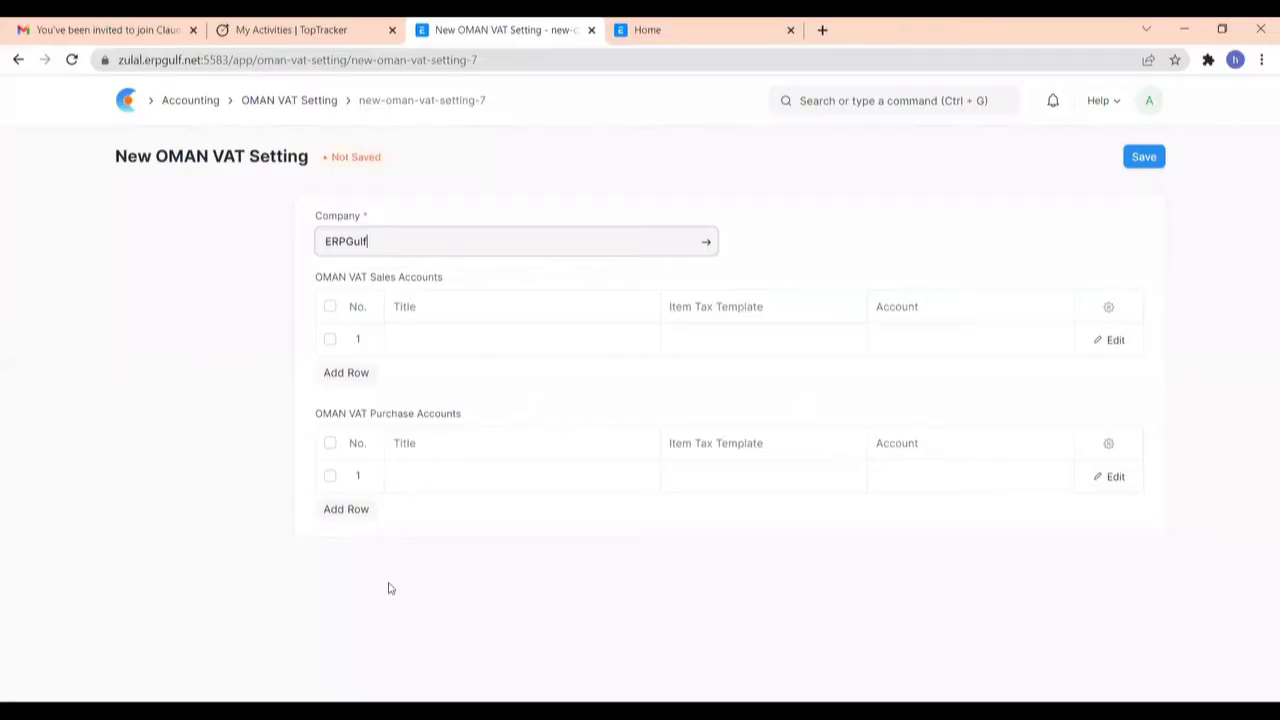
Step: Switch from the ERPNext form to the whiteboard's handwritten purchase categories list
key(alt+Tab)
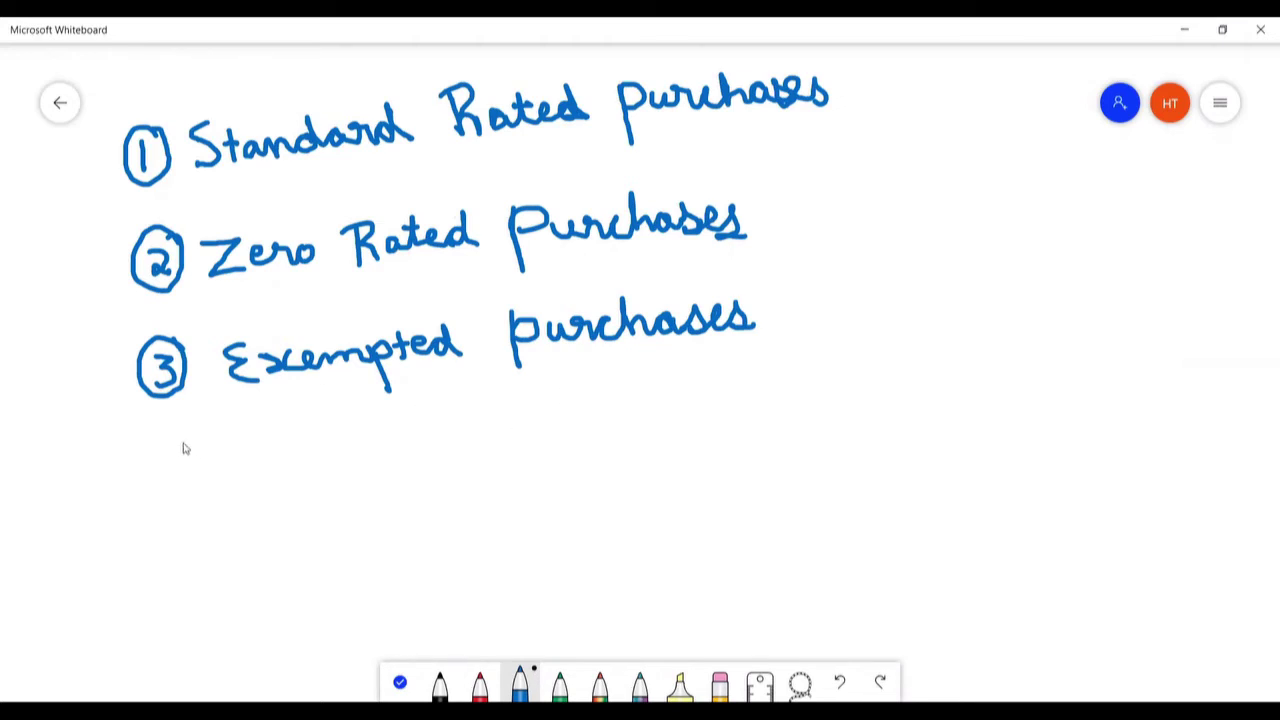
Step: Write '4 Imports — 5%' under the purchase categories, with notes beneath the rate
mouse_move(171, 437)
mouse_down()
mouse_move(180, 471)
mouse_move(172, 422)
mouse_move(146, 457)
mouse_move(214, 466)
mouse_move(210, 437)
mouse_move(253, 460)
mouse_up()
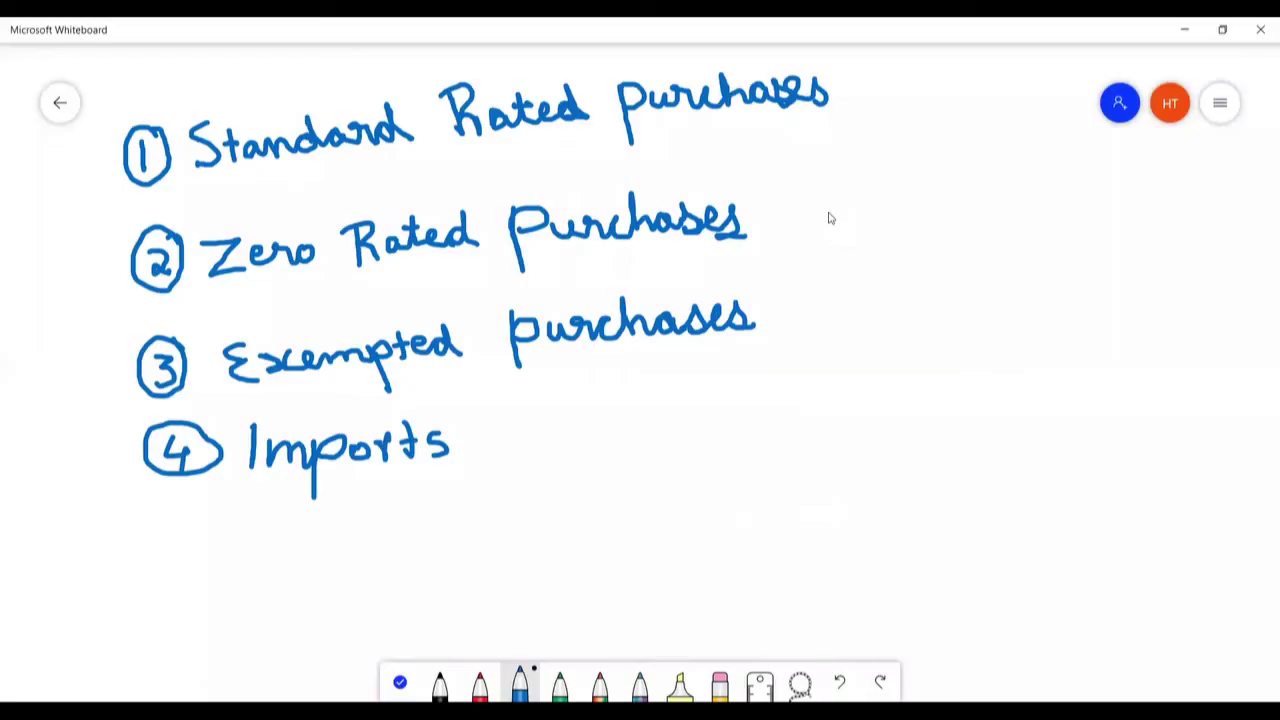
mouse_move(477, 441)
mouse_down()
mouse_move(563, 419)
mouse_move(571, 443)
mouse_move(547, 456)
mouse_up()
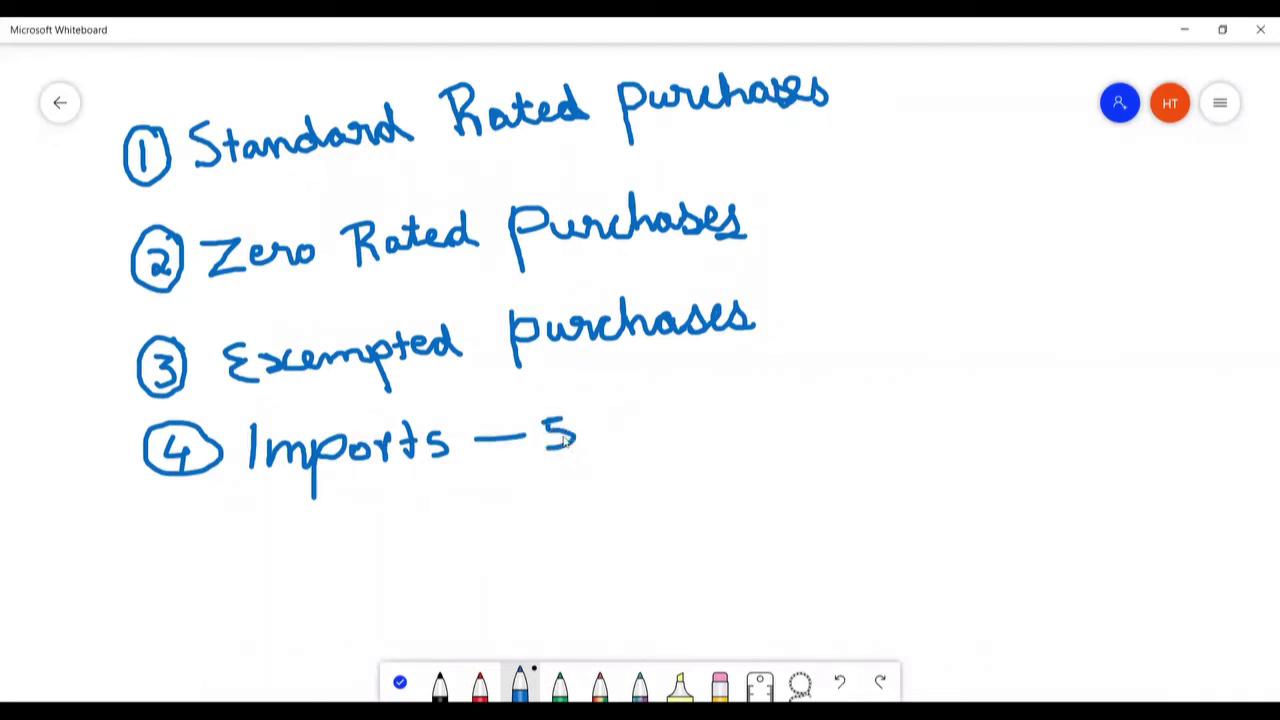
mouse_move(585, 415)
mouse_down()
mouse_move(606, 412)
mouse_move(607, 454)
mouse_move(628, 446)
mouse_up()
mouse_move(502, 510)
mouse_down()
mouse_move(560, 497)
mouse_move(597, 514)
mouse_move(598, 494)
mouse_move(631, 489)
mouse_move(641, 524)
mouse_move(657, 520)
mouse_up()
mouse_move(529, 558)
mouse_down()
mouse_move(588, 552)
mouse_move(606, 570)
mouse_up()
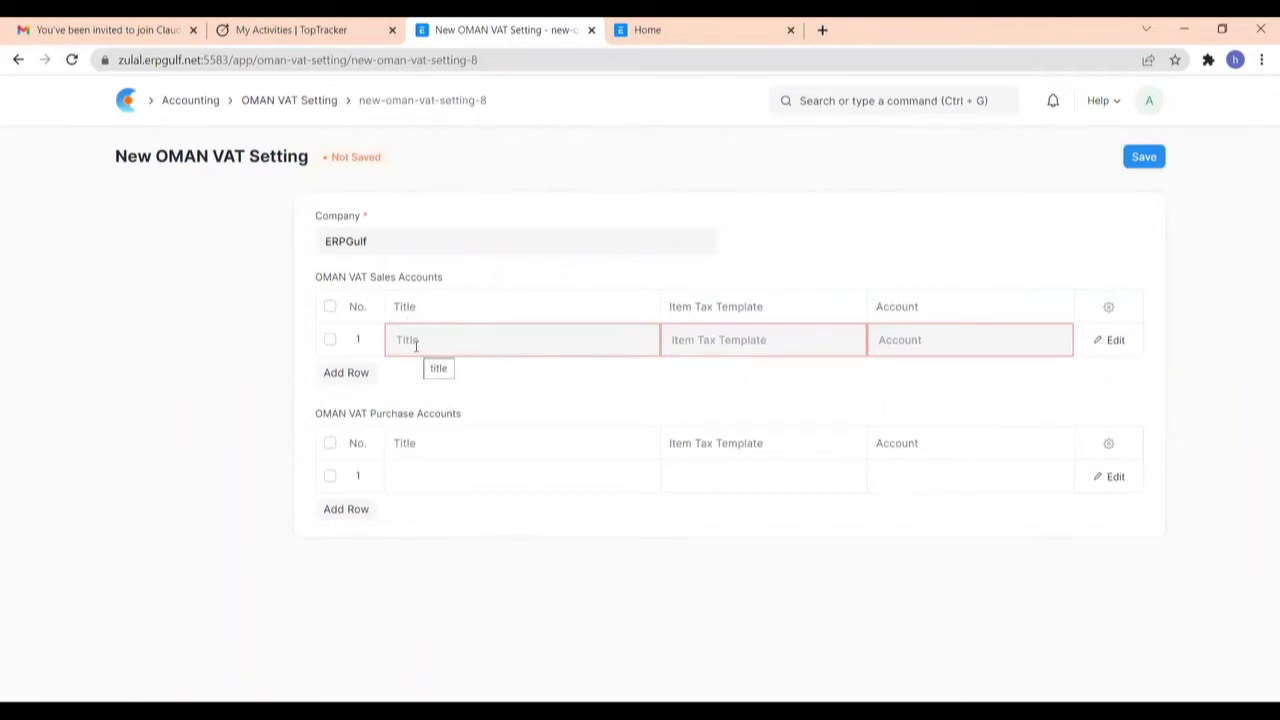
Step: Fill sales row 1 as Standard Rated Sales with OMAN VAT 5% - E template and account, adding a second row
text(Standard Rated)
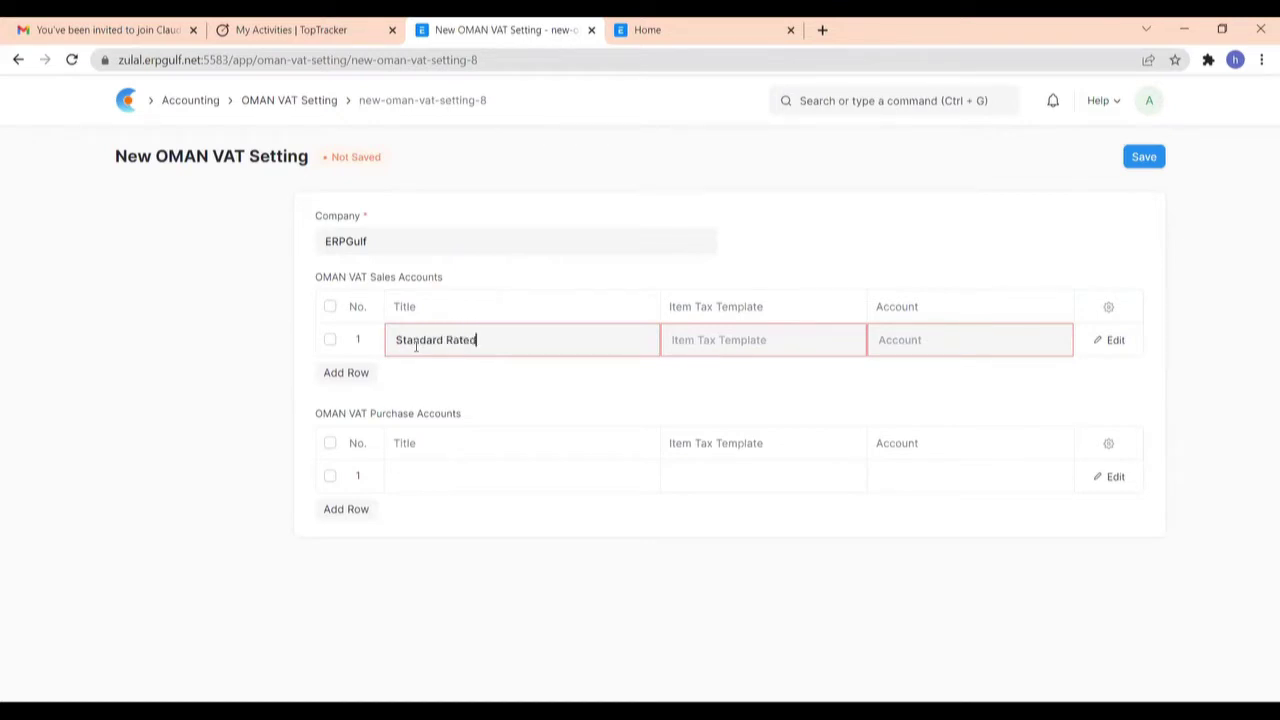
text( Sales)
click(698, 341)
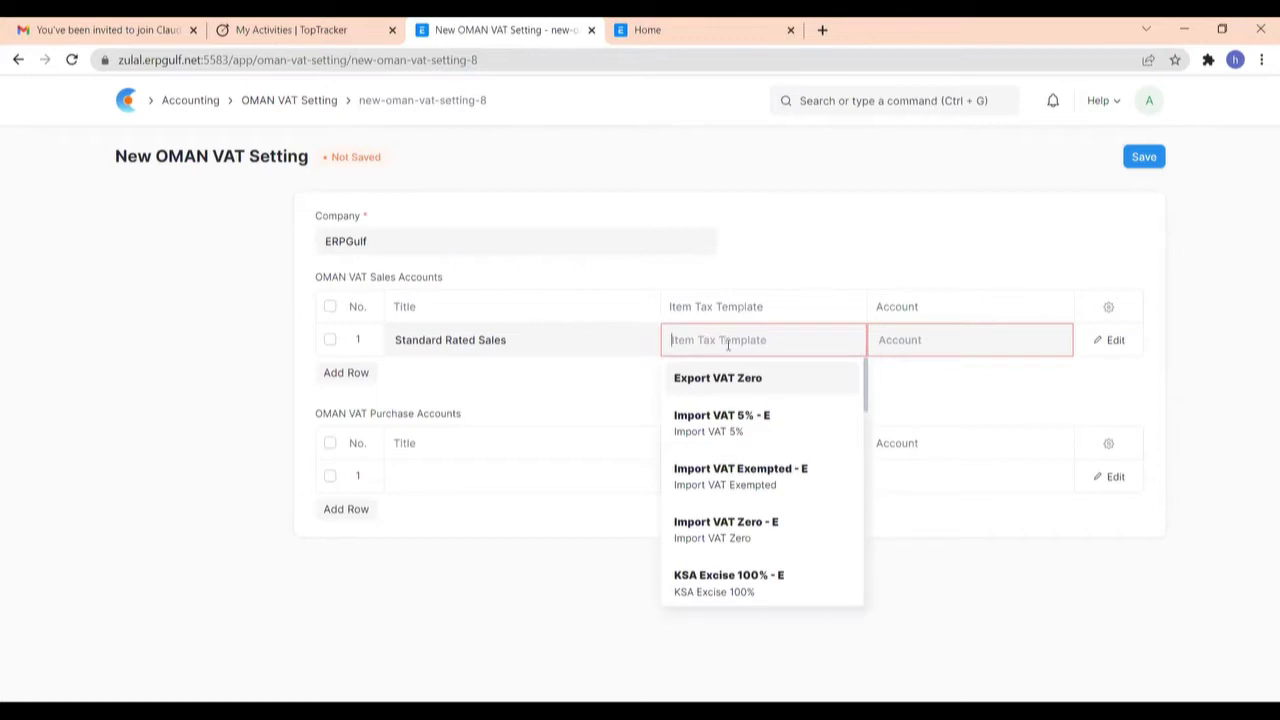
scroll(737, 375, down, 2)
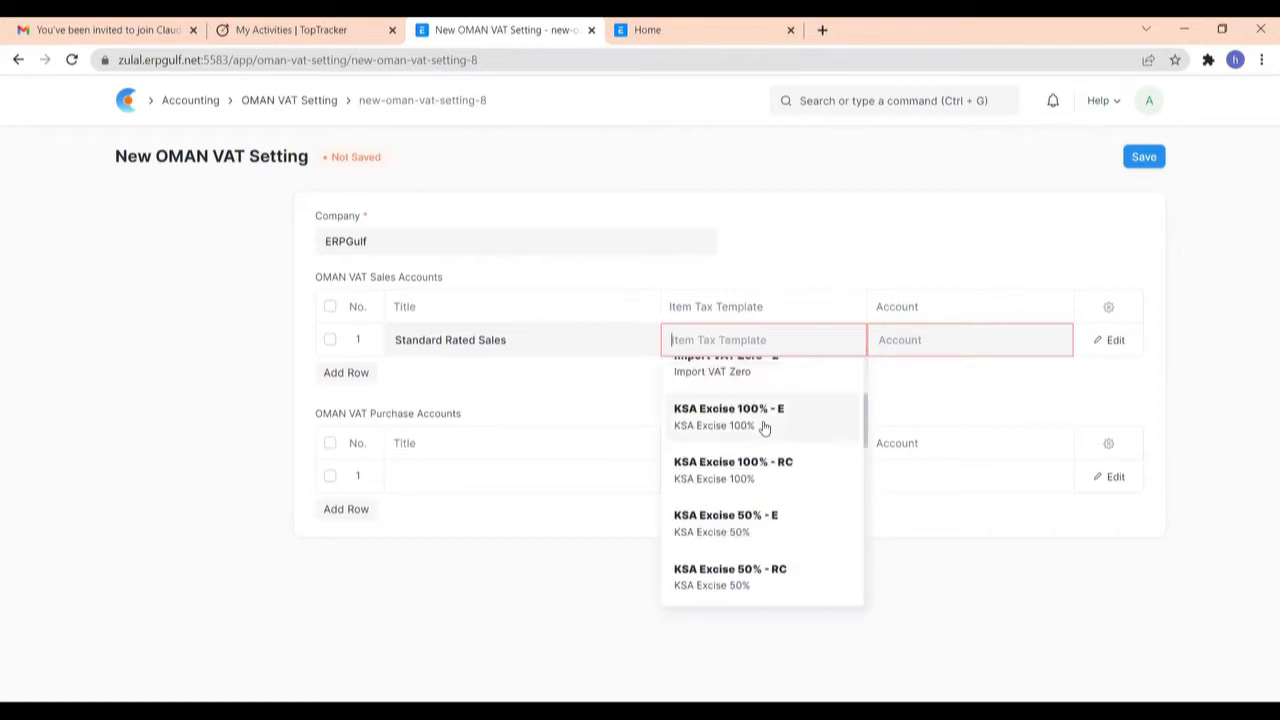
scroll(763, 426, down, 3)
scroll(766, 413, up, 5)
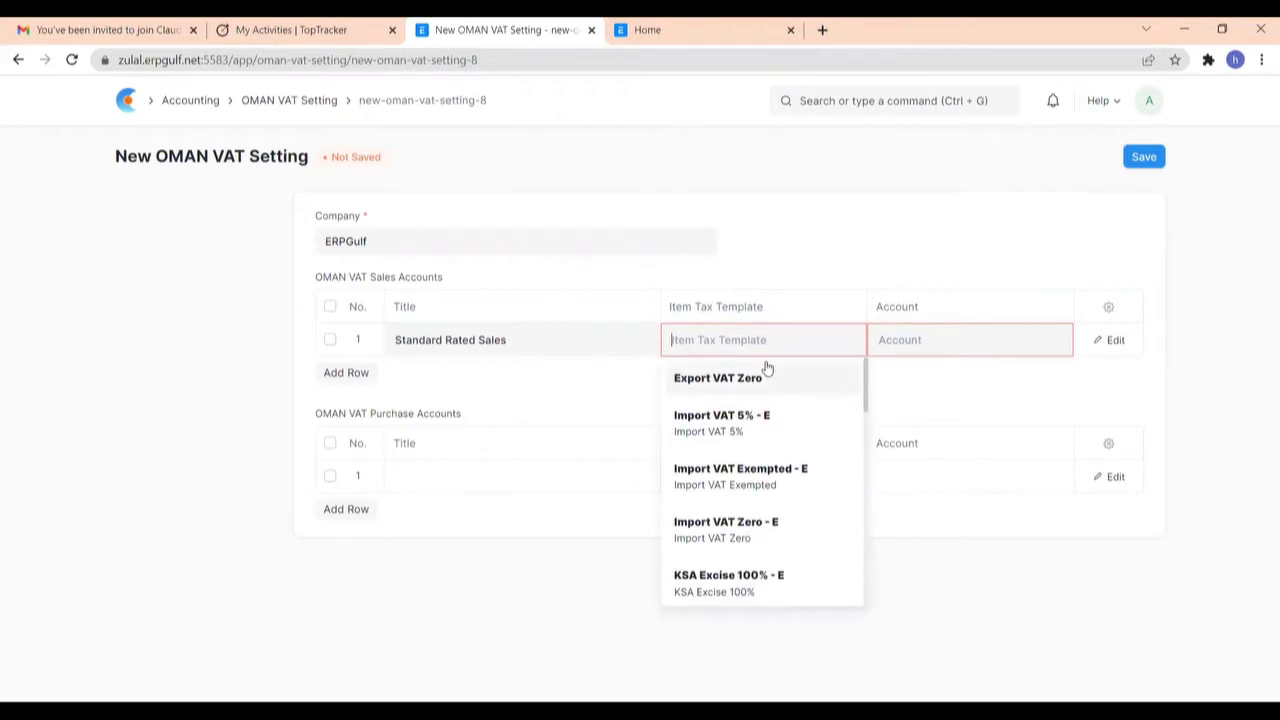
text(oma)
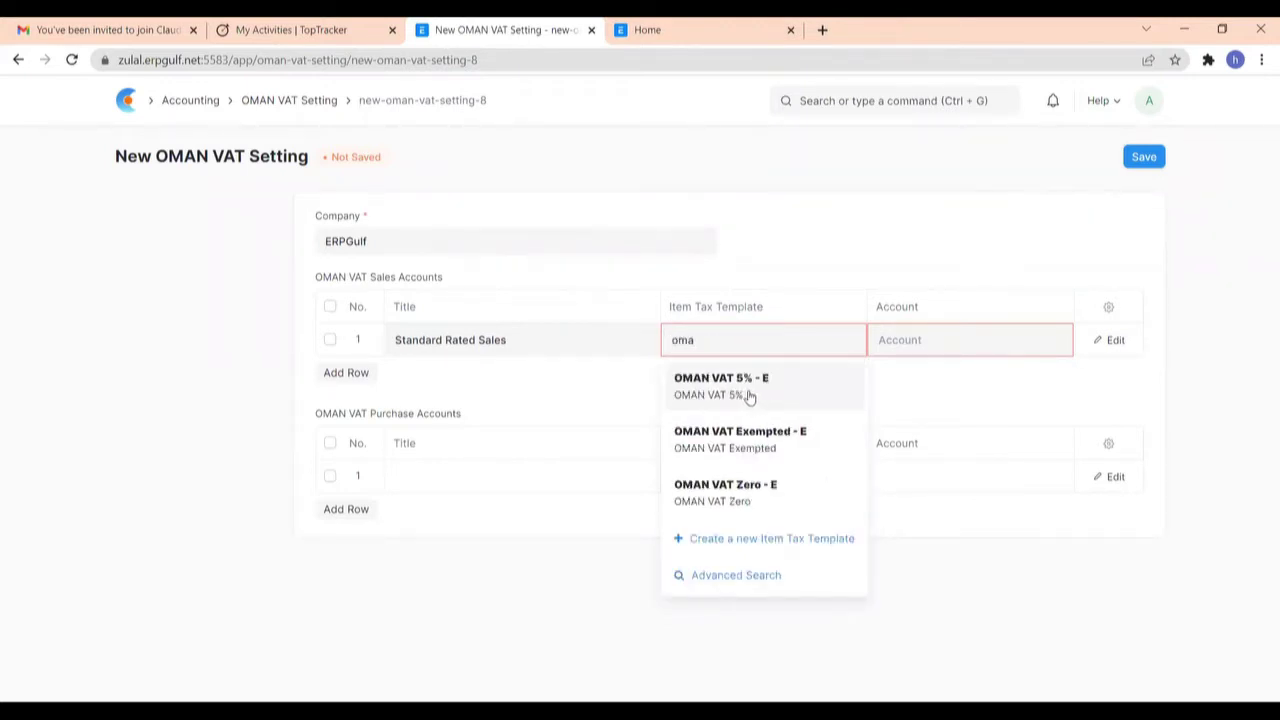
click(748, 397)
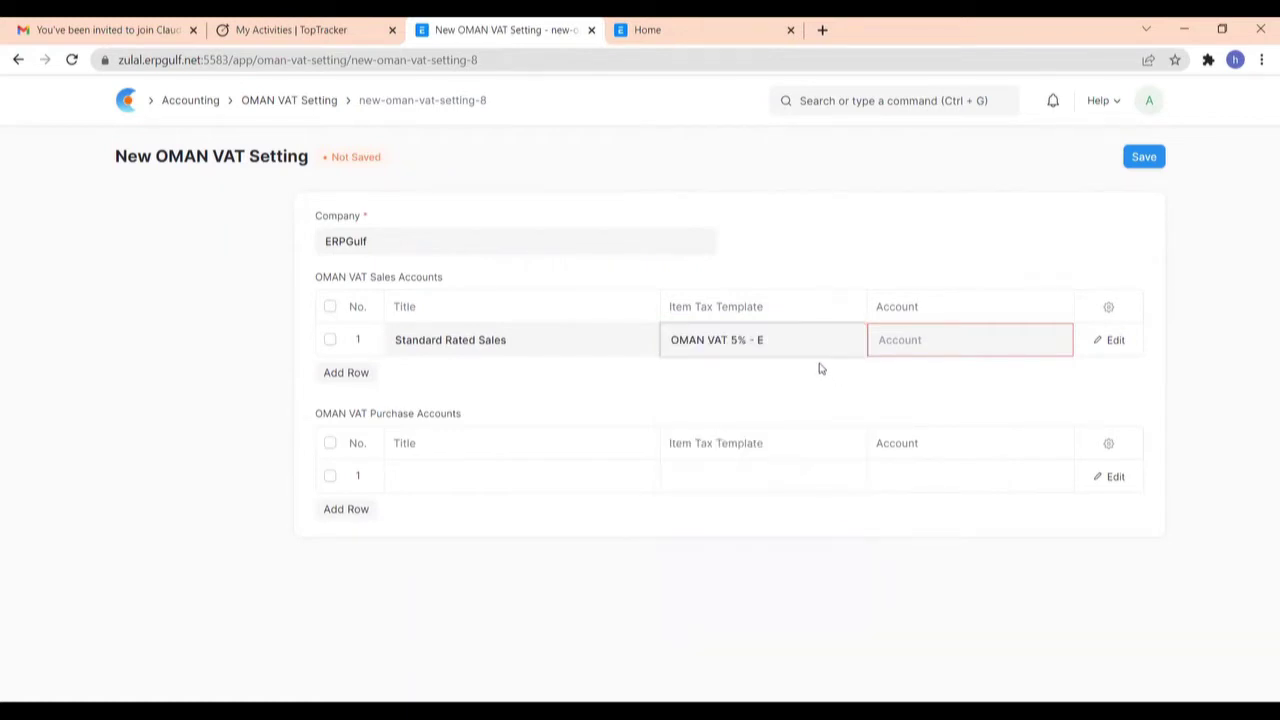
click(900, 342)
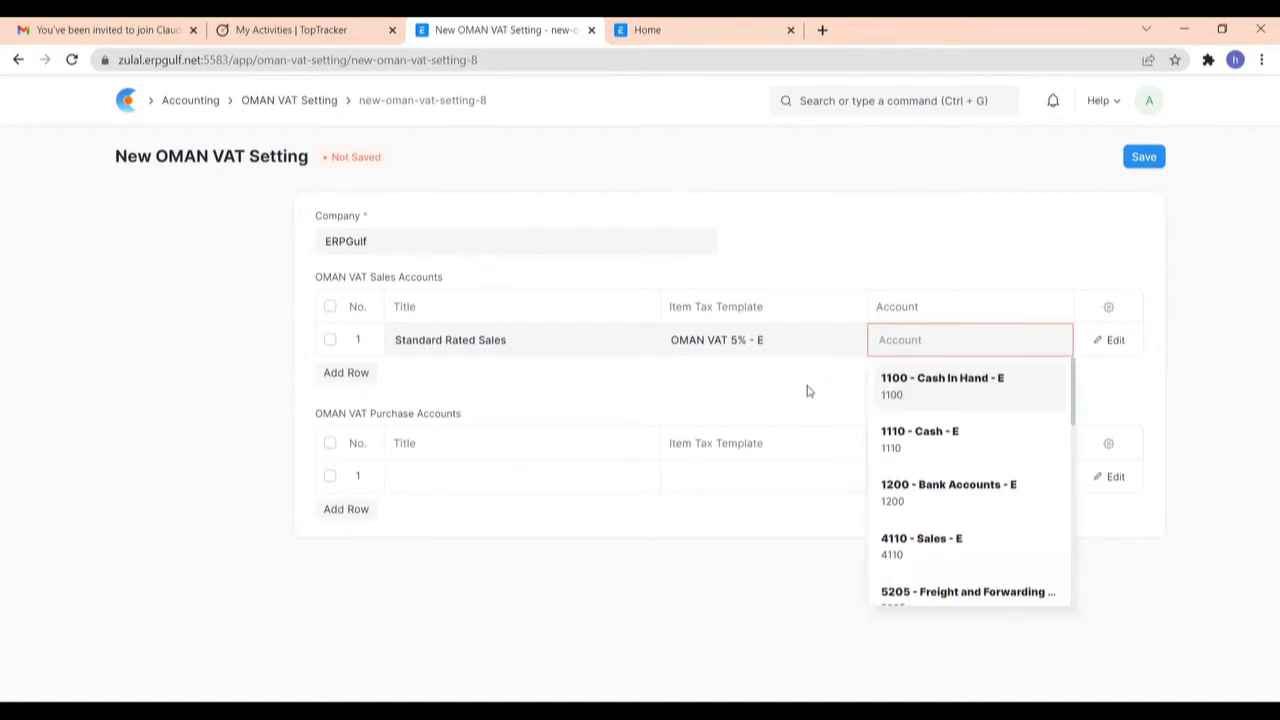
text(oma)
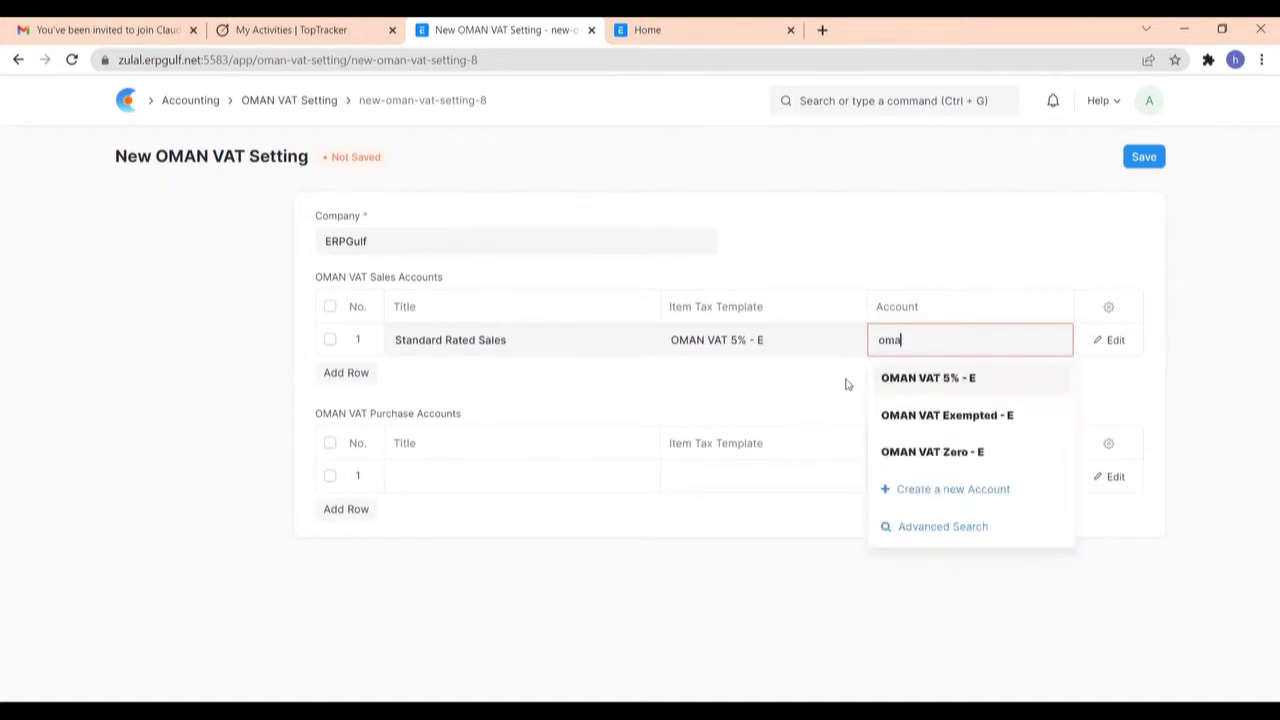
click(908, 384)
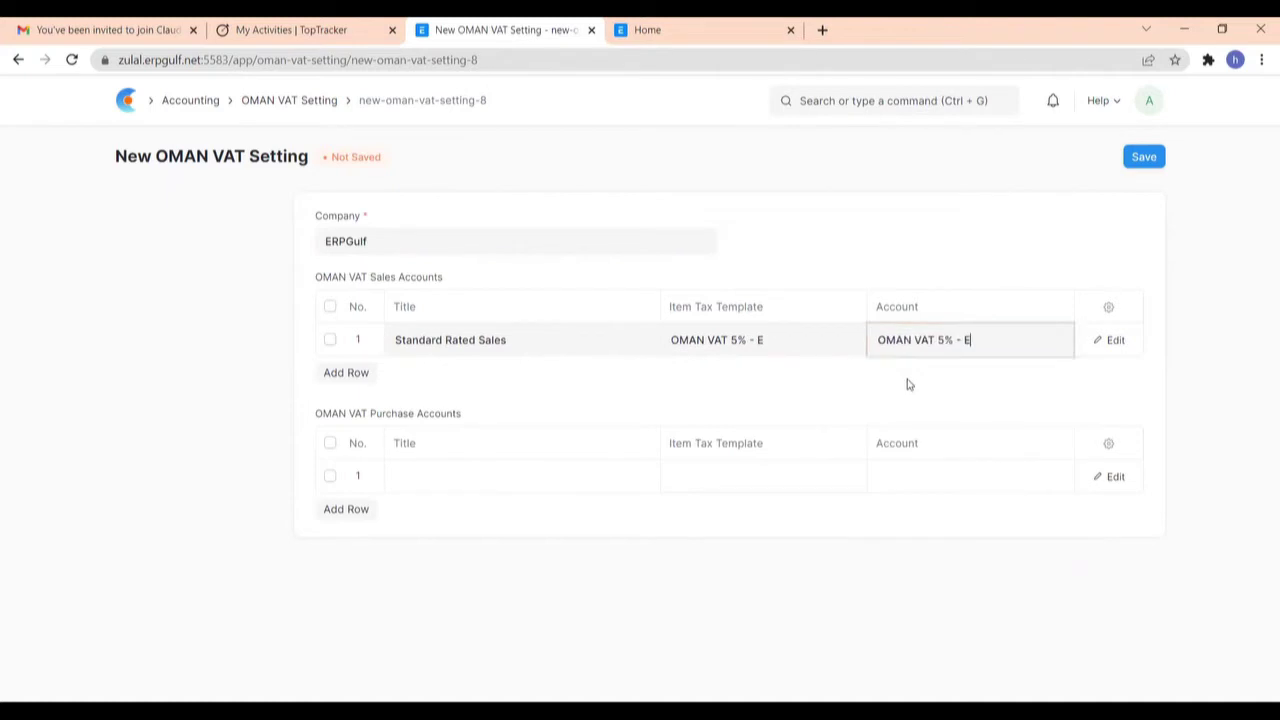
click(355, 372)
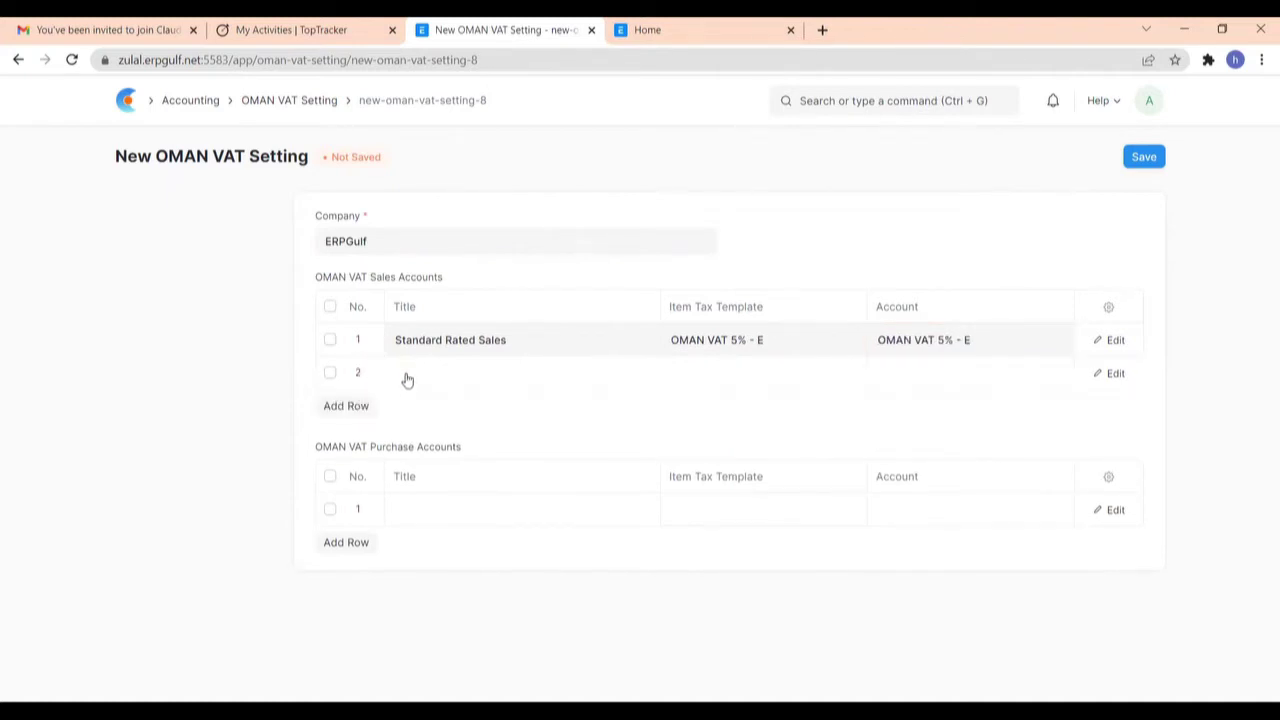
Step: Title sales row 2 'Zero Rated Sales' with OMAN VAT Zero - E as template and account
click(404, 378)
text(Z)
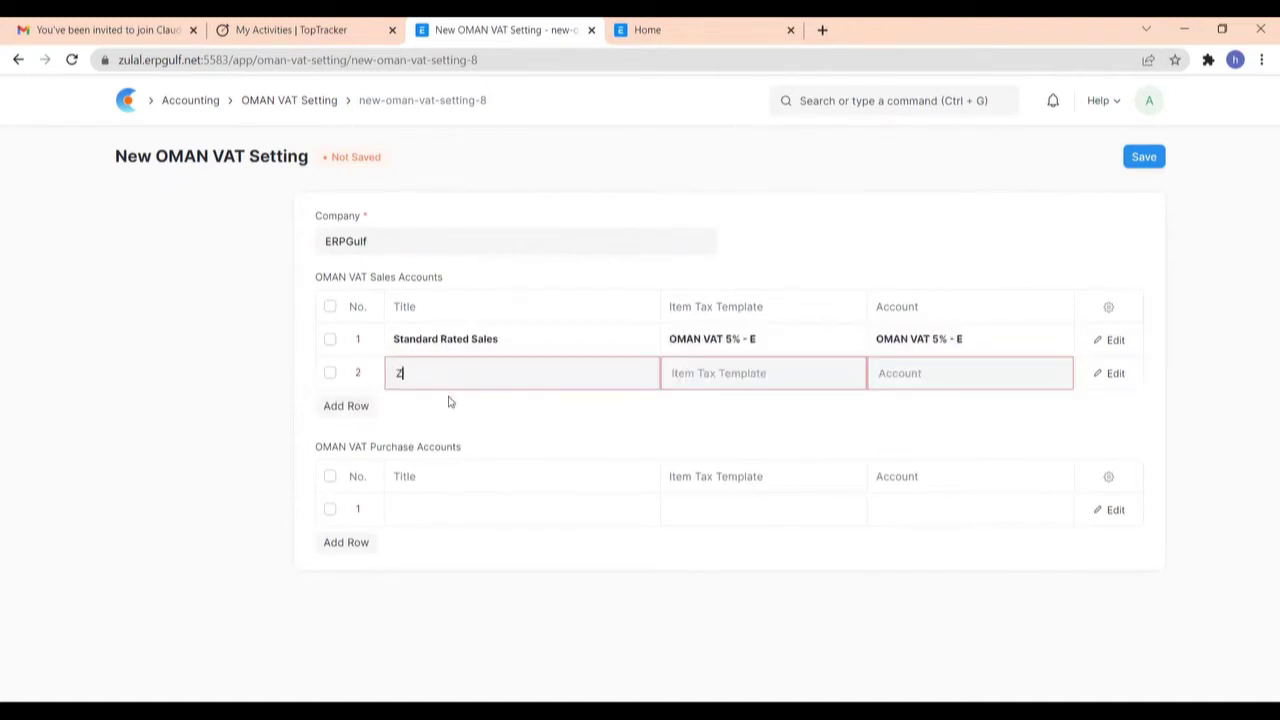
text(ero Rated Sales)
click(708, 386)
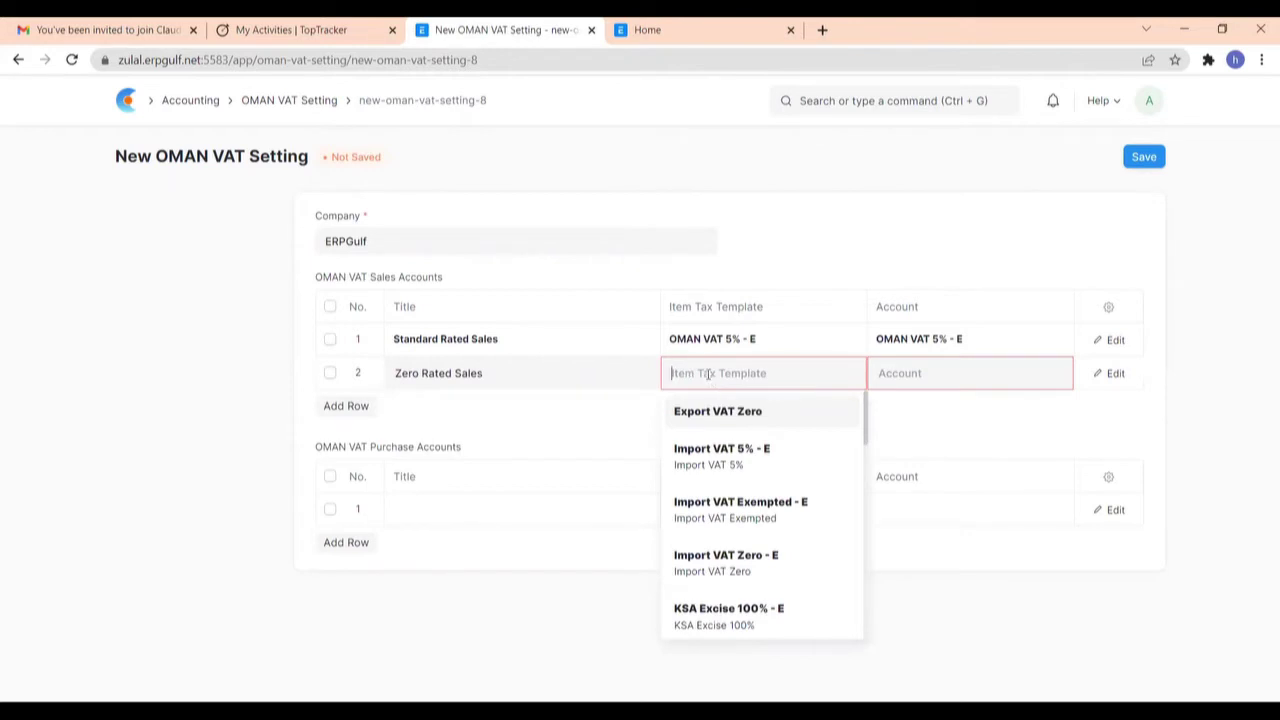
text(oma)
click(743, 518)
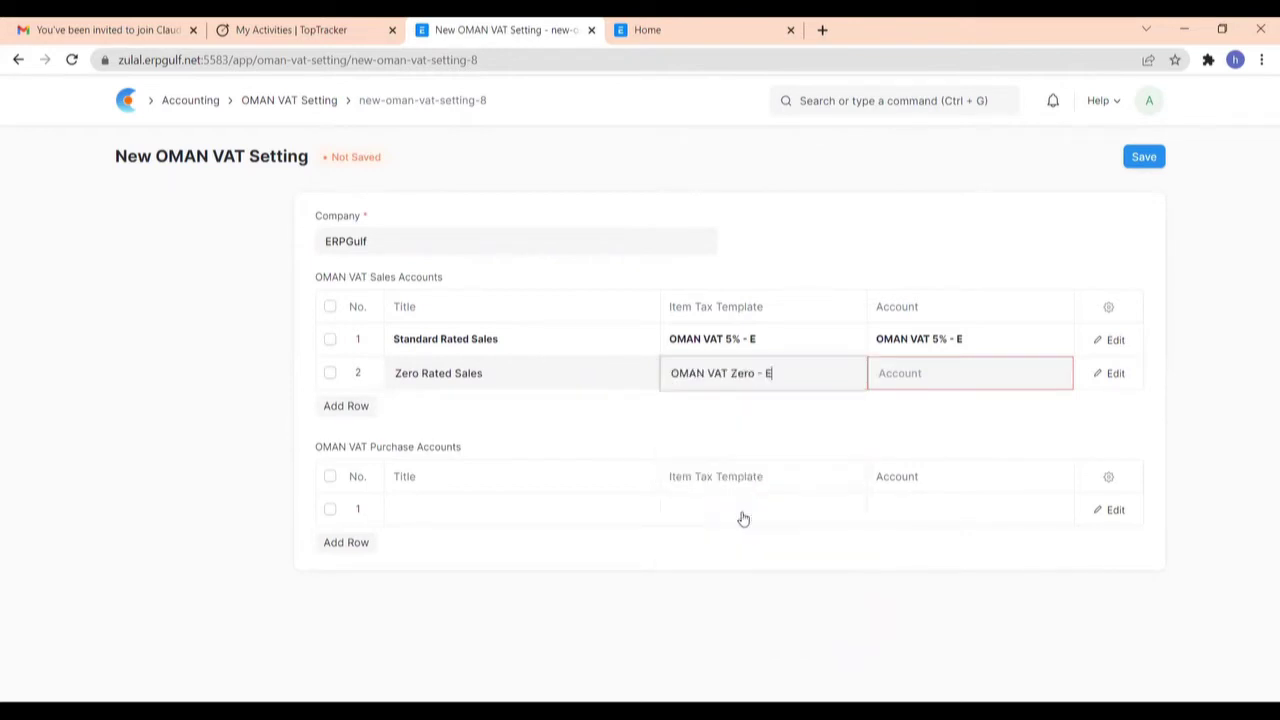
click(923, 373)
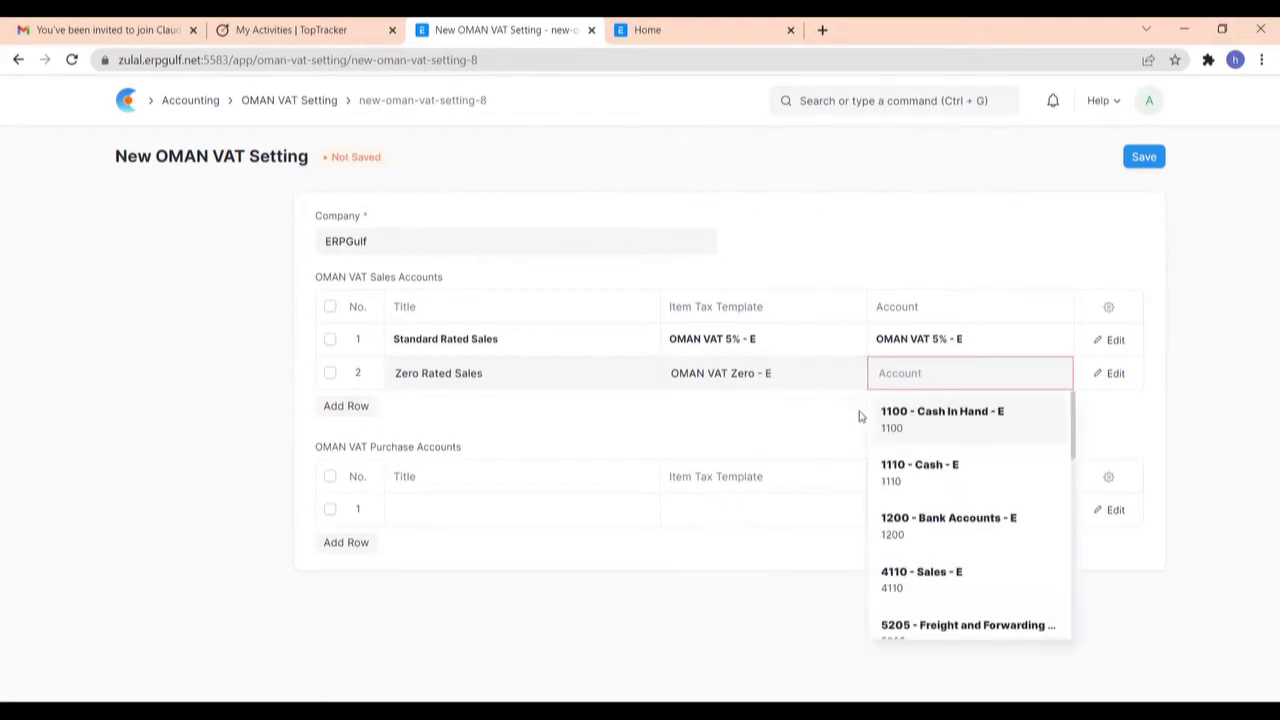
text(oman)
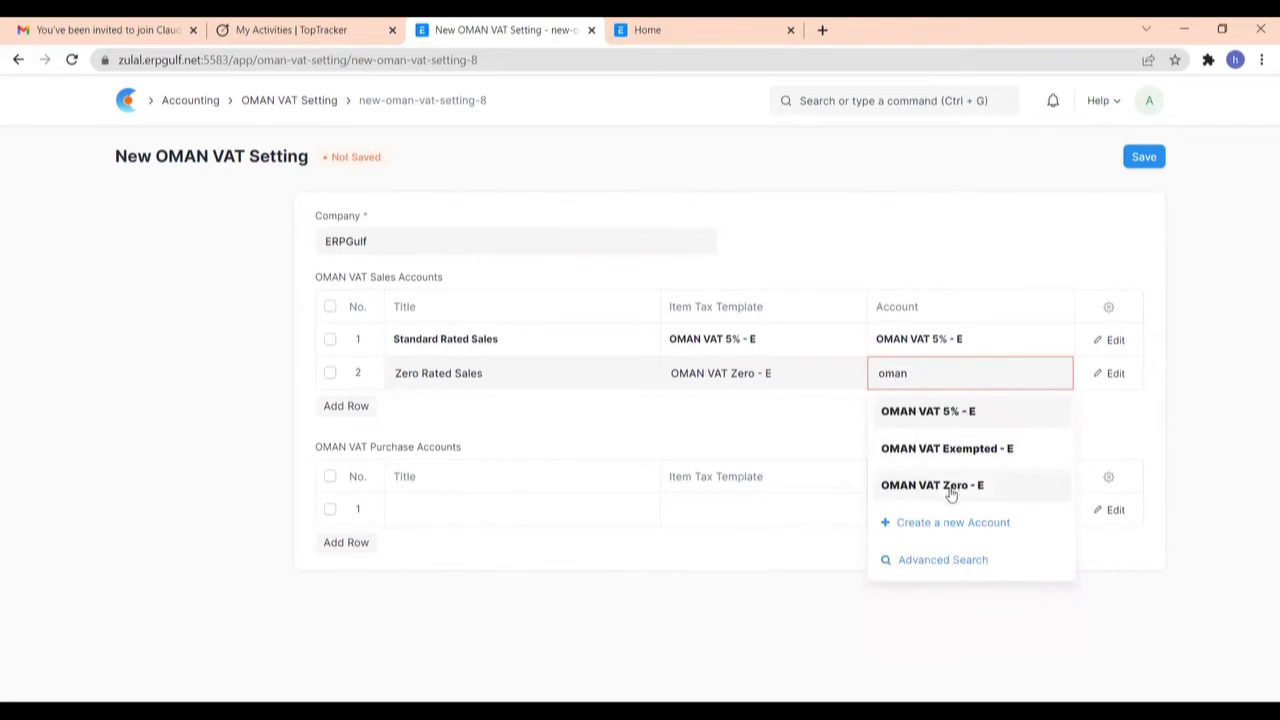
click(951, 487)
click(324, 412)
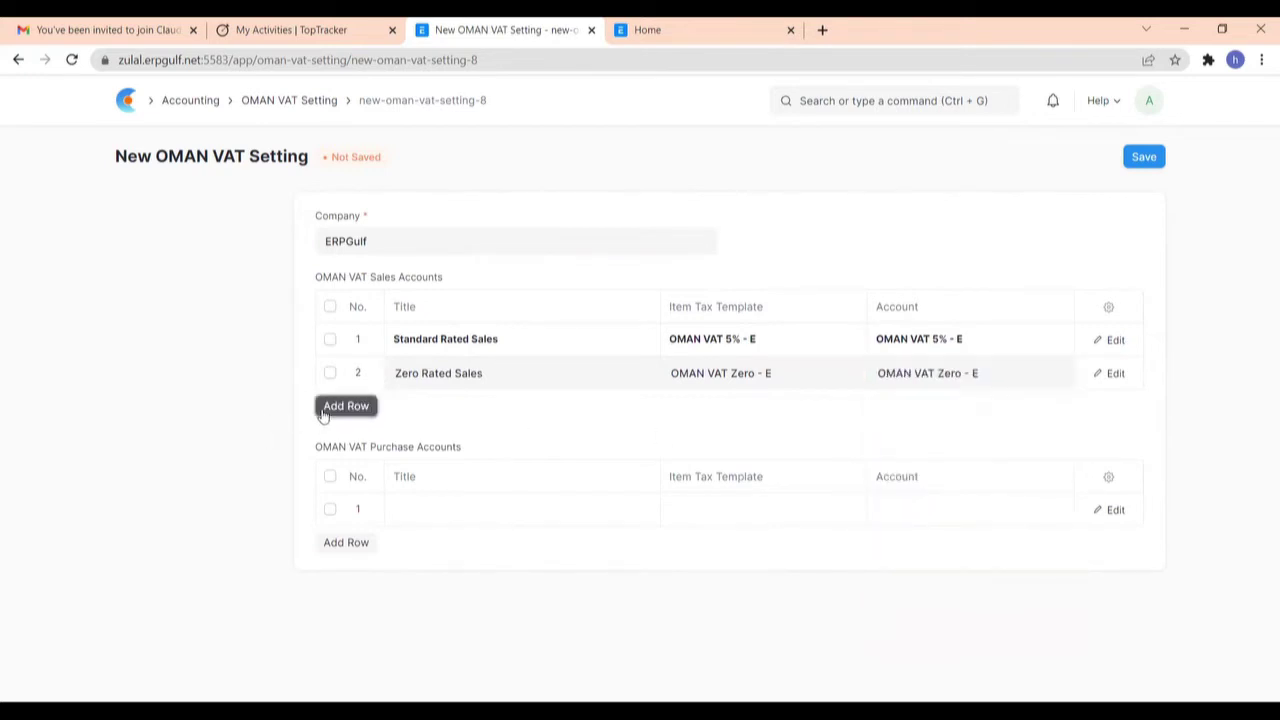
Step: Title sales row 3 'Exempted Sales' with OMAN VAT Exempted - E as template and account
click(447, 408)
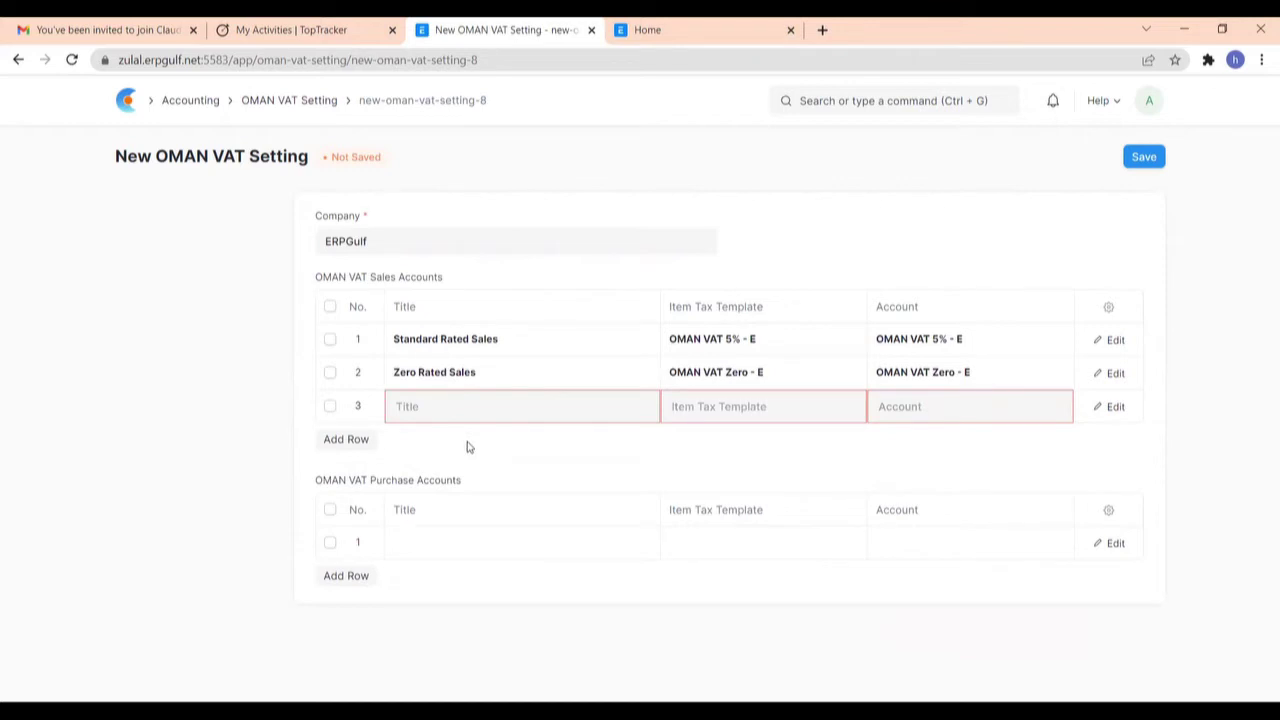
text(Ez)
text(xemo)
text(ted )
text(Sales)
click(711, 405)
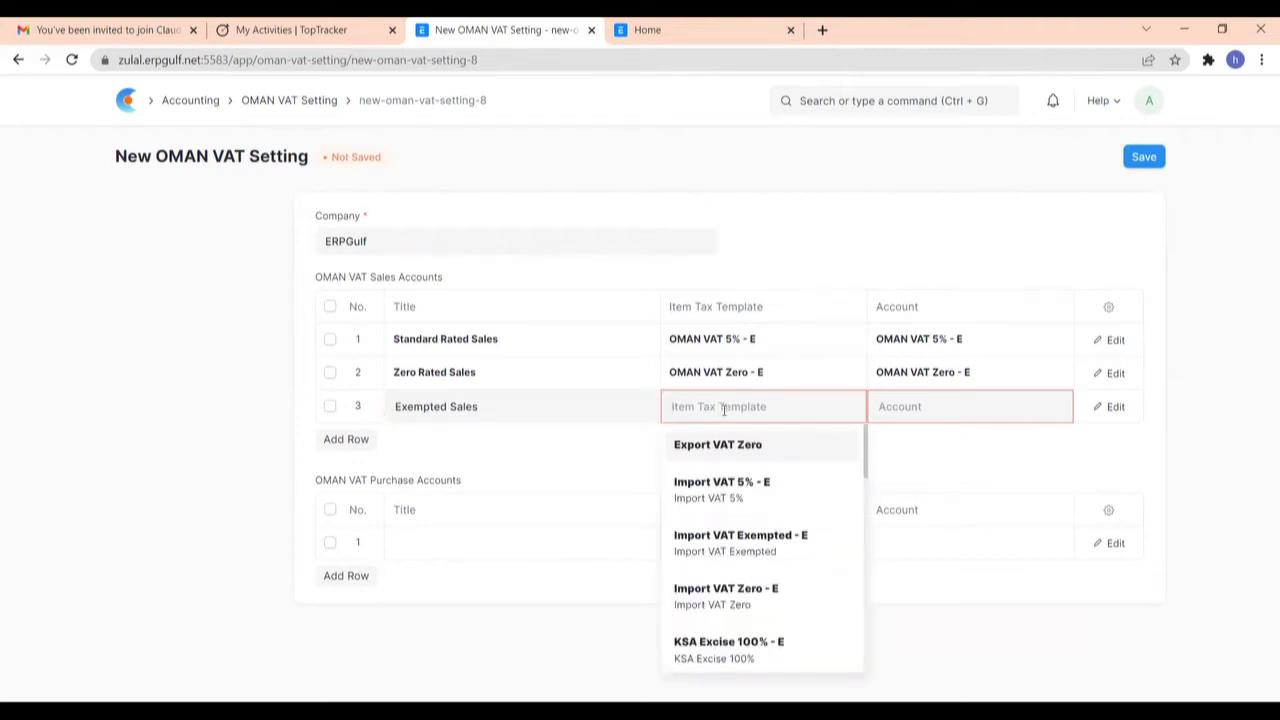
text(oman)
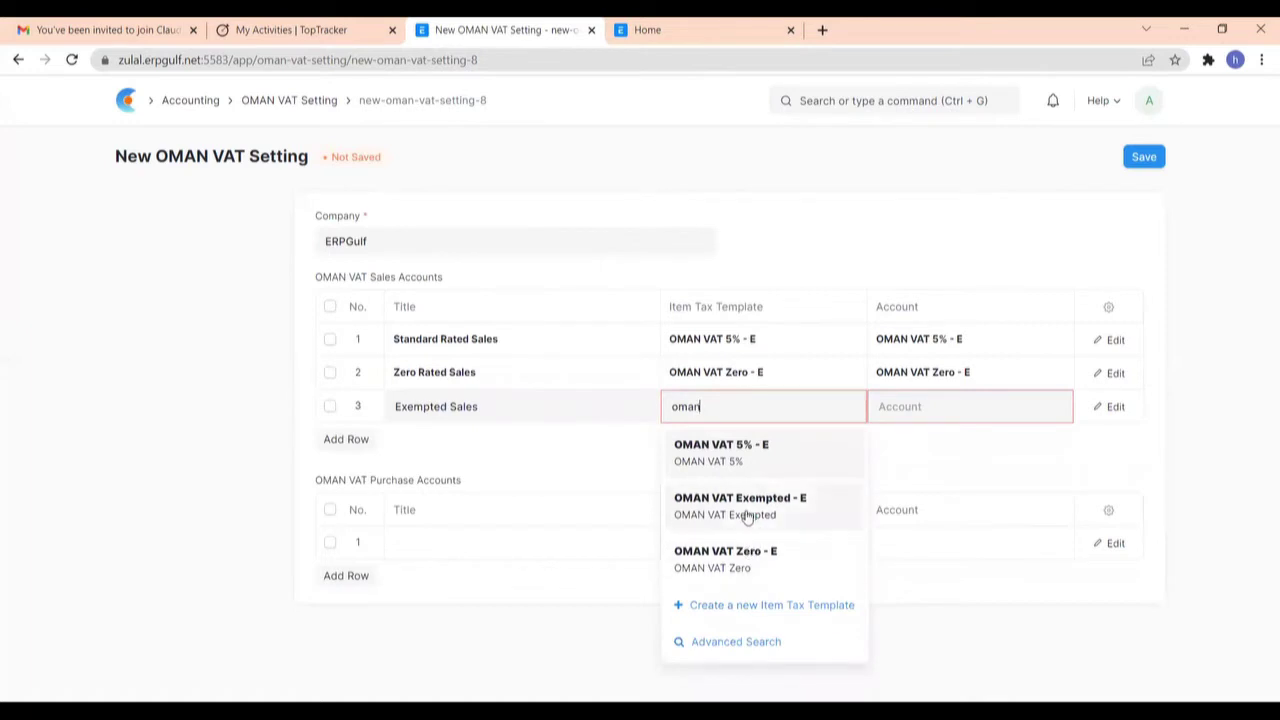
click(746, 514)
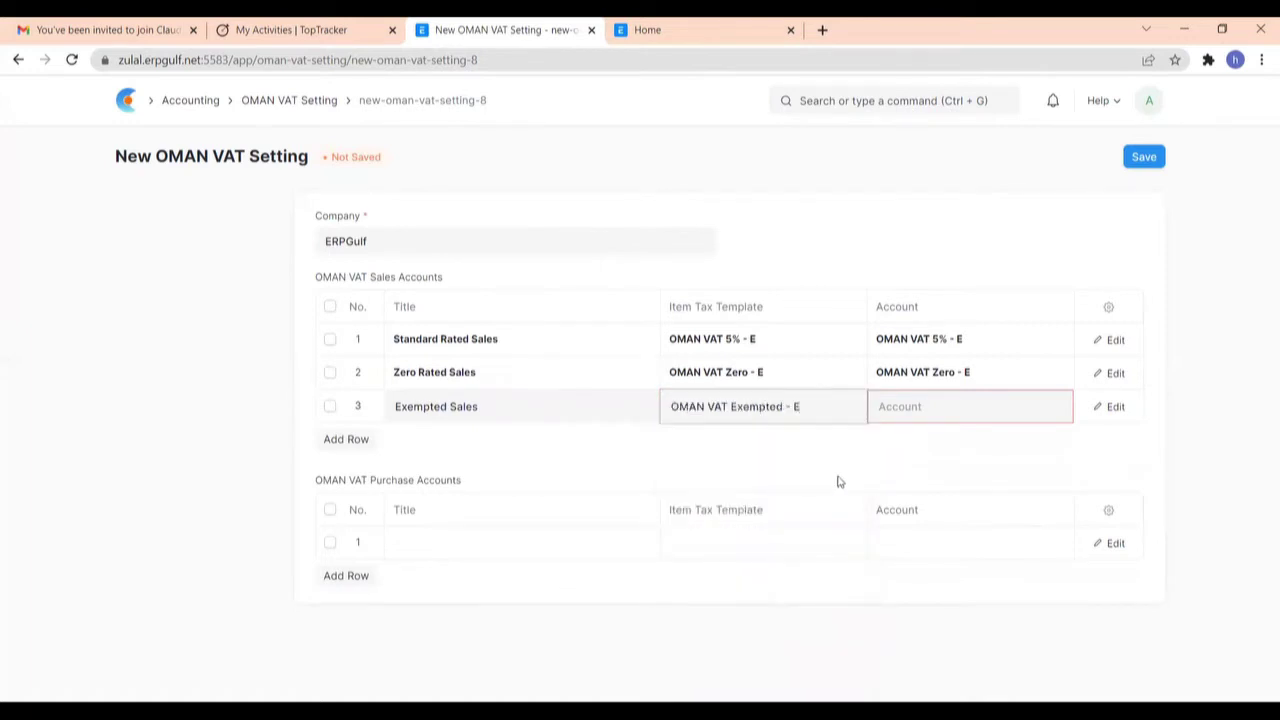
click(894, 412)
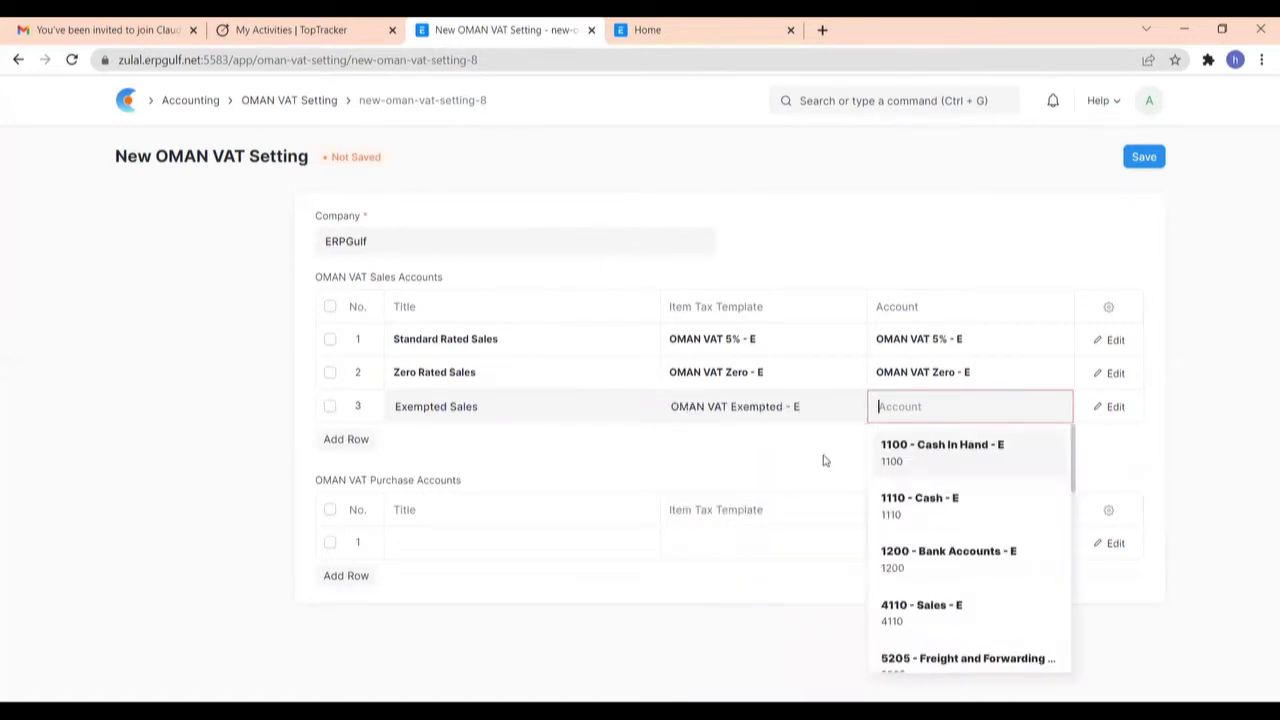
text(oman)
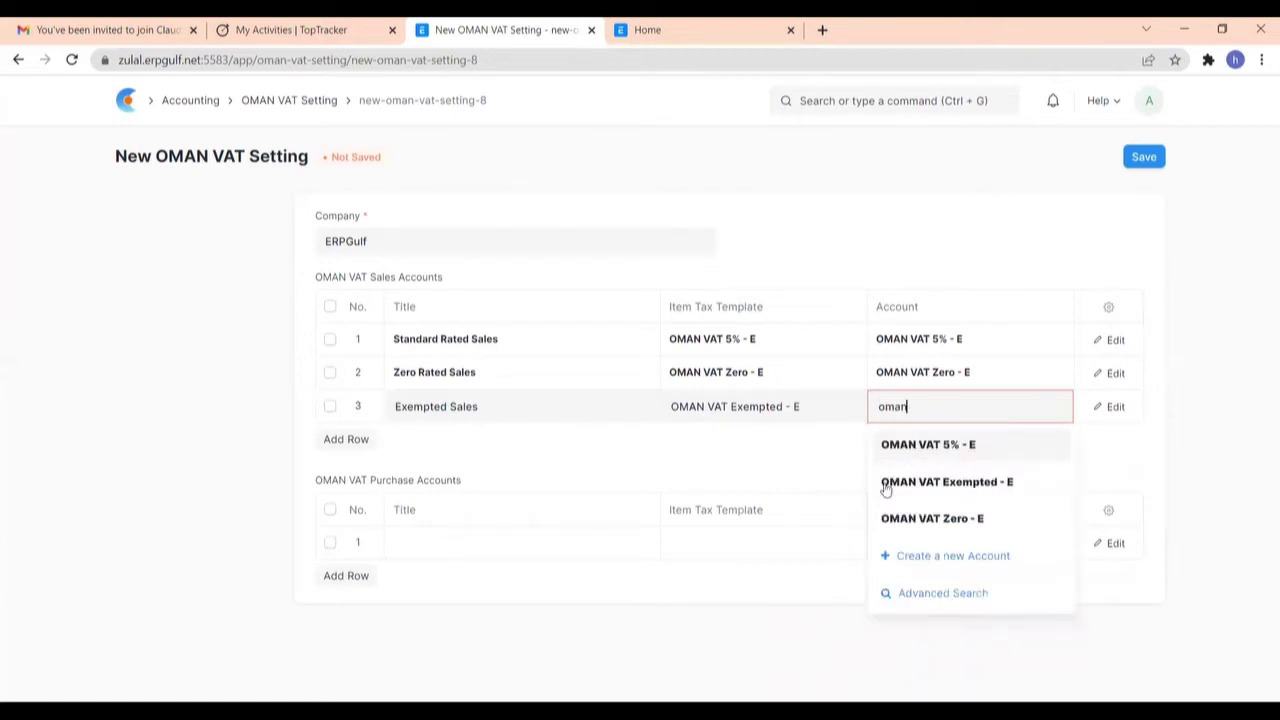
click(930, 483)
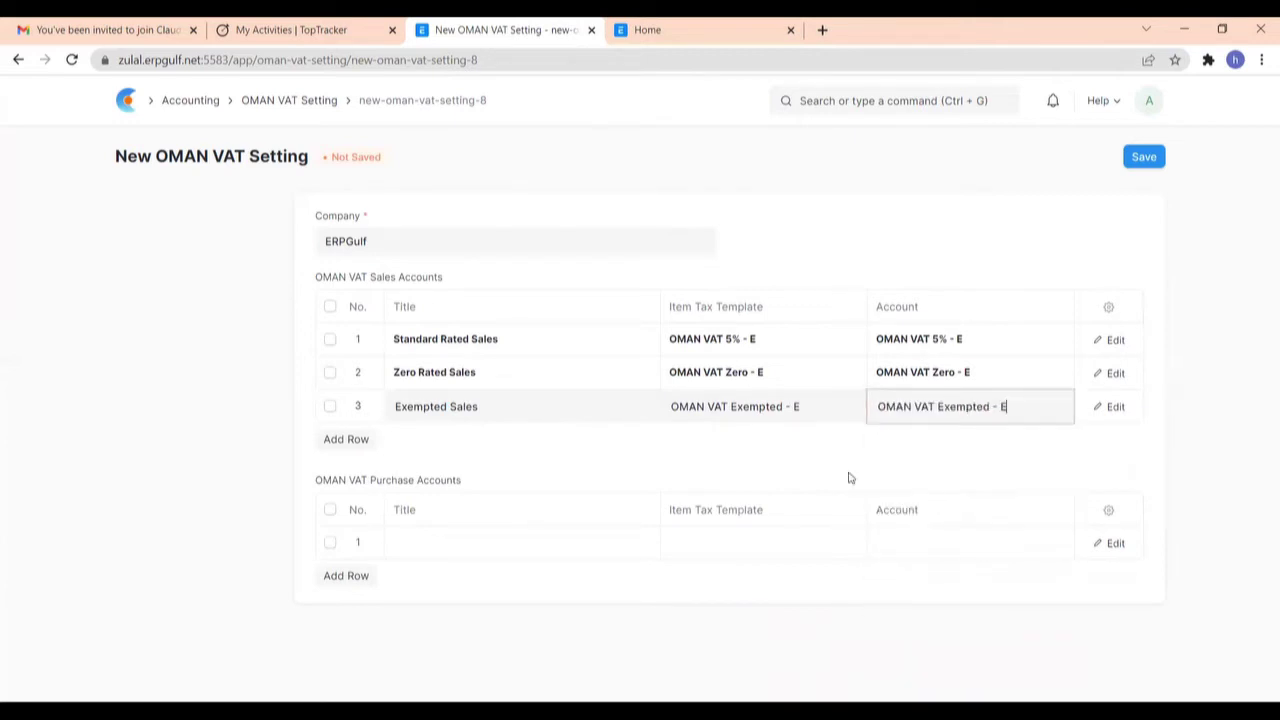
Step: Add sales row 4 titled 'Exports' with the Export VAT Zero item tax template
click(345, 439)
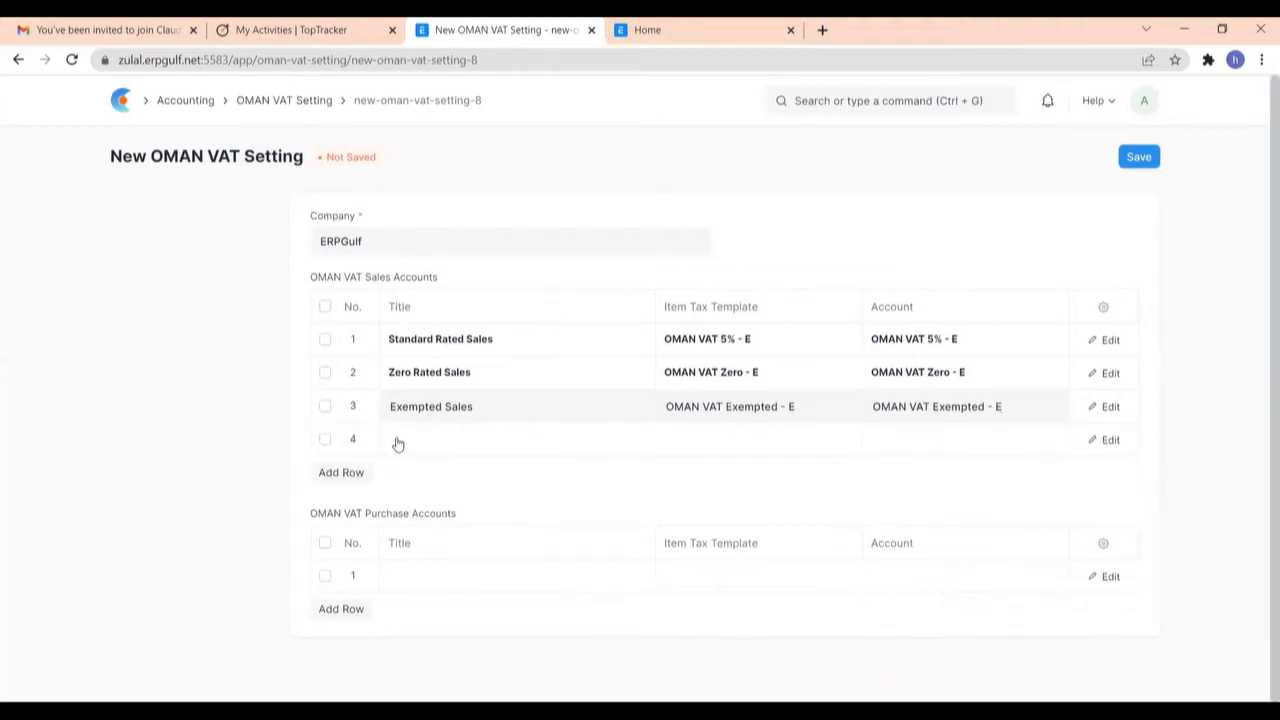
click(408, 441)
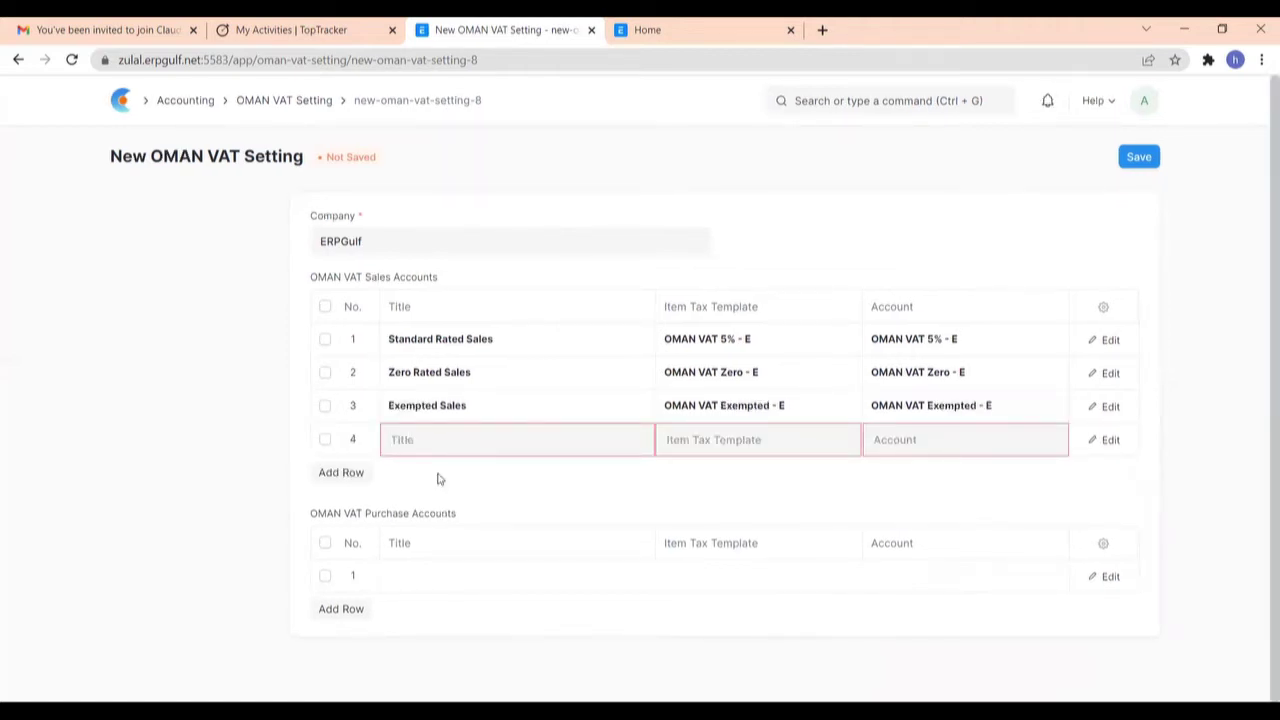
text(Exports)
click(697, 439)
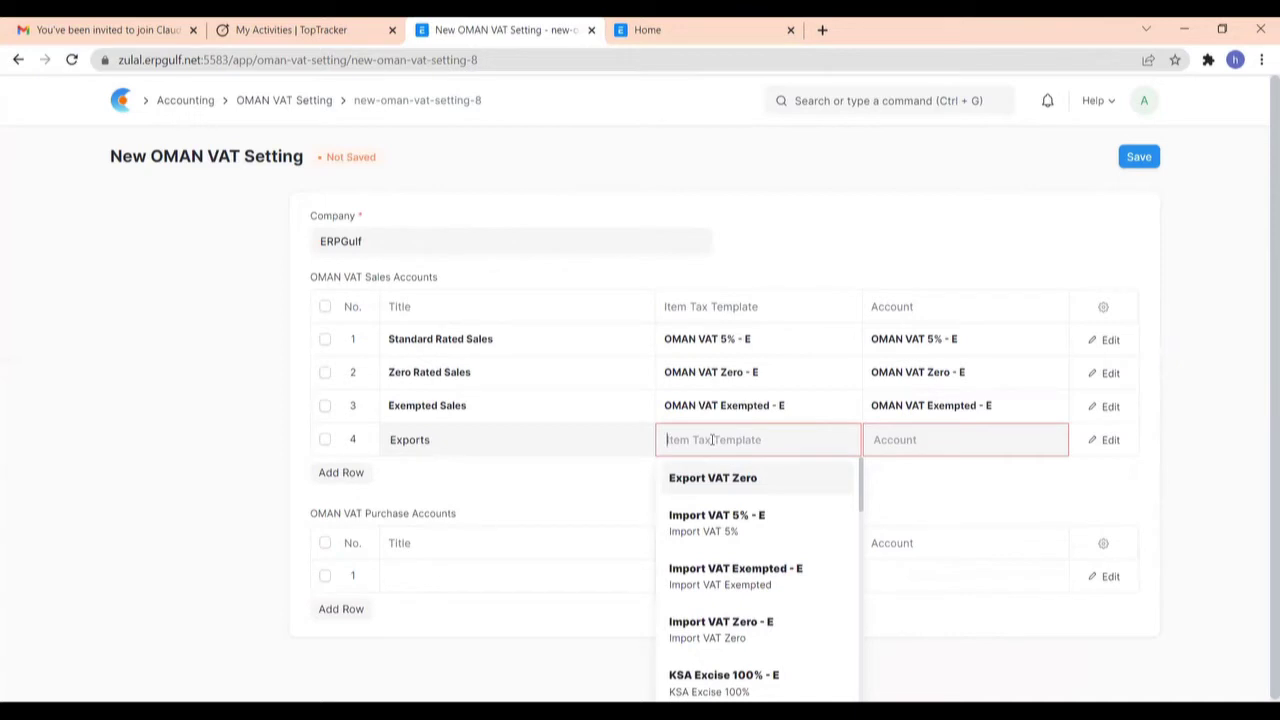
text(ze)
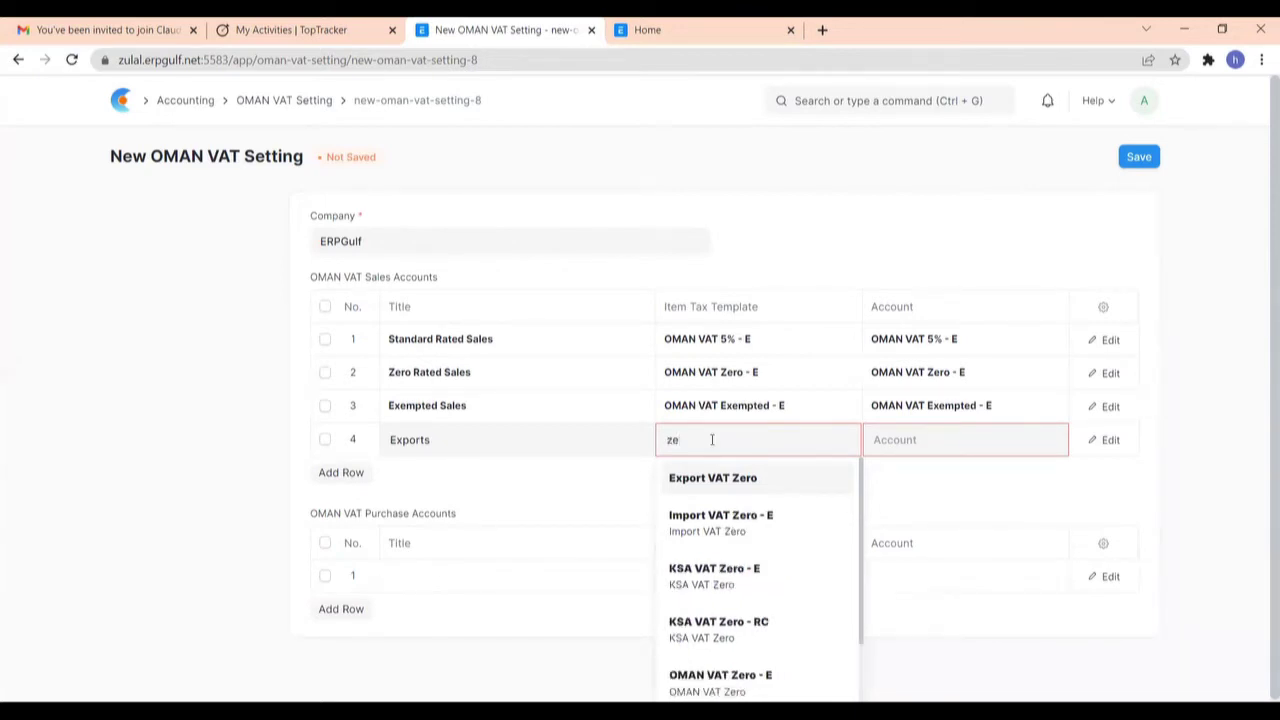
key(BackSpace)
text(oma)
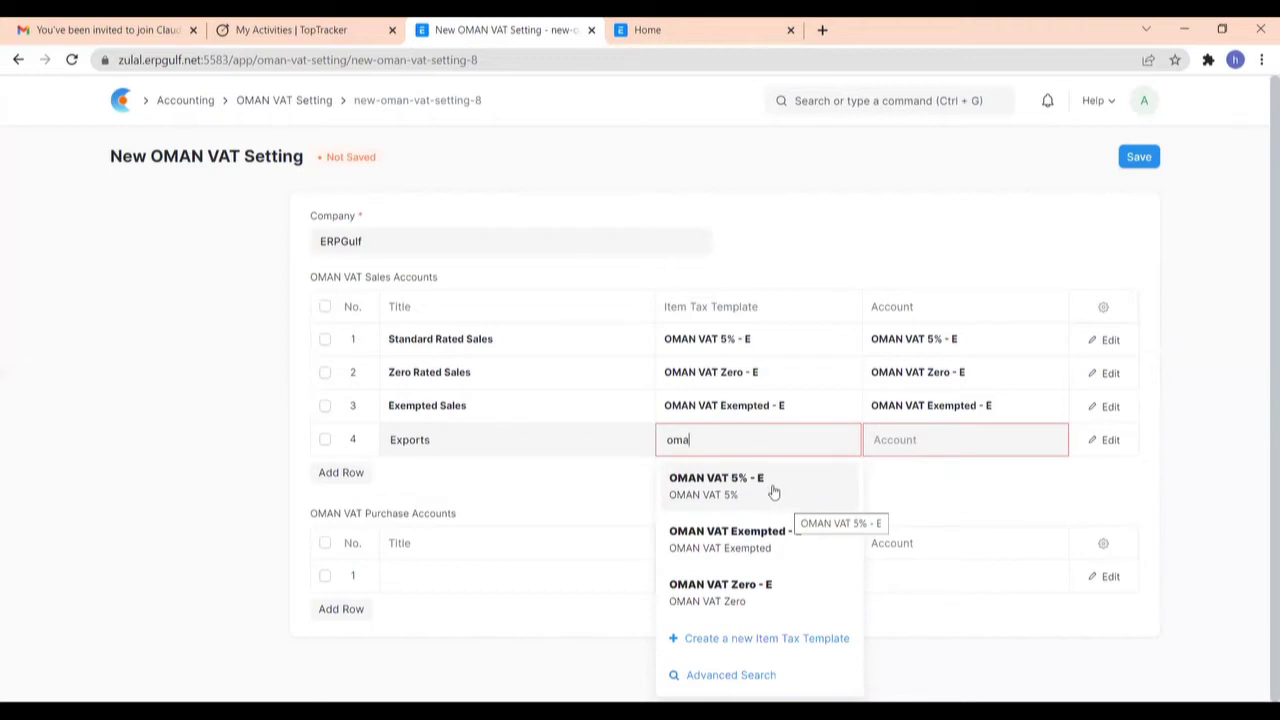
key(BackSpace)
key(BackSpace)
key(BackSpace)
text(ex)
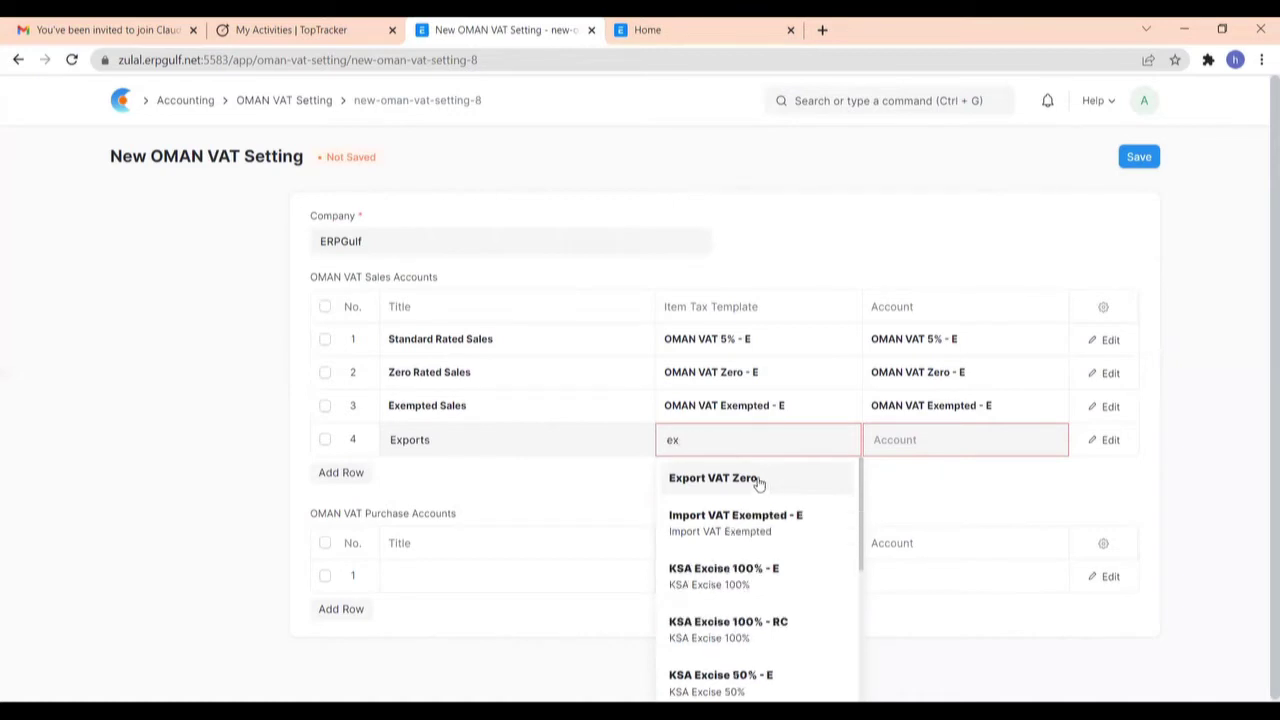
click(757, 480)
Step: Set the Exports row's account to Import and Export VAT Zero - E
click(960, 444)
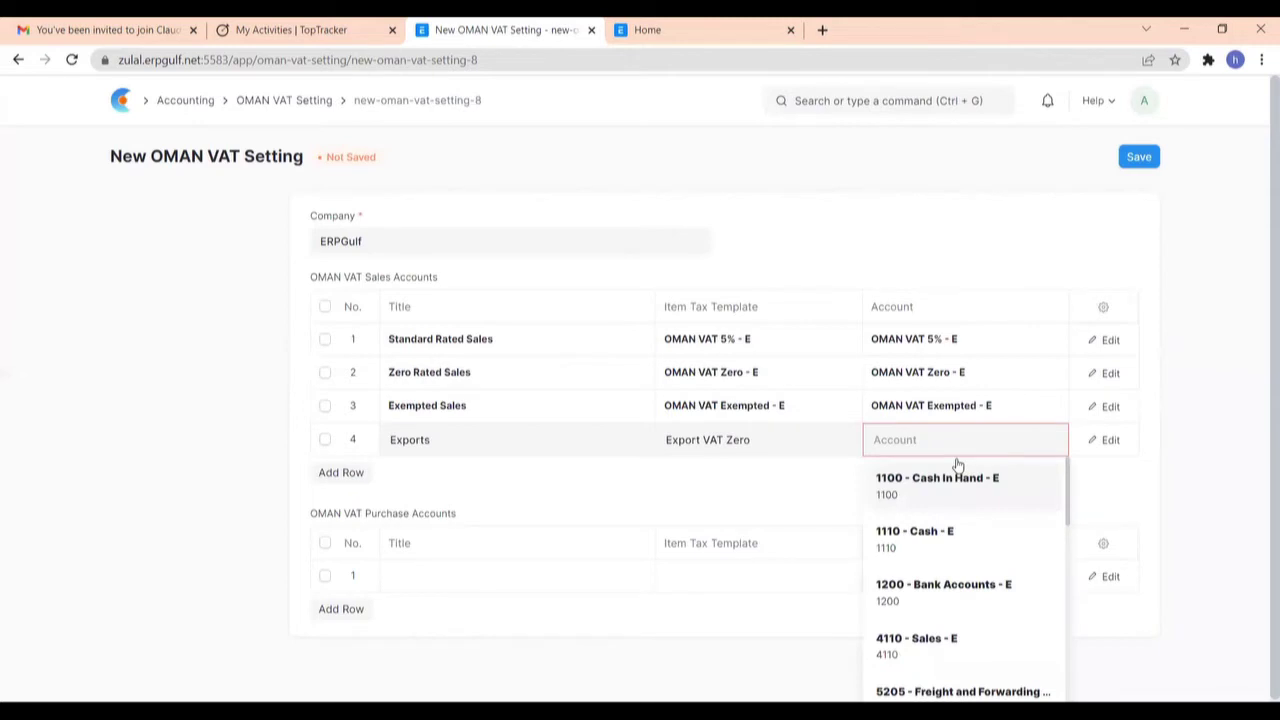
text(impo)
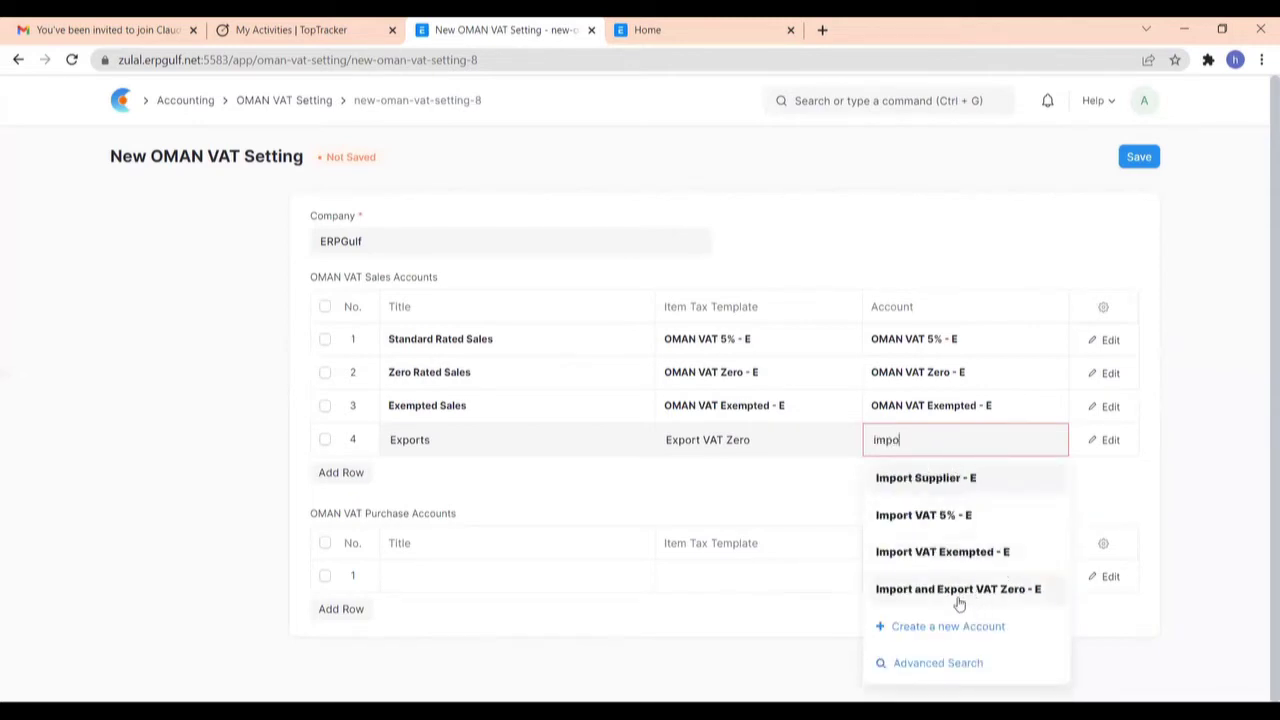
click(977, 590)
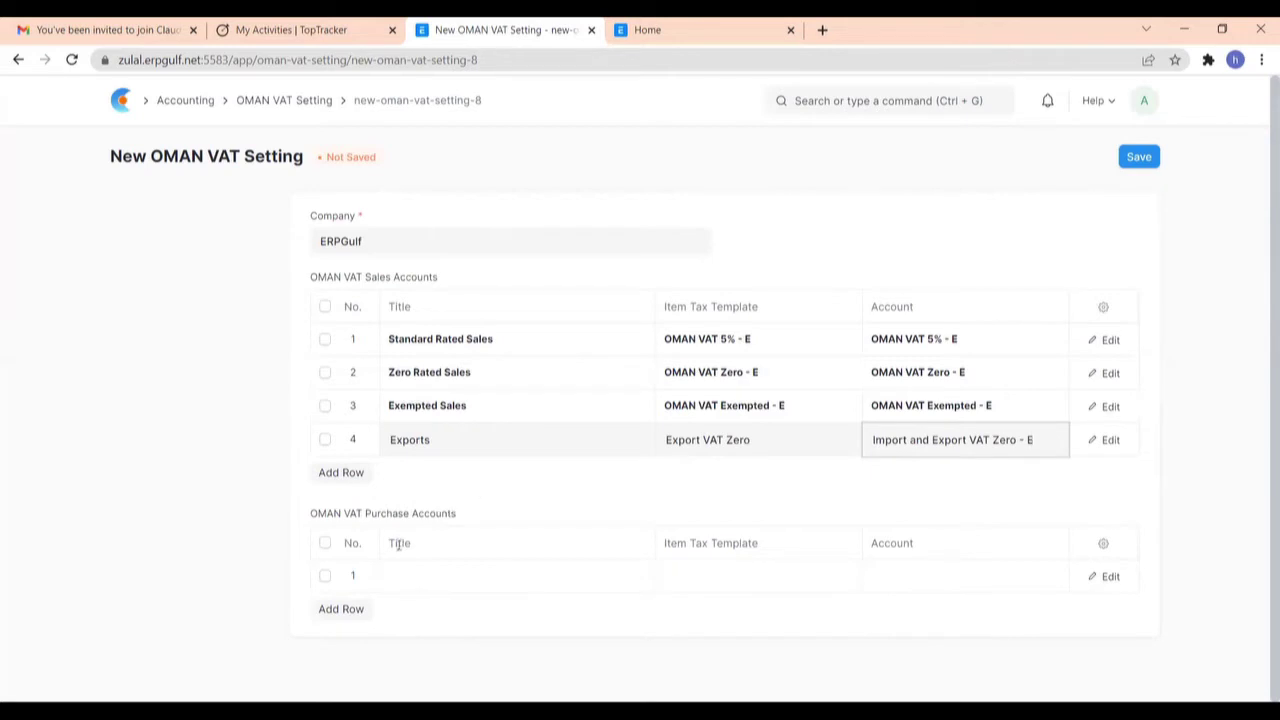
click(410, 576)
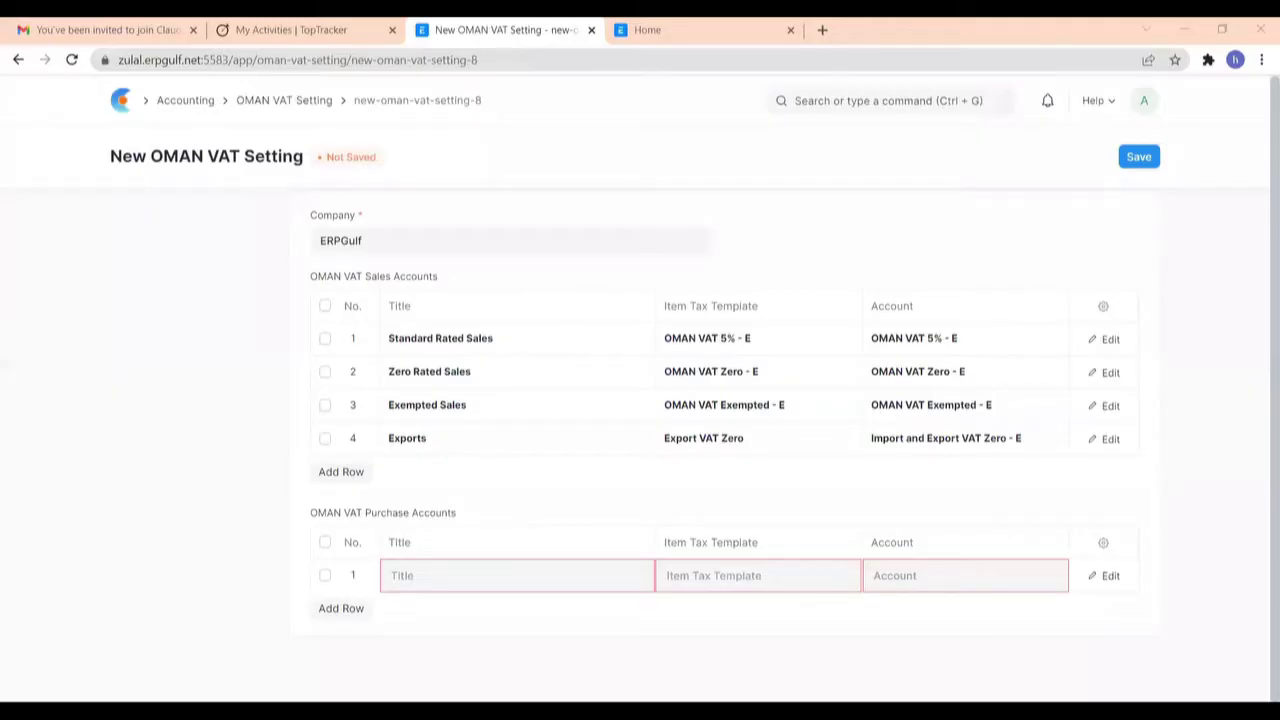
Step: Fill purchase row 1 as Standard Rated Purchases with OMAN VAT 5% - E template and account, adding a second row
click(548, 583)
text(Standard Rated )
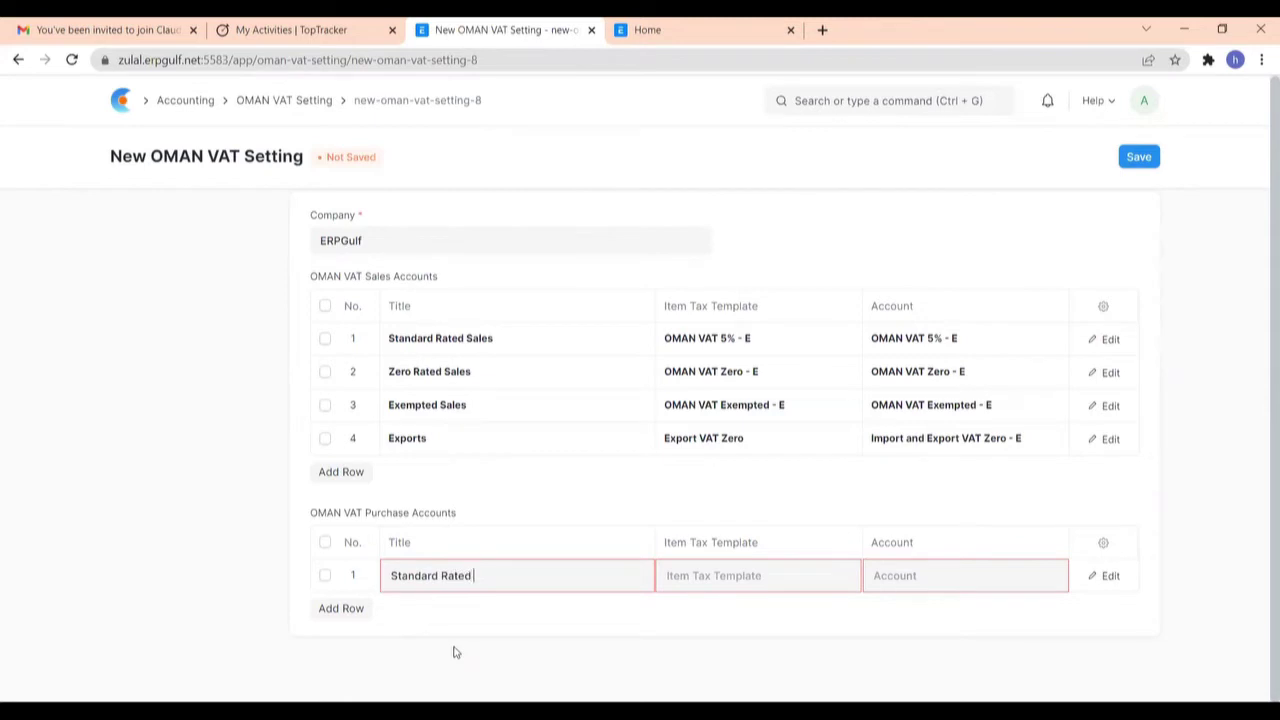
text(Purchases)
click(748, 578)
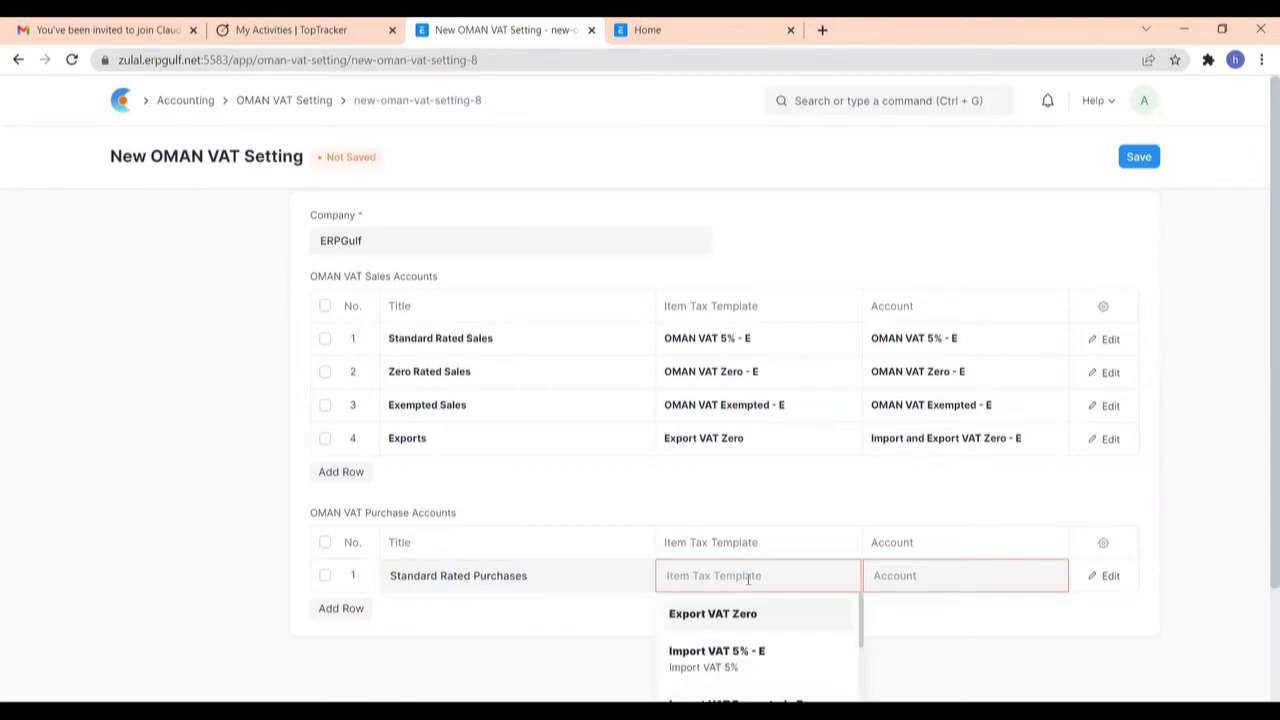
scroll(748, 578, down, 3)
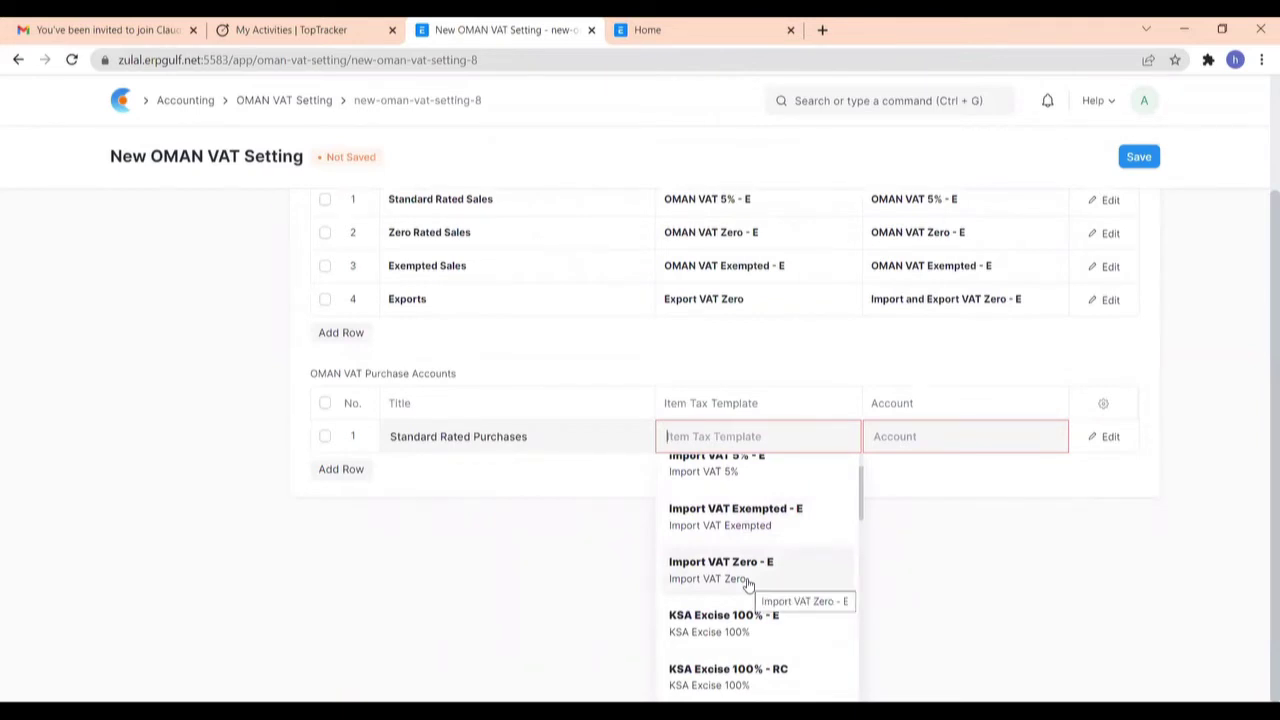
text(oman)
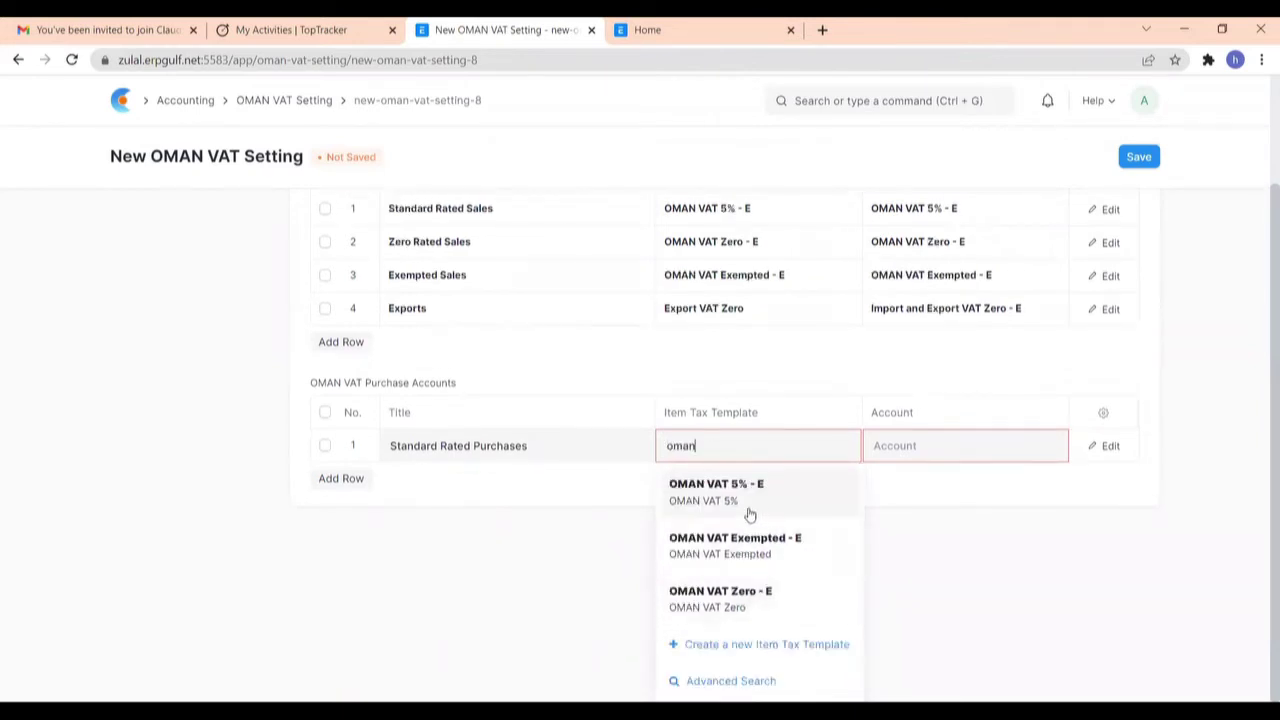
click(750, 514)
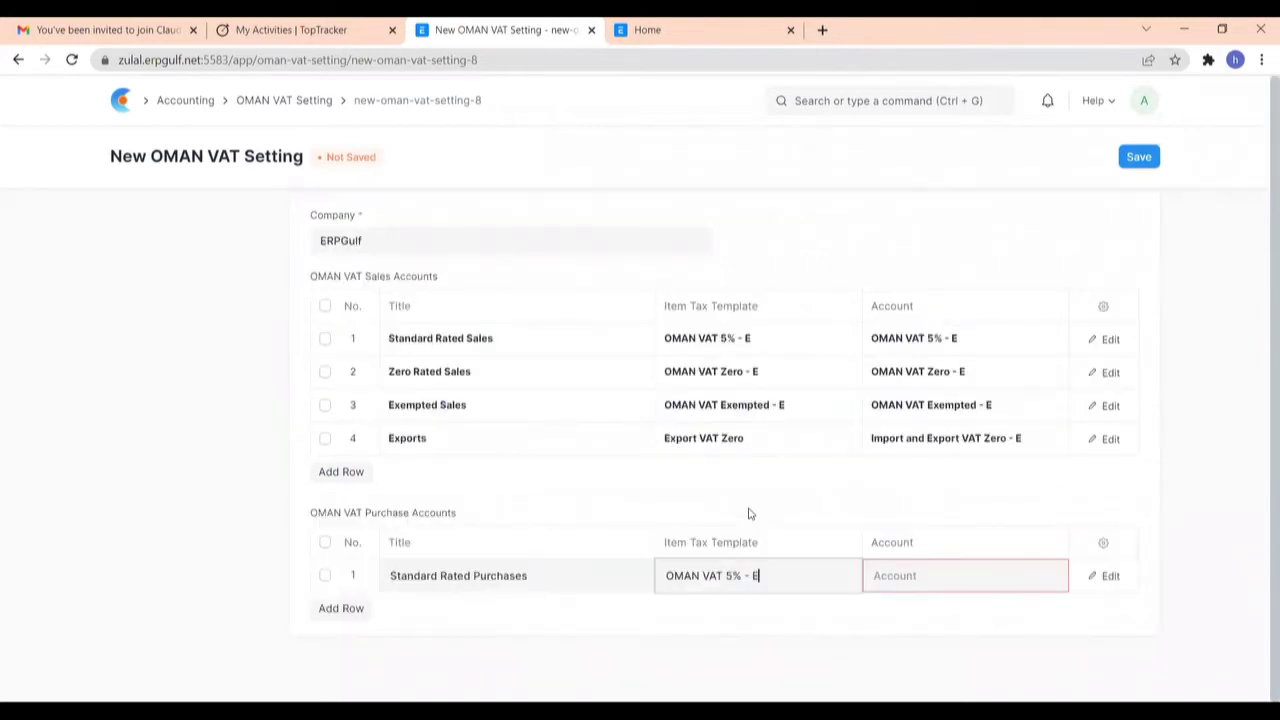
click(920, 575)
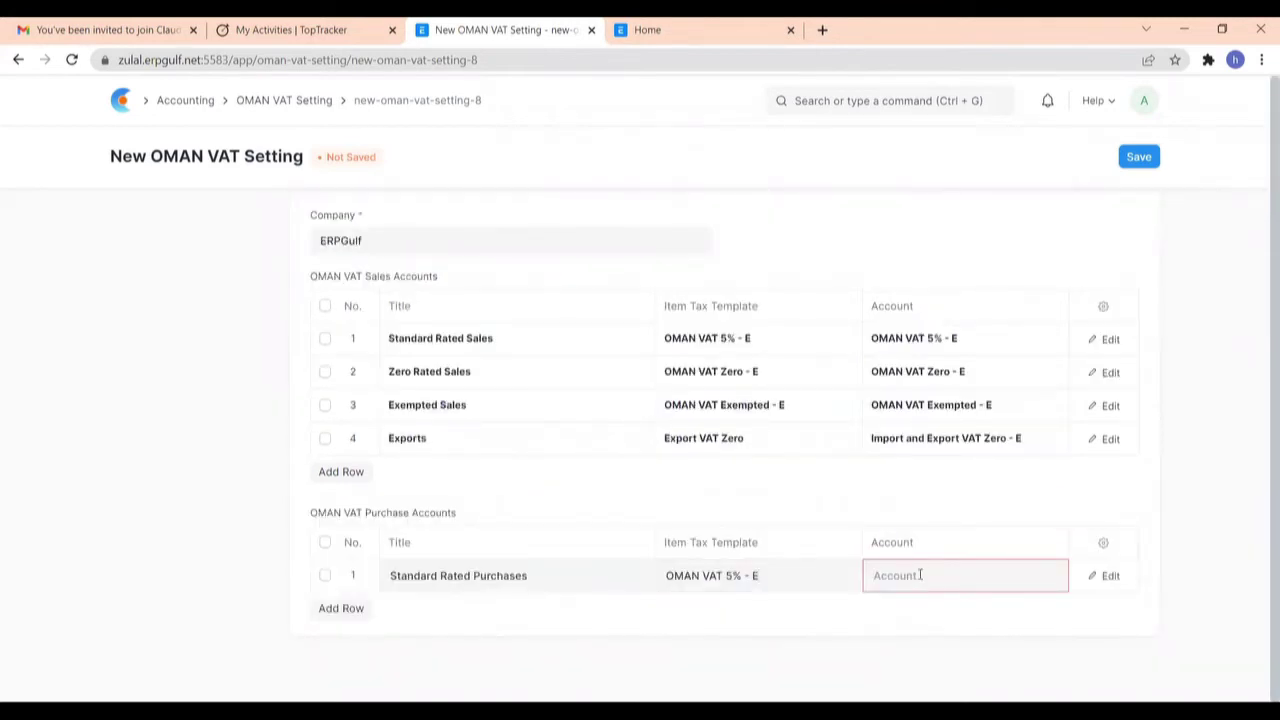
text(o)
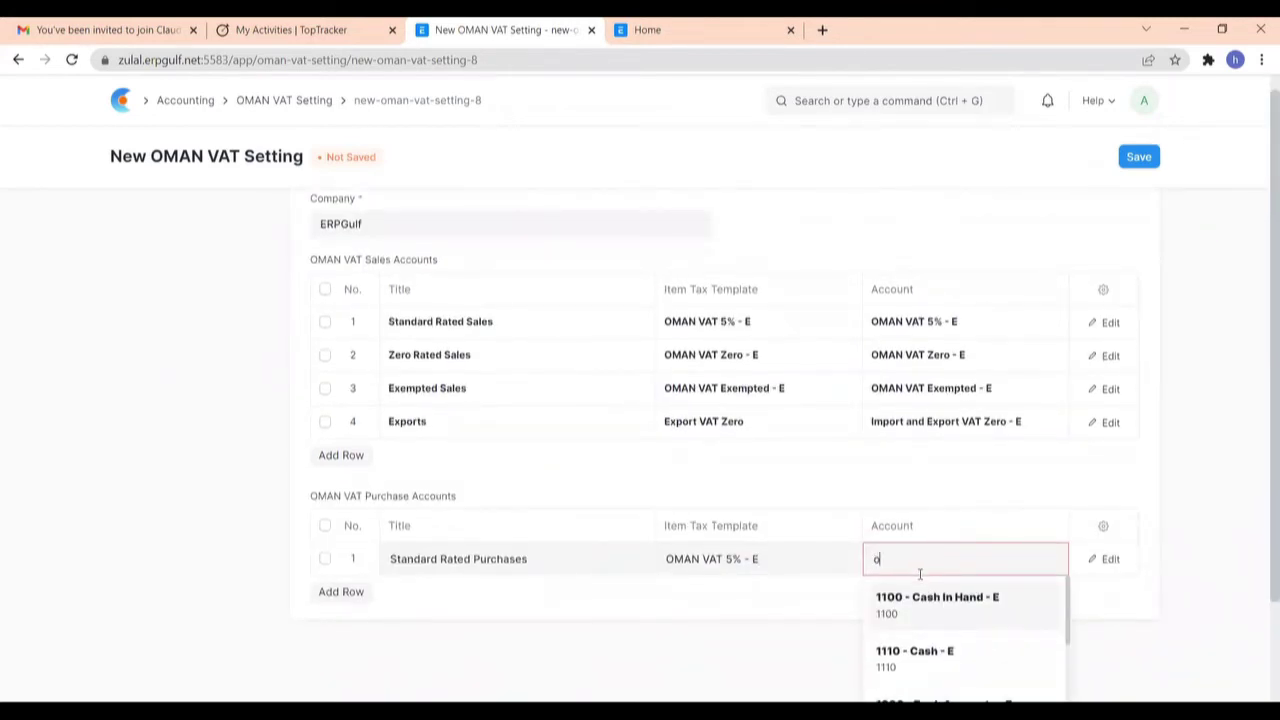
text(man)
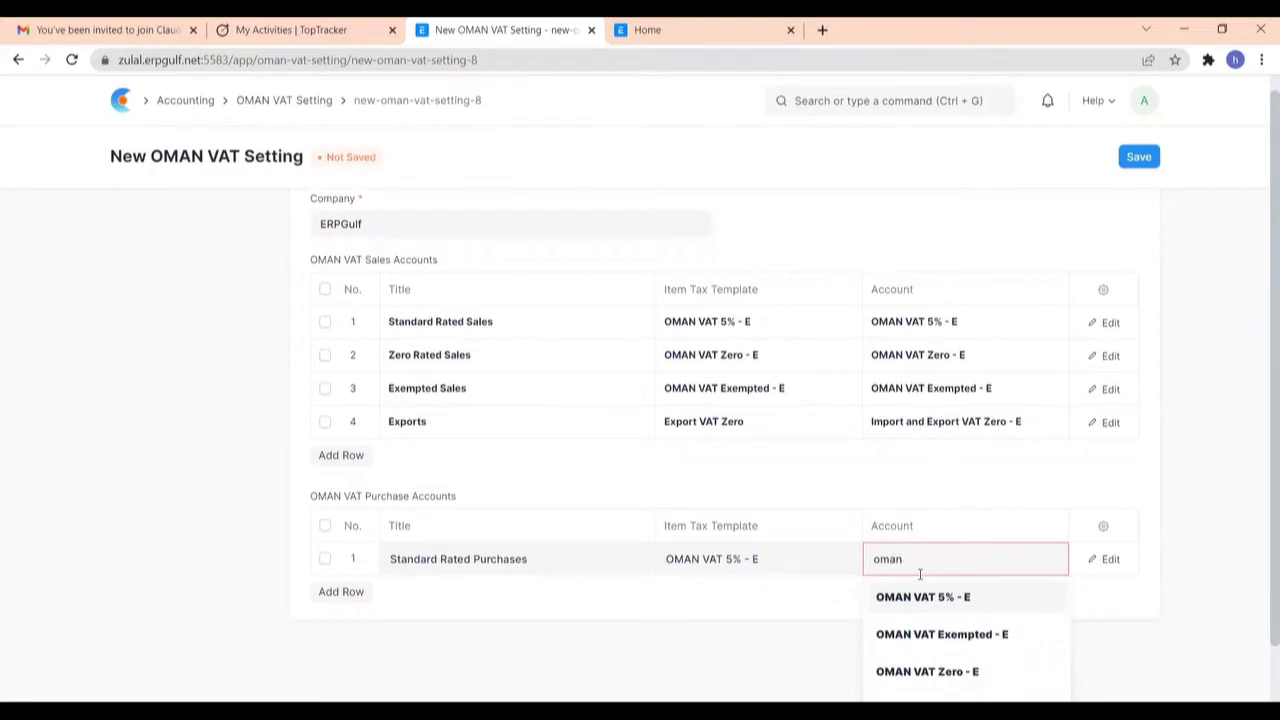
click(964, 600)
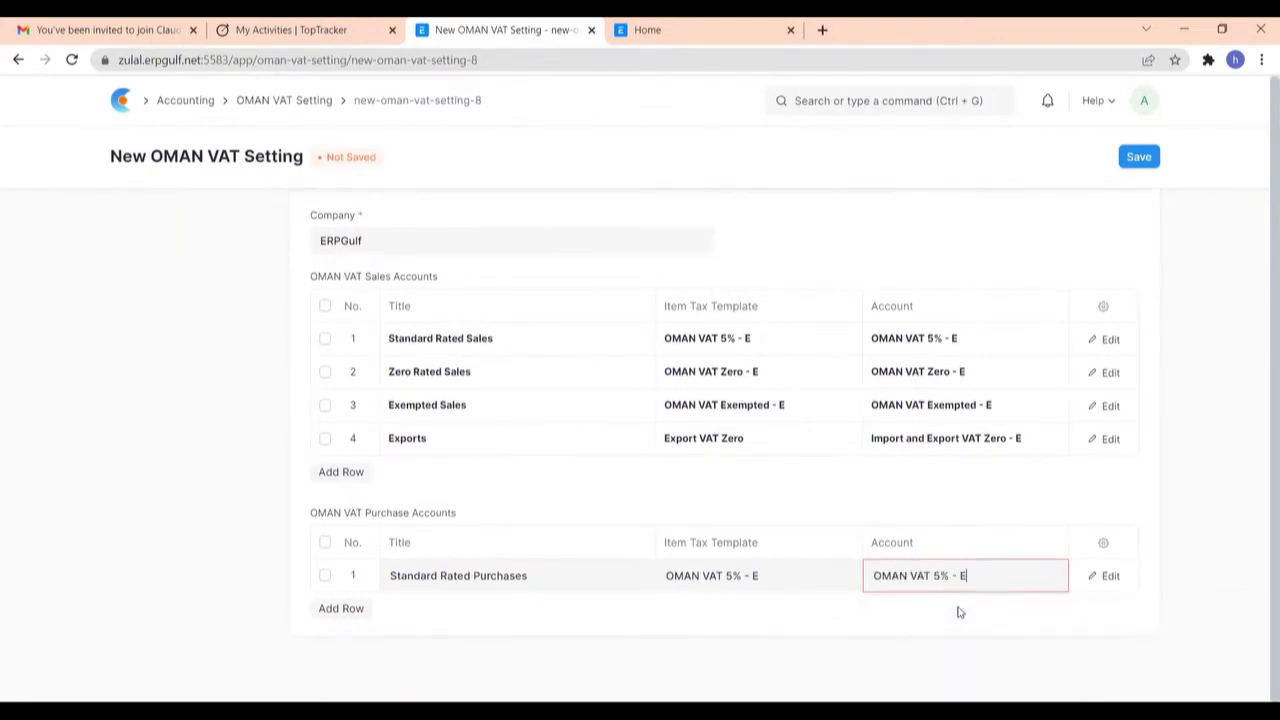
click(349, 608)
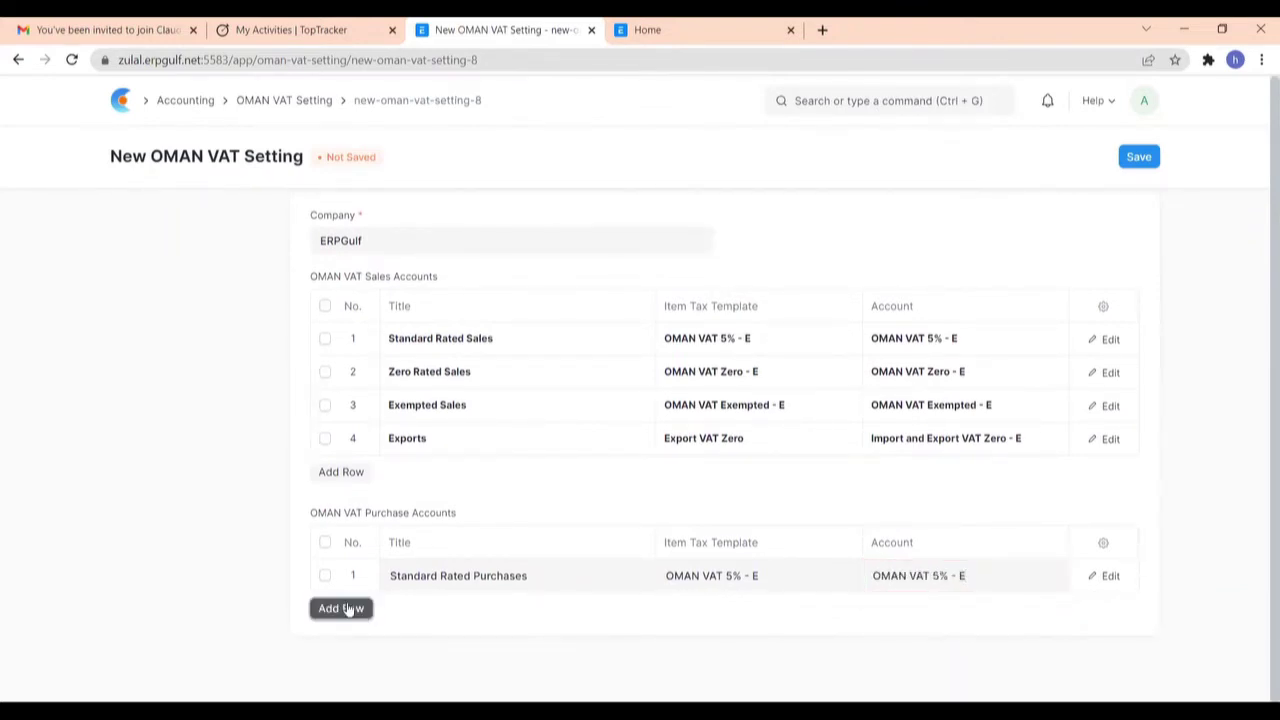
Step: Fill purchase row 2 as Zero Rated Purchases with OMAN VAT Zero - E template and account, then add row 3
click(409, 607)
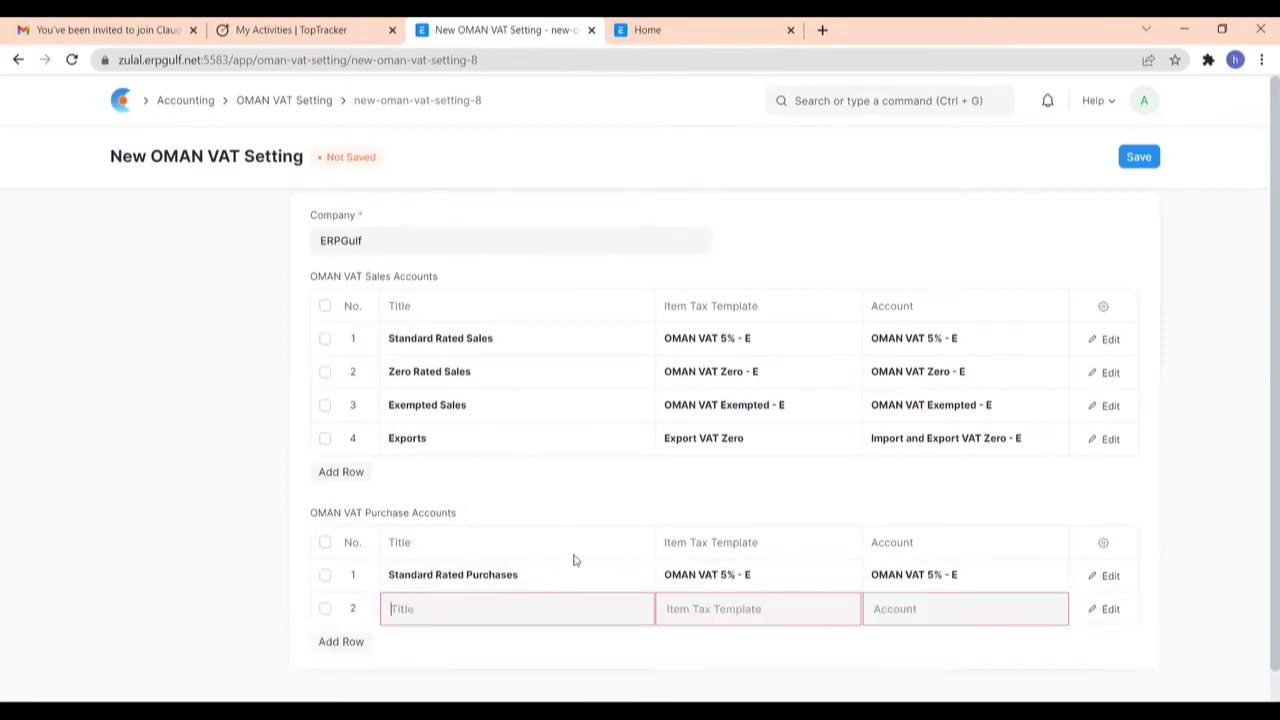
text(Zero Rated Purchases)
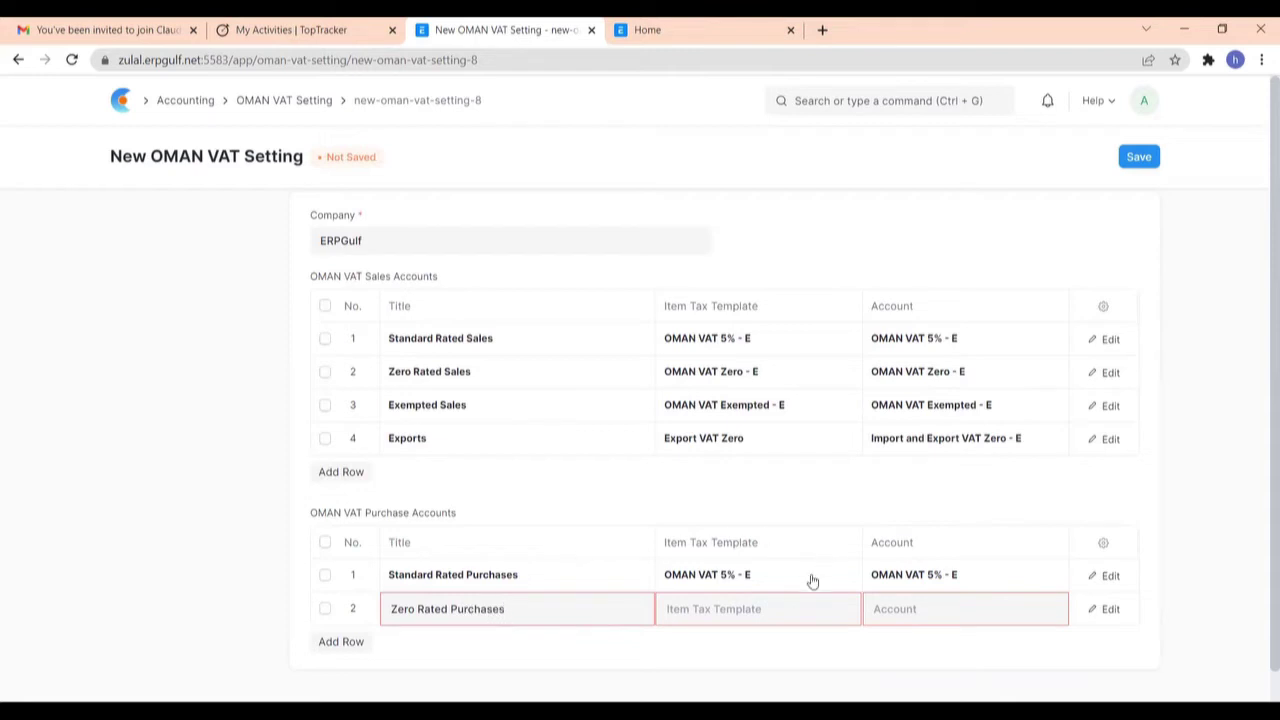
click(745, 615)
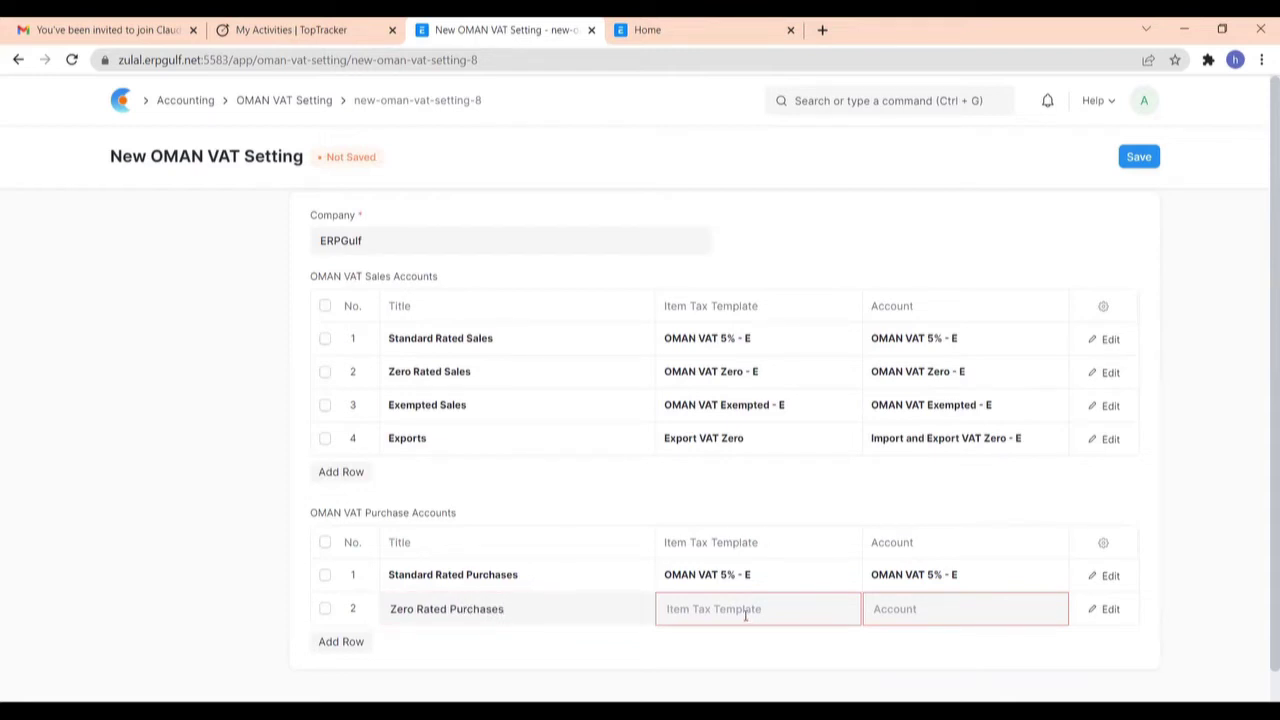
text(oman)
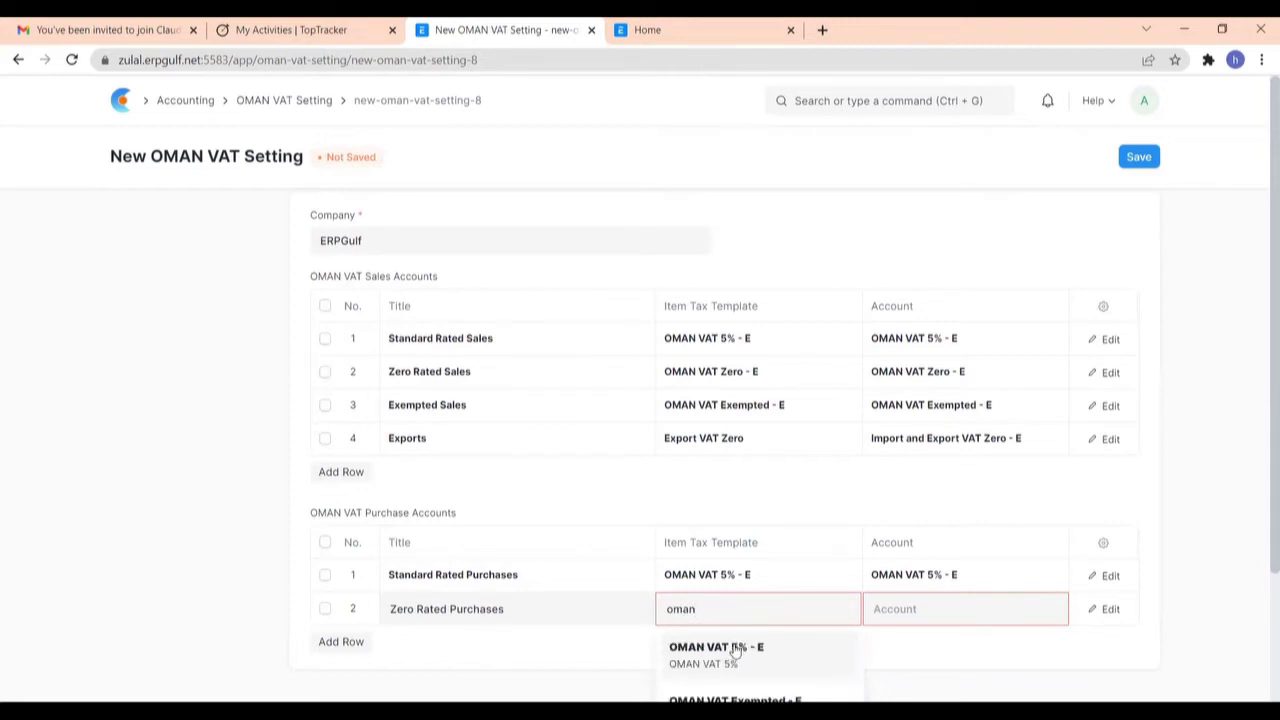
scroll(737, 652, down, 1)
click(735, 625)
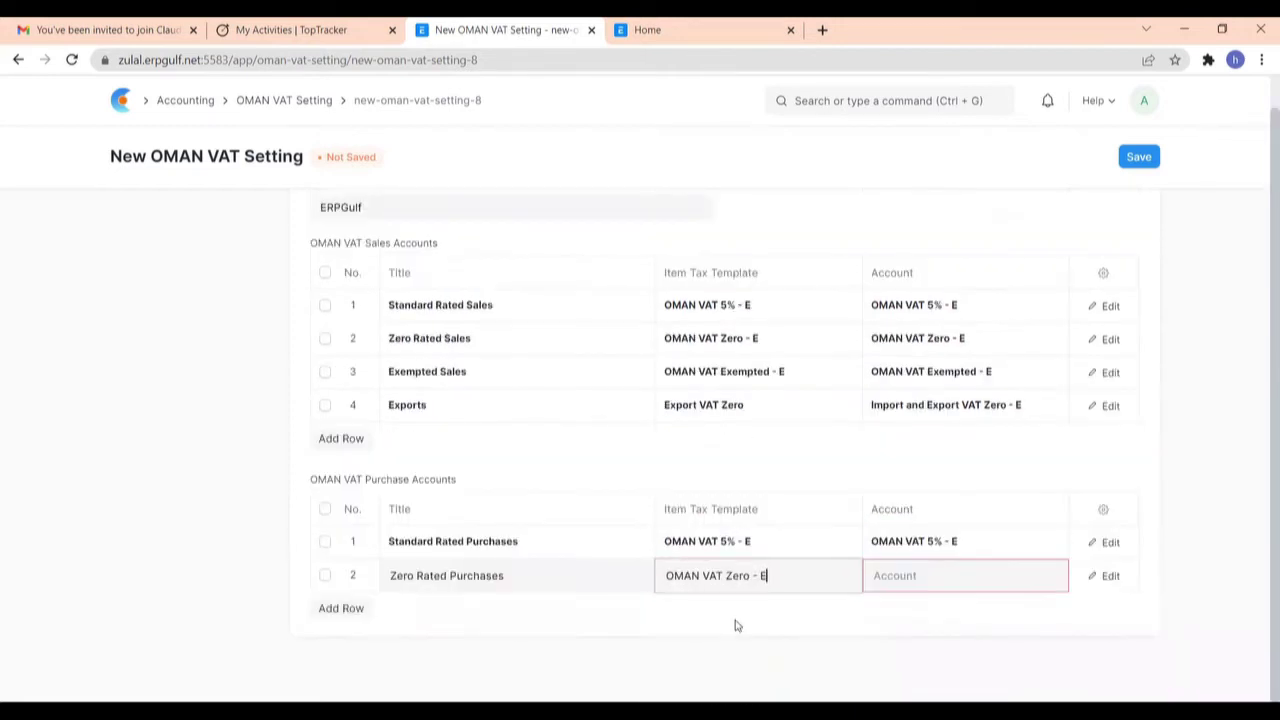
click(948, 577)
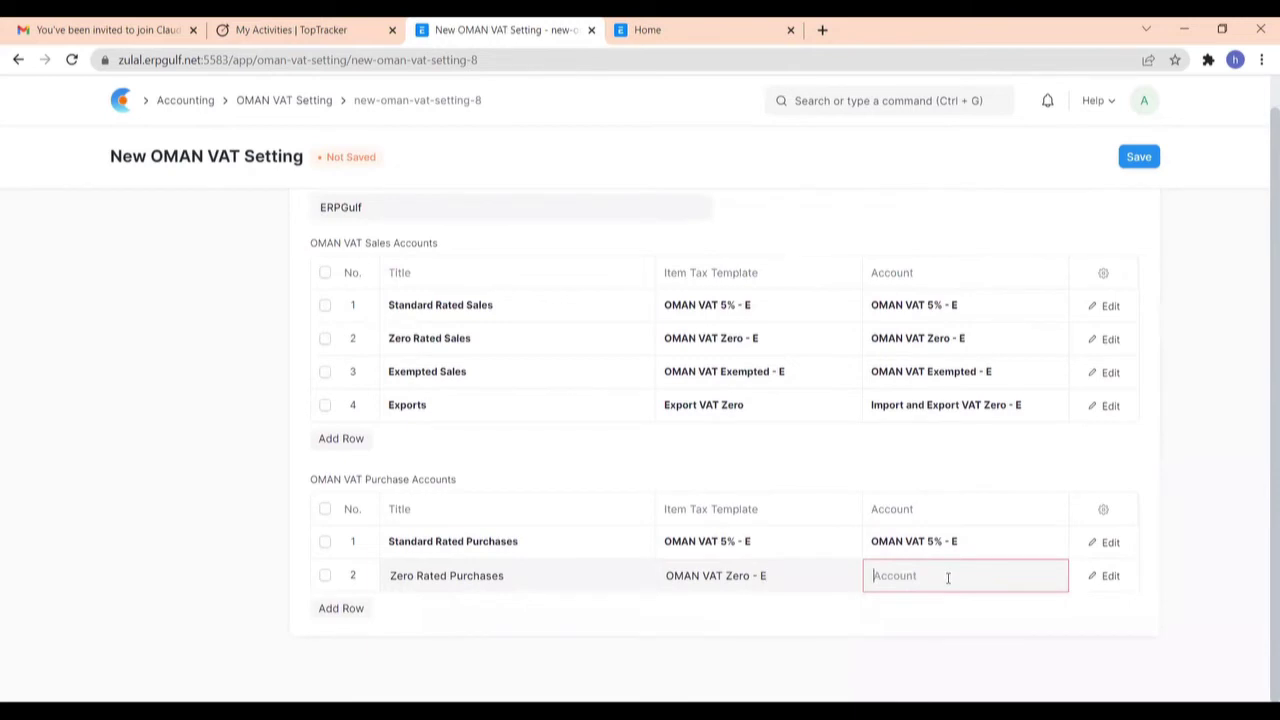
text(oman)
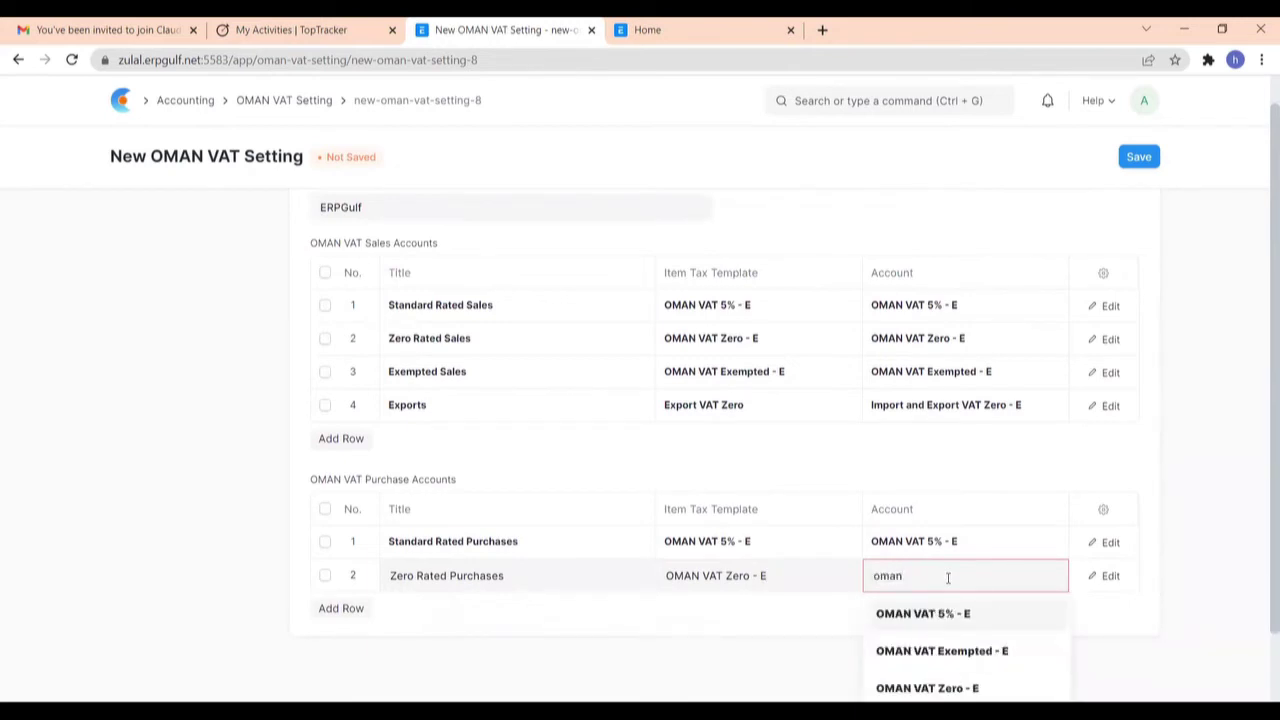
text( vat zero)
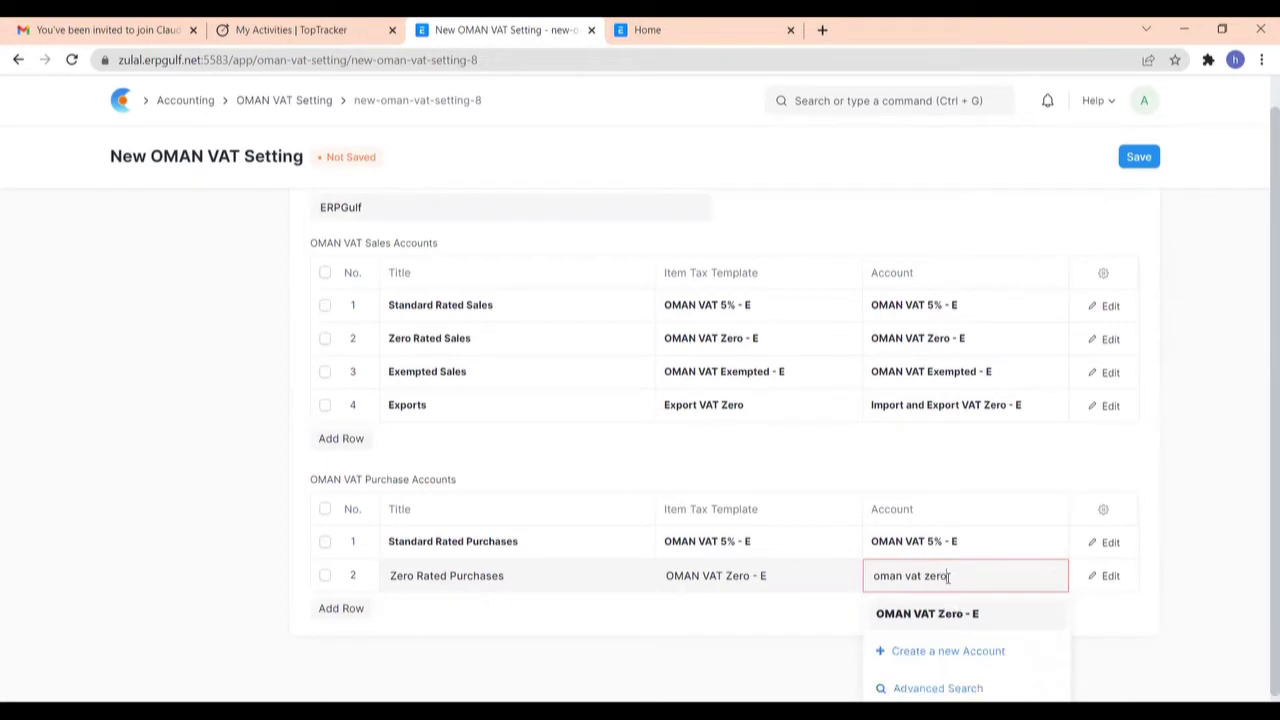
click(932, 623)
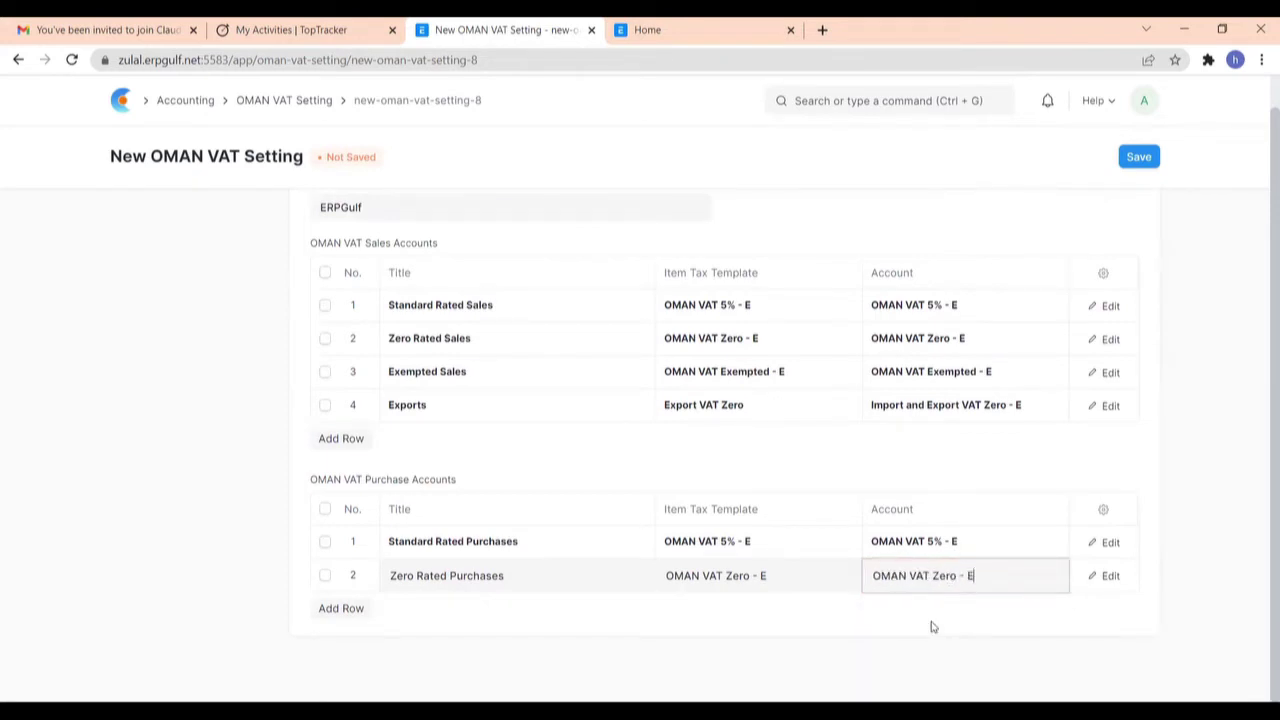
click(360, 610)
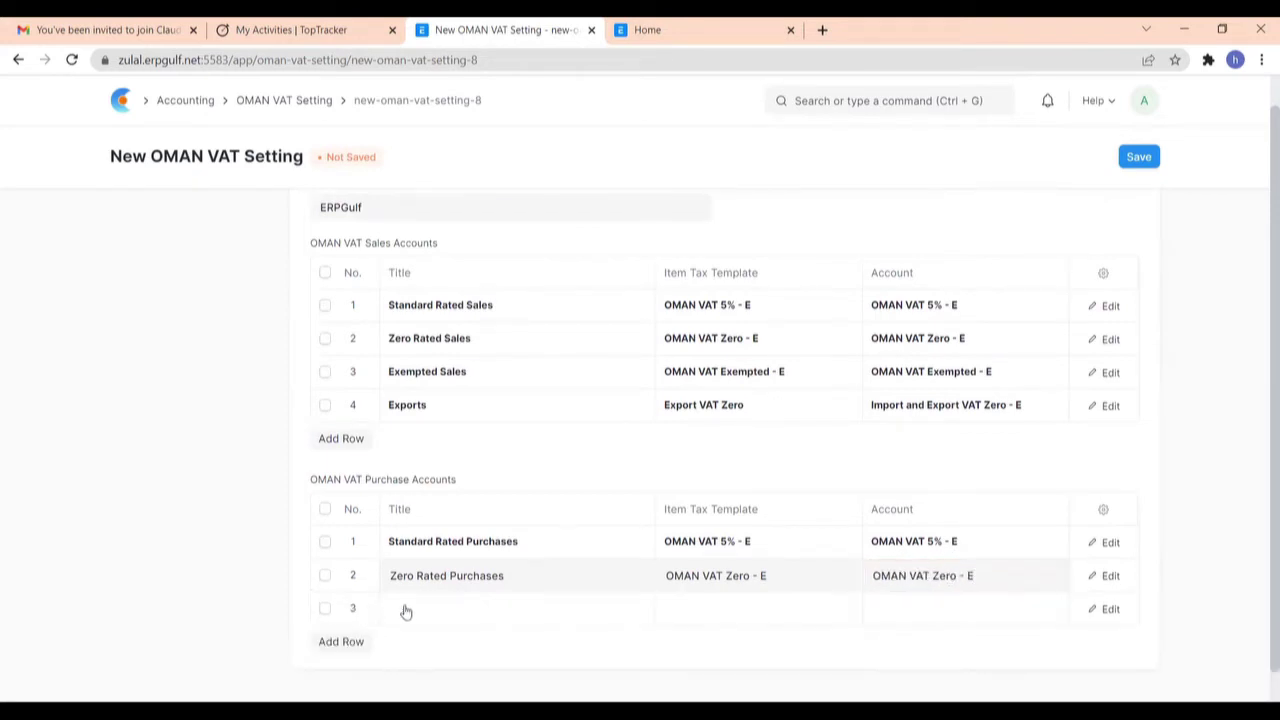
Step: Title purchase row 3 'Exempted Purchases' and give it the OMAN VAT Exempted - E template
click(405, 609)
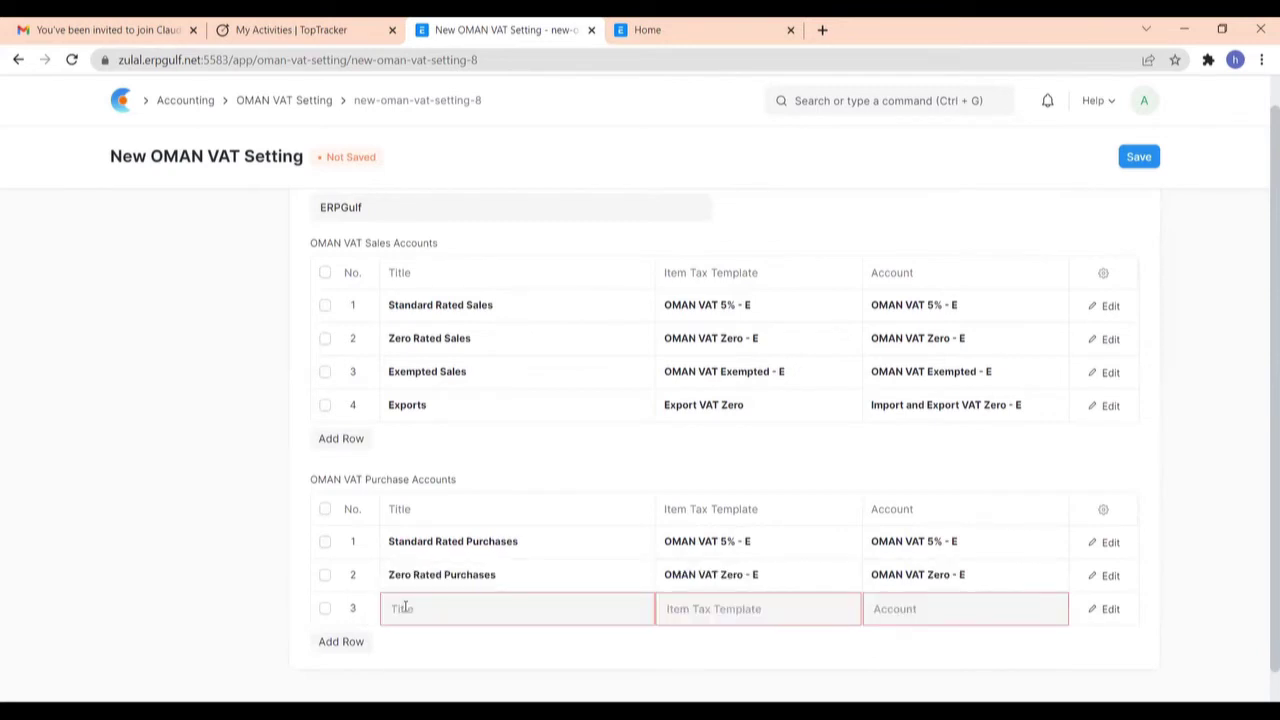
text(Exempte)
text(d Purchases)
click(690, 615)
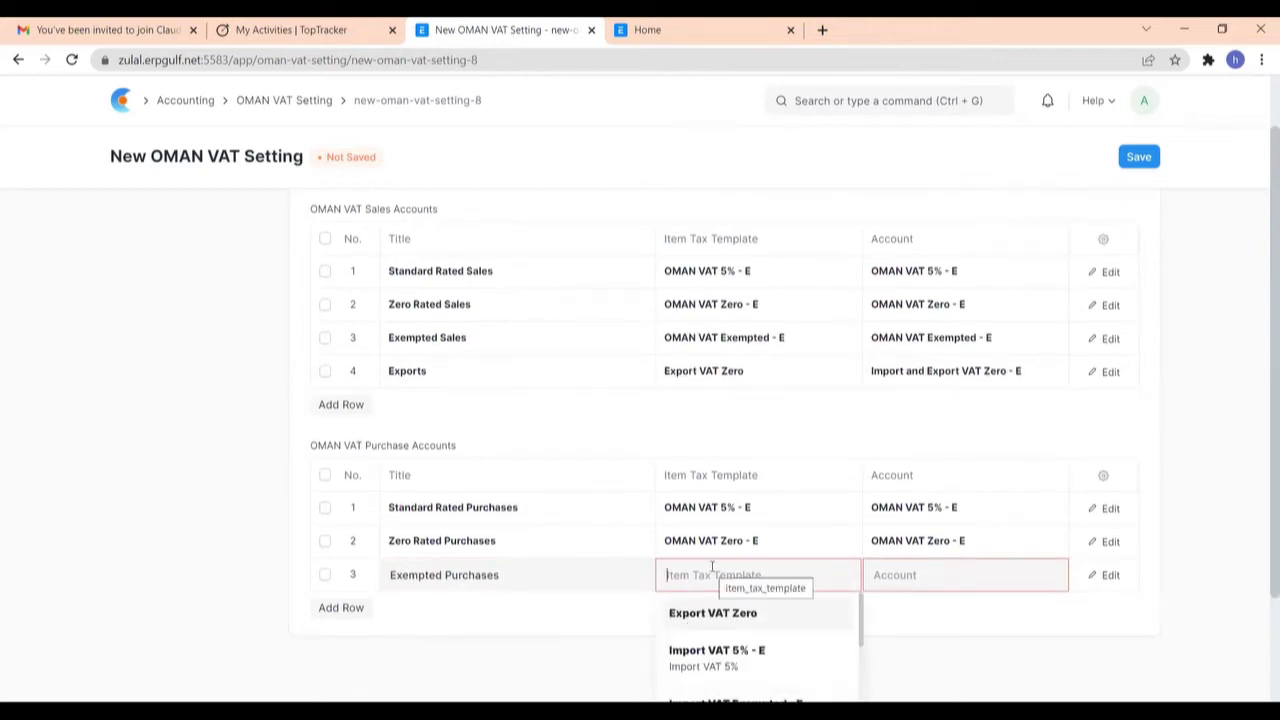
text(exem)
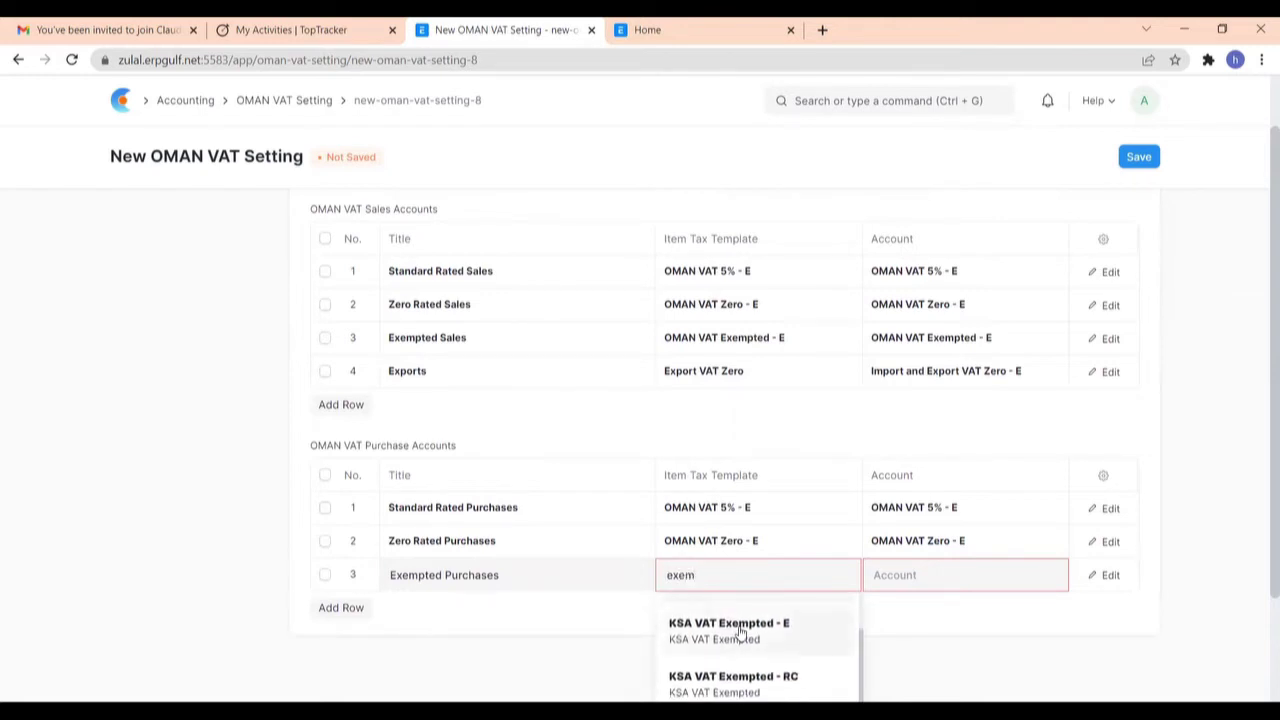
scroll(740, 632, down, 1)
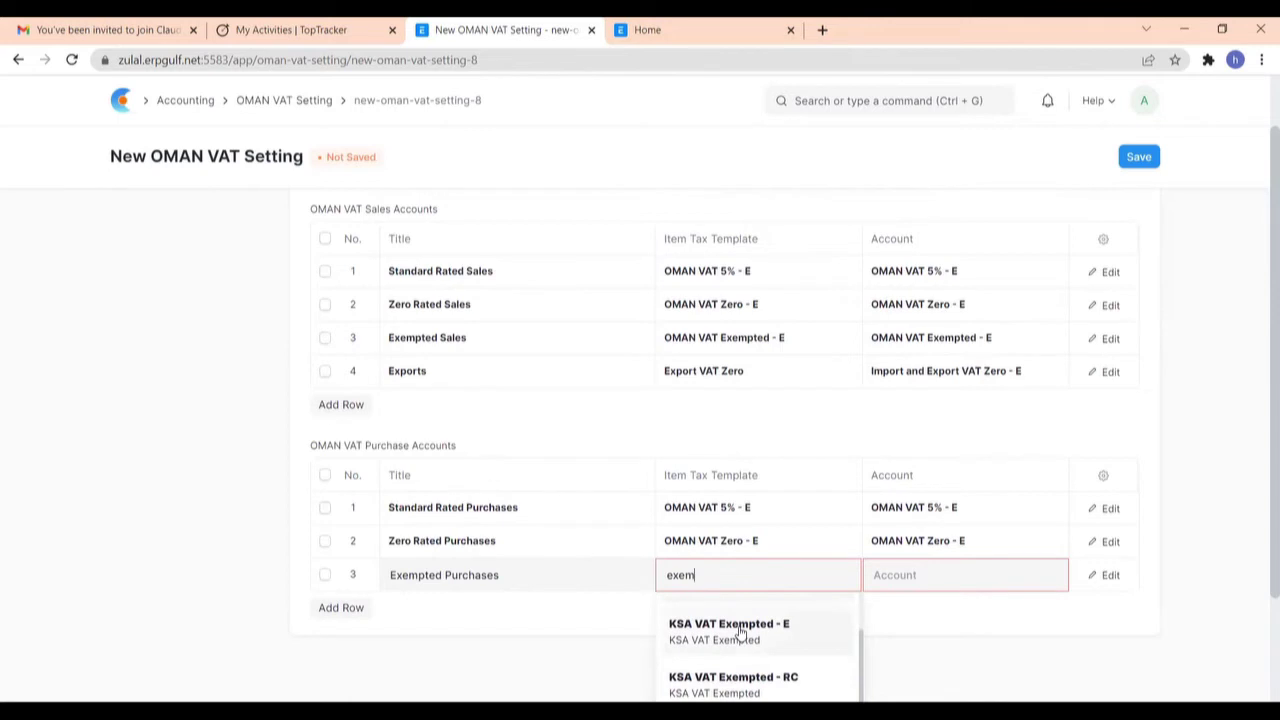
key(BackSpace)
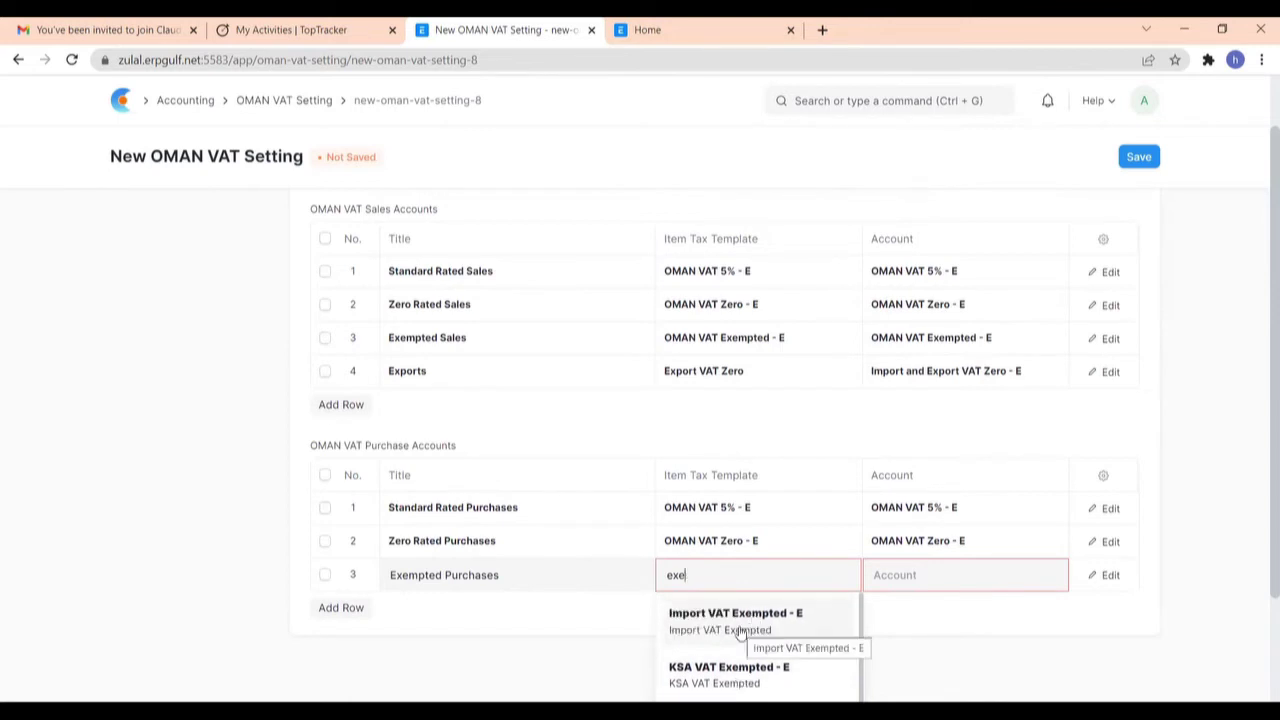
scroll(749, 657, down, 1)
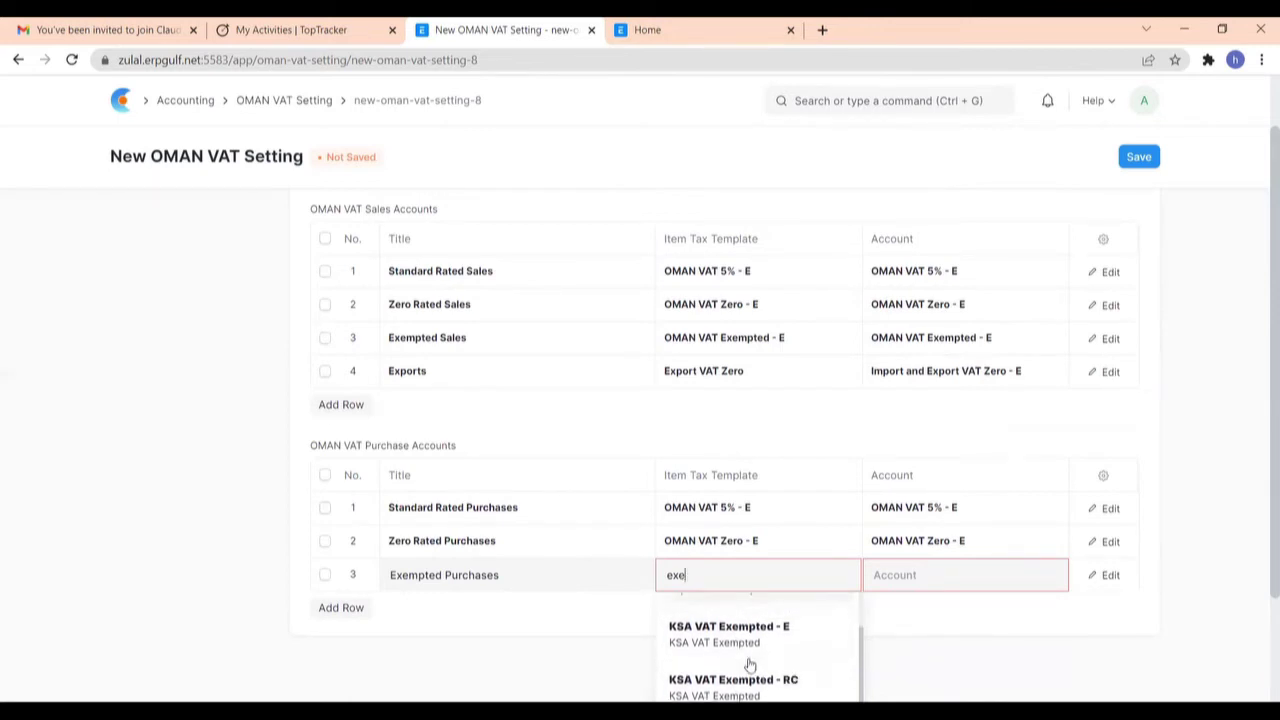
key(BackSpace)
key(BackSpace)
key(BackSpace)
text(oma)
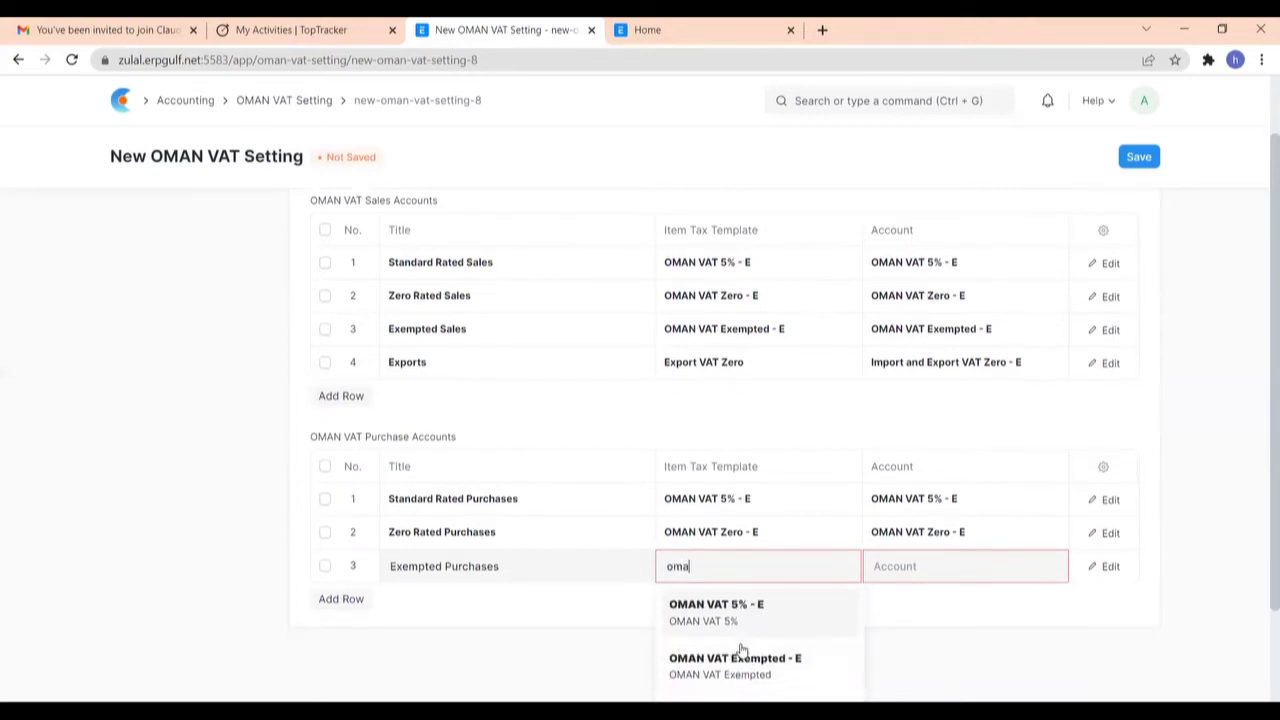
click(730, 666)
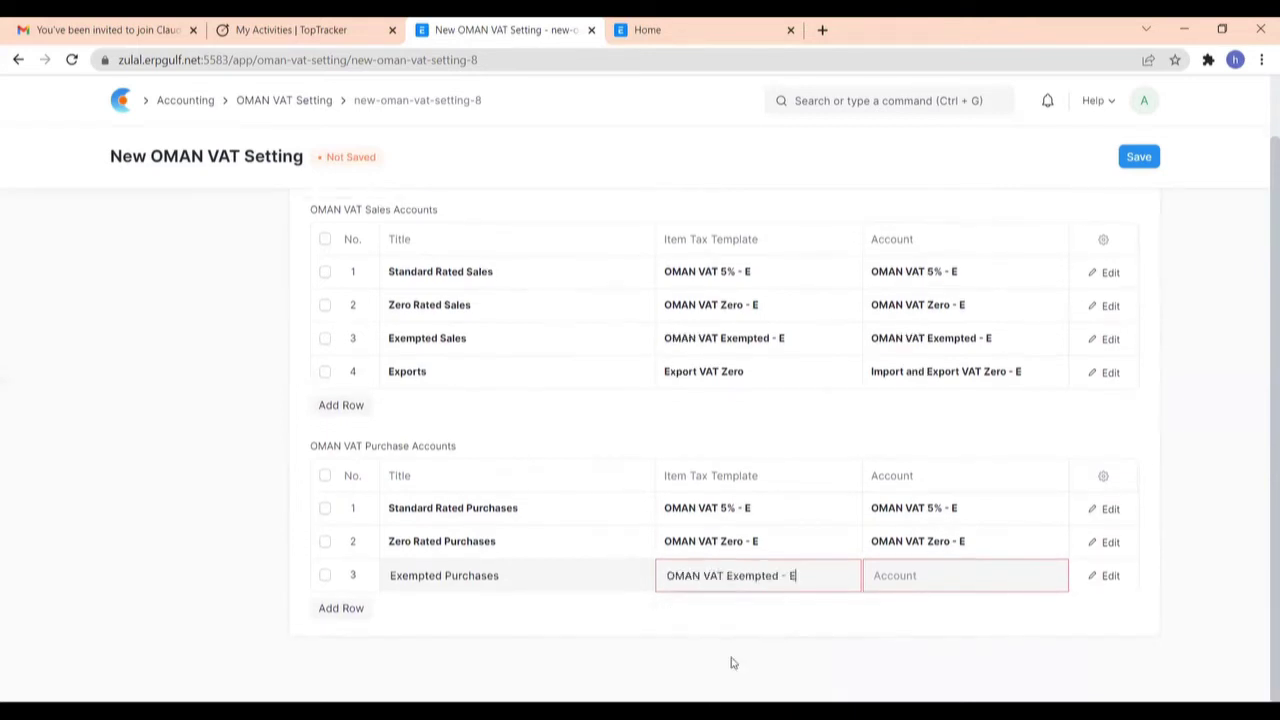
Step: Set row 3's account to OMAN VAT Exempted - E and add a fourth purchase row
click(950, 571)
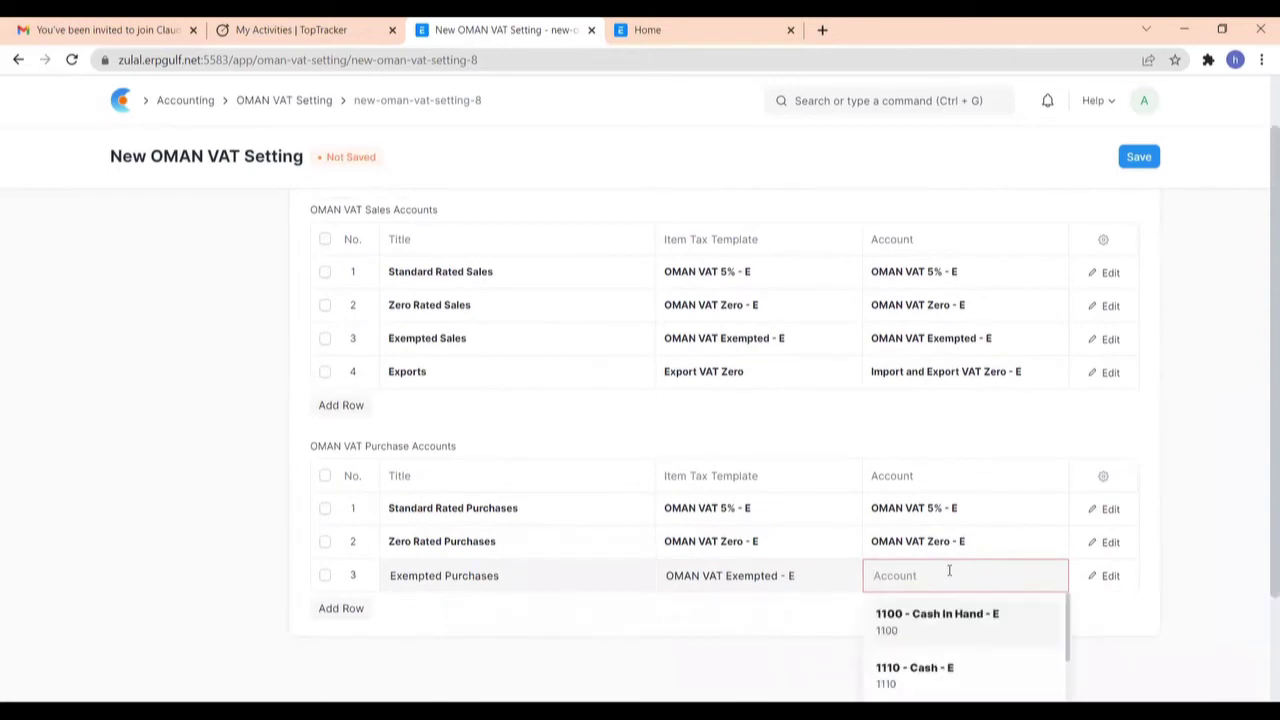
text(oma)
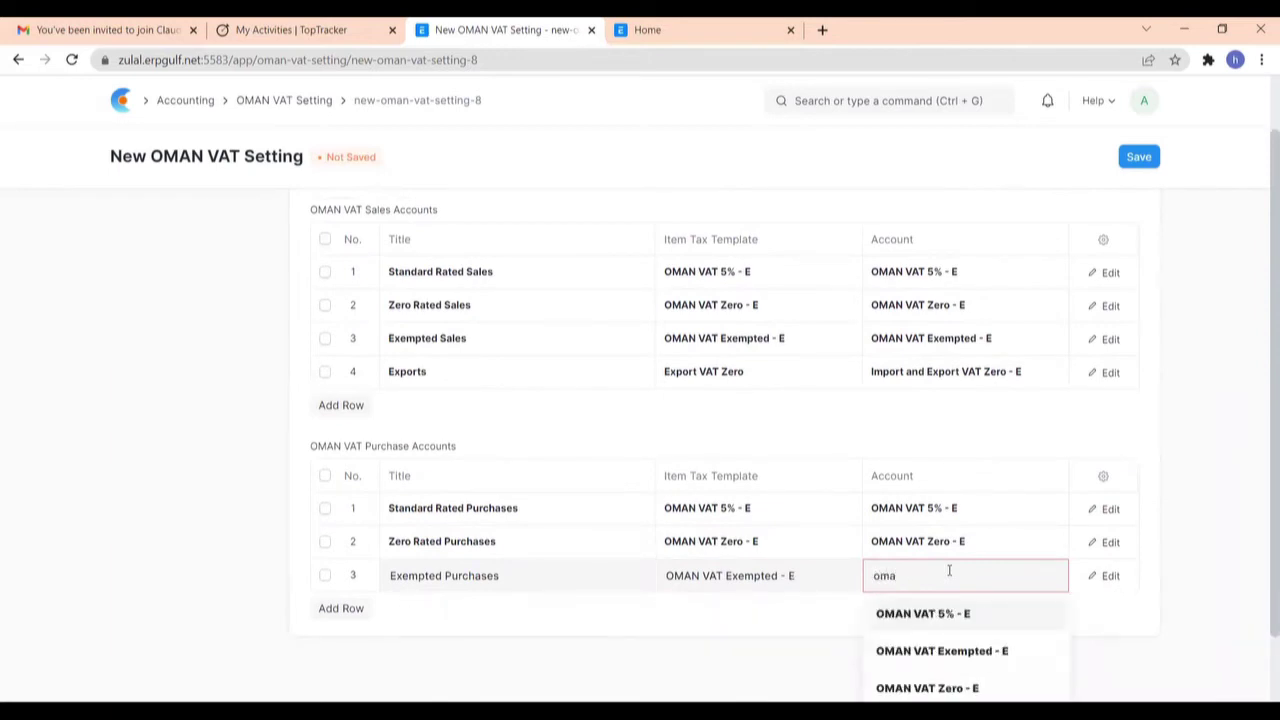
click(940, 650)
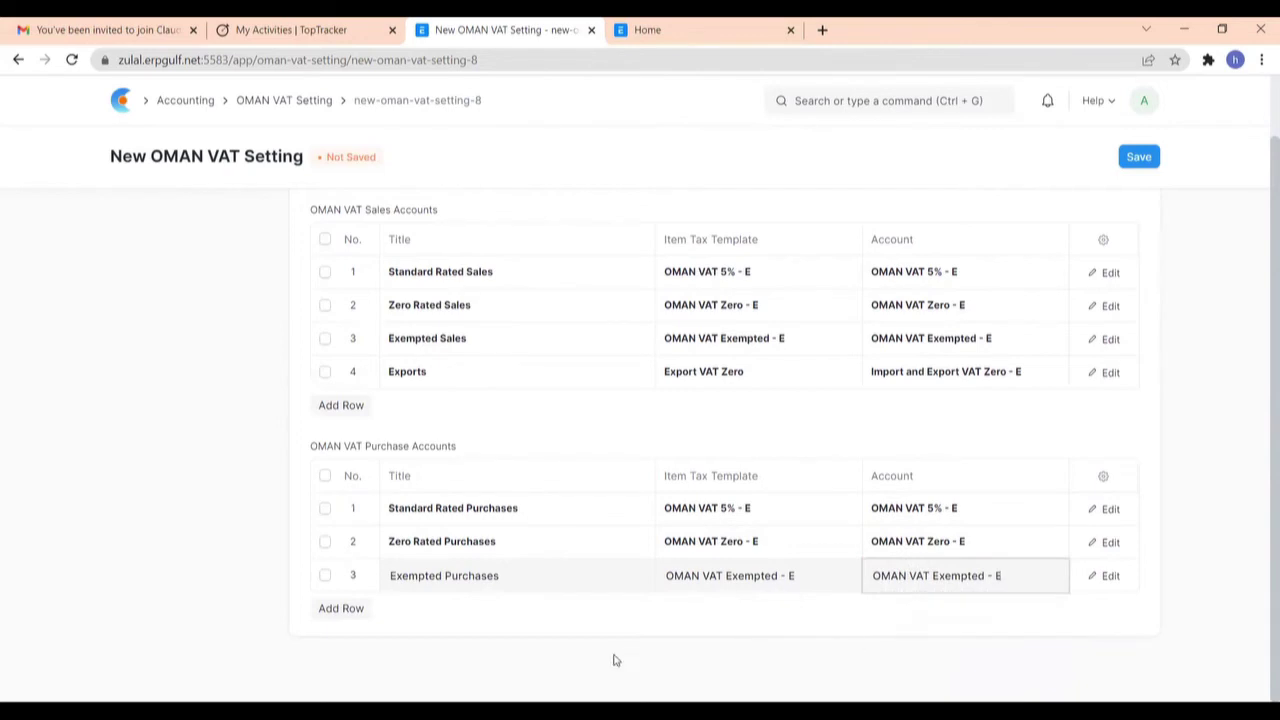
click(331, 617)
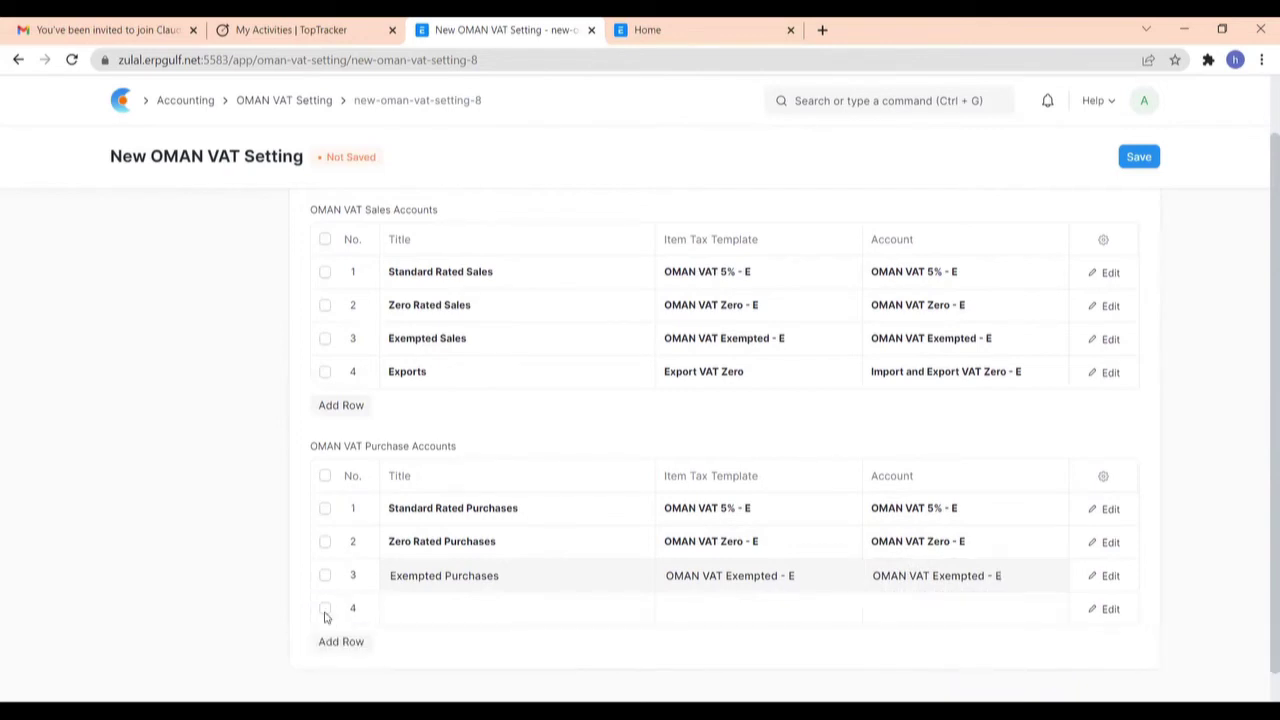
Step: Fill purchase row 4 as '5% Import' with Import VAT 5% - E template and account, then add row 5
click(425, 610)
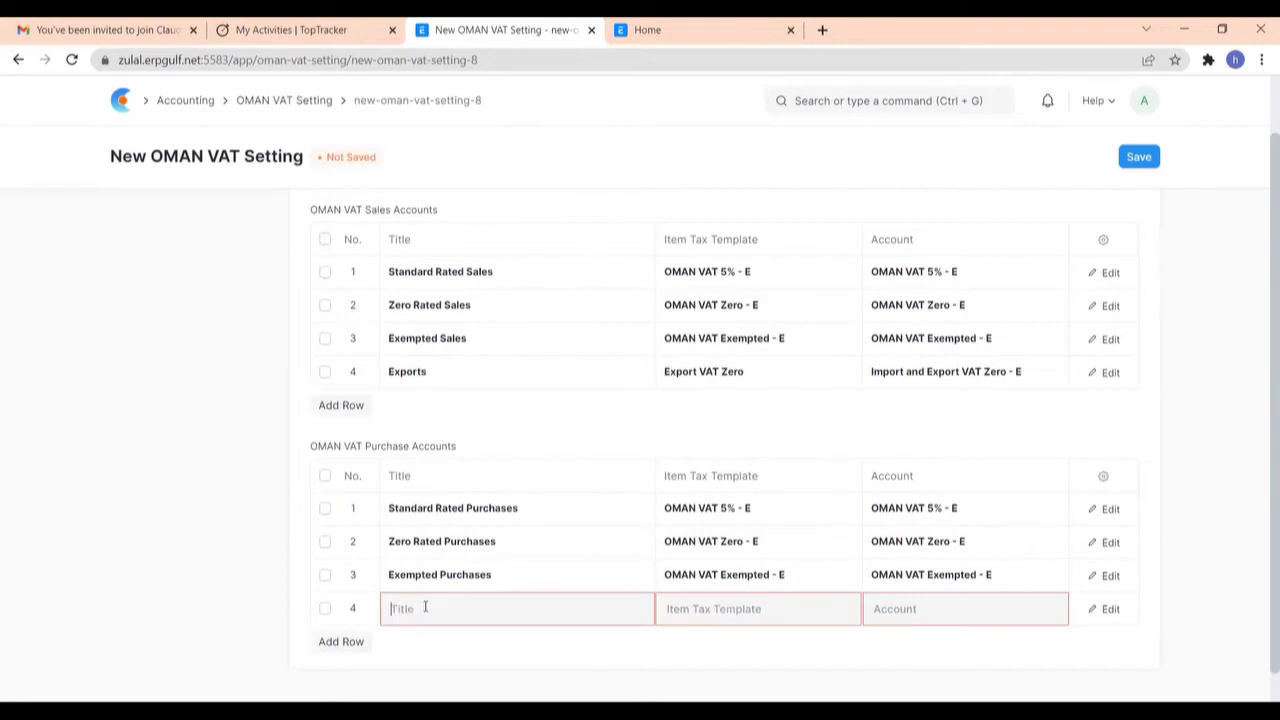
text(S)
text(%)
text( Impo)
text(r)
text(t)
click(702, 618)
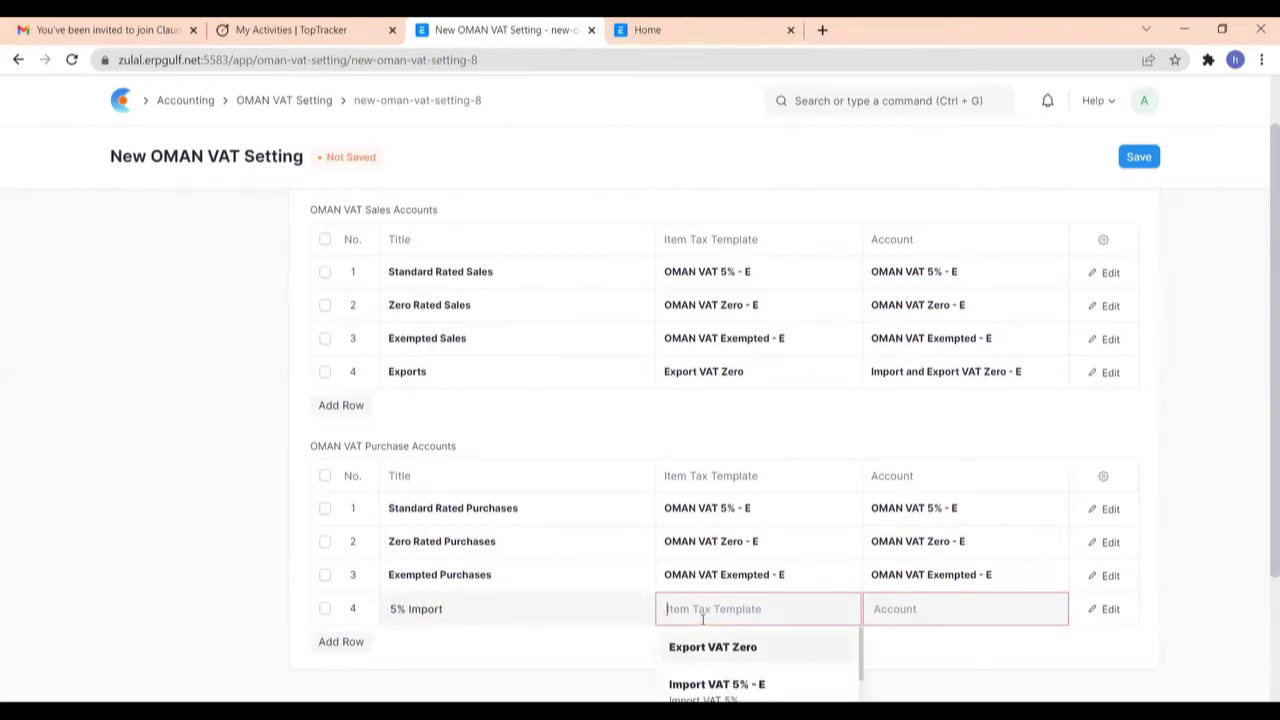
scroll(708, 662, down, 1)
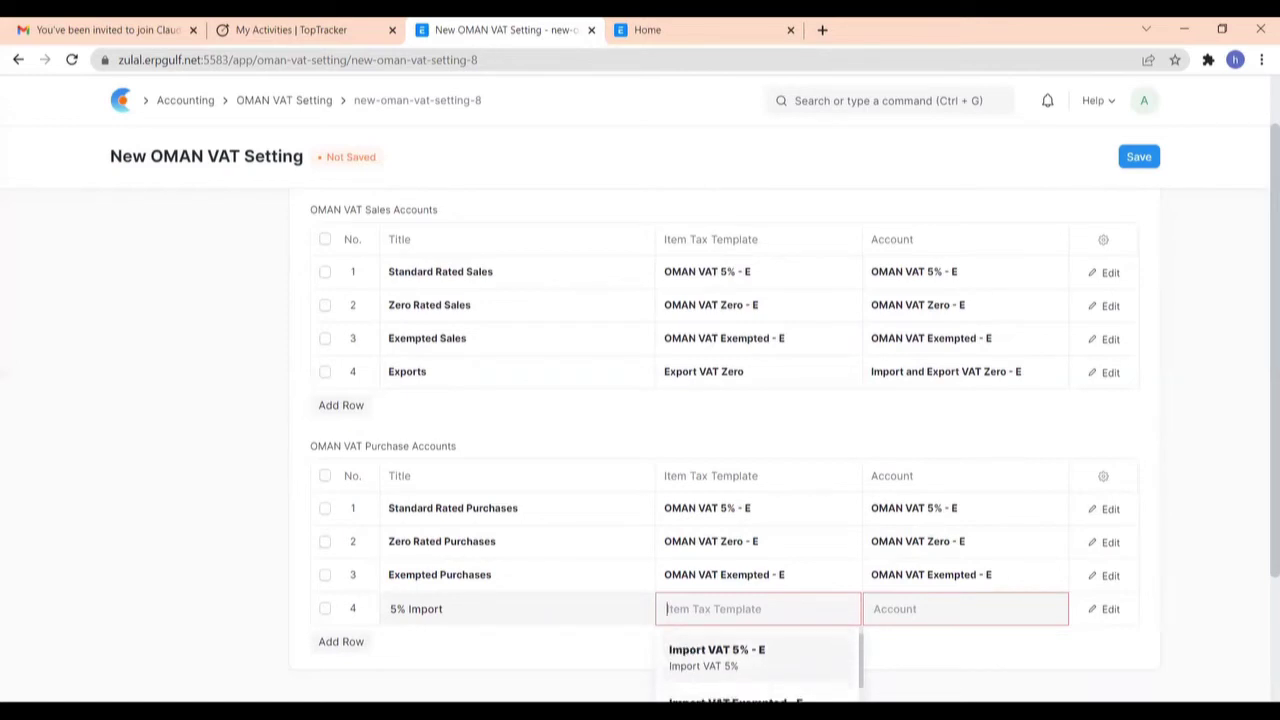
click(710, 658)
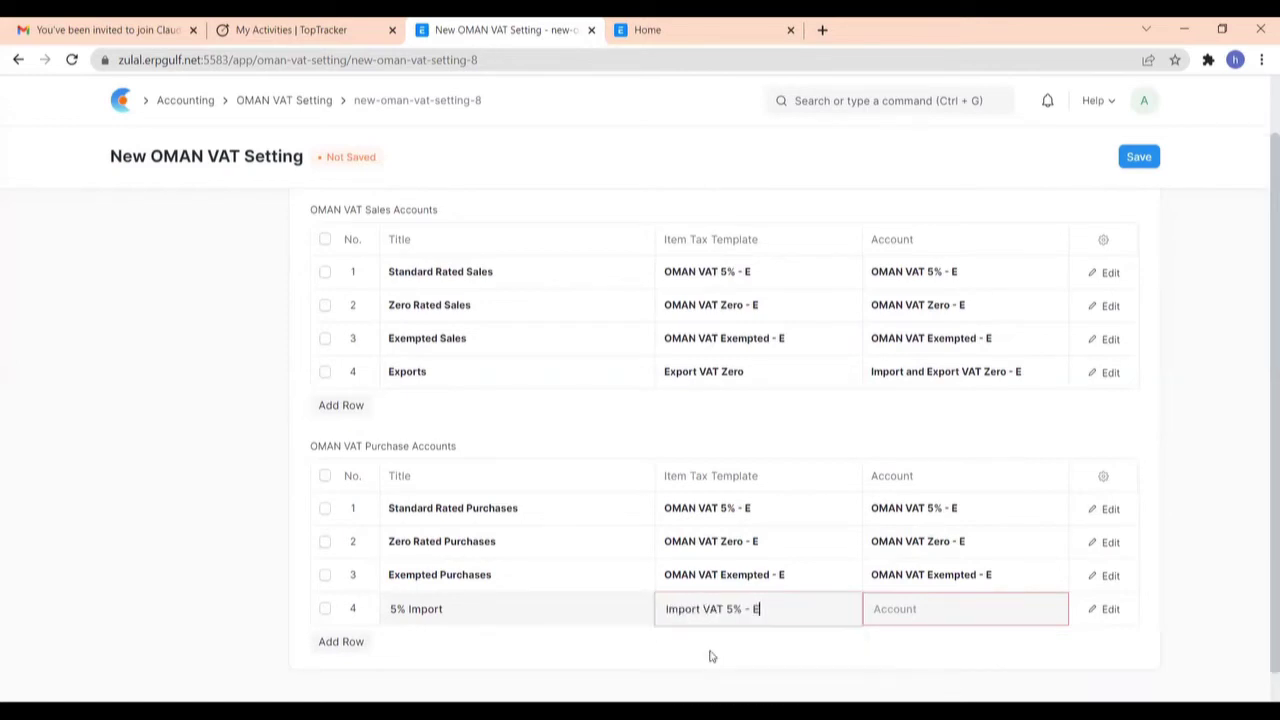
click(874, 612)
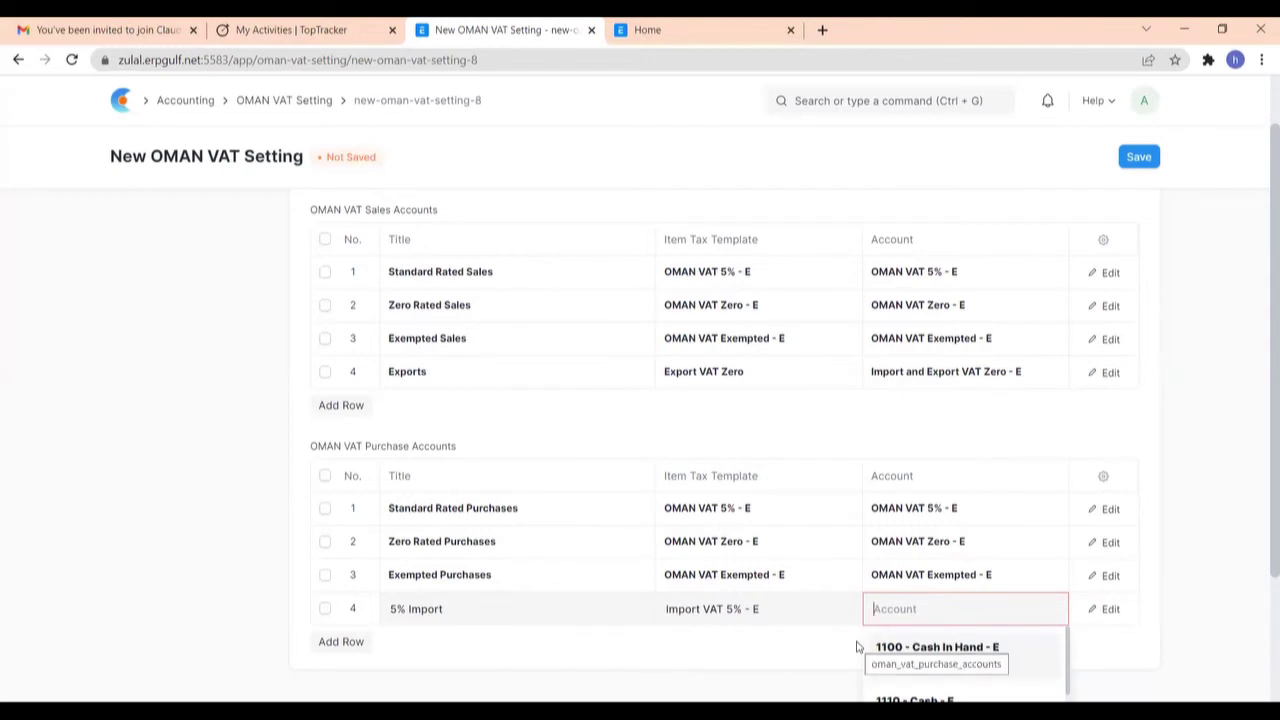
text(im)
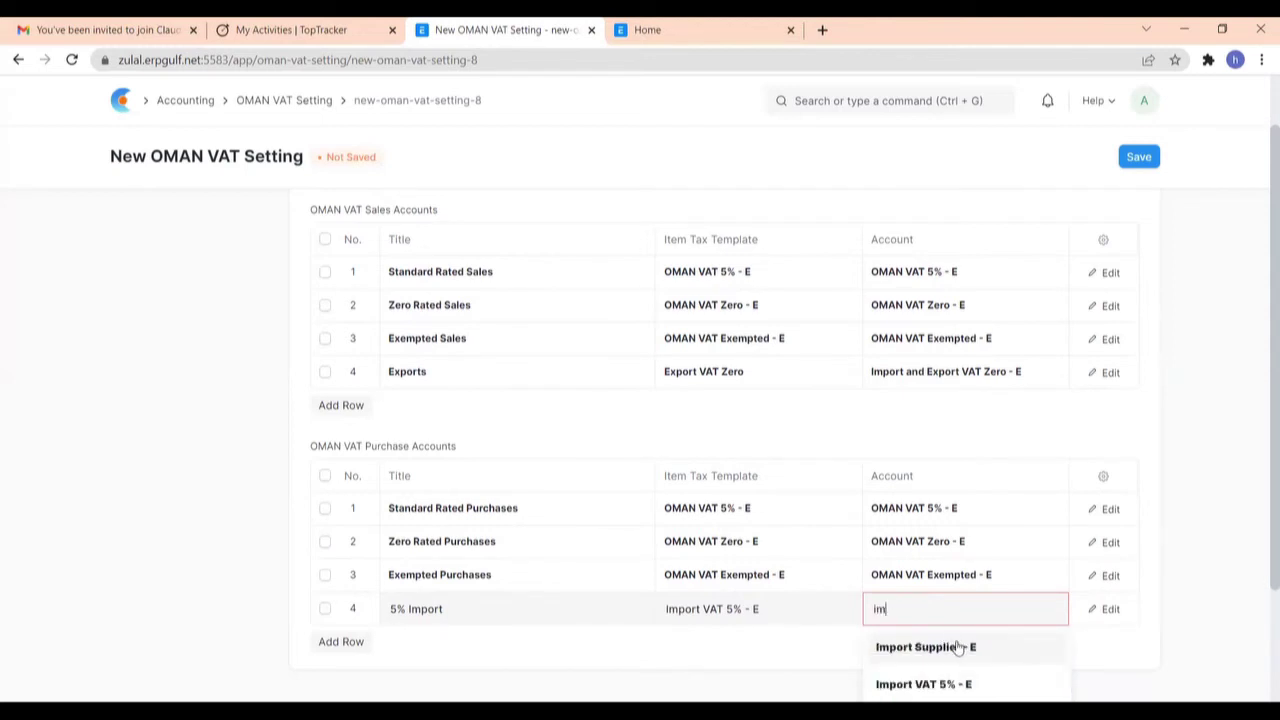
scroll(958, 644, down, 1)
click(946, 609)
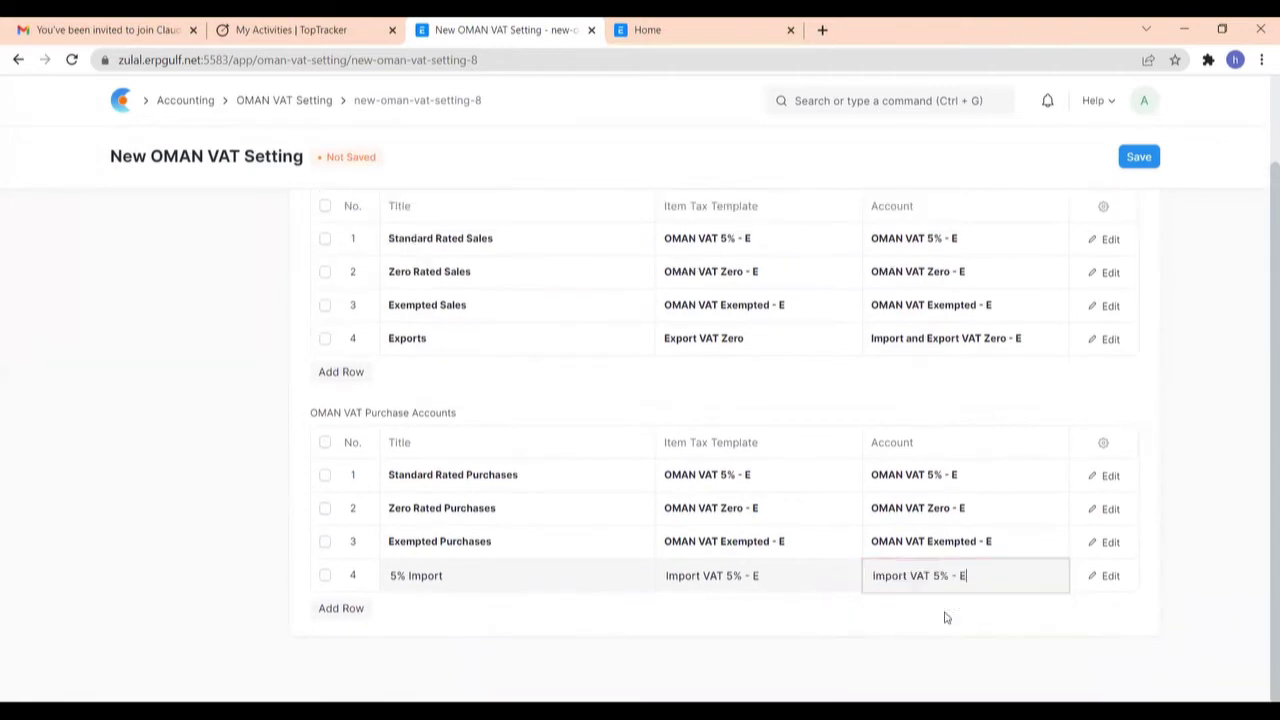
click(340, 609)
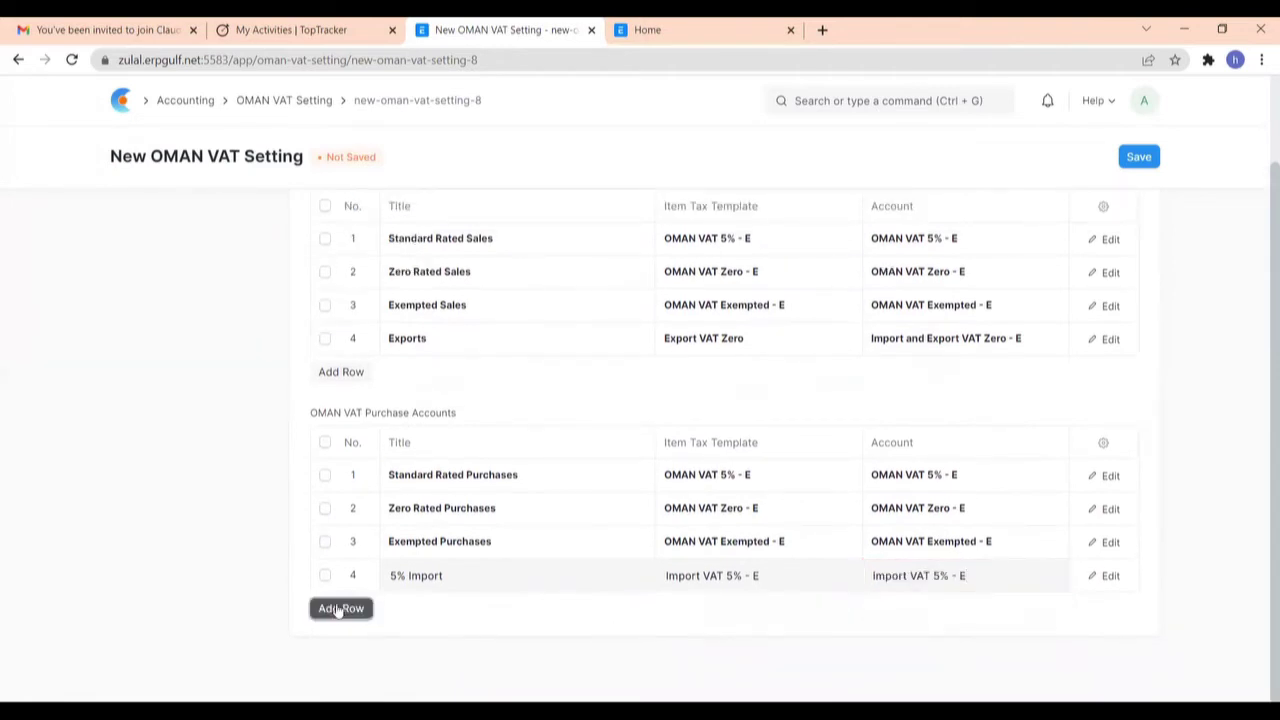
Step: Fill row 5 as 'Zero Rated Import' with Import VAT Zero - E template and Import and Export VAT Zero - E account
click(409, 610)
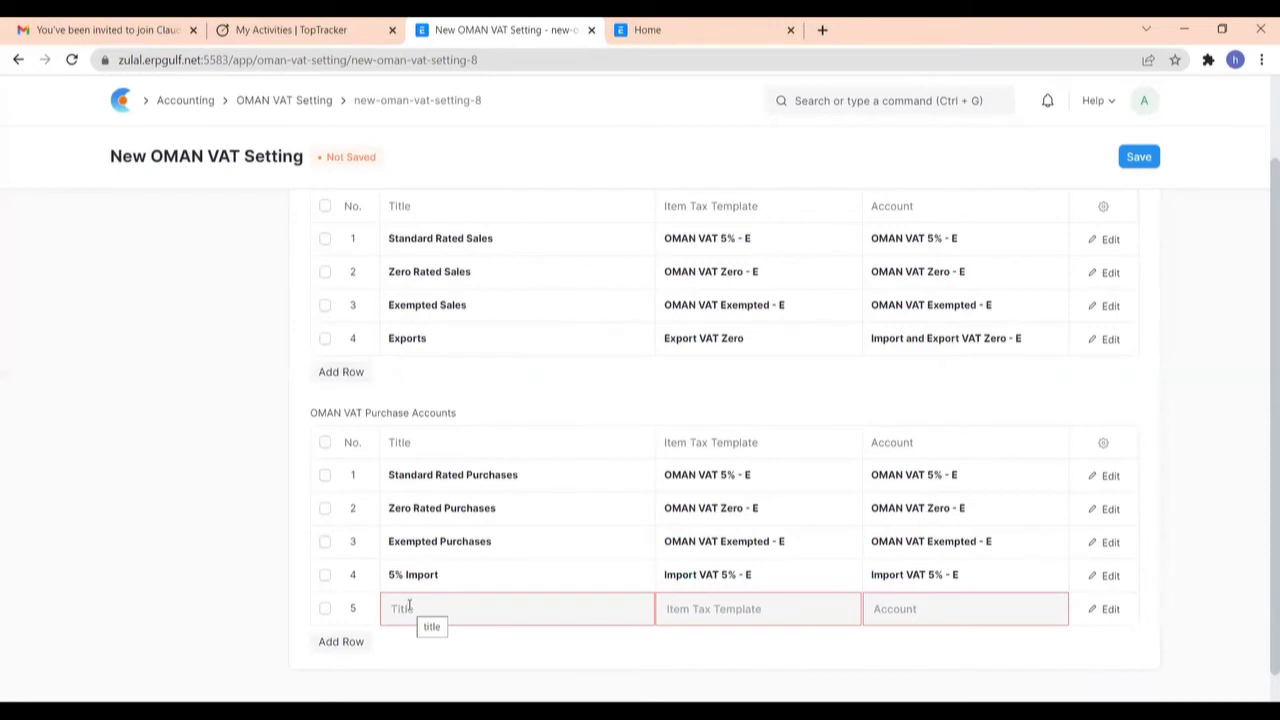
text(Zero Rated )
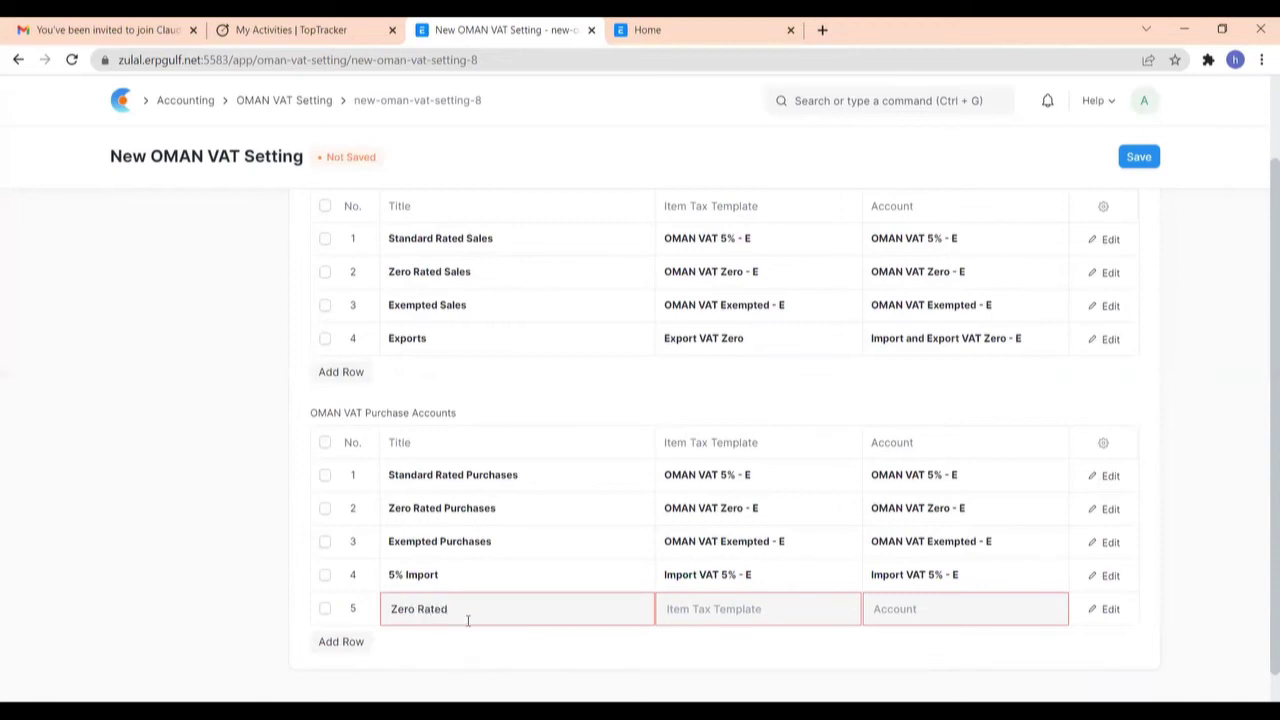
text(Import)
click(713, 617)
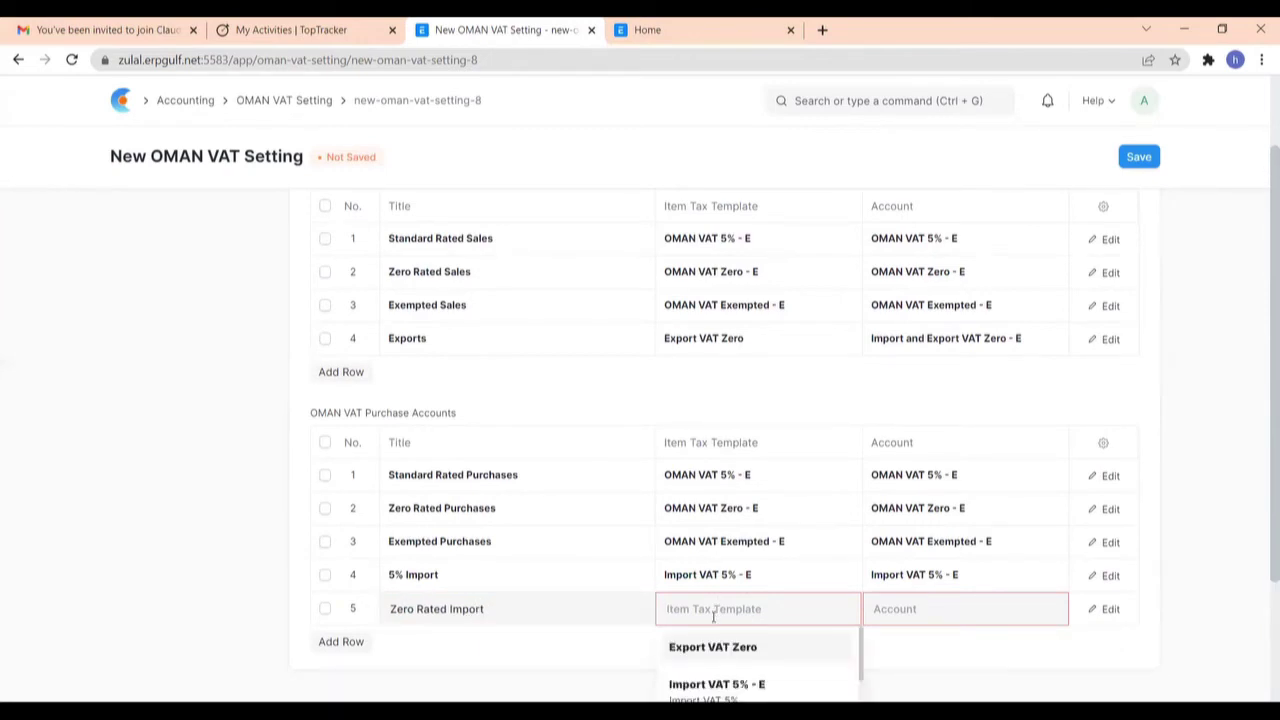
text(import)
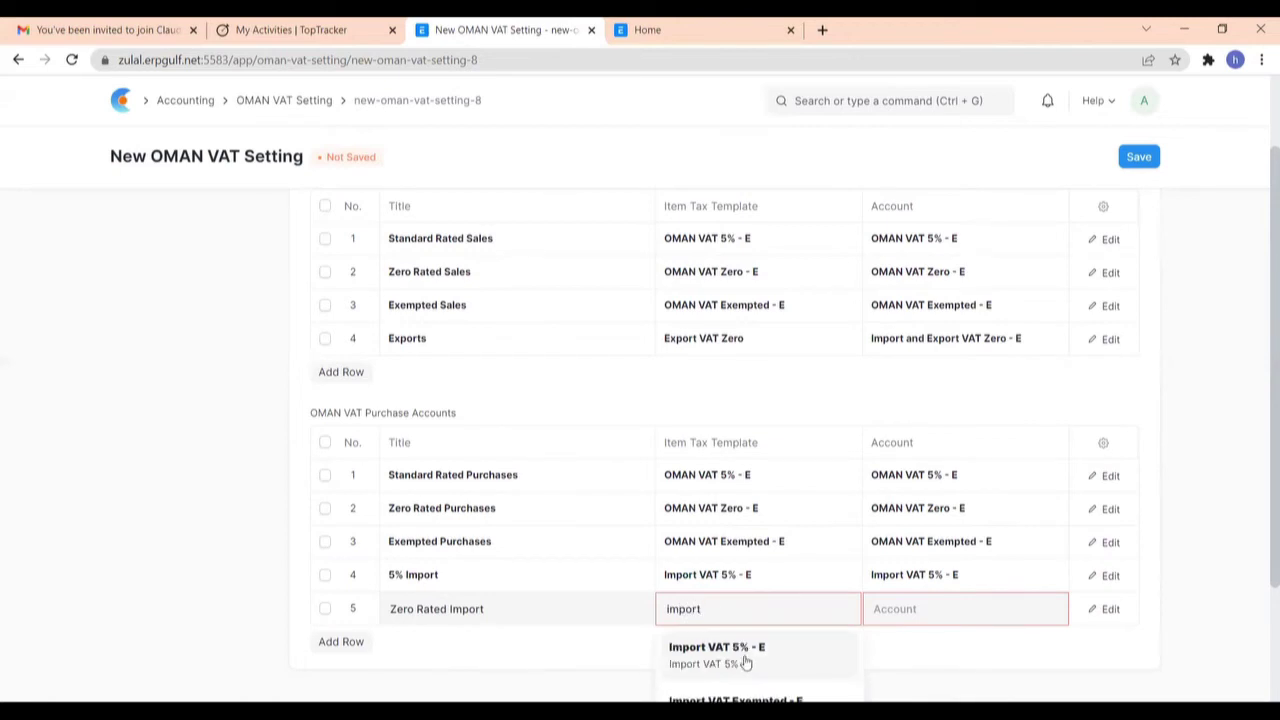
scroll(735, 663, down, 1)
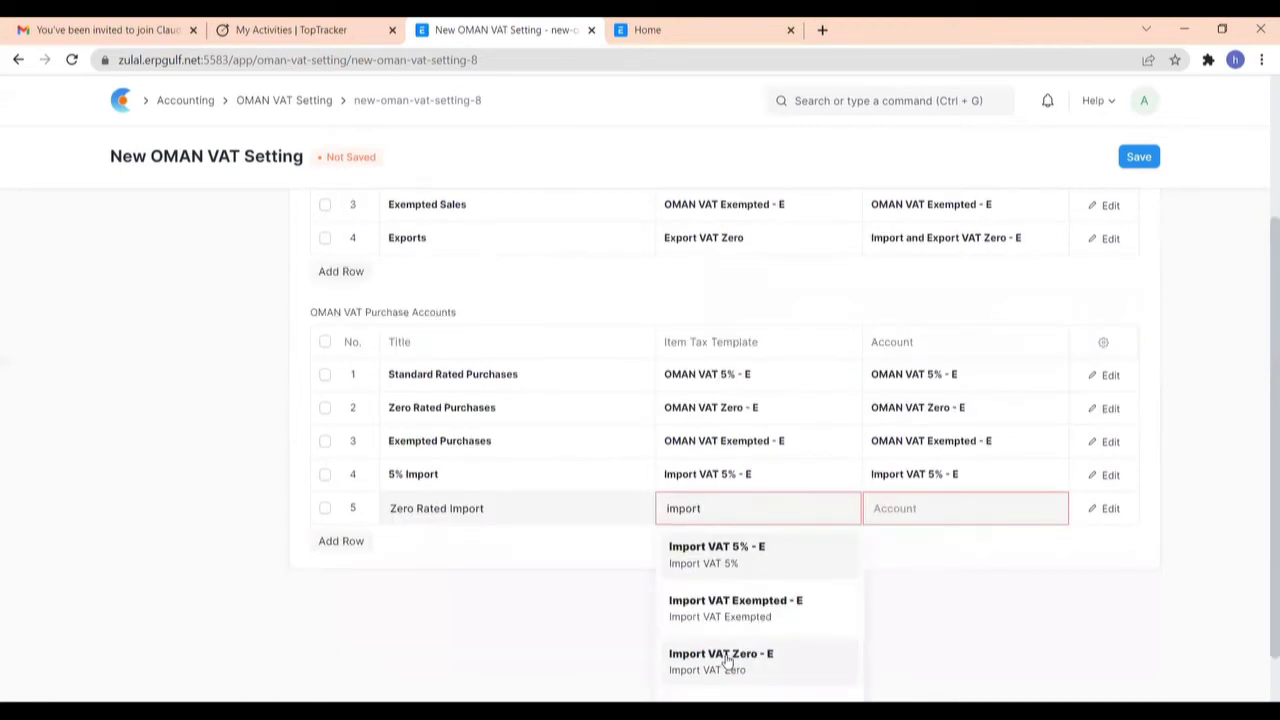
click(727, 662)
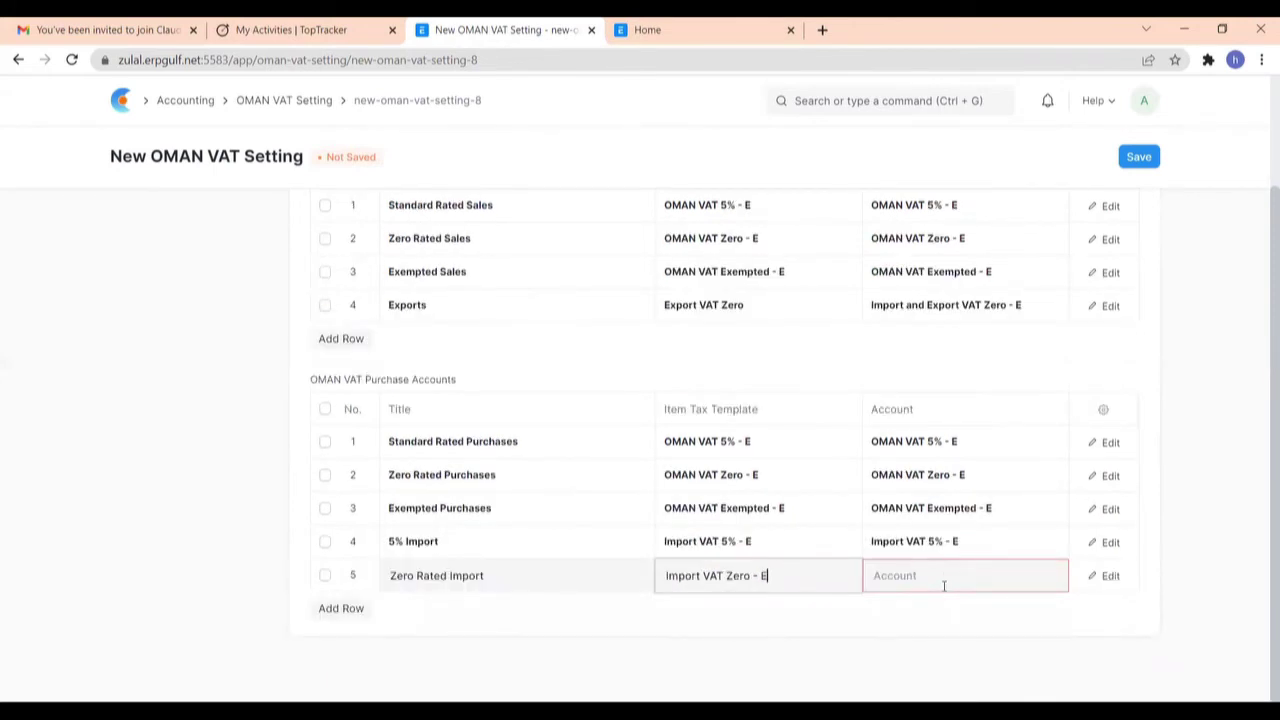
click(943, 586)
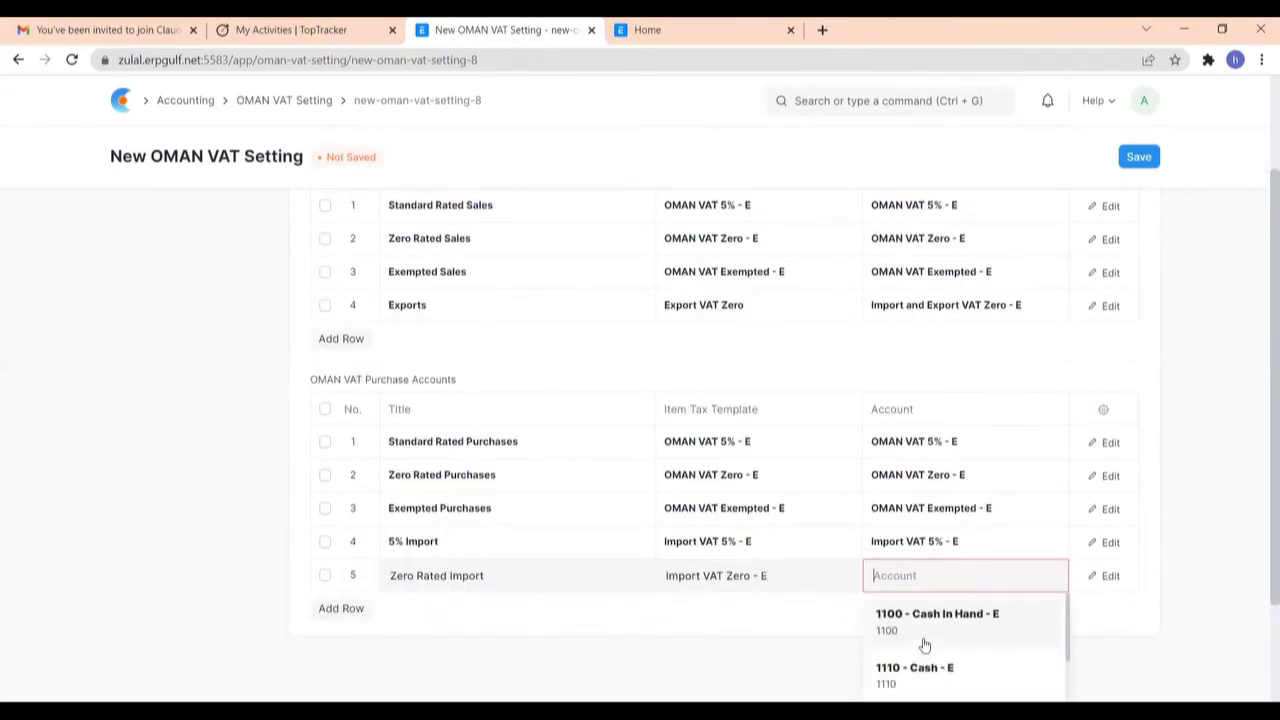
text(Impo)
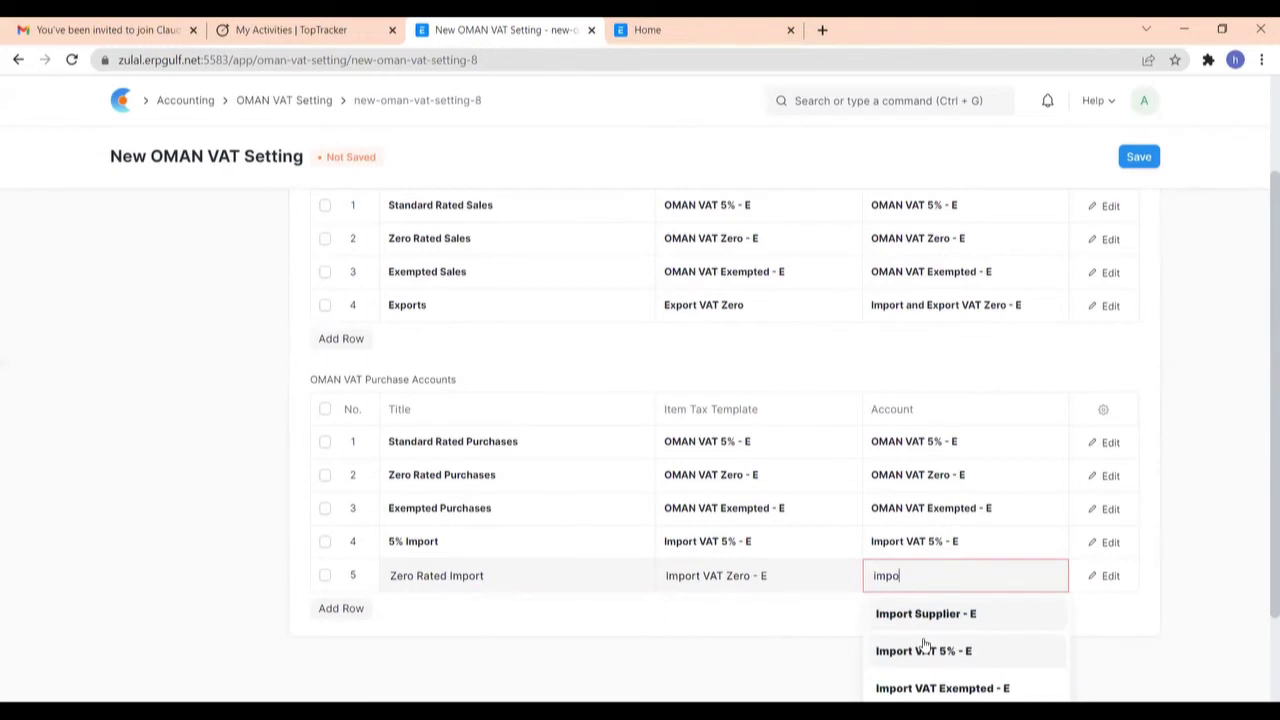
scroll(925, 645, down, 1)
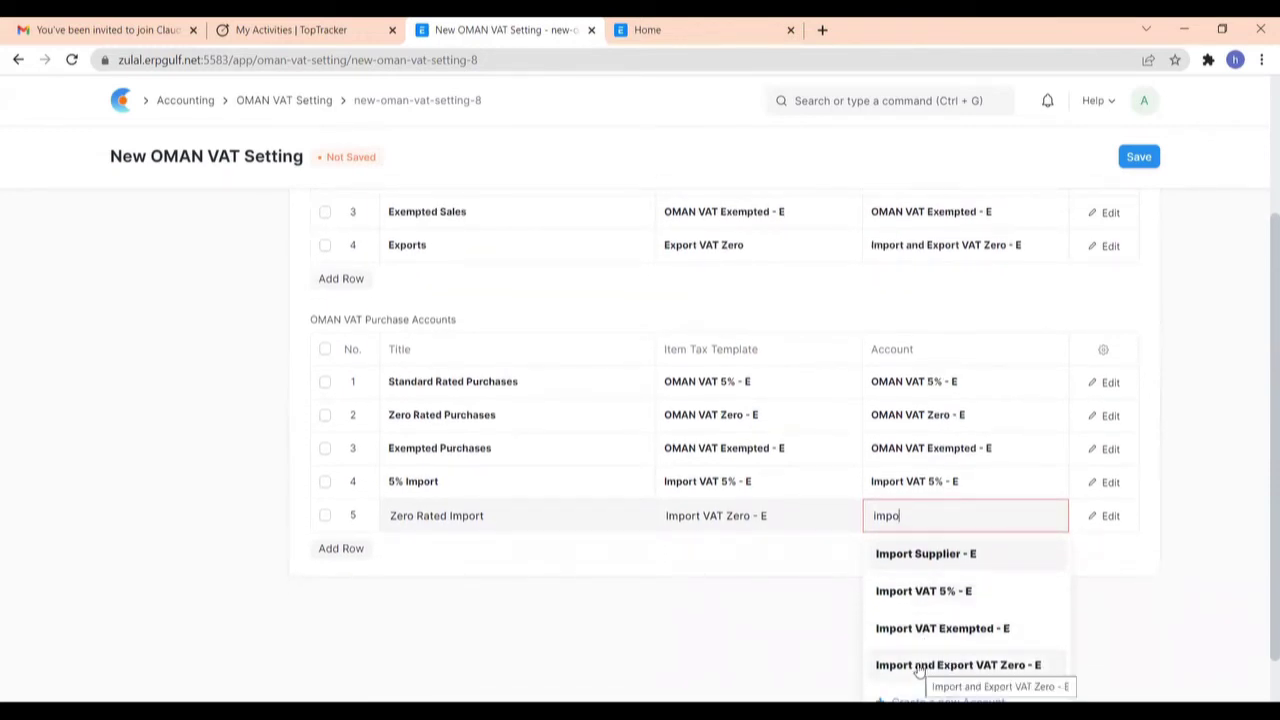
click(919, 666)
click(358, 610)
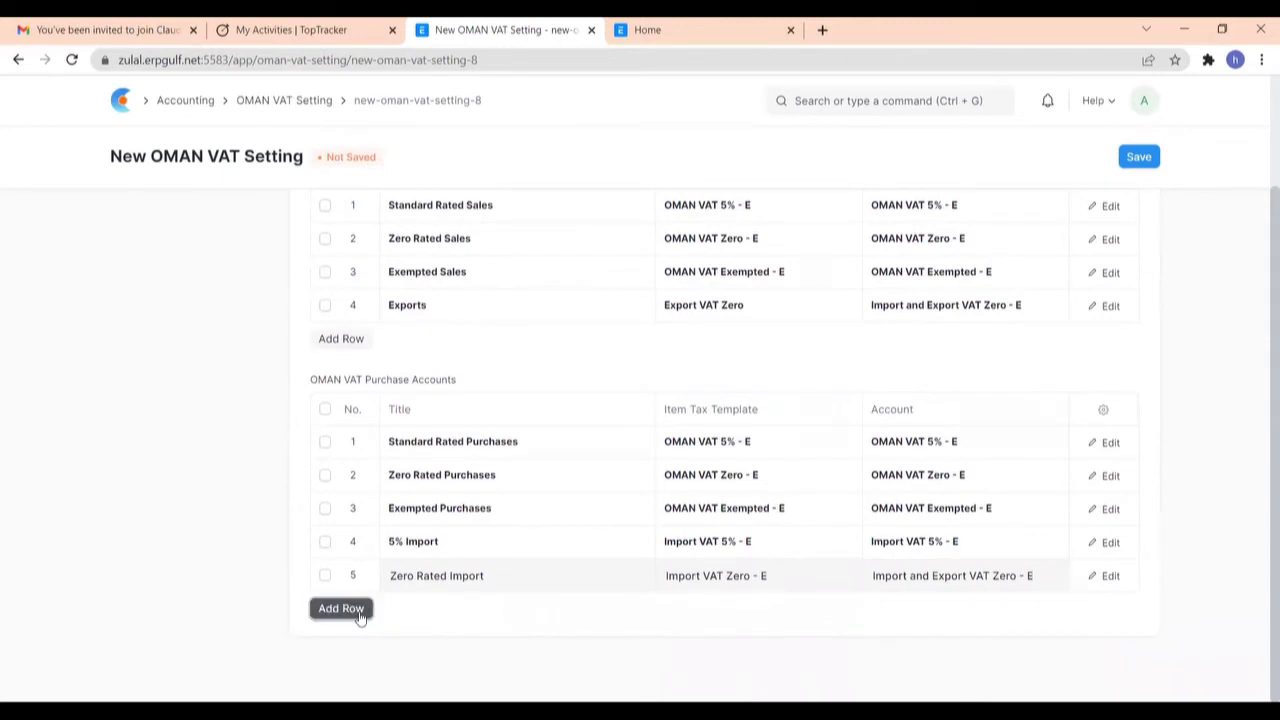
Step: Fill purchase row 6 as 'Exempted Import' with Import VAT Exempted - E template and account
click(408, 612)
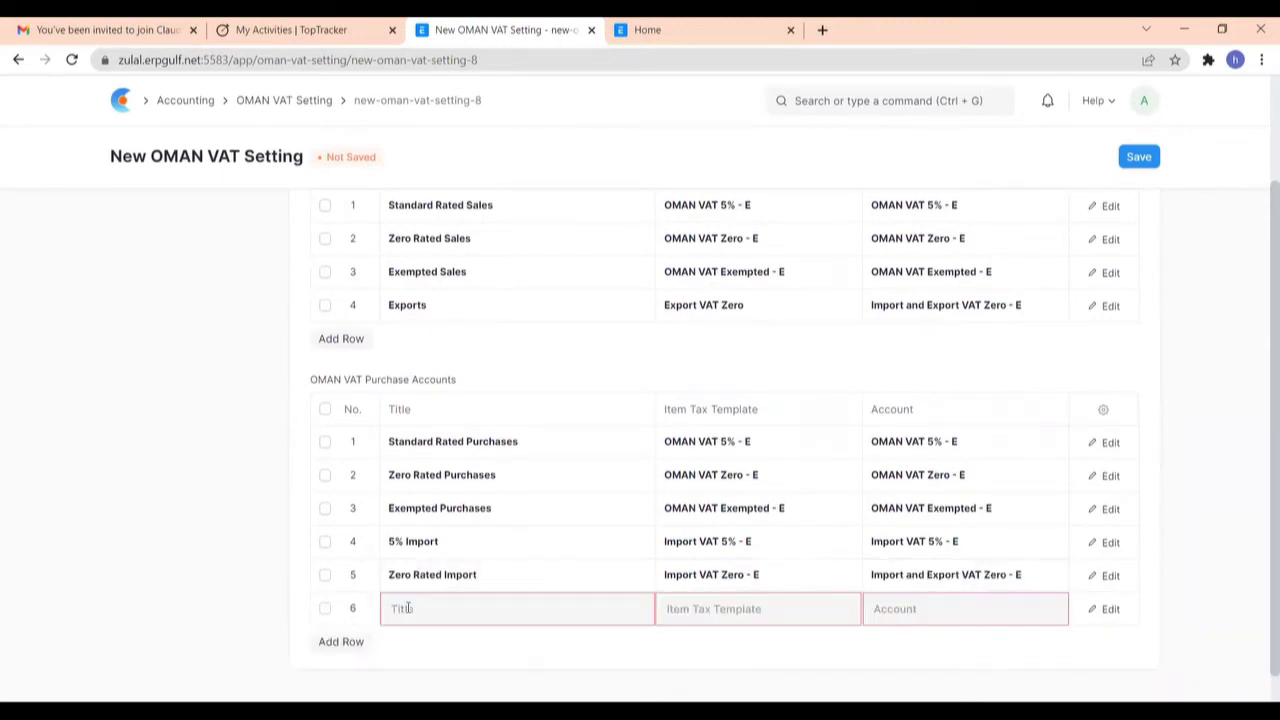
text(Exempted Import)
click(733, 609)
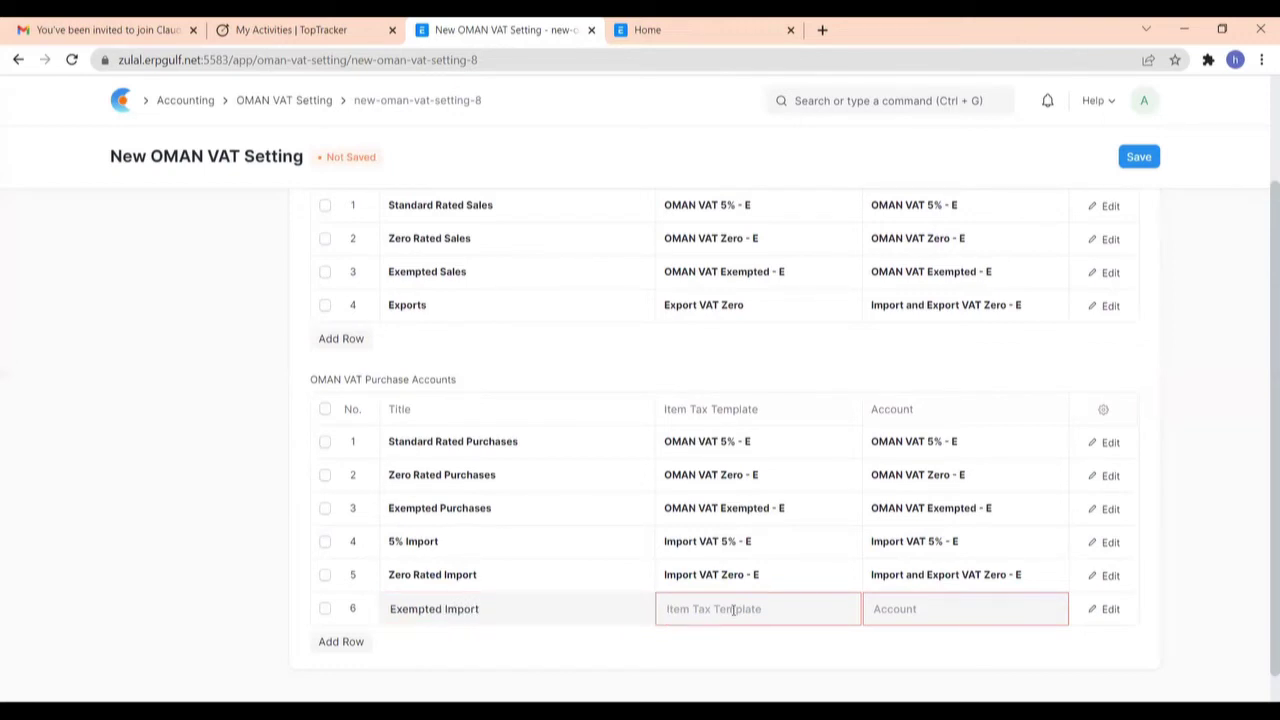
scroll(733, 609, down, 2)
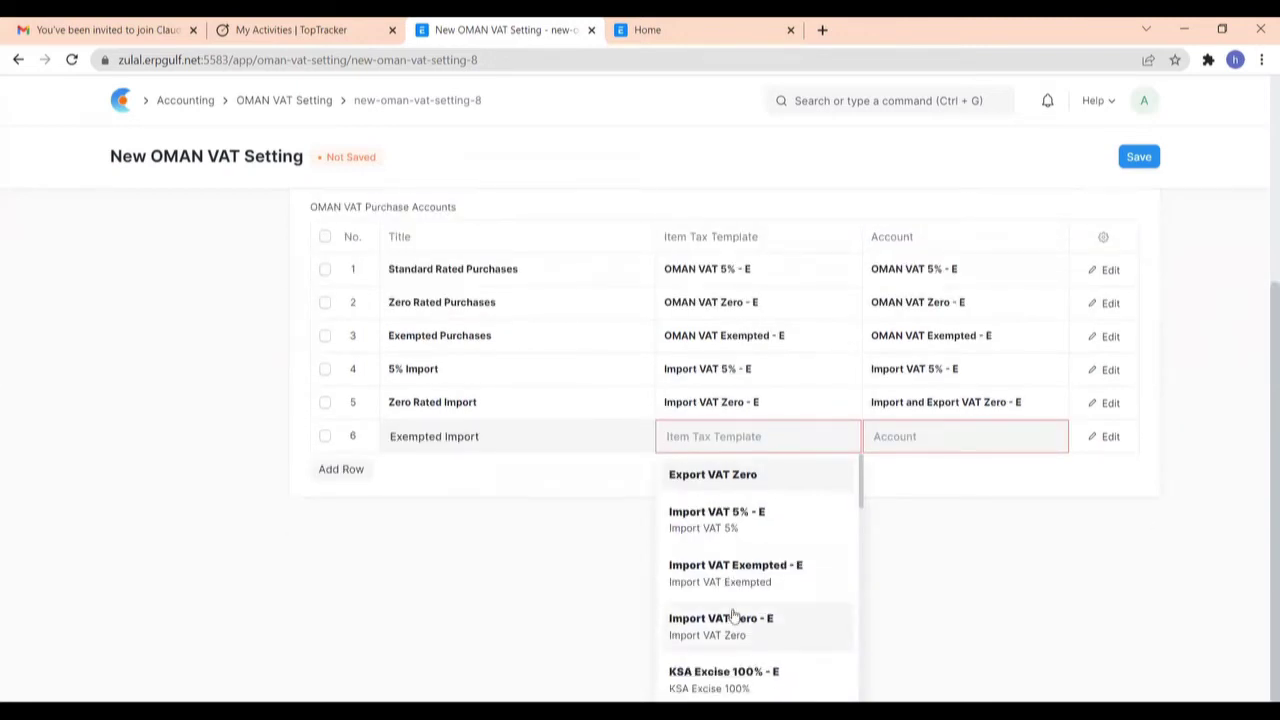
text(I)
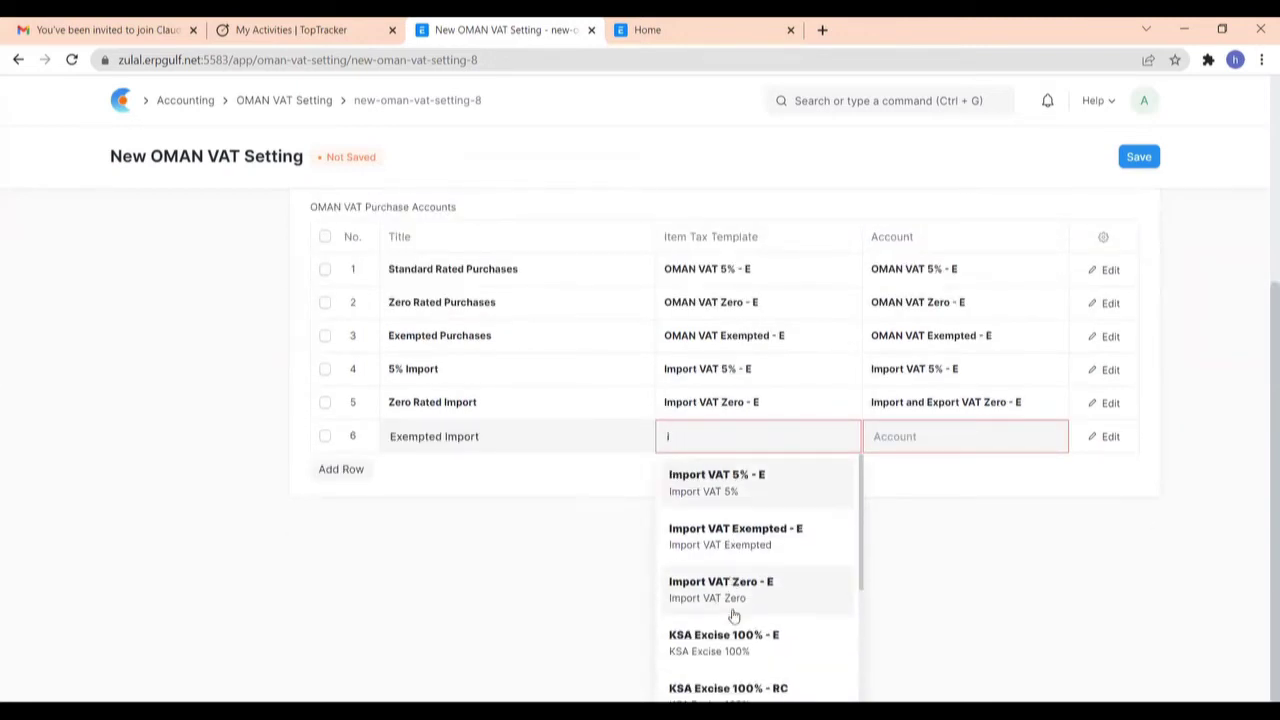
click(745, 553)
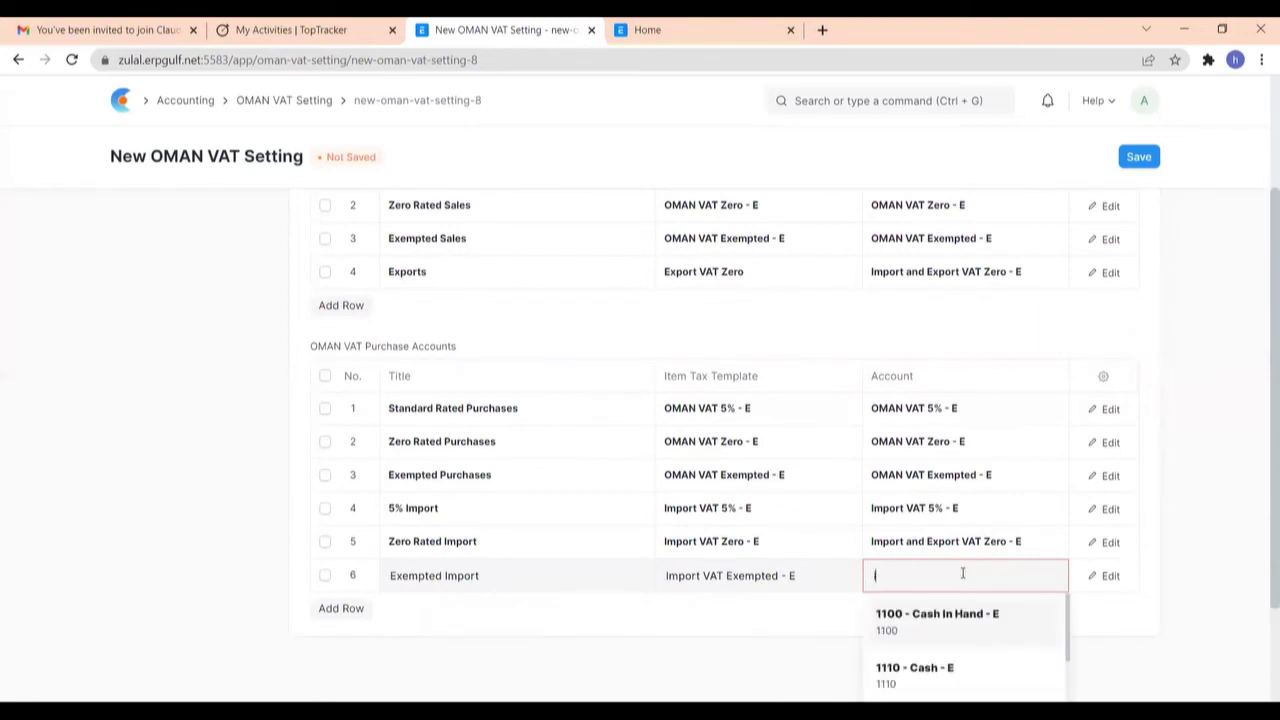
text(impo)
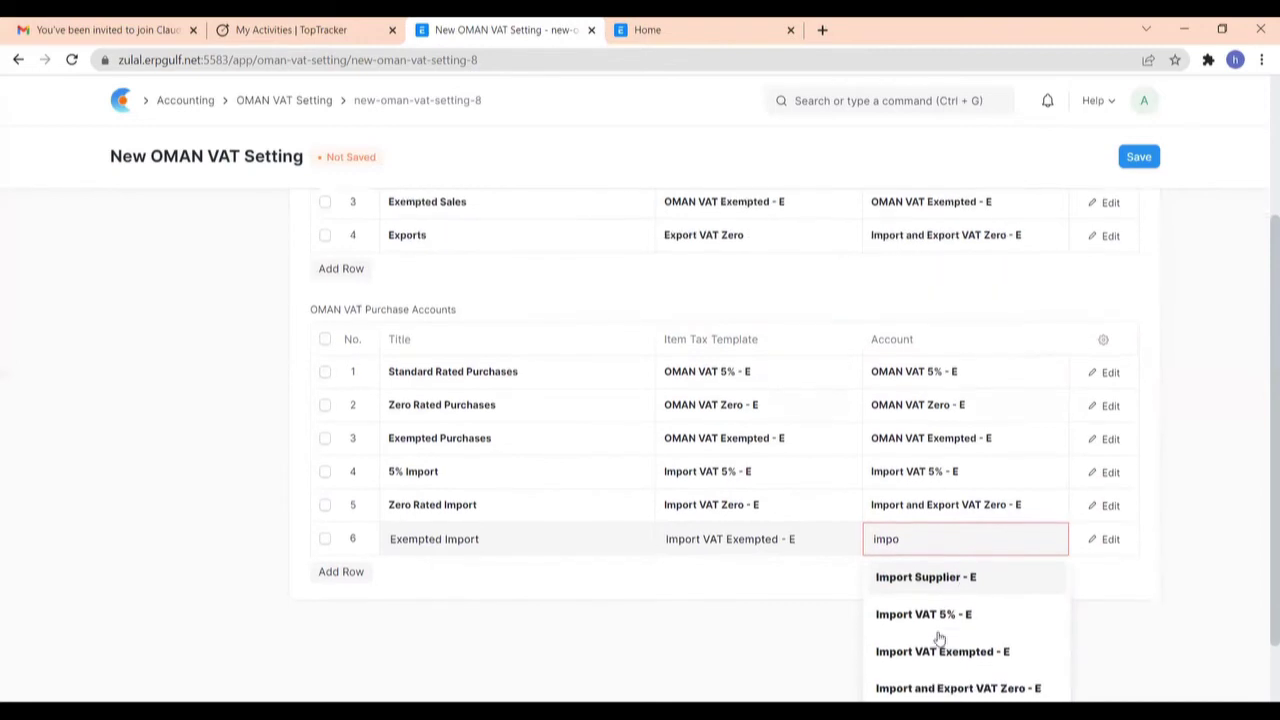
scroll(955, 630, down, 1)
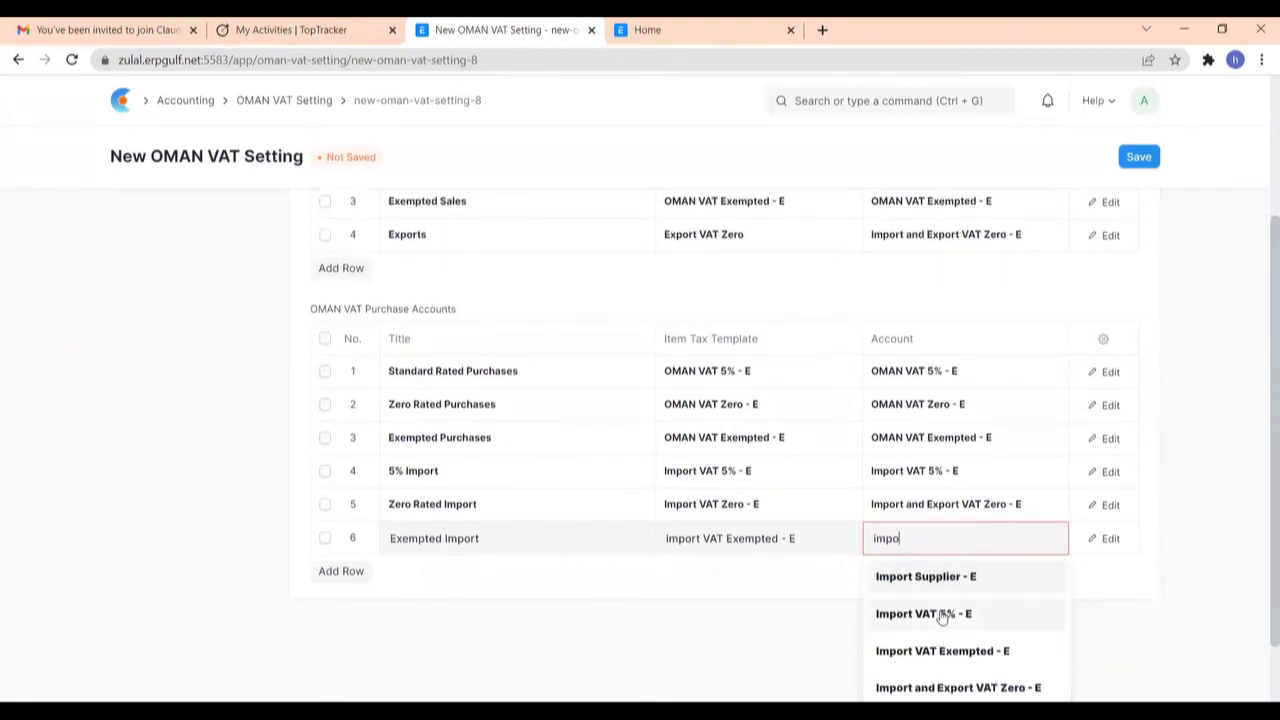
scroll(941, 615, down, 1)
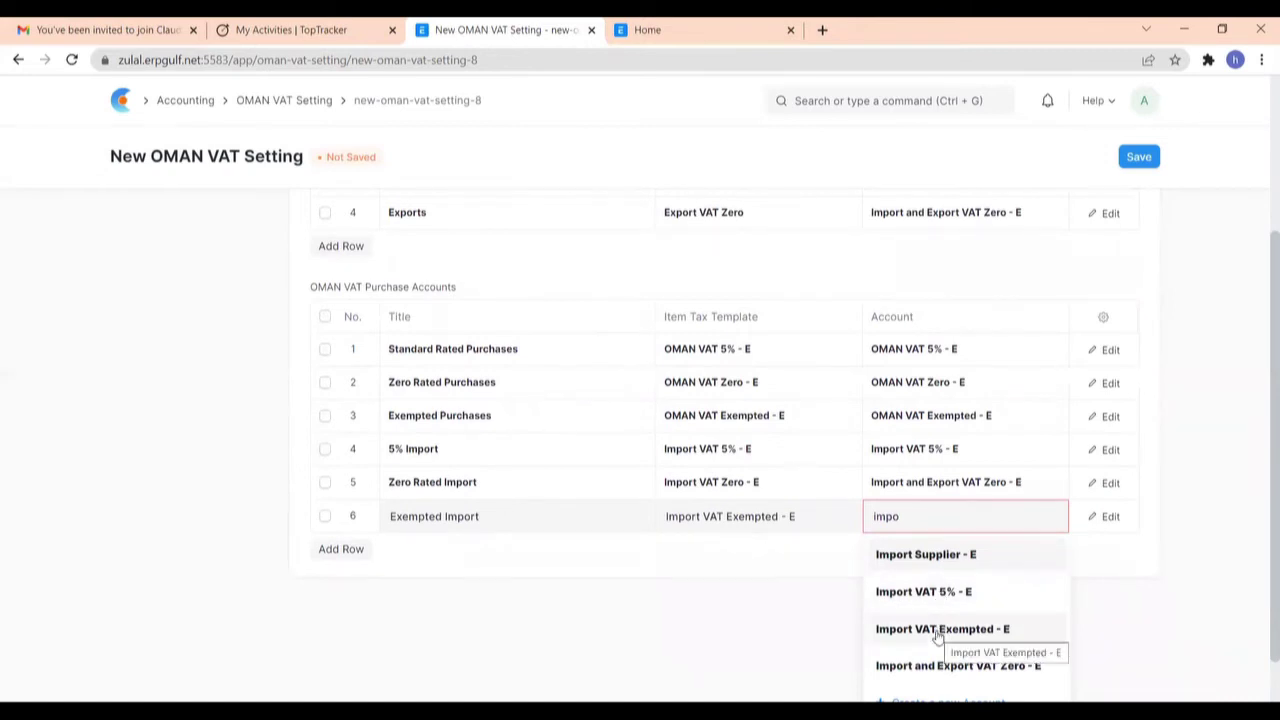
click(938, 632)
scroll(936, 638, up, 1)
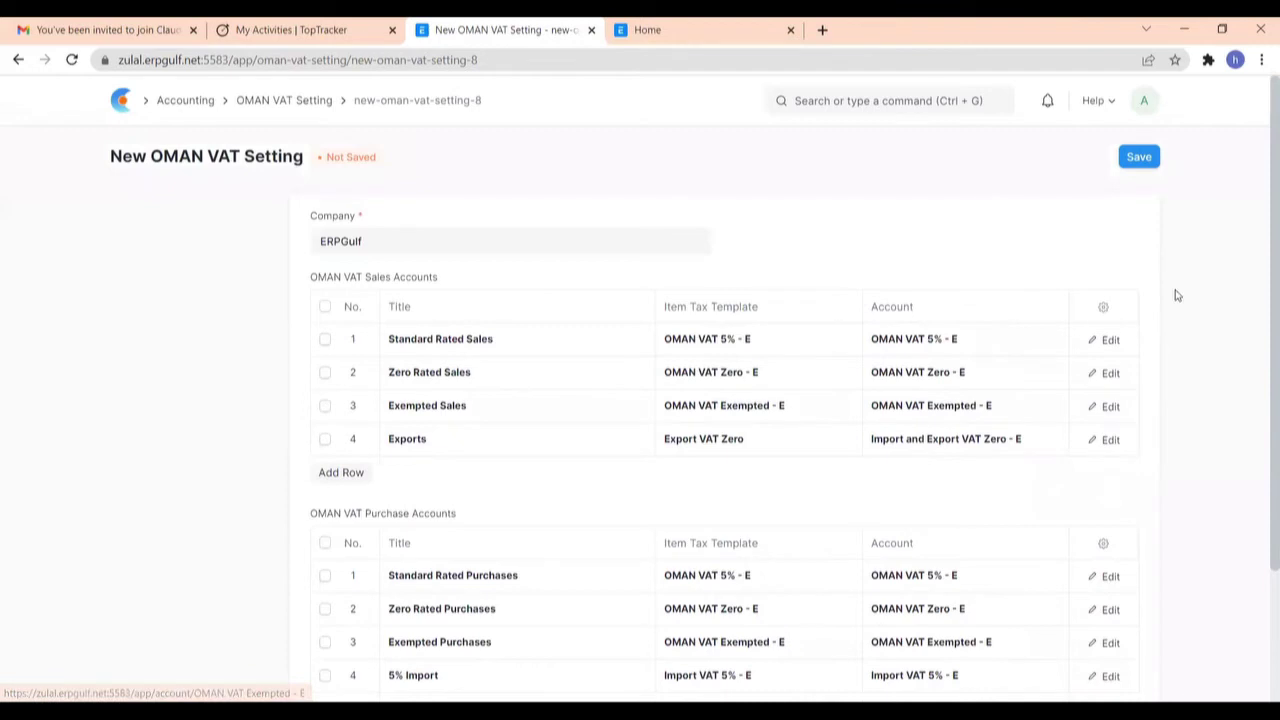
Step: Save the OMAN VAT Setting as the ERPGulf record
click(1139, 158)
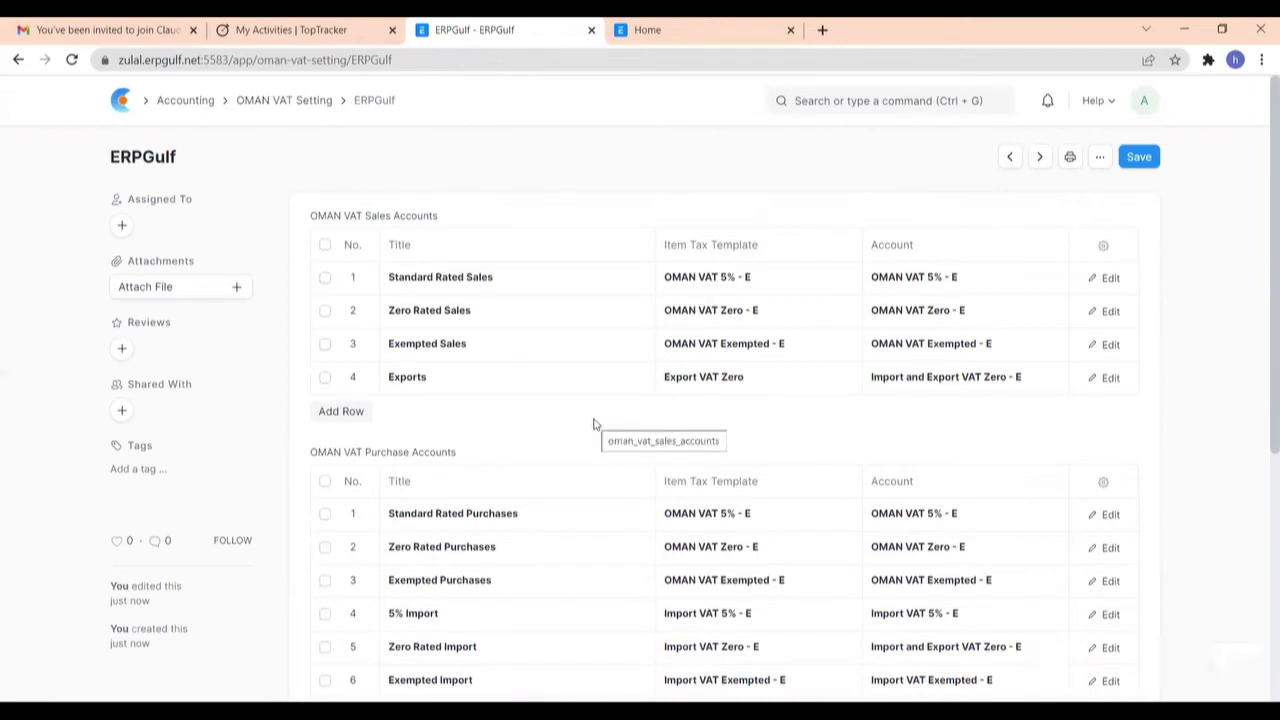
Step: Go Home, then open the OMAN VAT Report from the Accounting workspace's Simplified OMAN VAT section
click(120, 104)
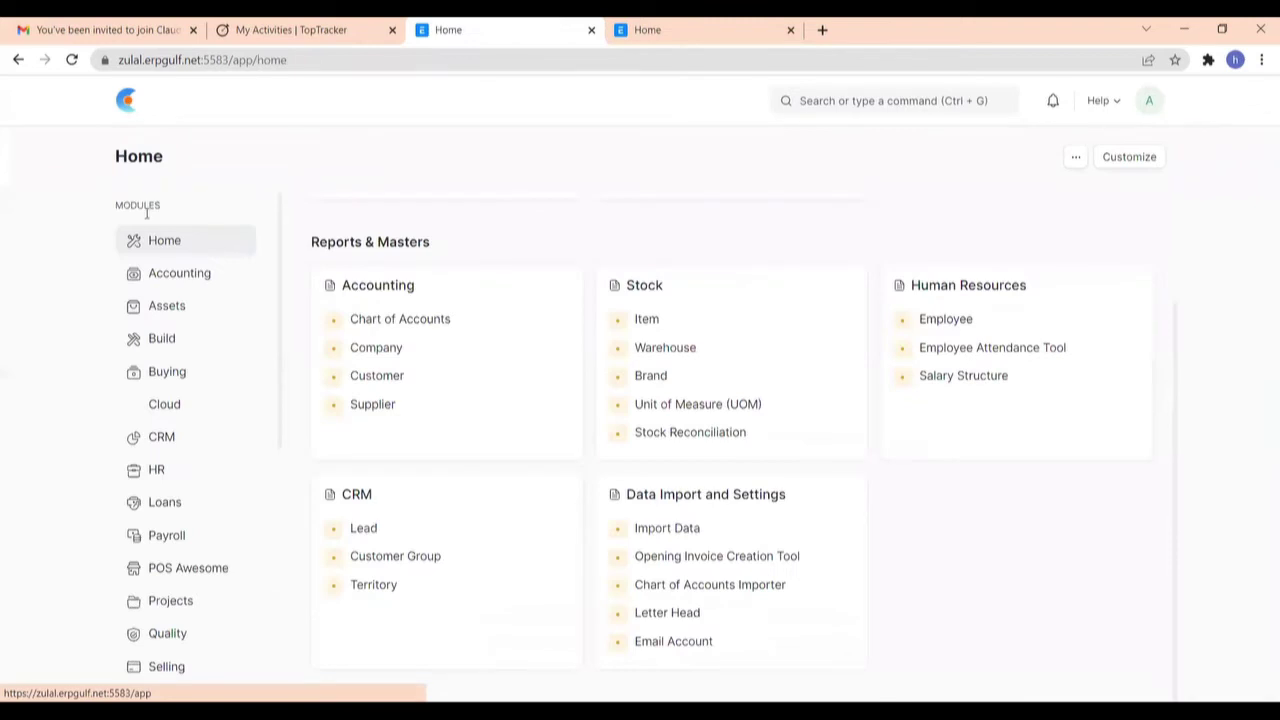
click(155, 281)
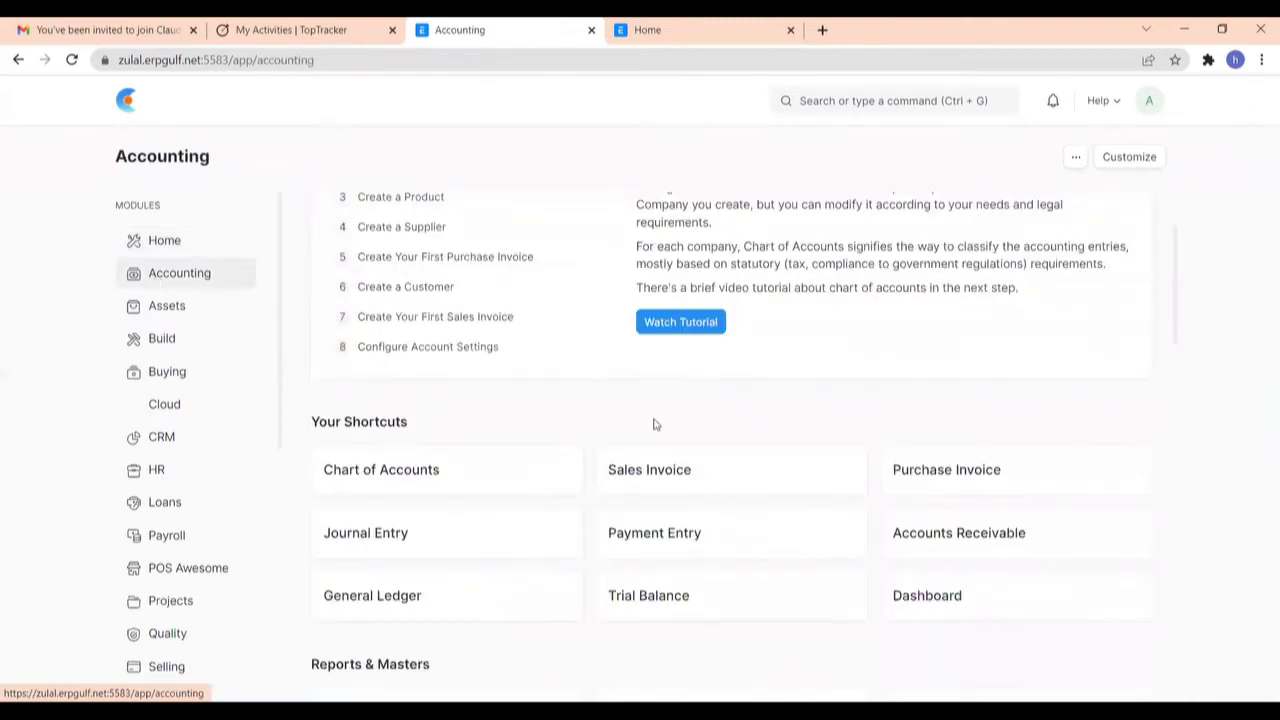
scroll(652, 424, down, 3)
scroll(655, 425, down, 10)
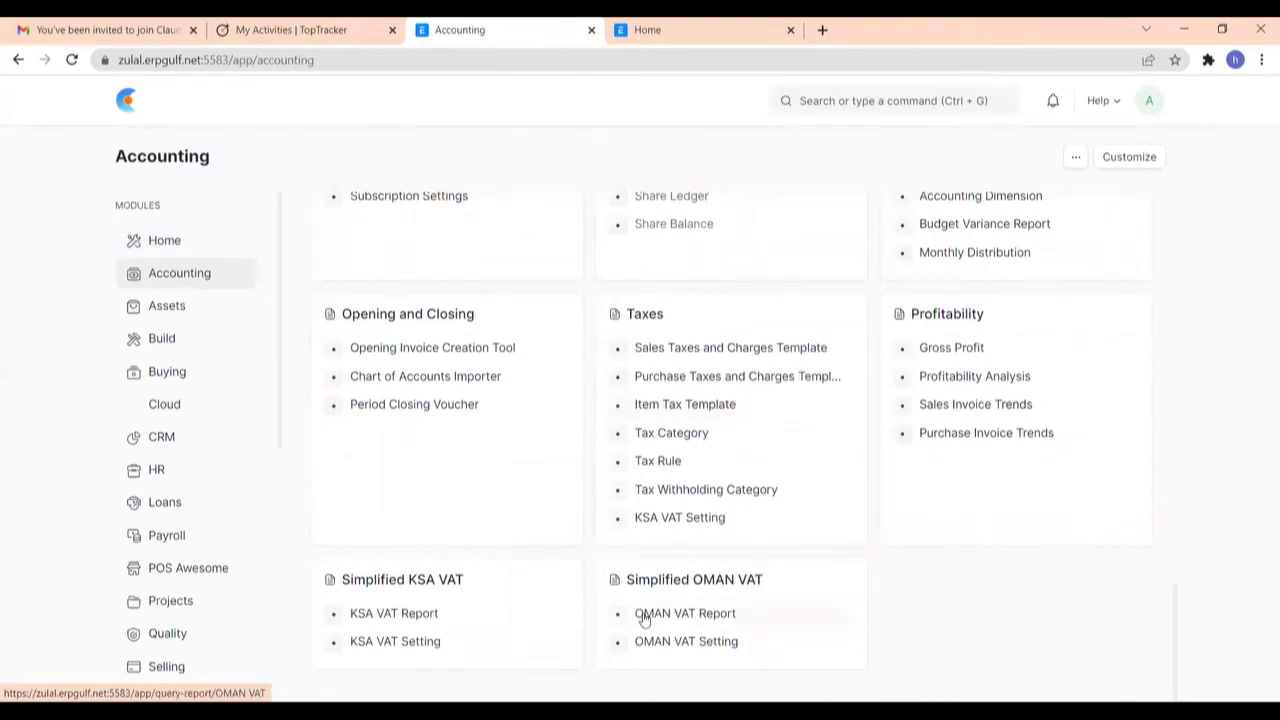
click(628, 617)
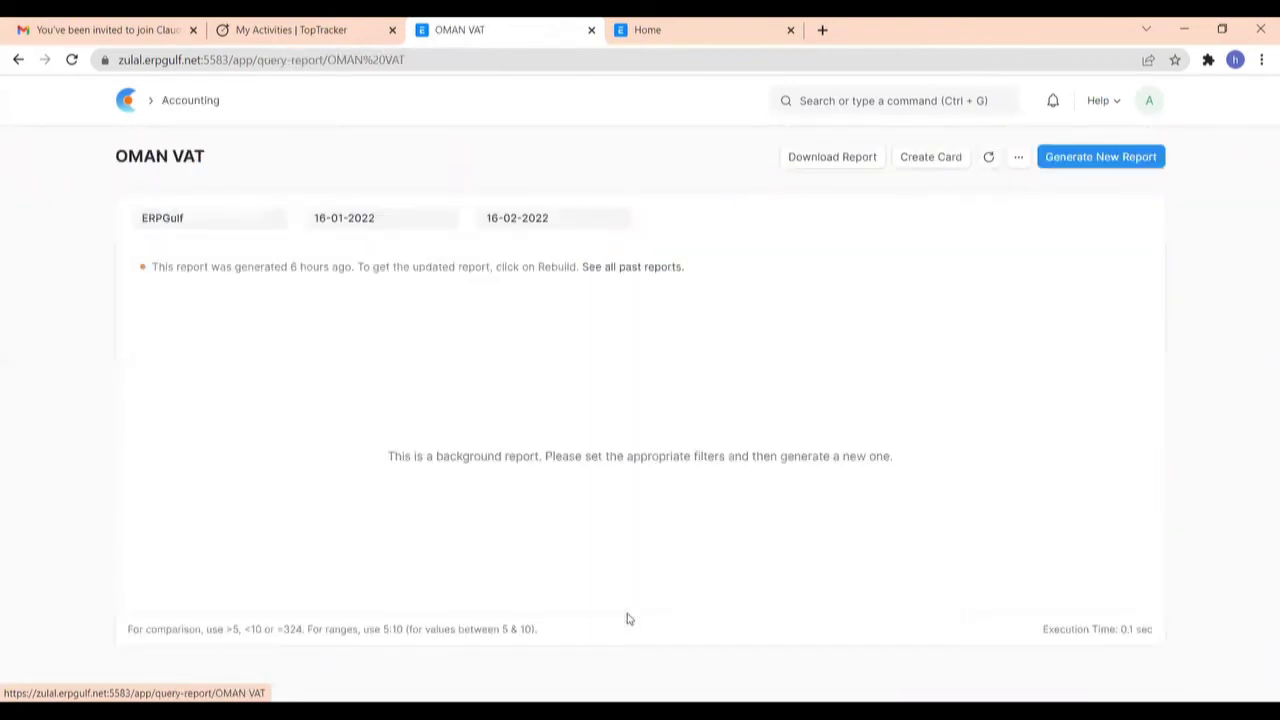
Step: Generate the OMAN VAT report for 16-01-2022 to 16-02-2022 and review its 0.00 rows
click(385, 218)
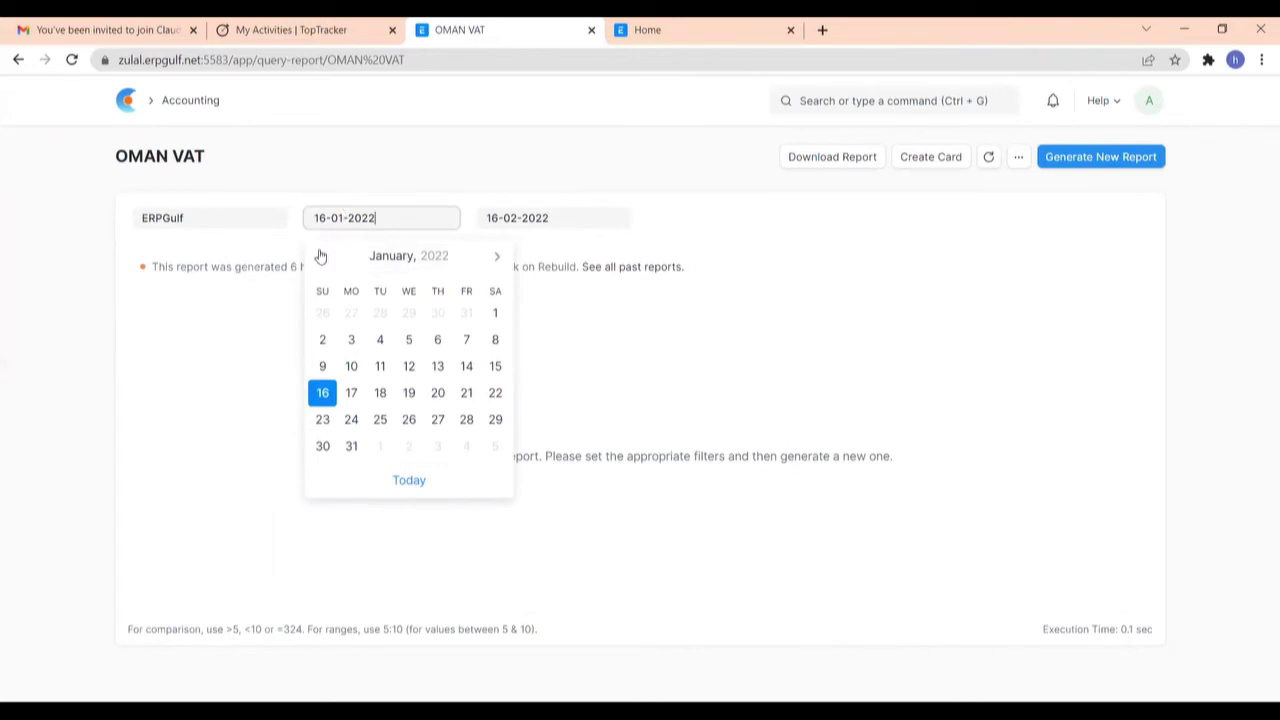
click(575, 217)
click(405, 217)
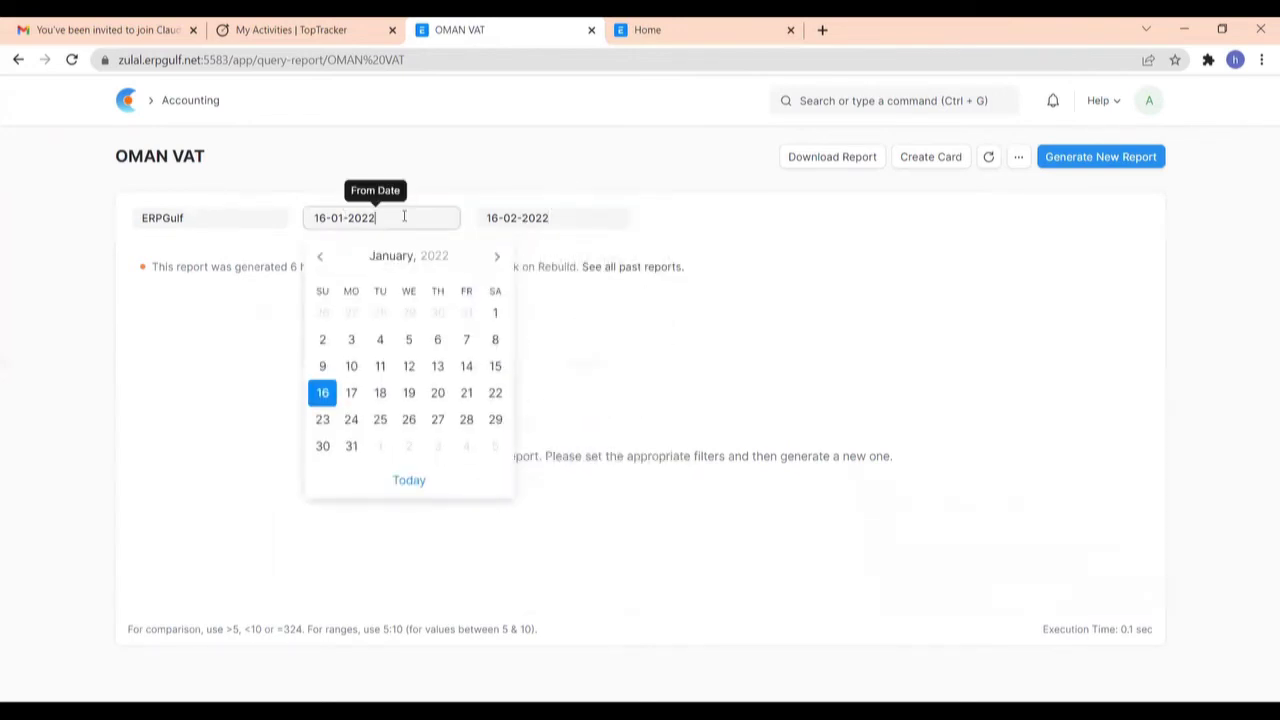
click(1080, 160)
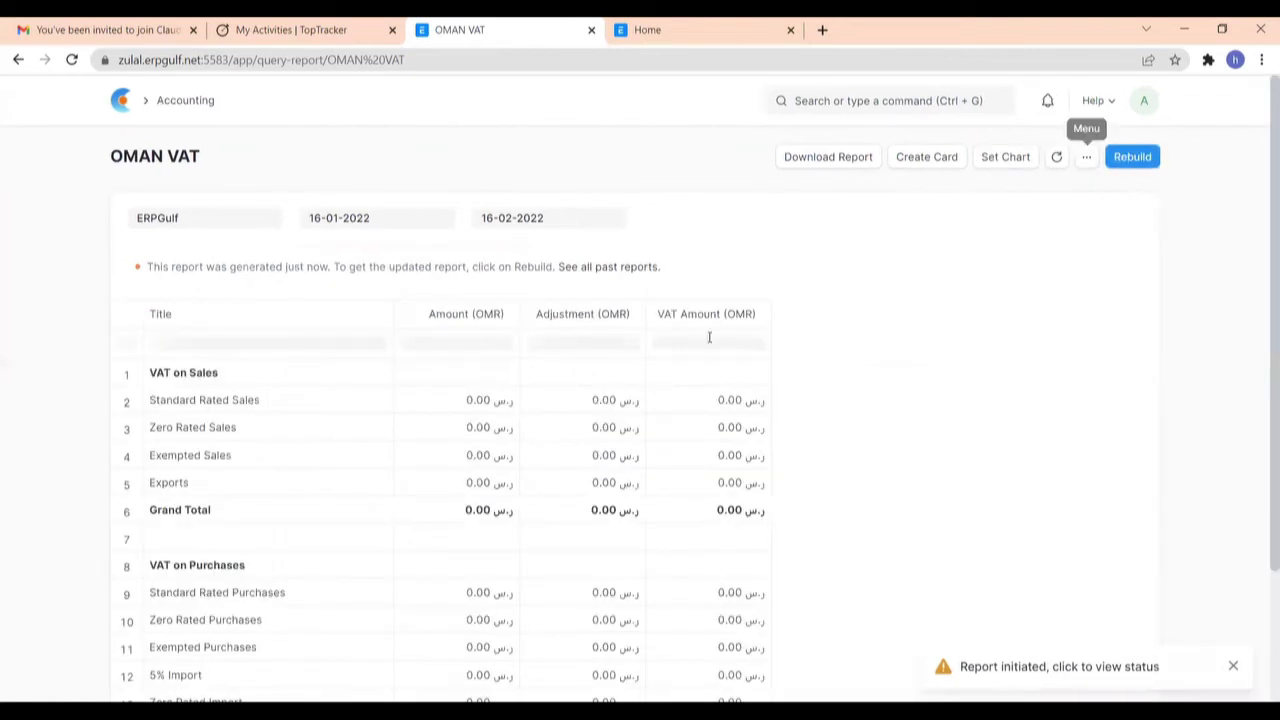
scroll(316, 544, down, 2)
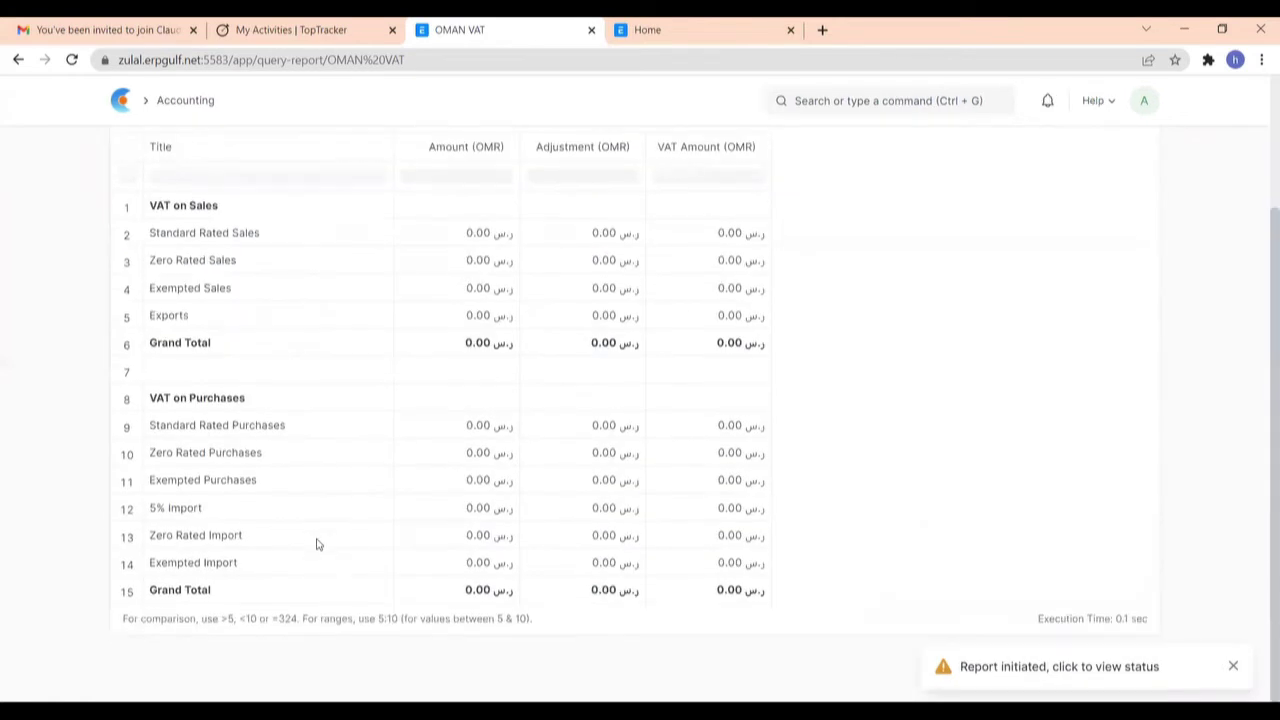
scroll(316, 544, up, 2)
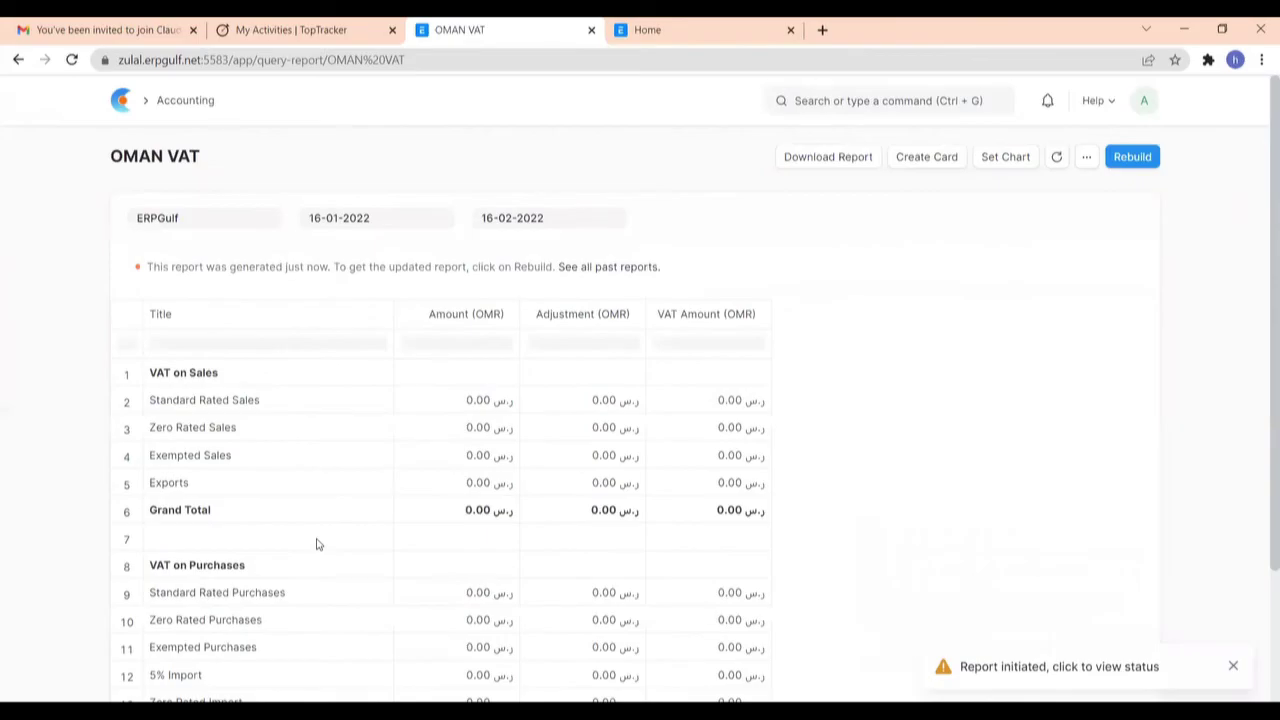
scroll(316, 544, down, 2)
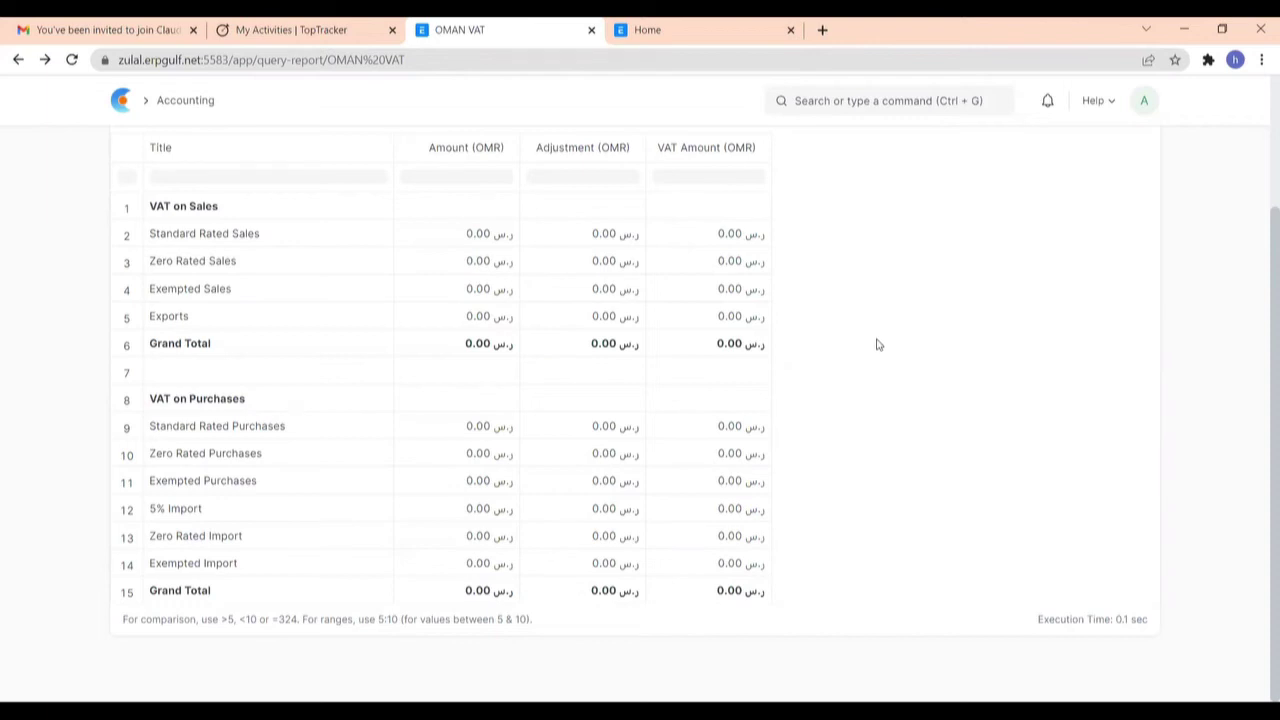
Step: Open the Item list from Home and filter it by name 'sta' to find Stapler
click(124, 102)
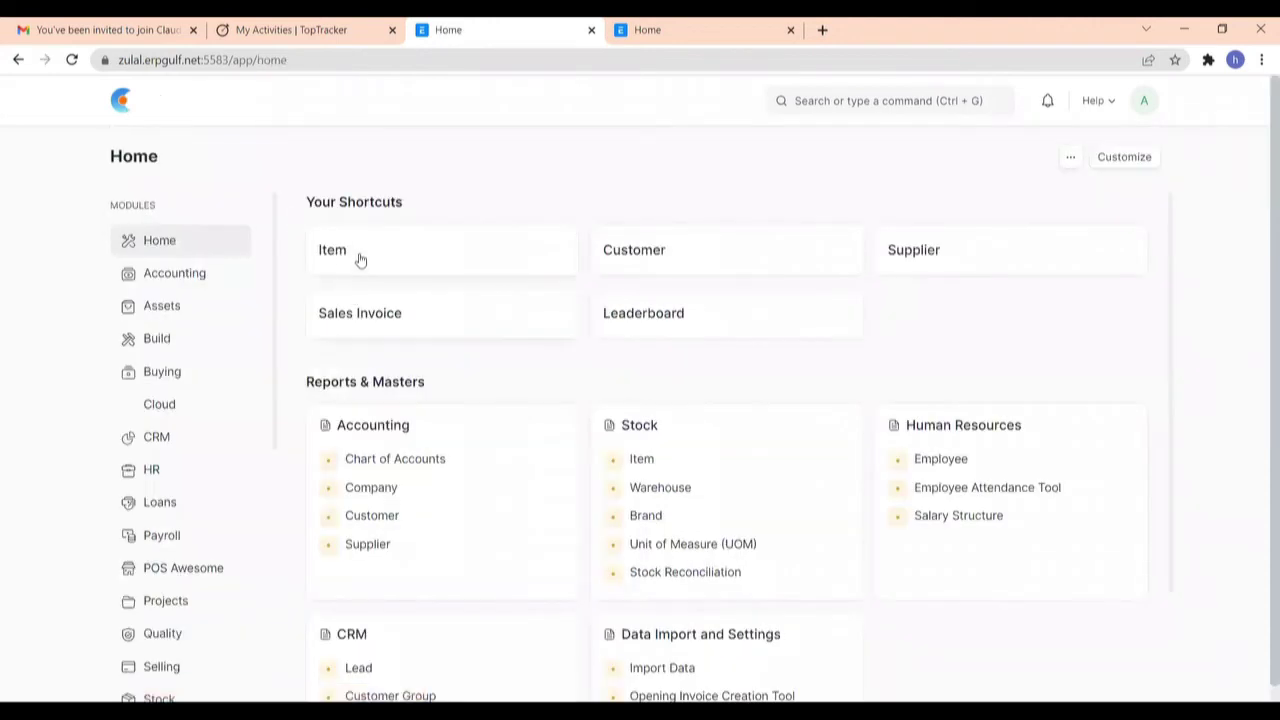
click(358, 258)
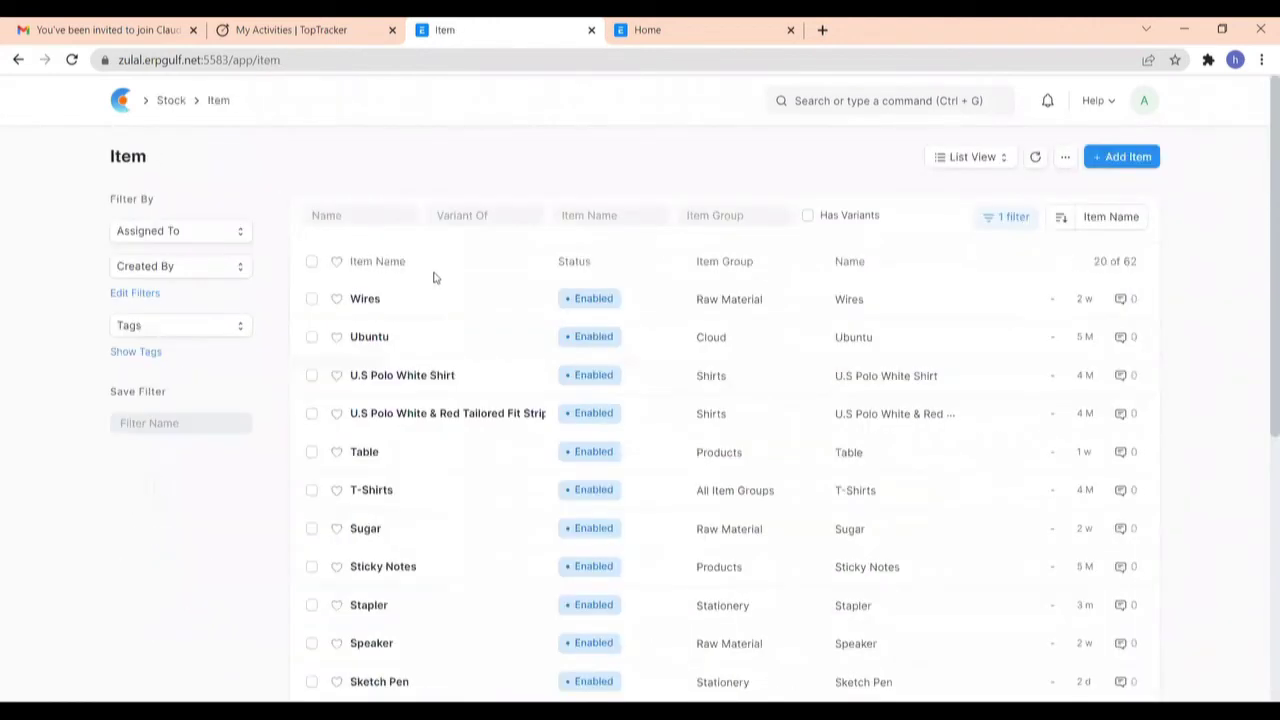
click(373, 217)
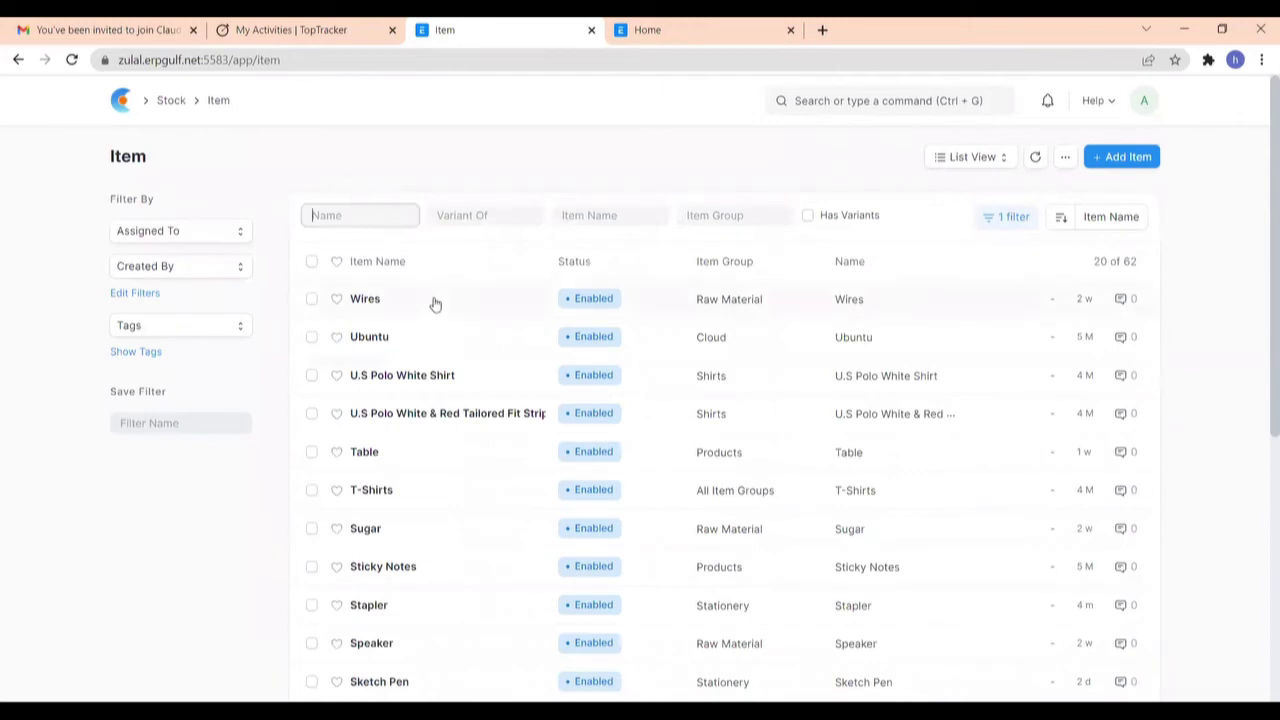
text(sta)
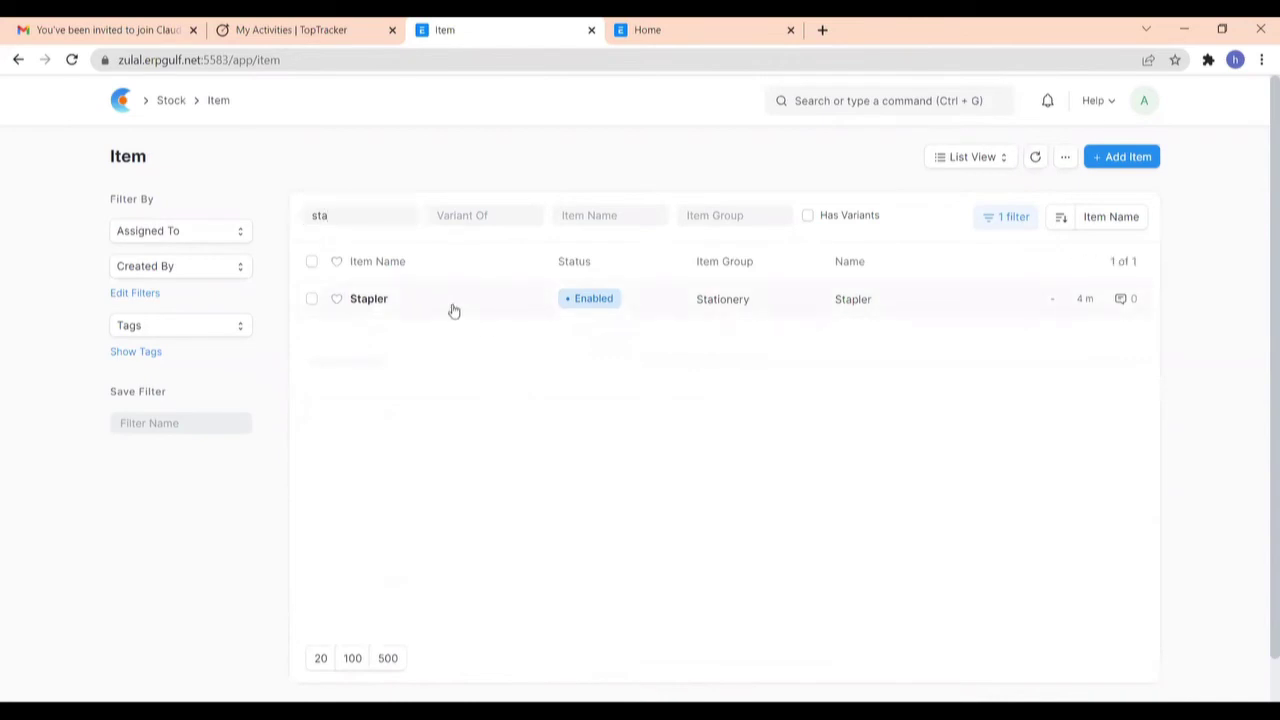
Step: Add an Item Tax row to the Stapler item with the OMAN VAT 5% - E template
click(402, 310)
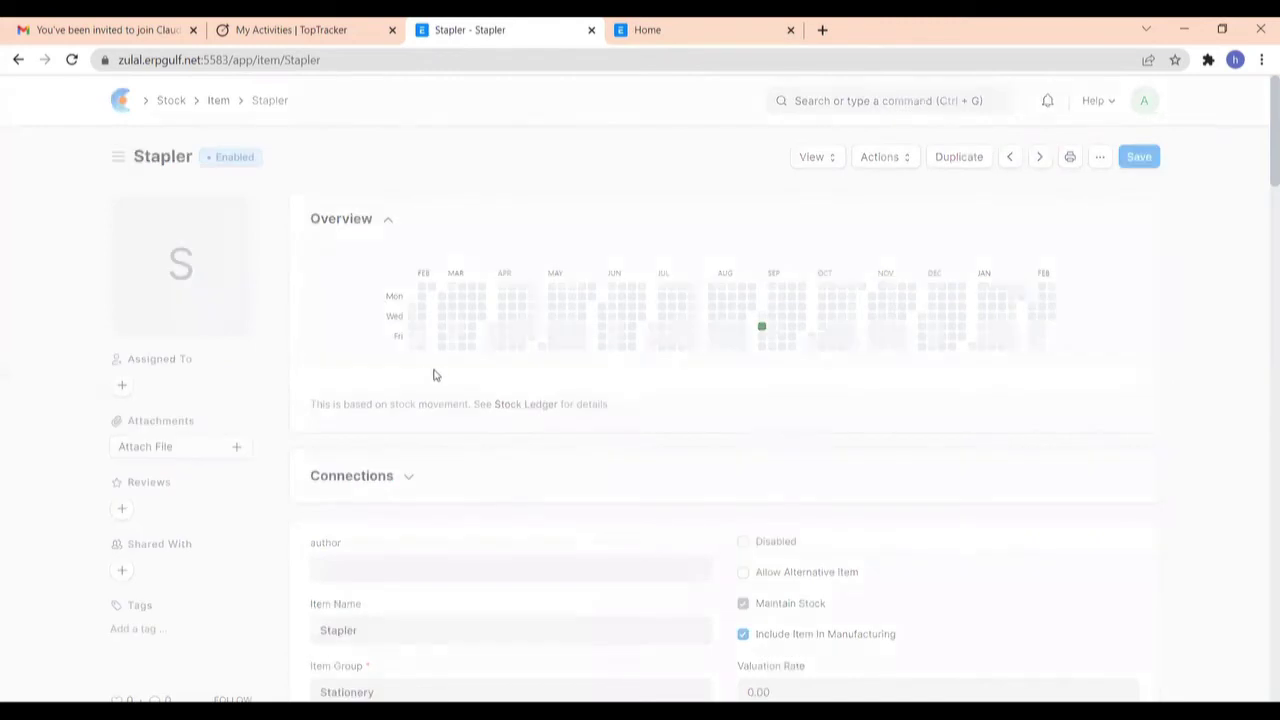
scroll(474, 400, down, 8)
scroll(476, 405, down, 9)
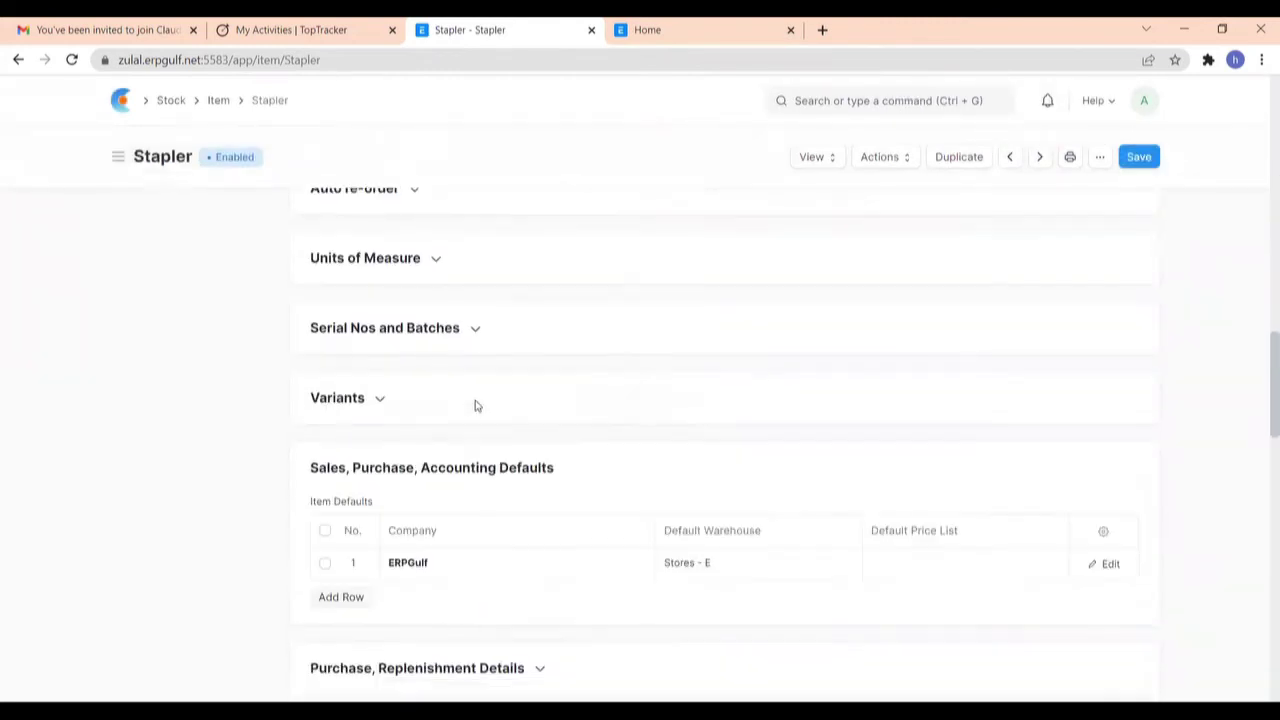
scroll(476, 405, down, 5)
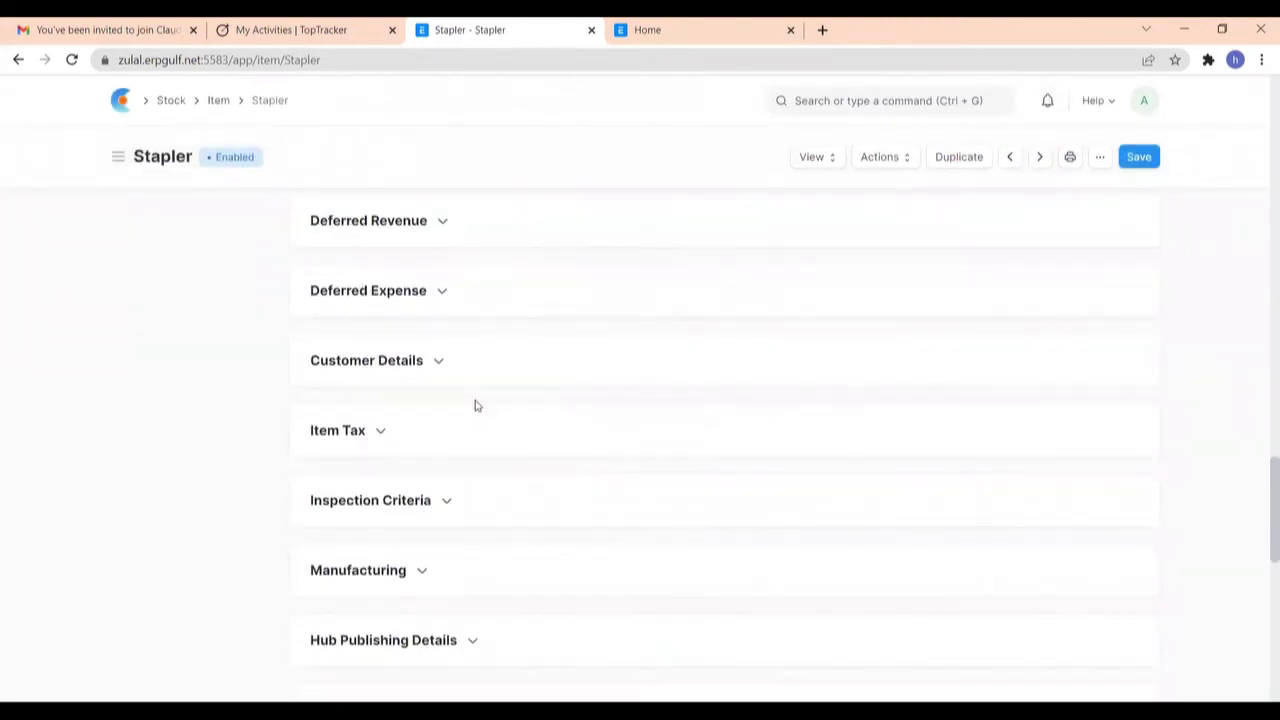
click(373, 433)
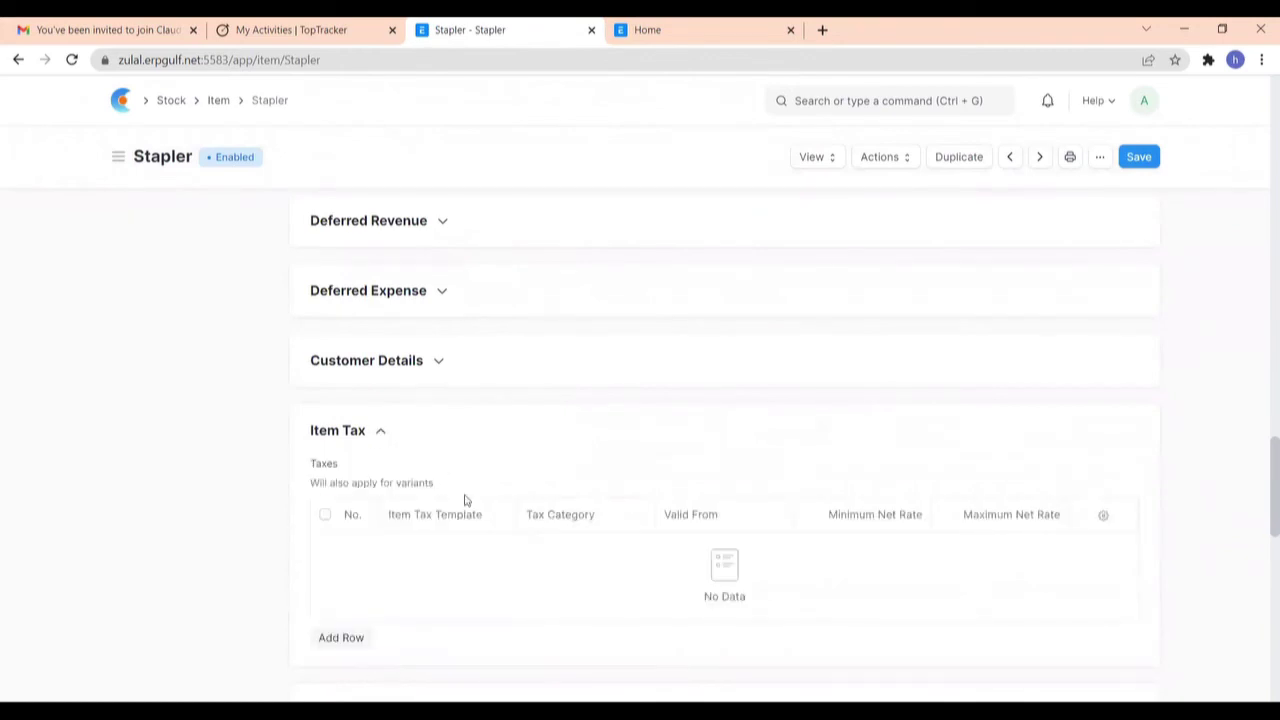
scroll(420, 485, down, 2)
click(341, 471)
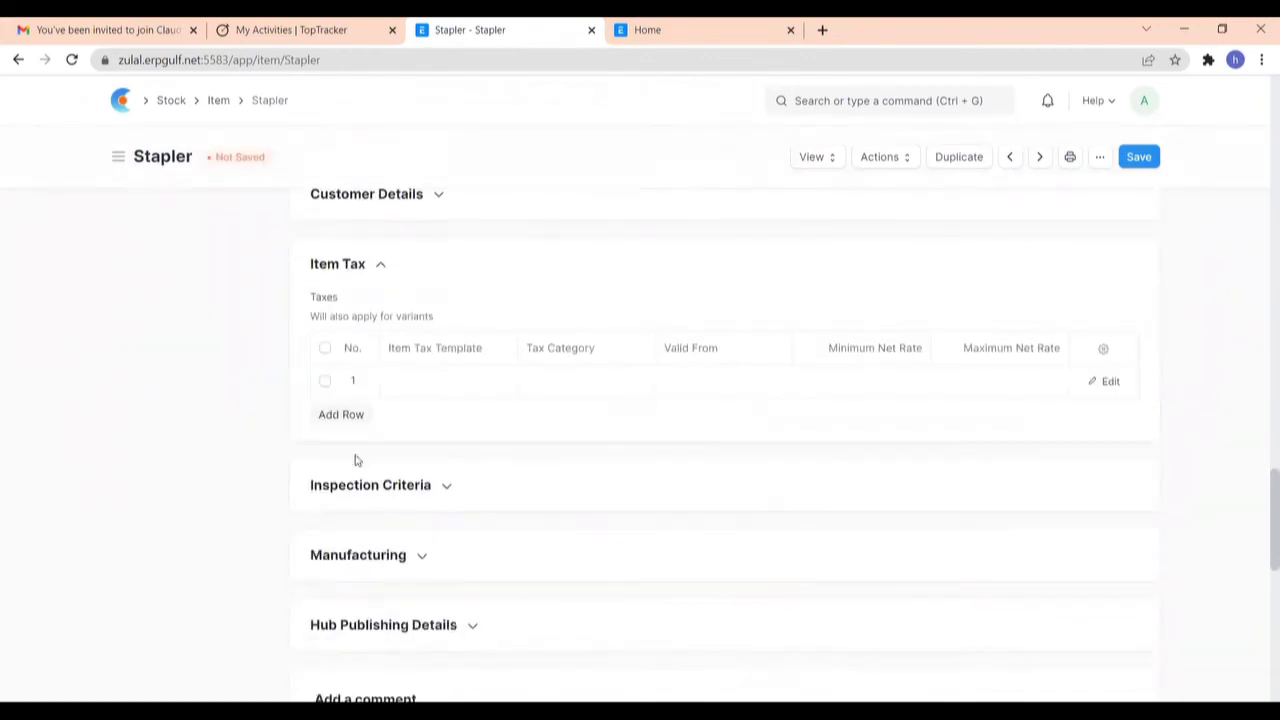
scroll(370, 420, down, 2)
click(424, 279)
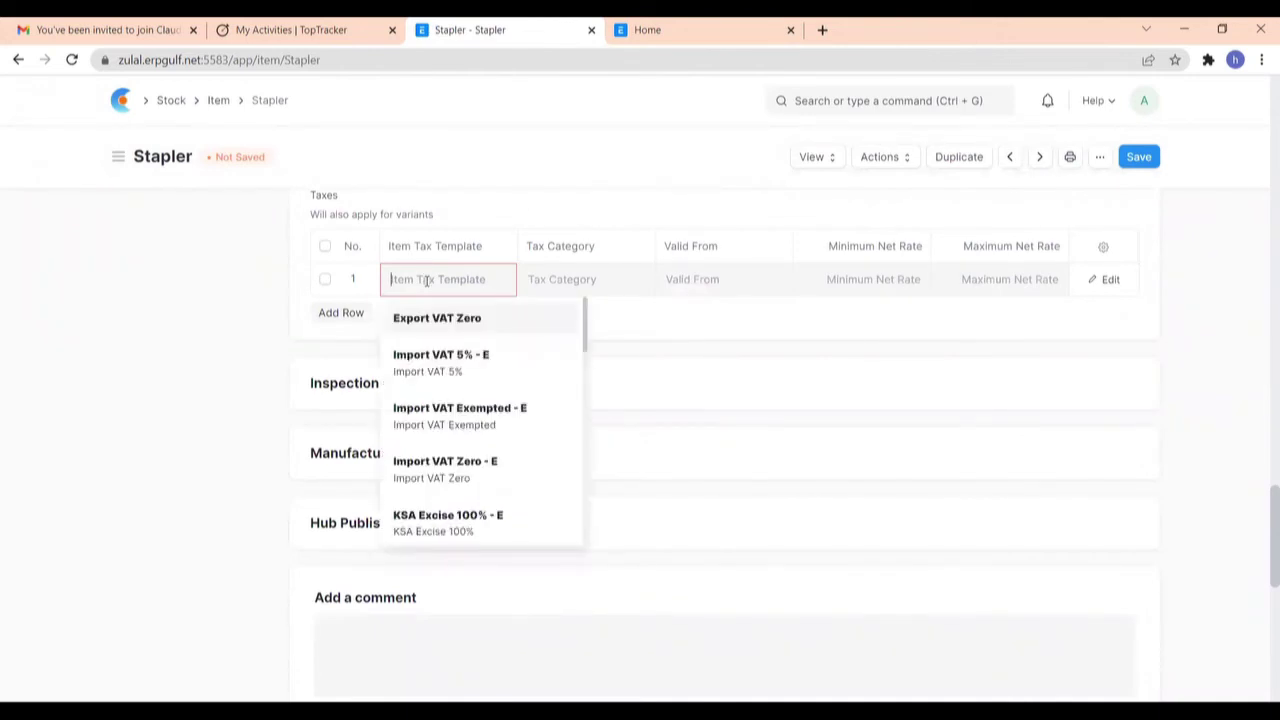
text(oman)
click(437, 337)
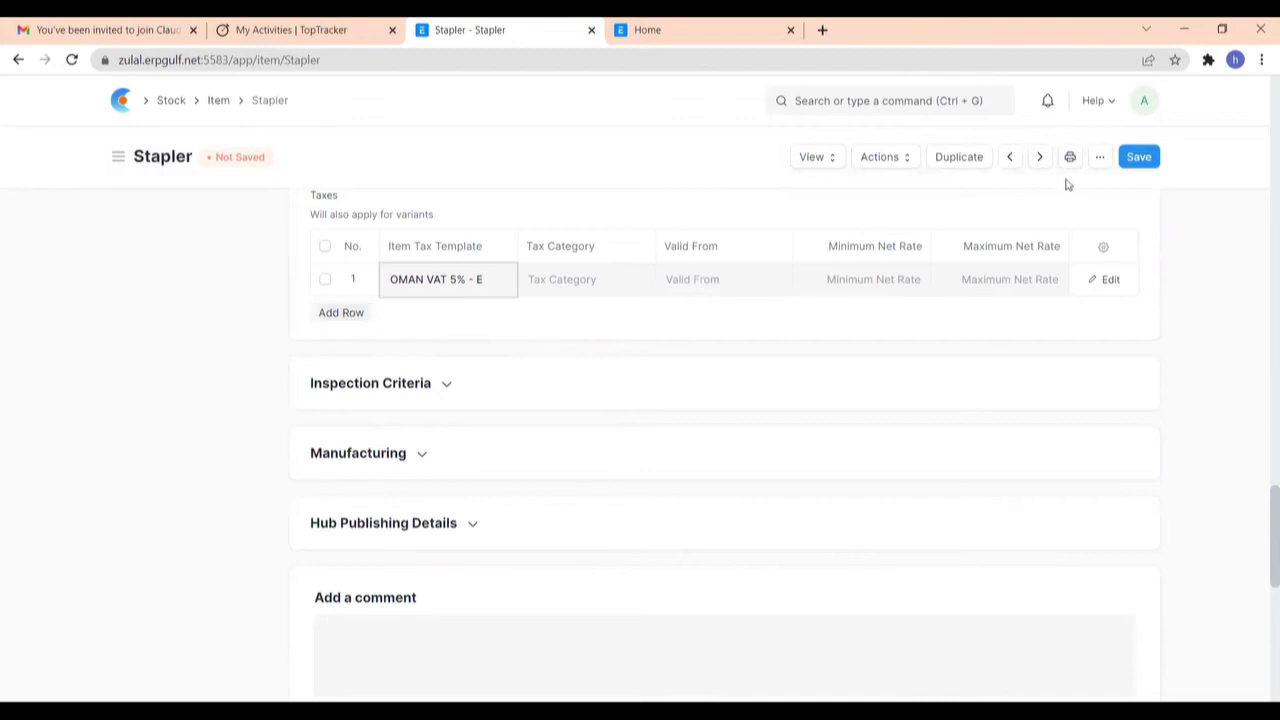
Step: Save the Stapler item and review the saved form
click(1126, 165)
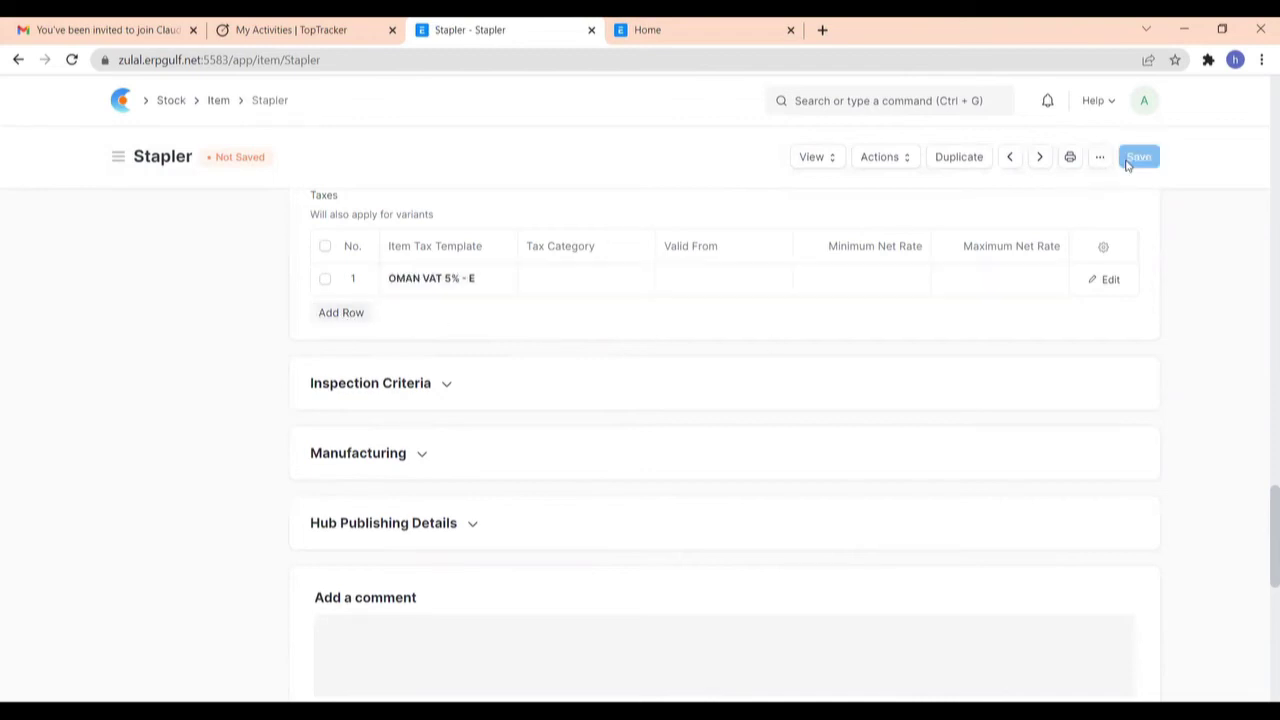
scroll(833, 349, up, 2)
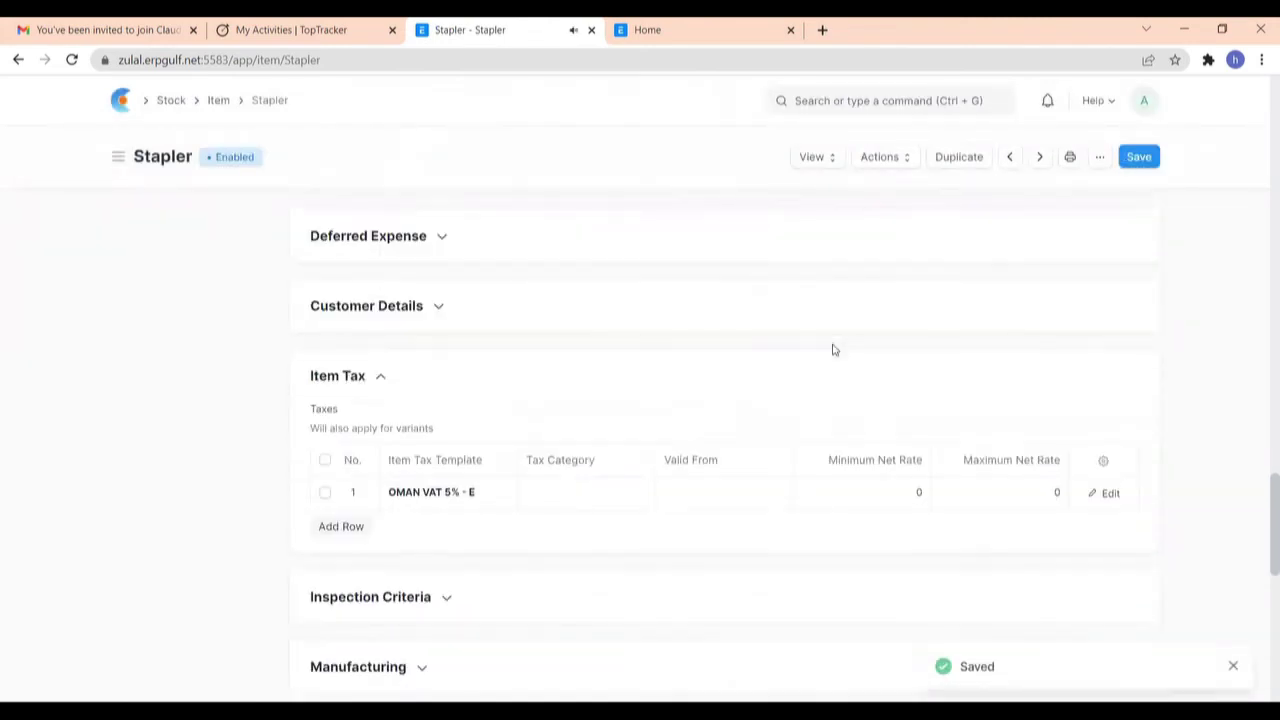
scroll(834, 349, up, 6)
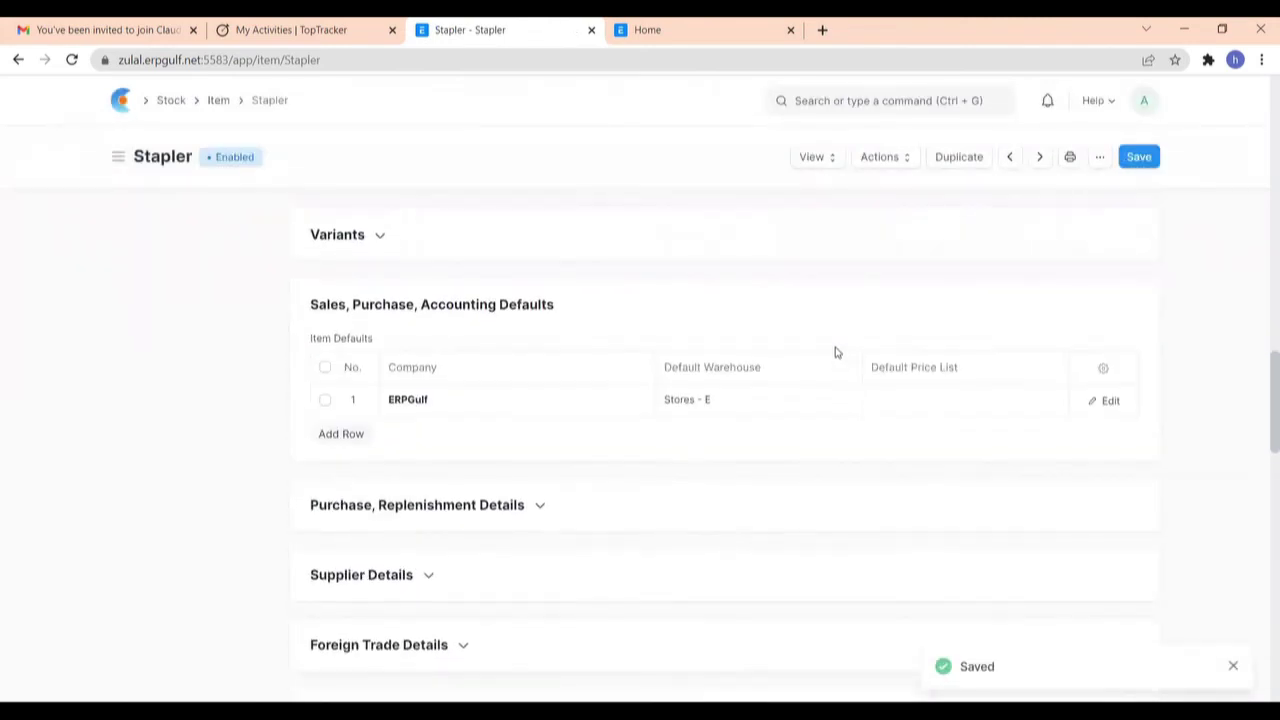
scroll(836, 352, down, 3)
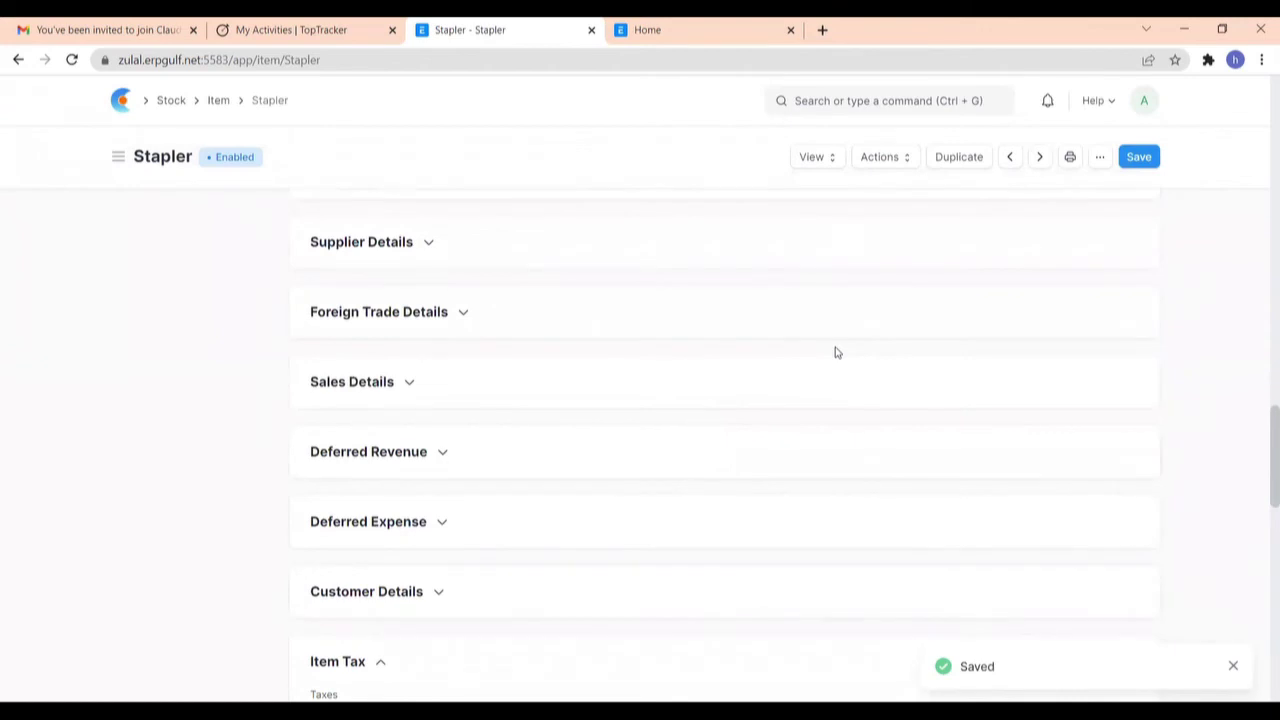
scroll(709, 343, down, 2)
scroll(709, 343, up, 3)
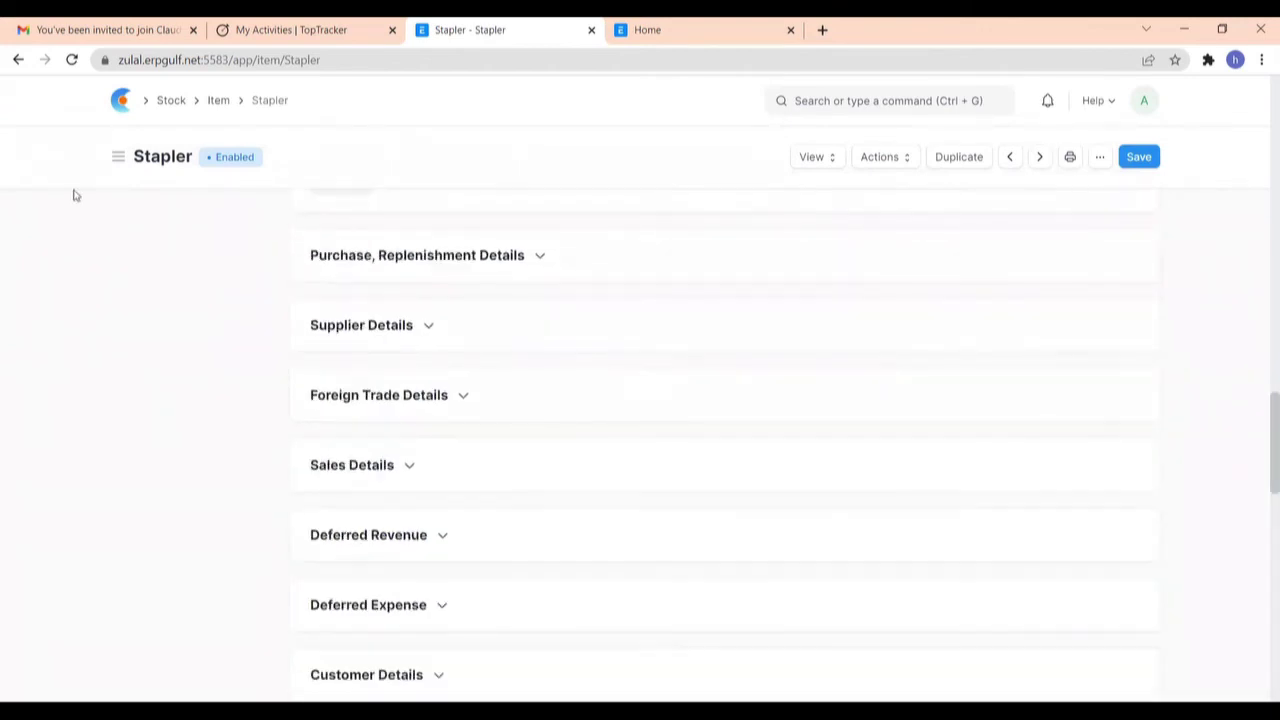
Step: From Home, go to Buying's Purchase Invoice list and start a new ERPGulf purchase invoice
click(122, 104)
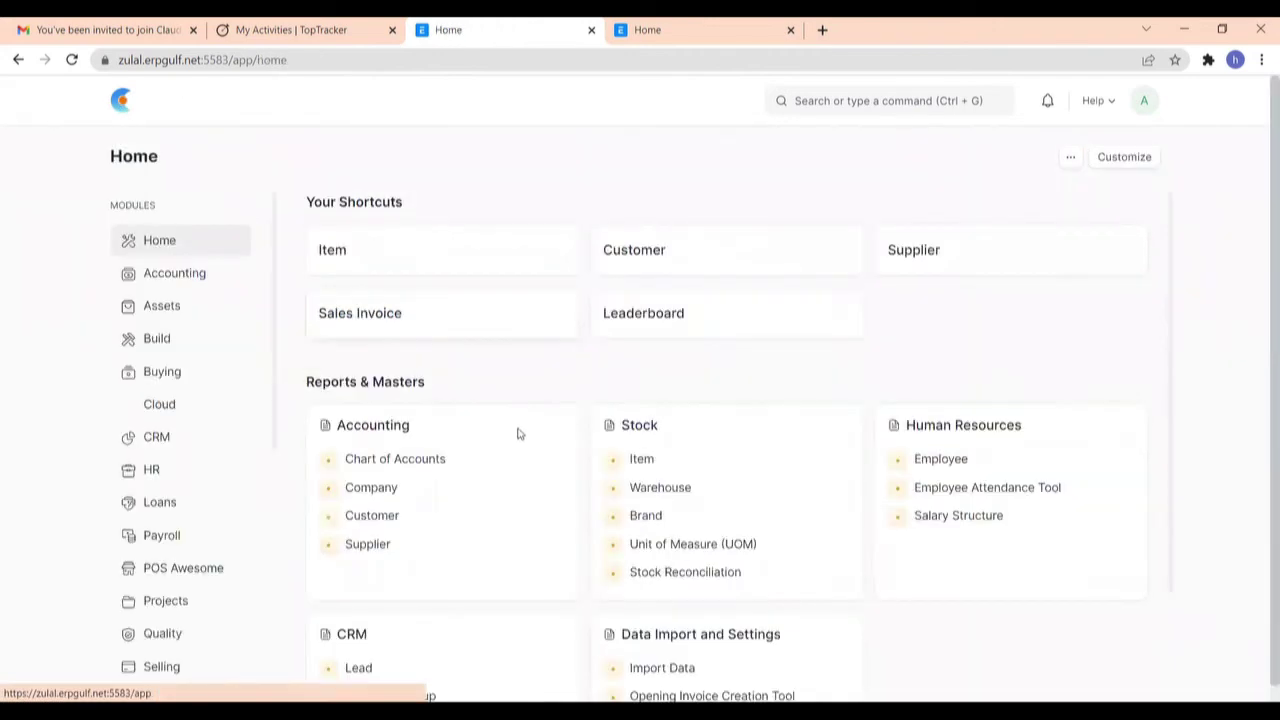
scroll(516, 434, down, 2)
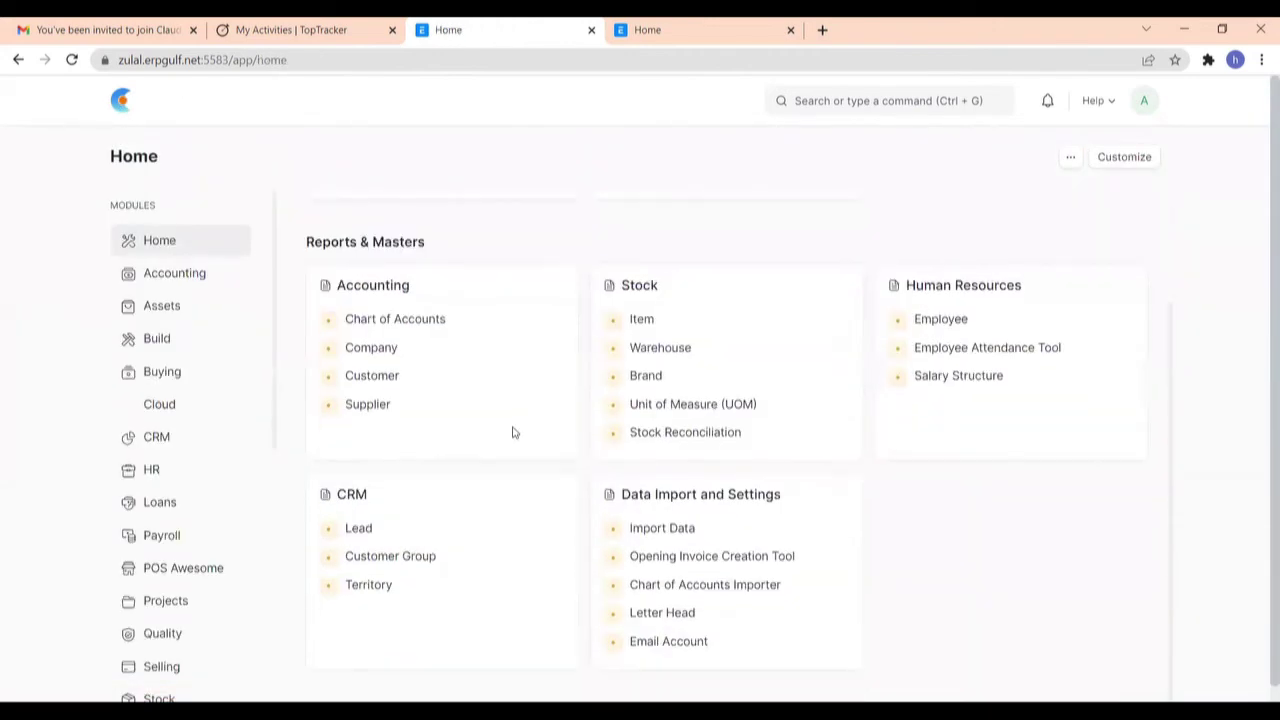
click(162, 371)
scroll(423, 420, down, 5)
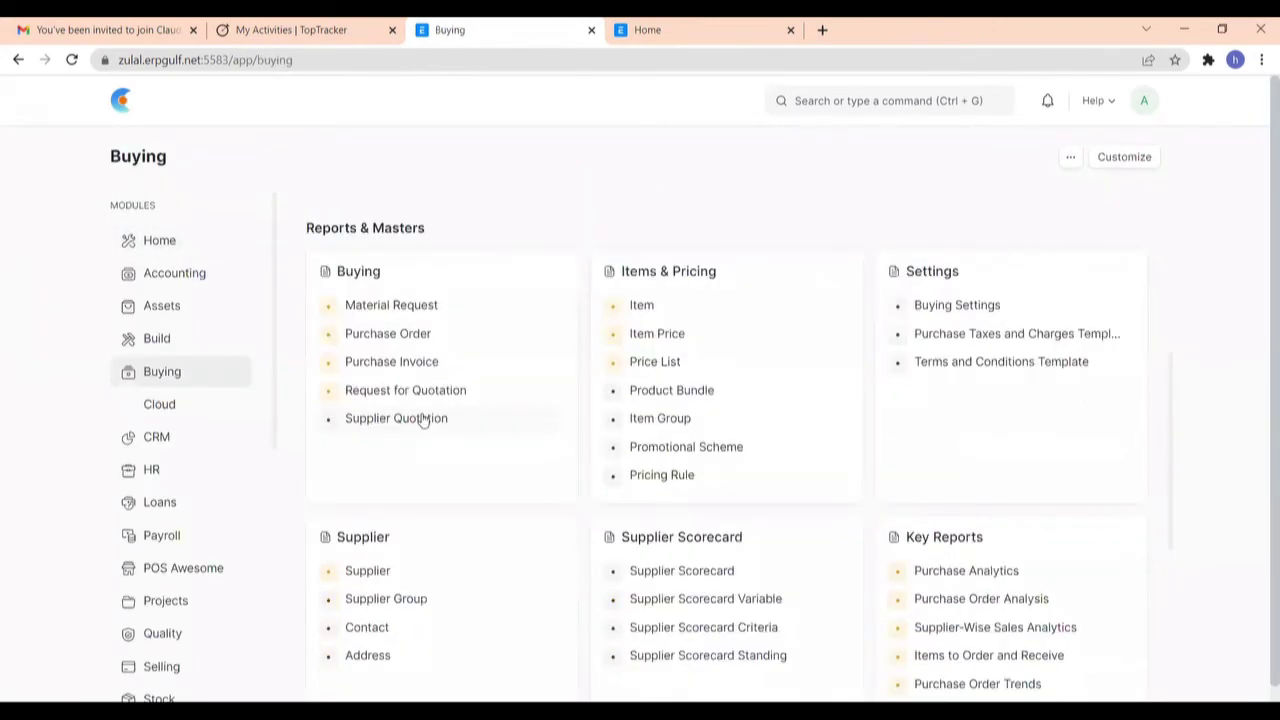
scroll(415, 405, up, 2)
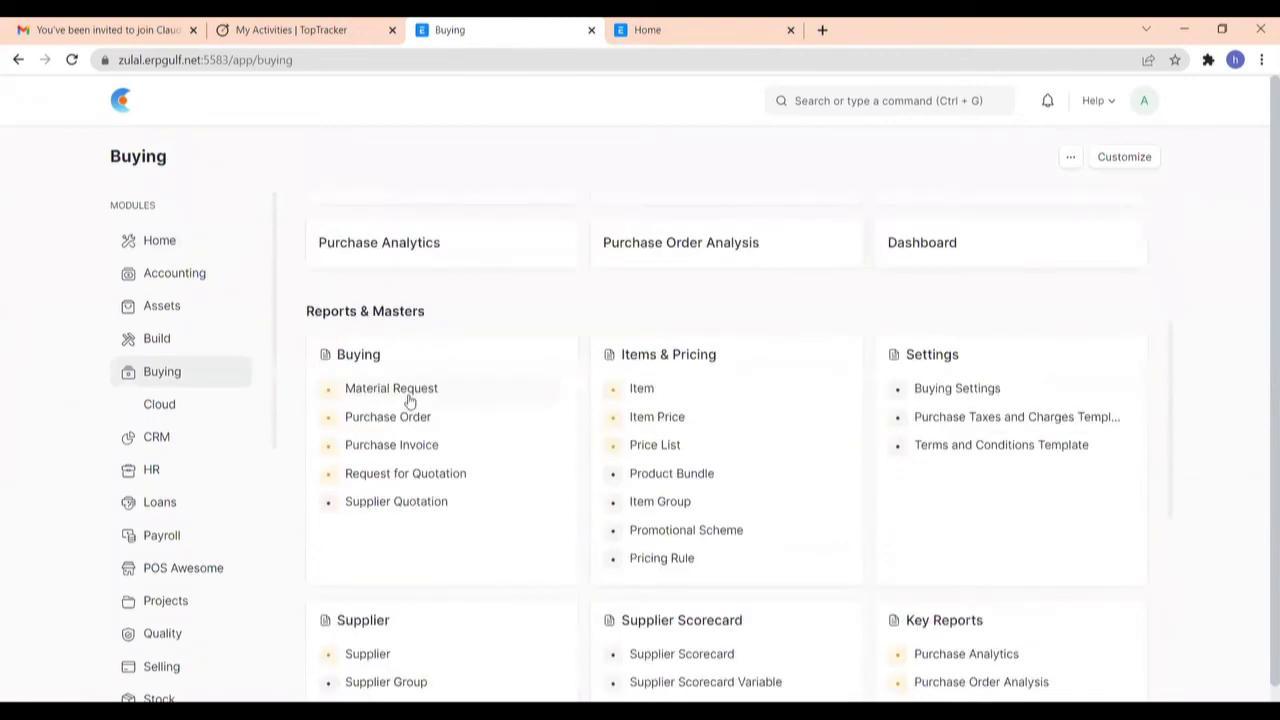
click(395, 445)
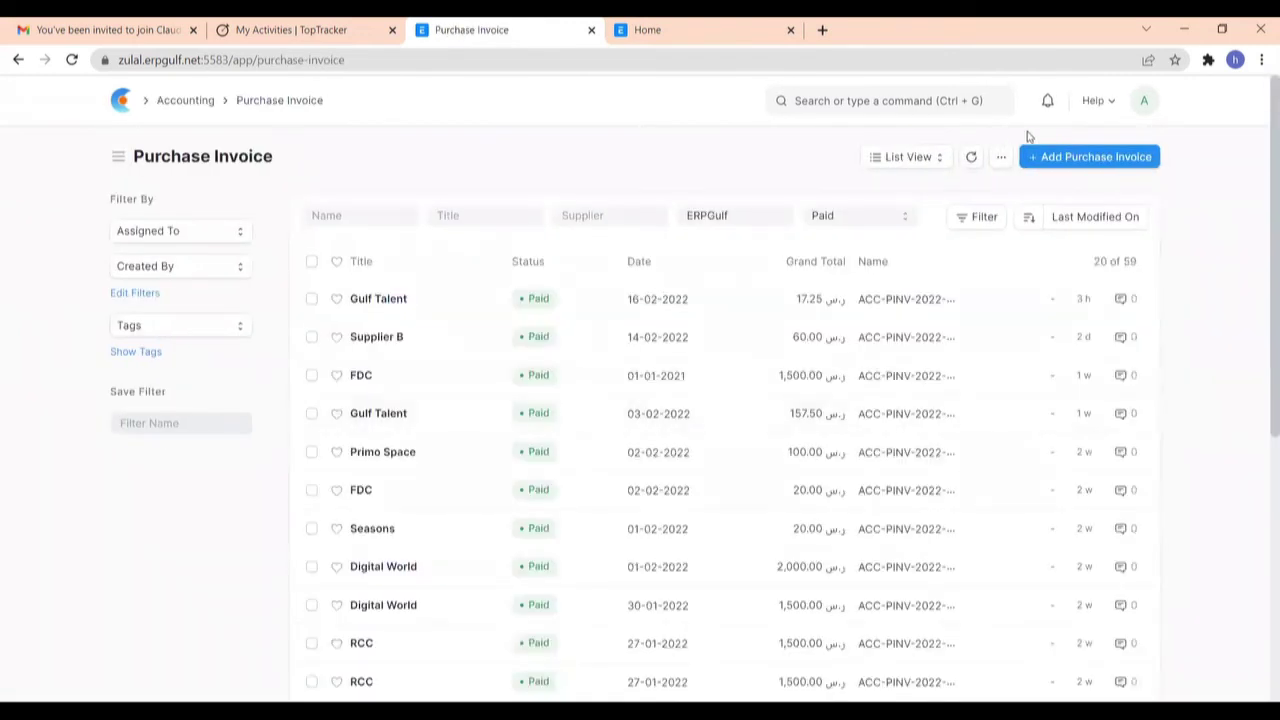
click(1052, 172)
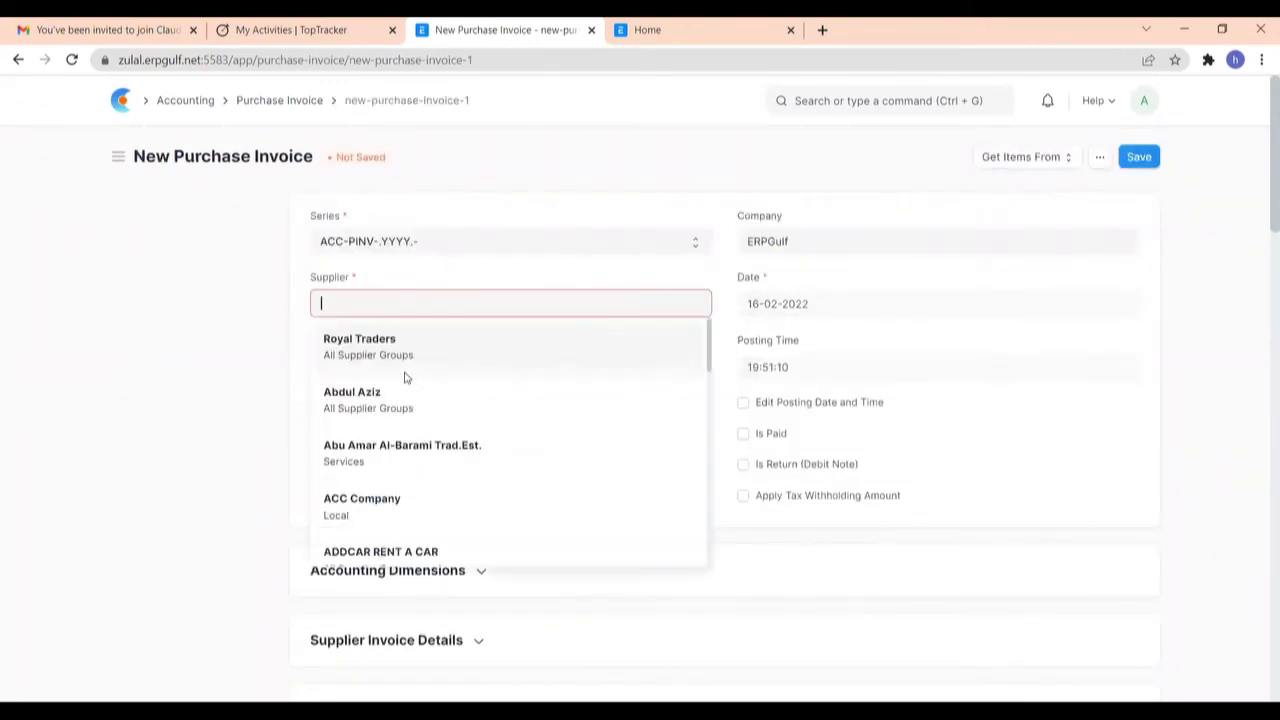
Step: Set the purchase invoice supplier to Royal Traders
click(386, 301)
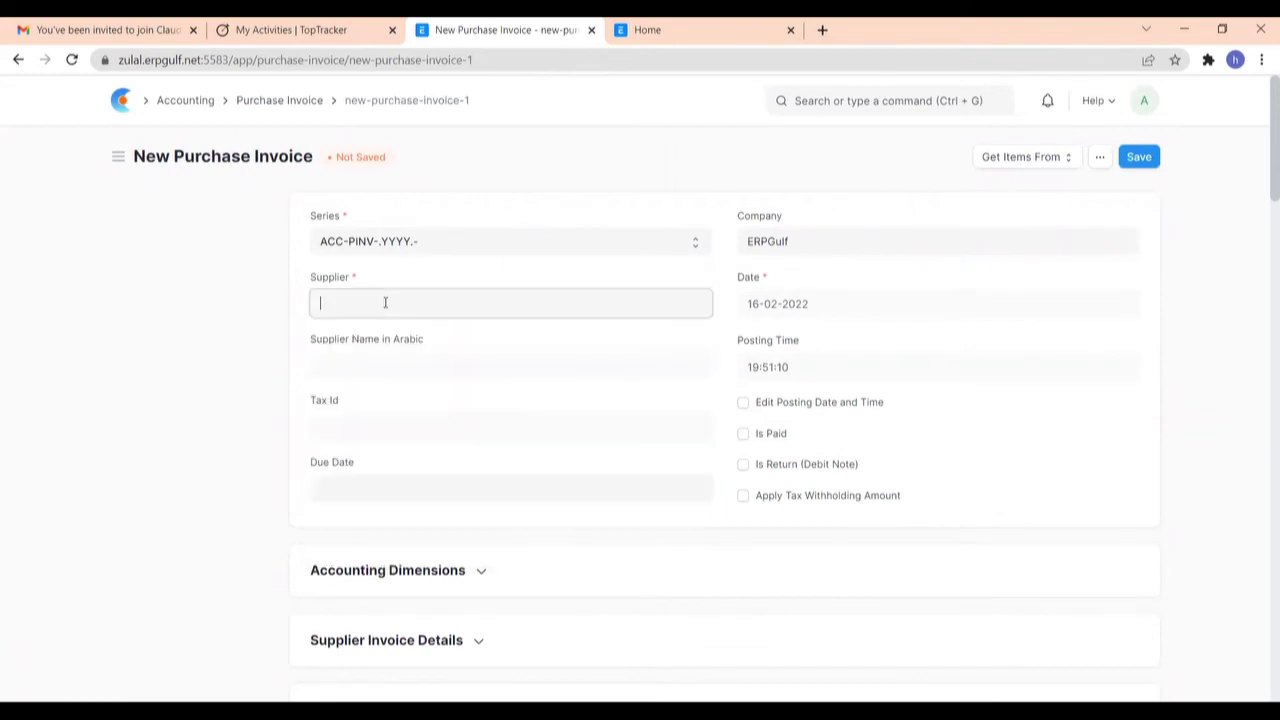
click(400, 357)
scroll(705, 483, down, 5)
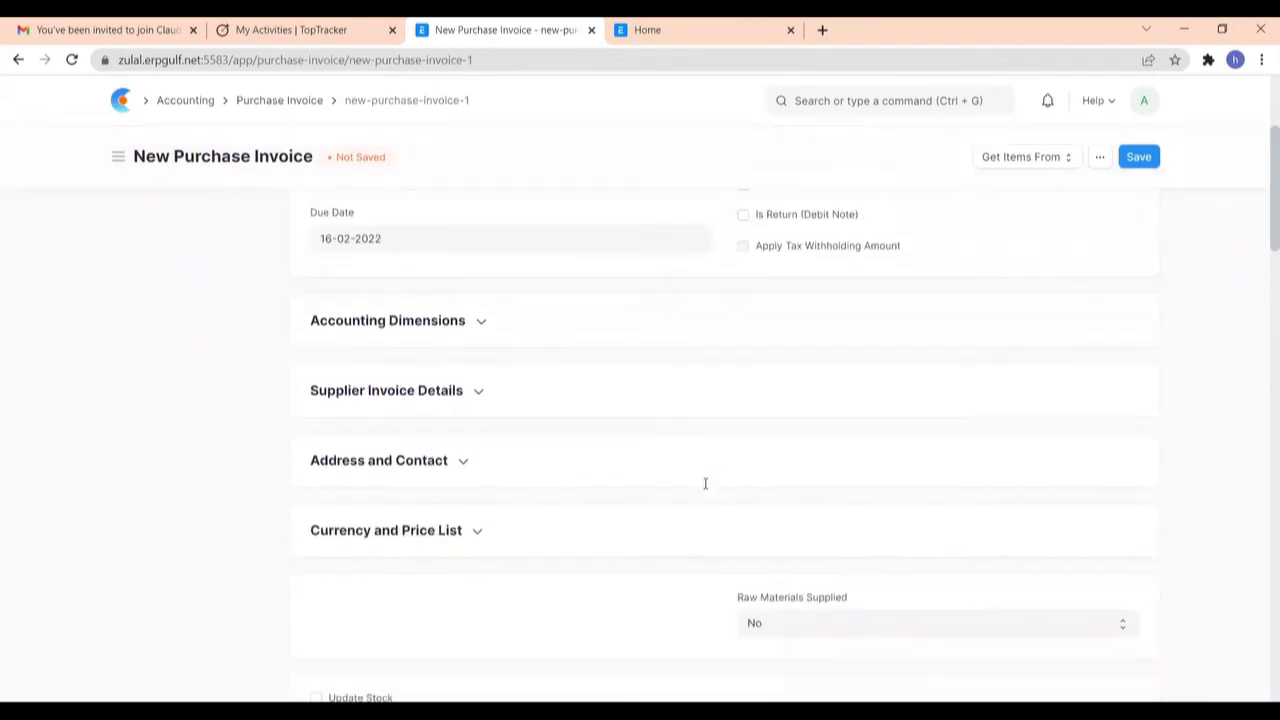
scroll(705, 483, down, 2)
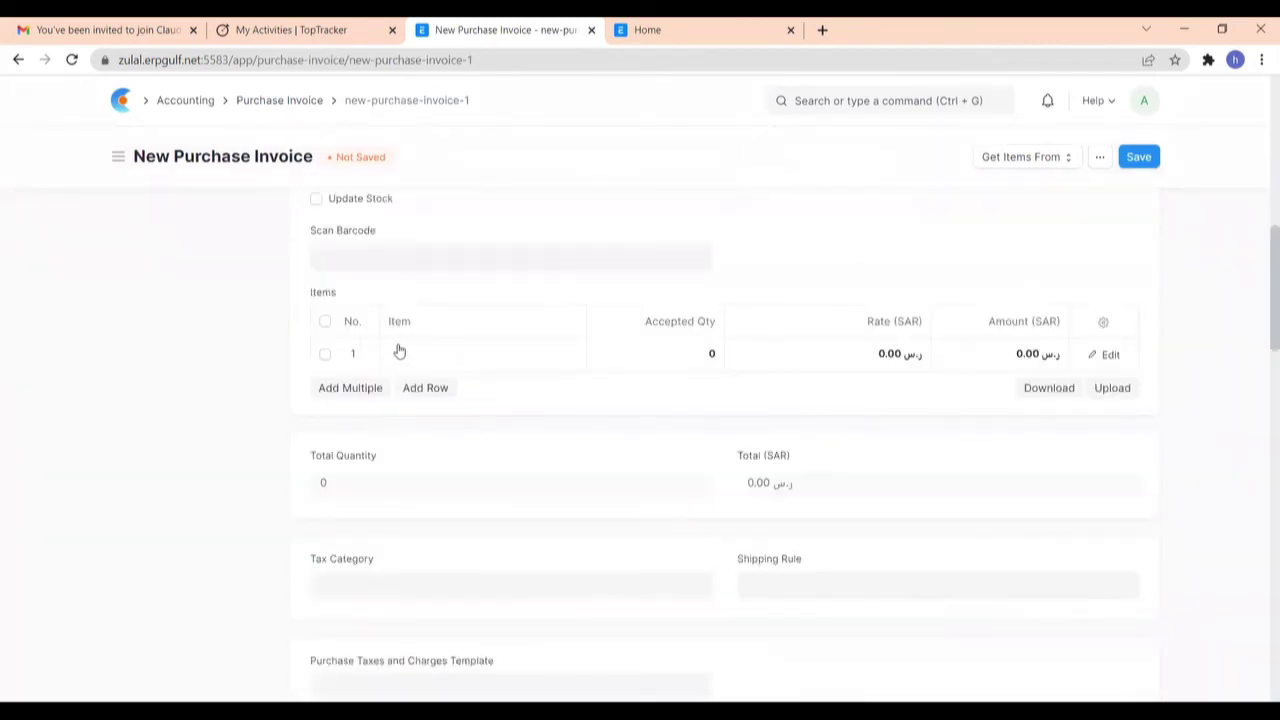
Step: Add 5 Staplers at 3.00, giving 0.75 OMAN VAT 5% - E and a 15.75 total
click(408, 354)
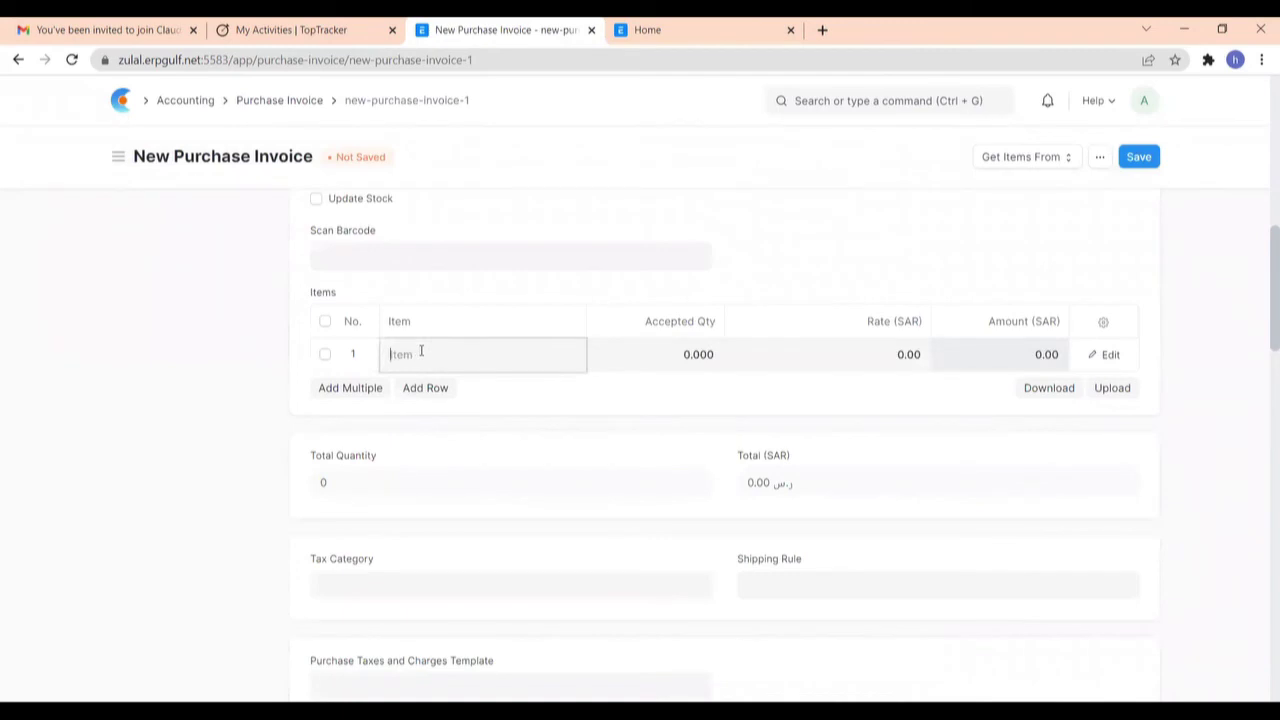
text(sta)
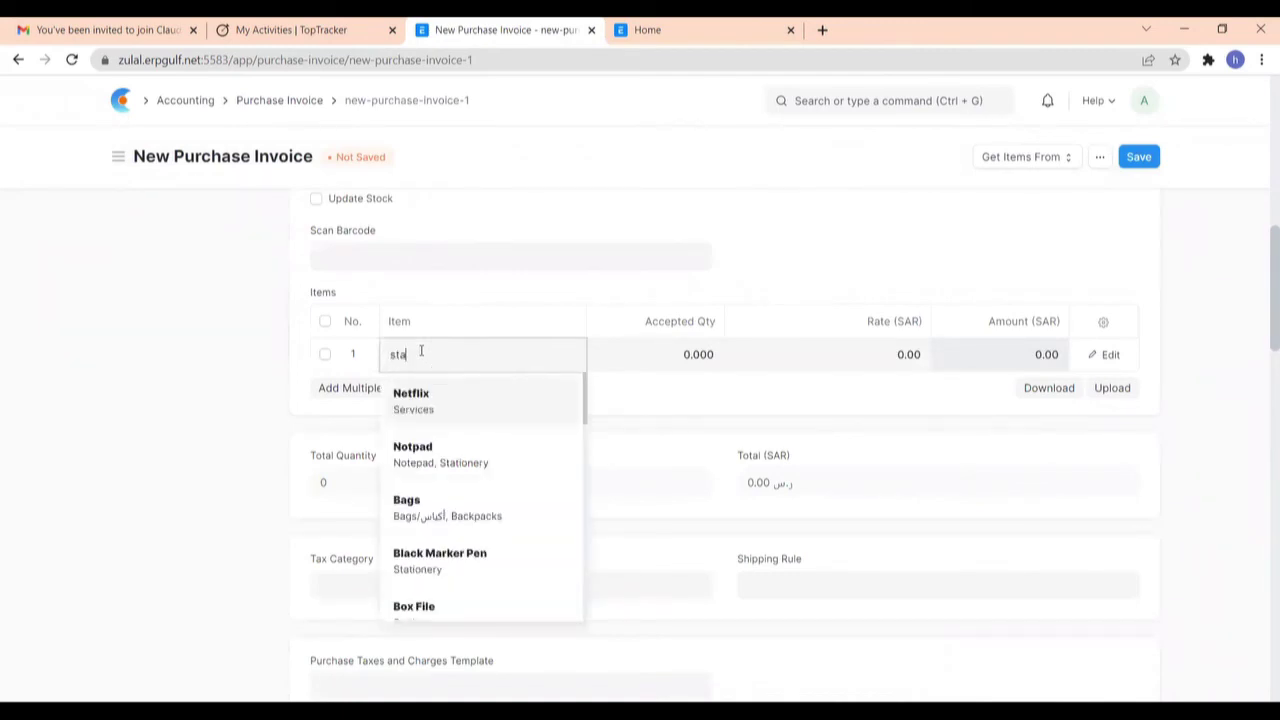
click(445, 402)
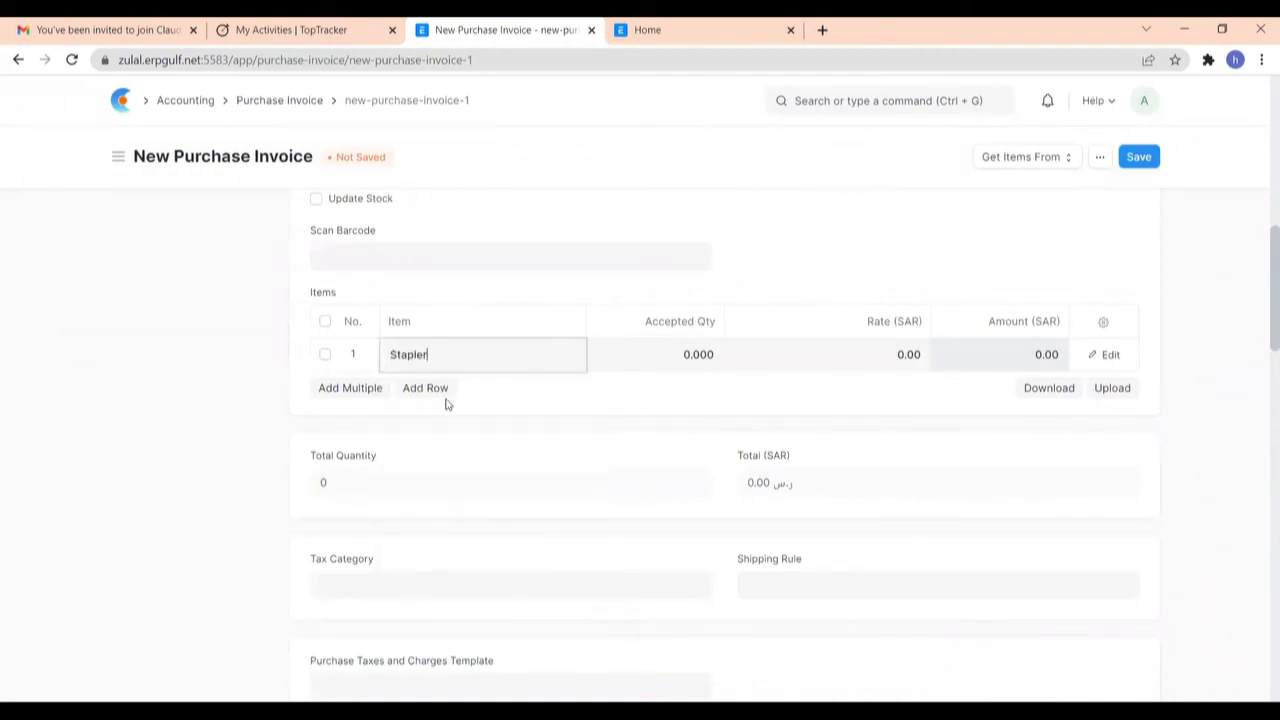
click(709, 354)
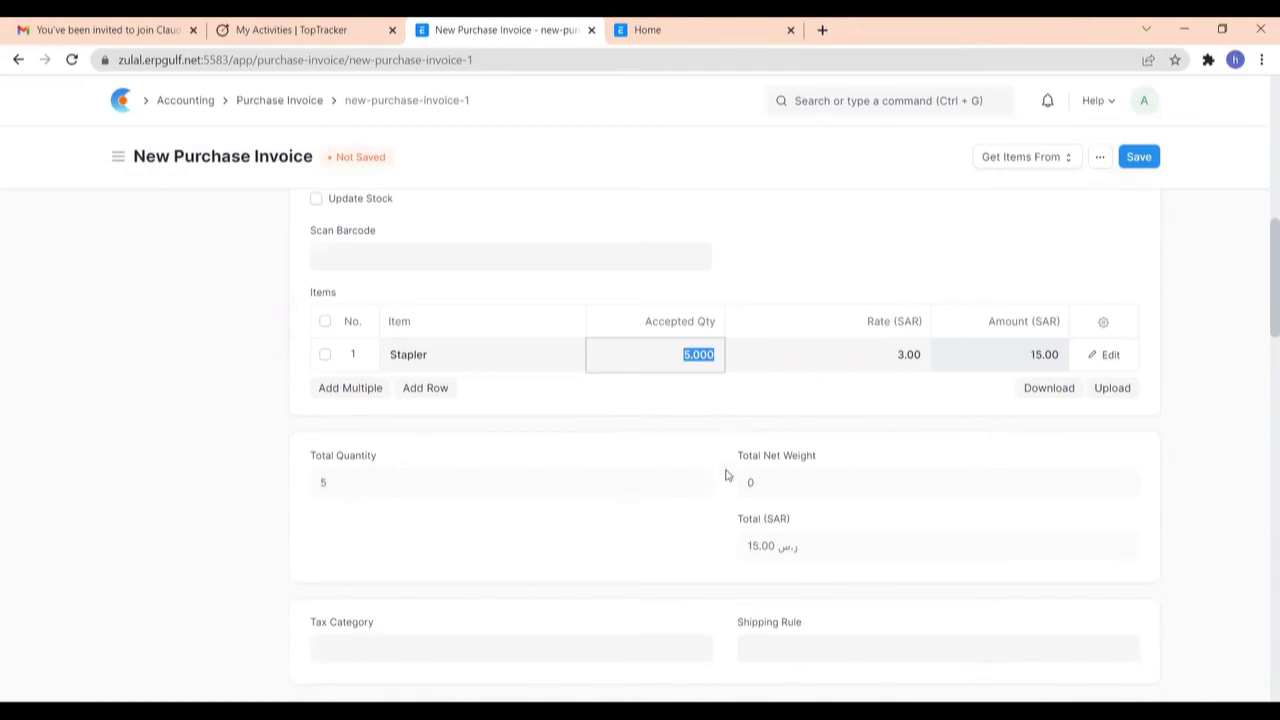
scroll(737, 464, down, 3)
scroll(620, 460, down, 1)
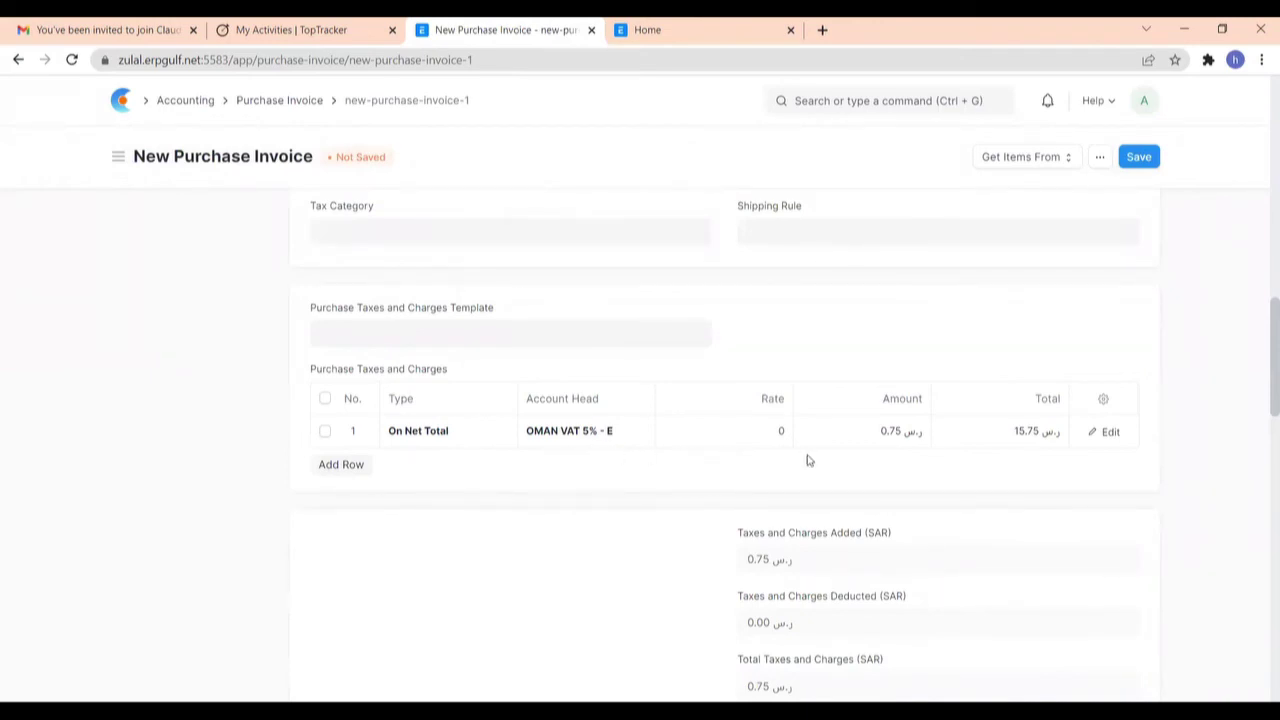
scroll(990, 455, down, 1)
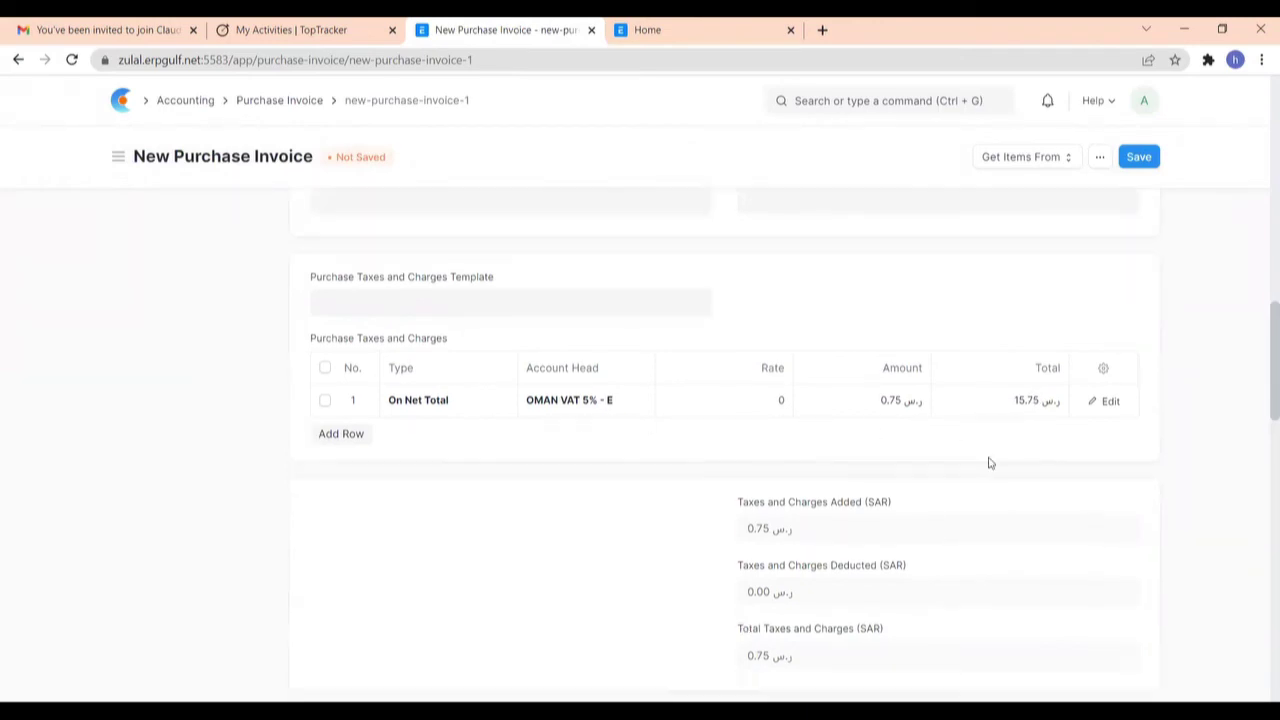
scroll(883, 394, down, 1)
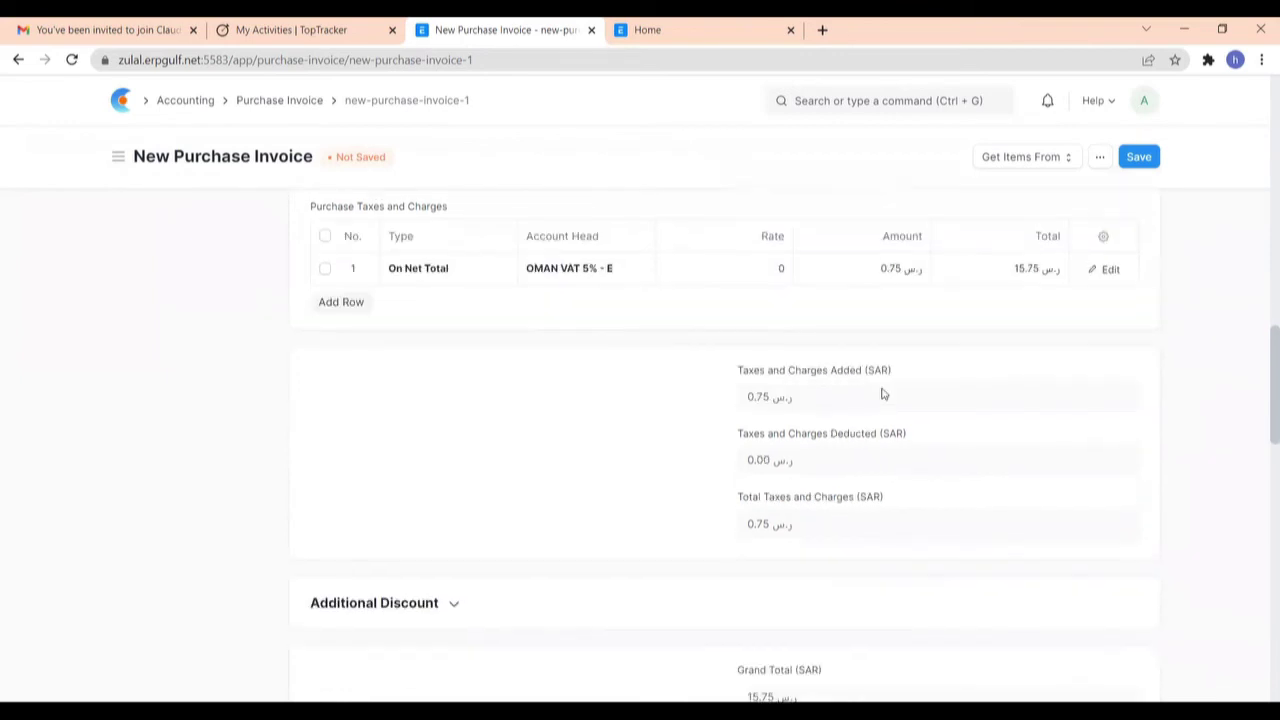
scroll(883, 394, down, 2)
scroll(883, 391, up, 5)
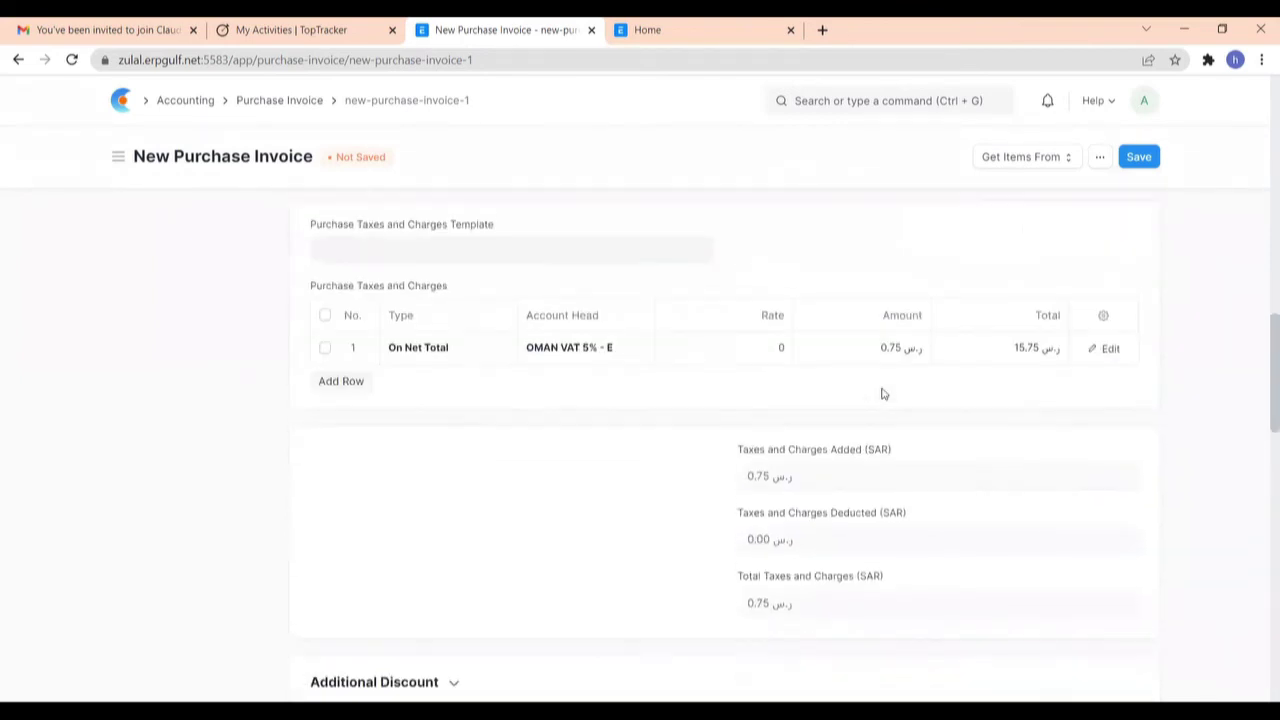
Step: Save and submit the Royal Traders invoice as ACC-PINV-2022-00031, now Unpaid at 15.75
click(1127, 159)
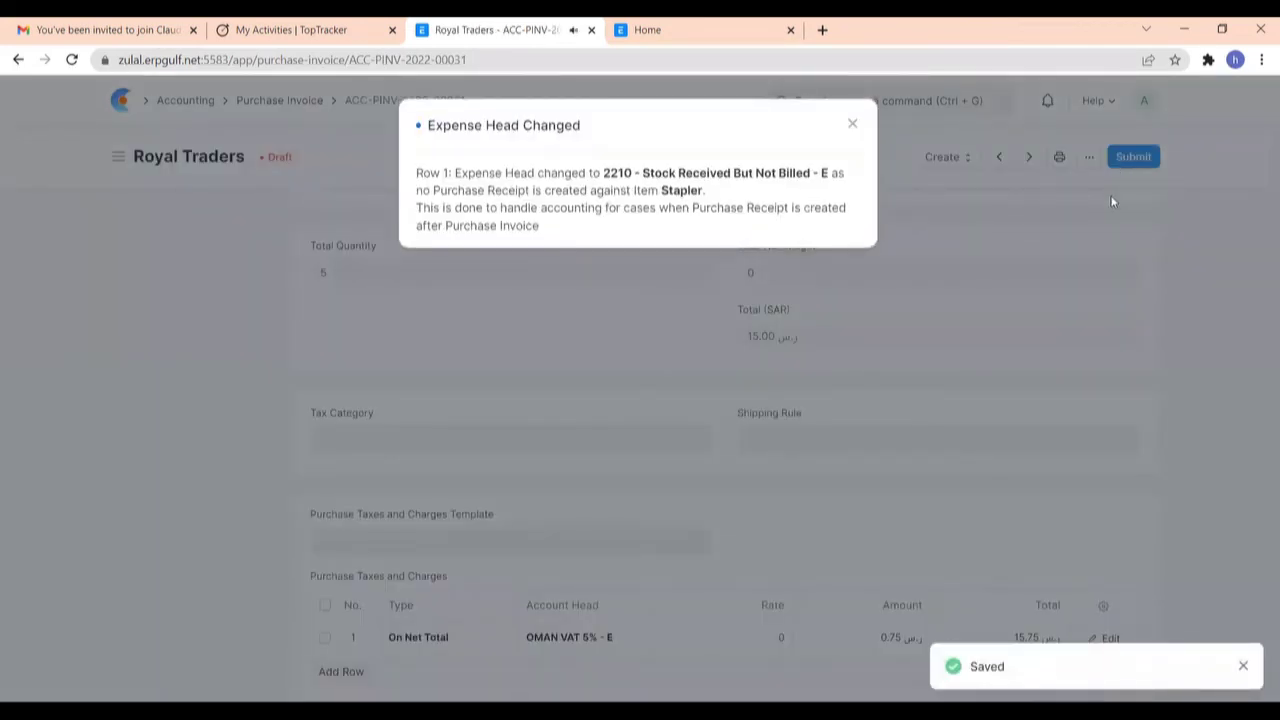
click(1034, 251)
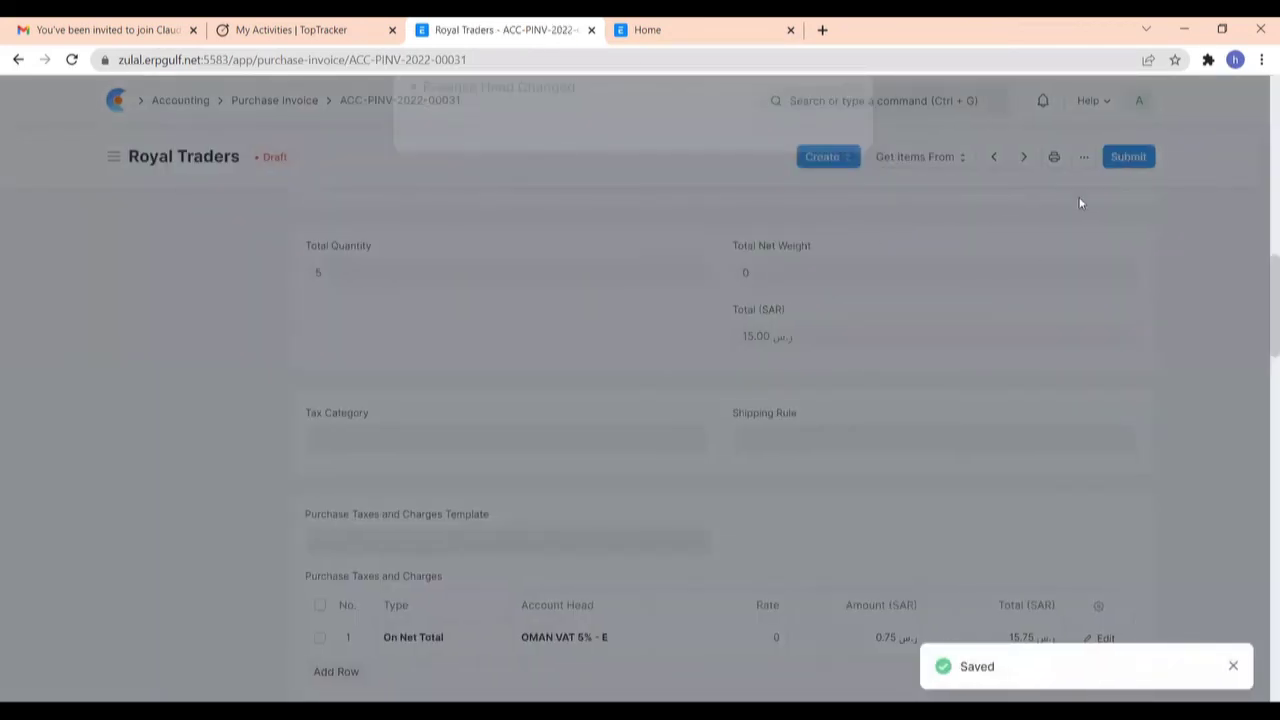
click(1117, 160)
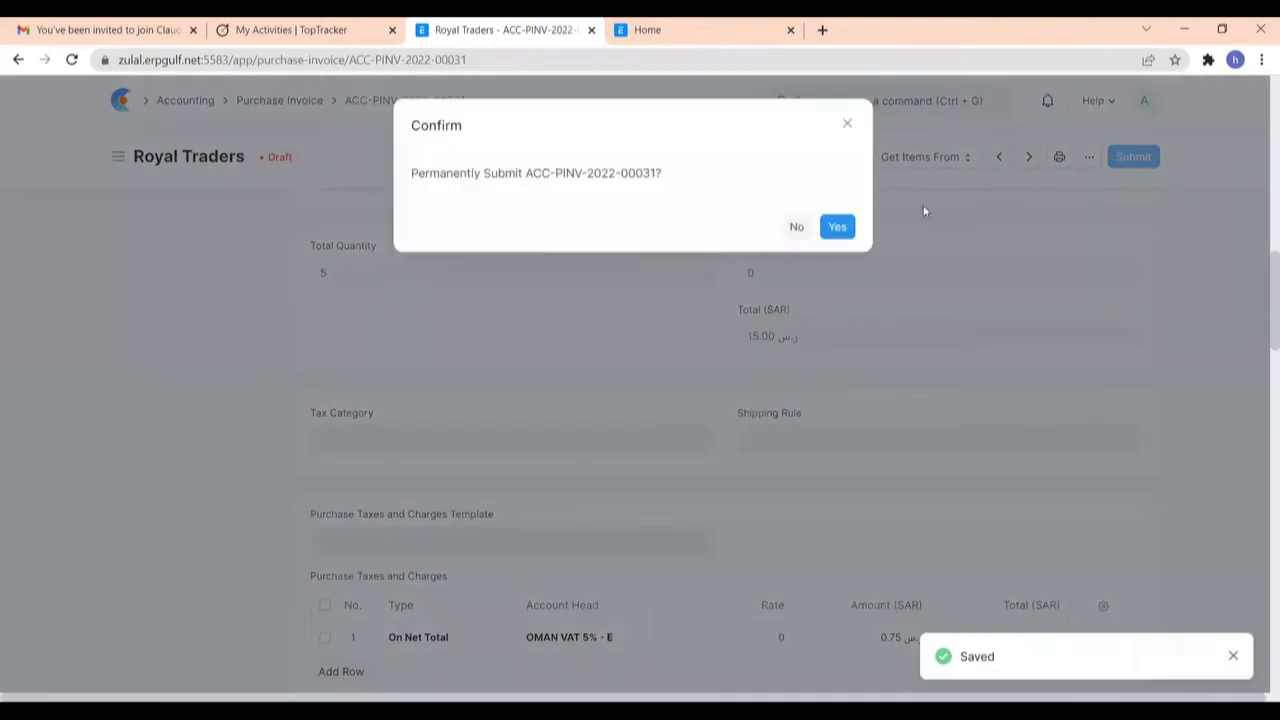
click(842, 228)
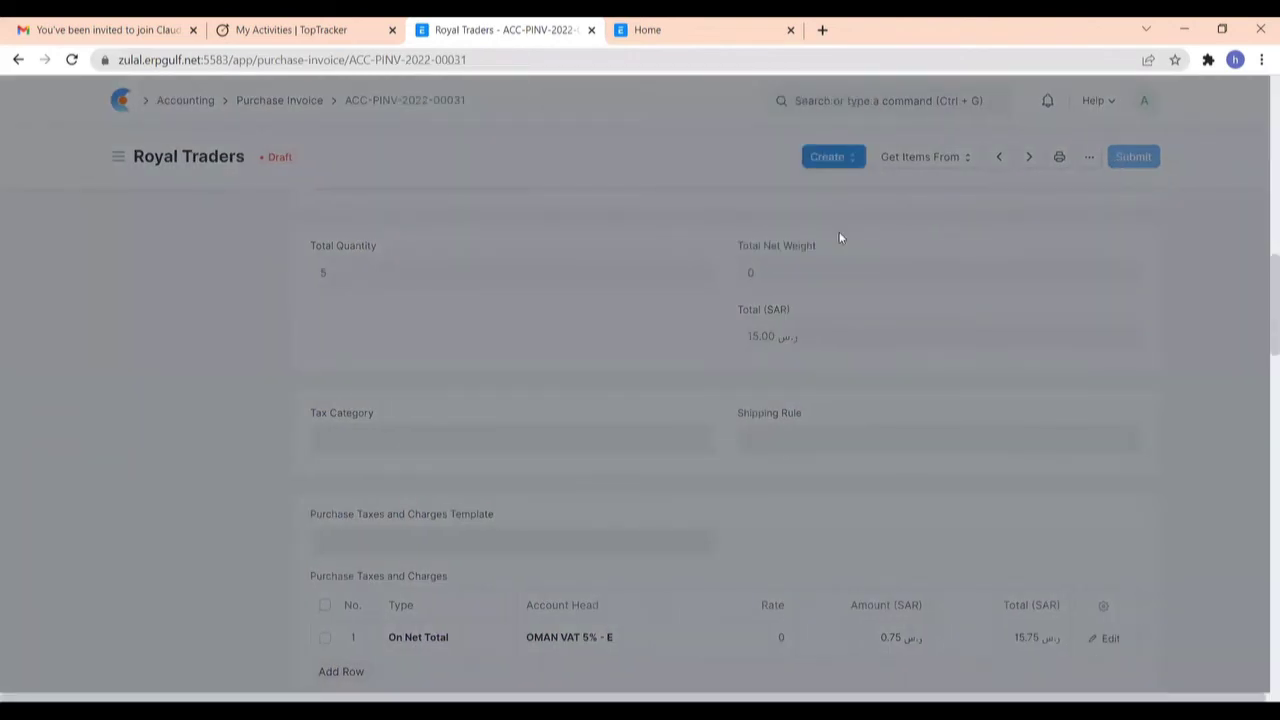
scroll(530, 390, down, 4)
scroll(341, 336, up, 5)
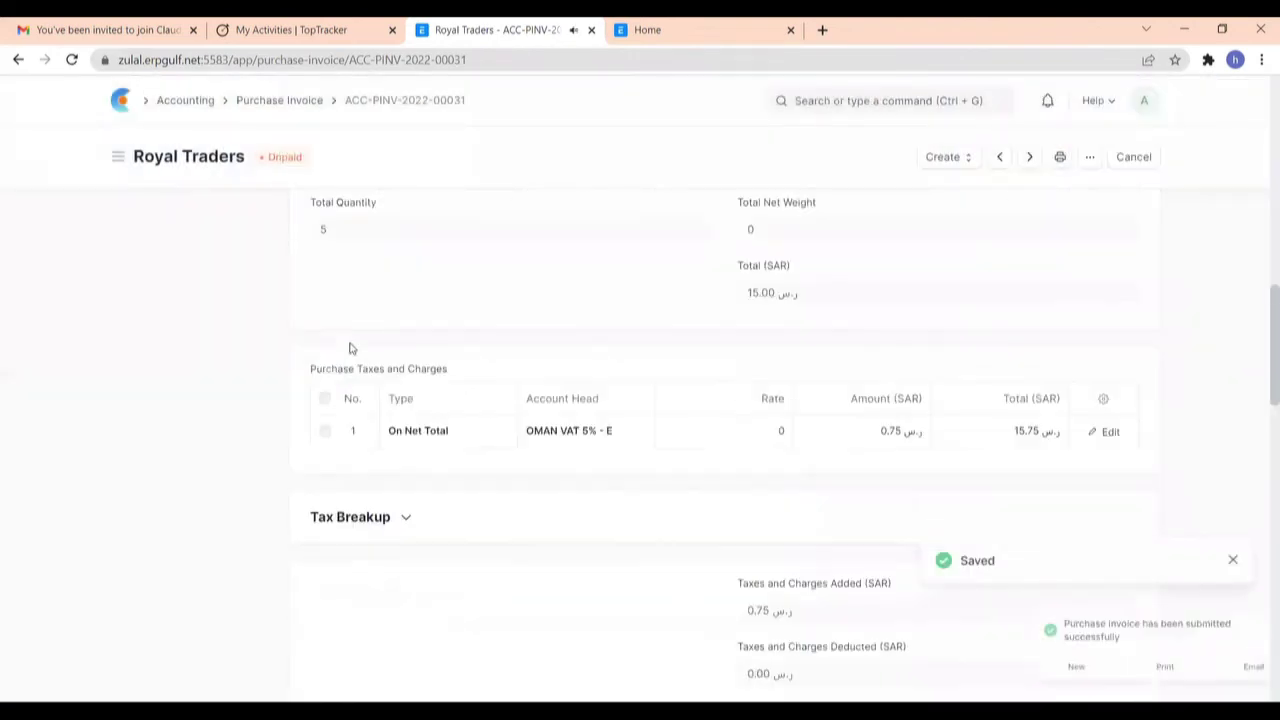
scroll(358, 323, up, 2)
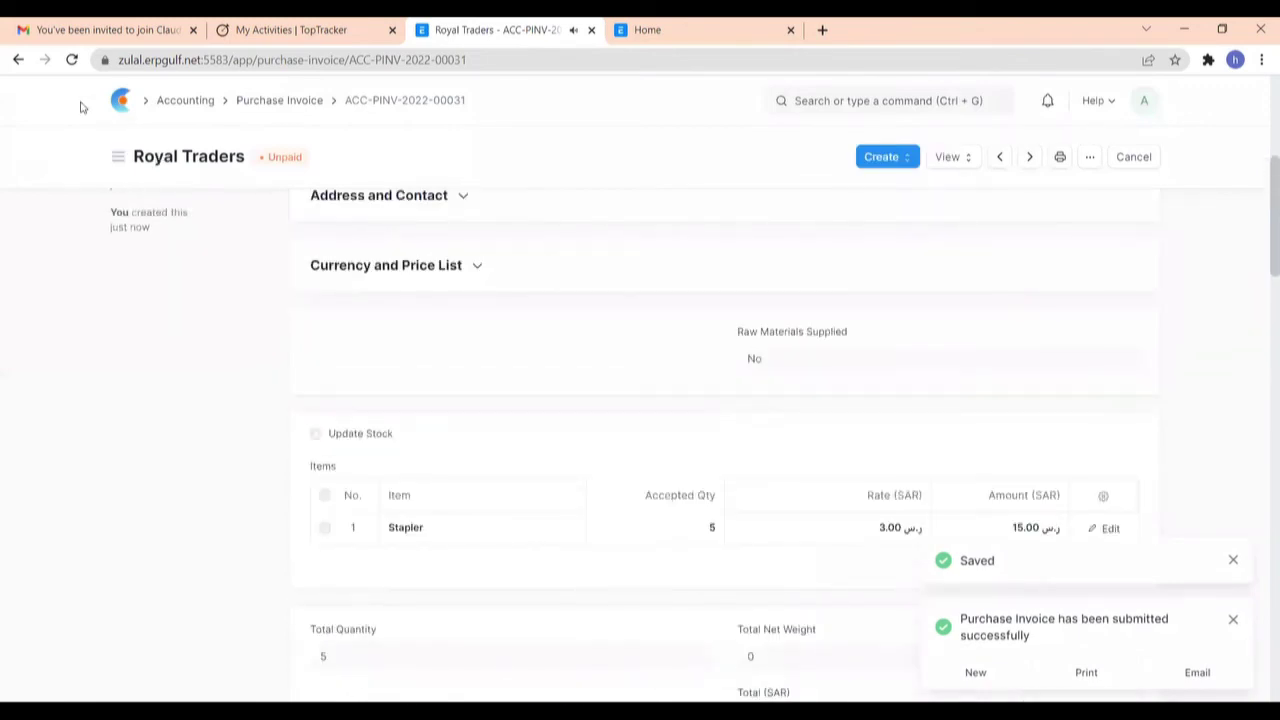
Step: Go Home to Accounting and open OMAN VAT Report under Simplified OMAN VAT
click(120, 106)
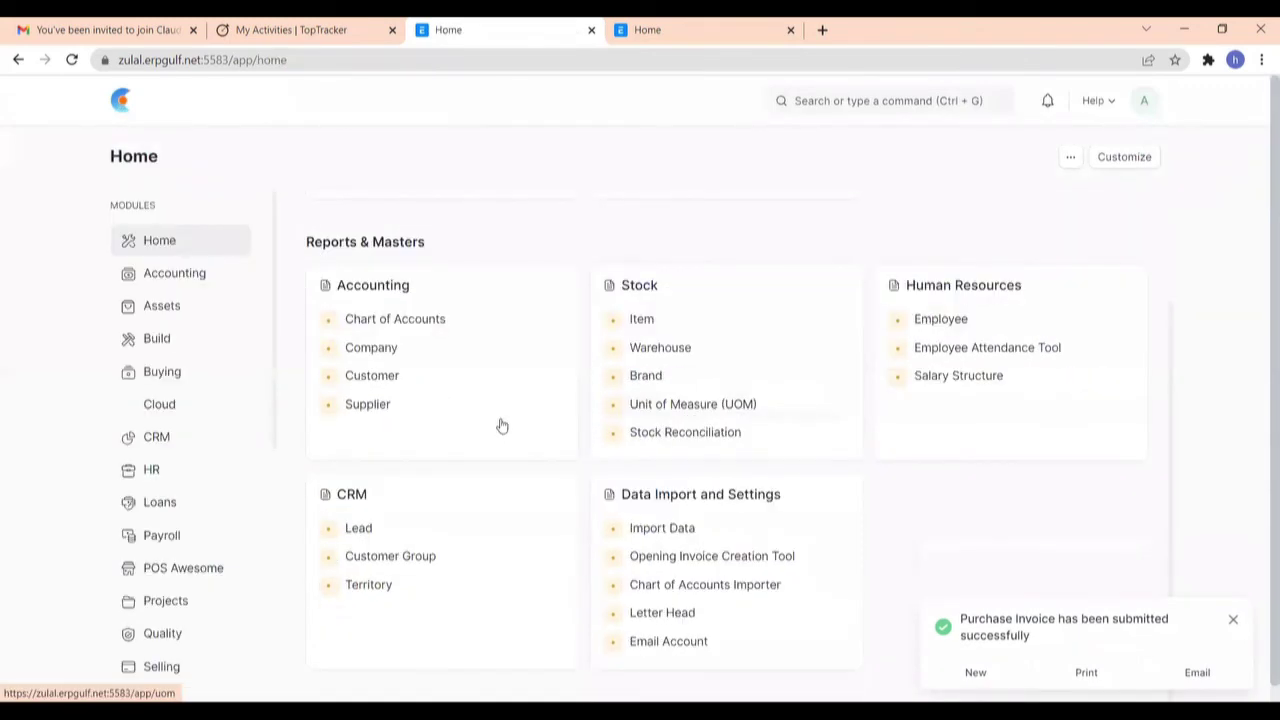
click(229, 285)
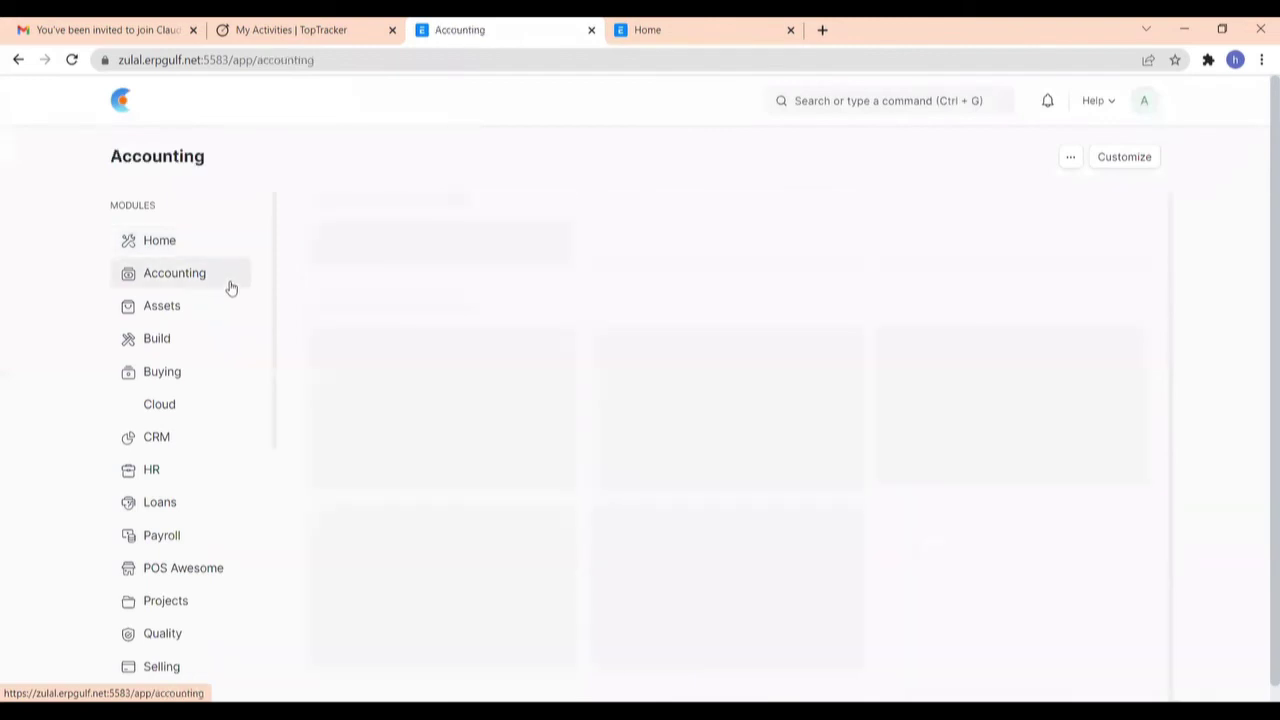
scroll(593, 387, down, 3)
scroll(593, 387, down, 5)
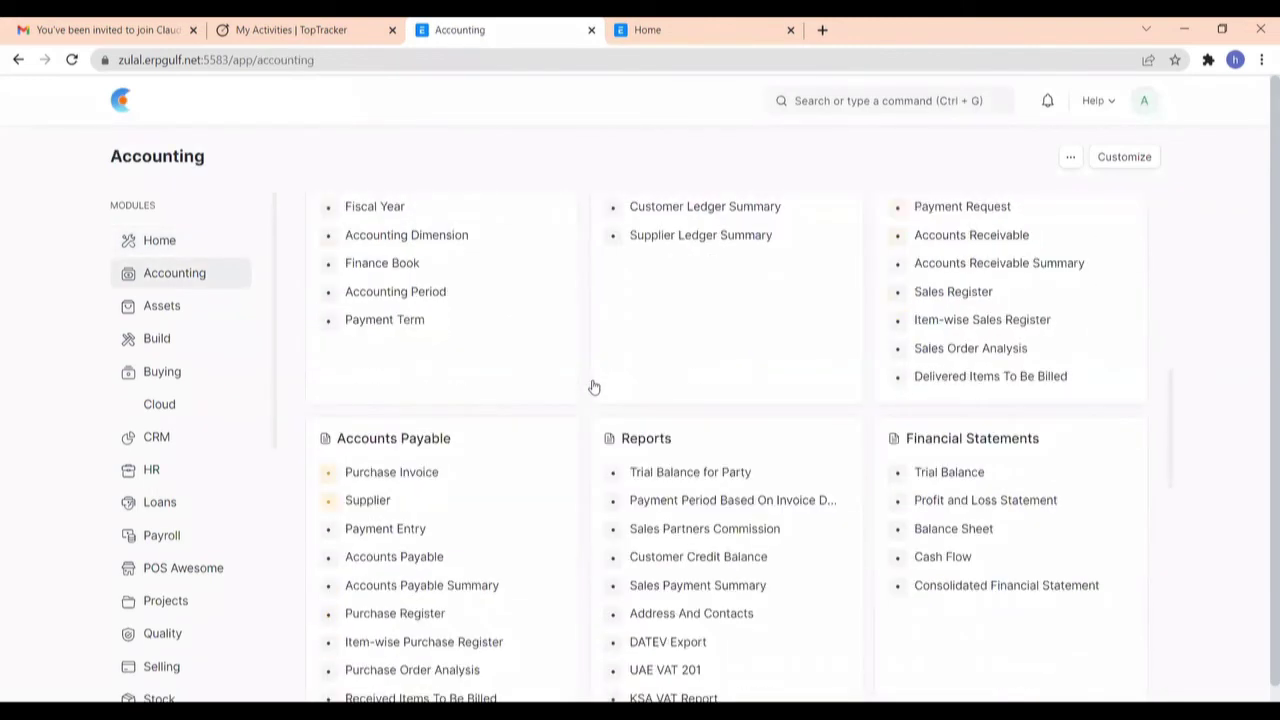
scroll(600, 400, down, 2)
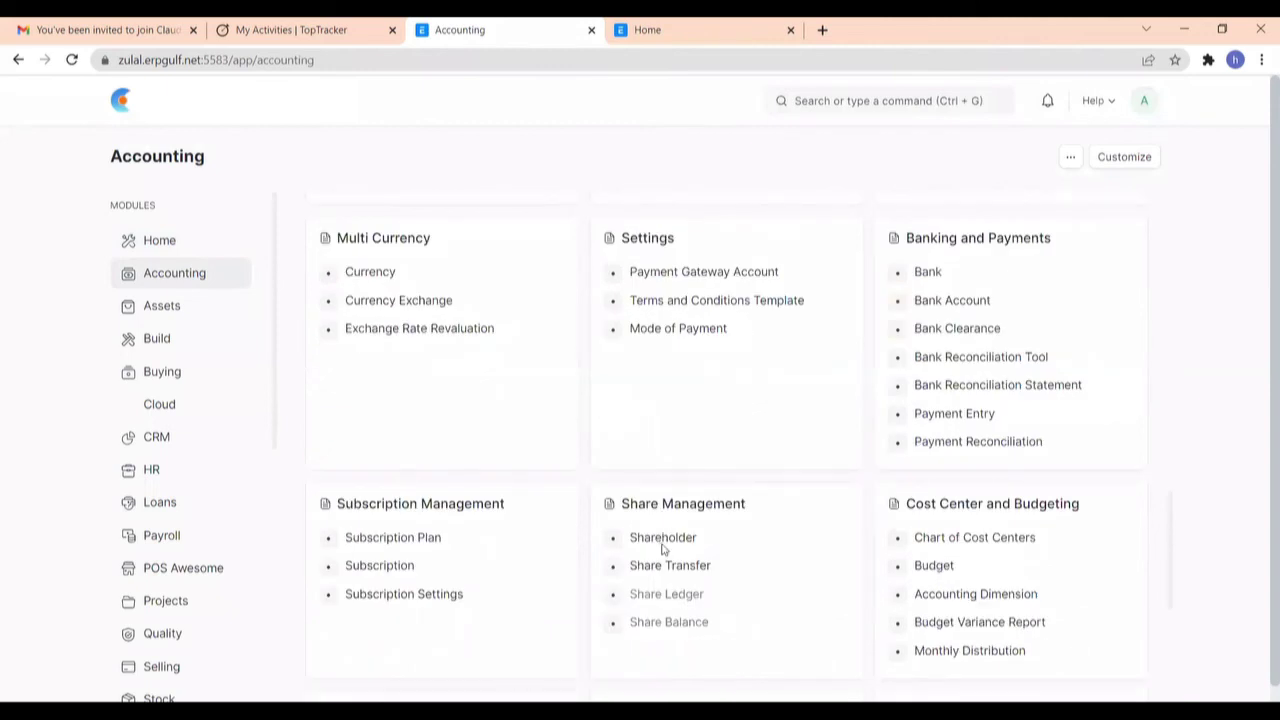
scroll(662, 548, down, 4)
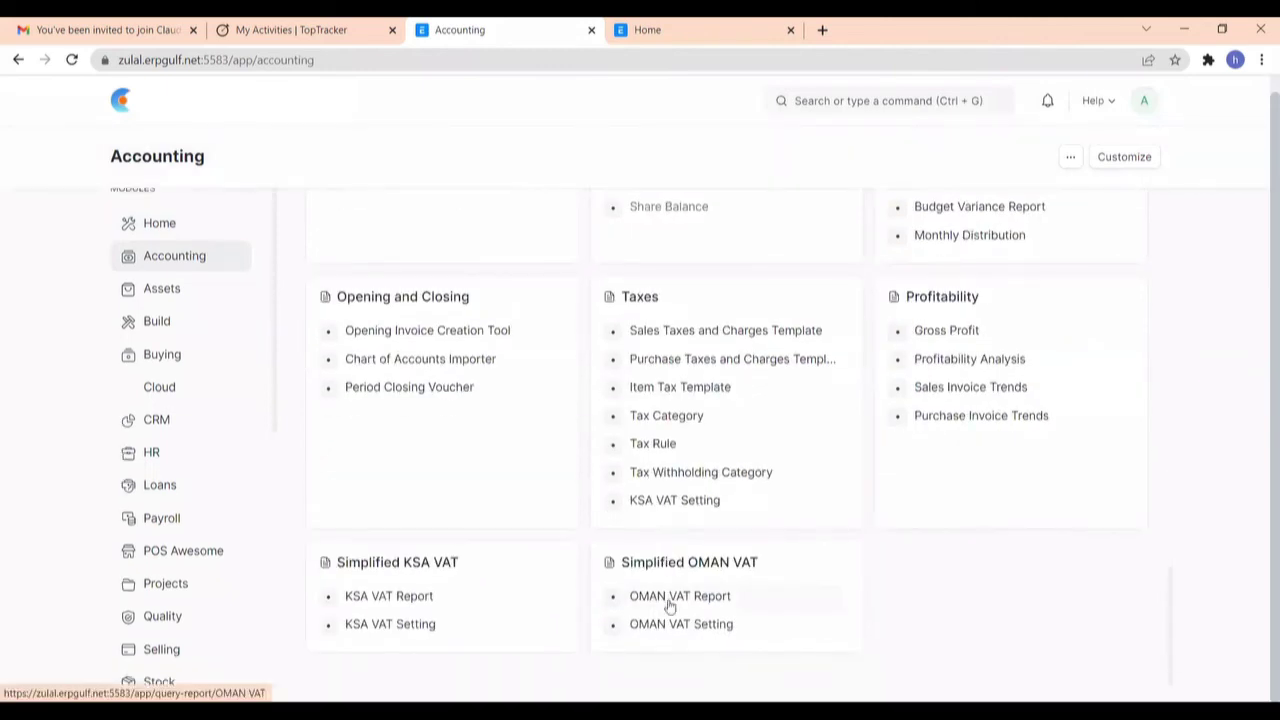
click(670, 598)
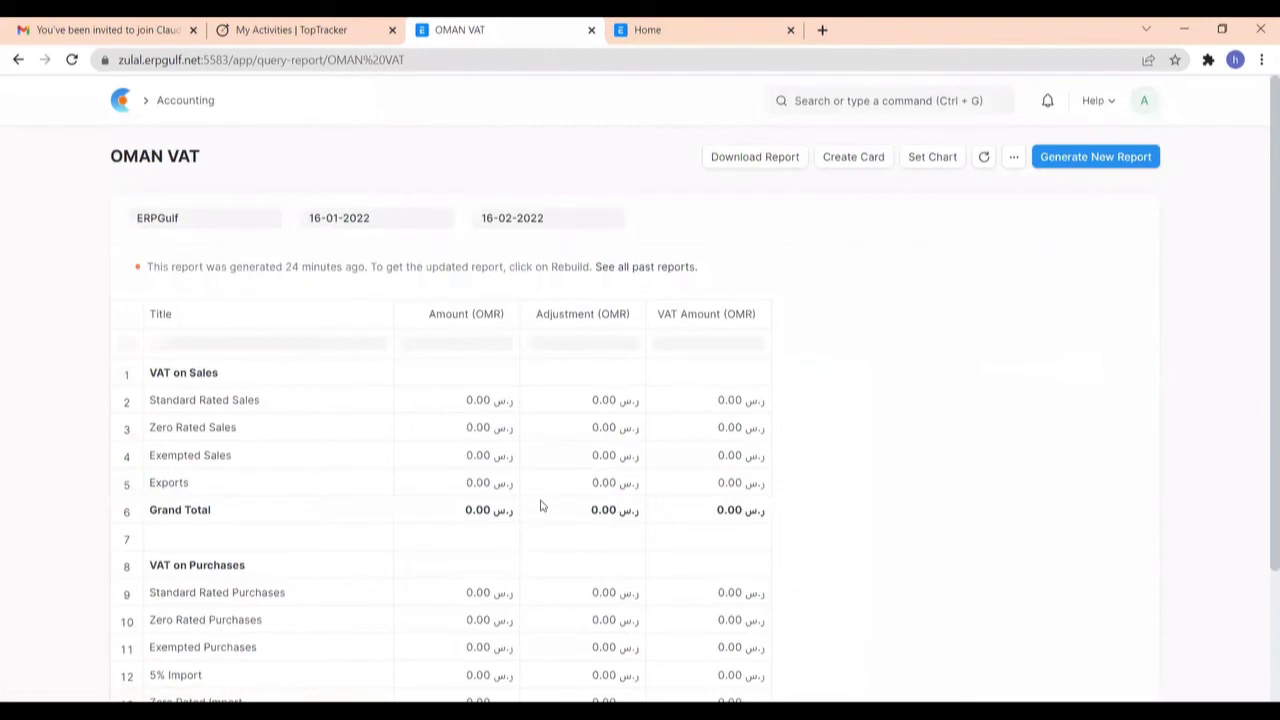
Step: Generate a new OMAN VAT report showing Standard Rated Purchases 15.00 with 0.75 VAT
scroll(540, 505, down, 2)
scroll(540, 505, up, 2)
scroll(355, 498, down, 2)
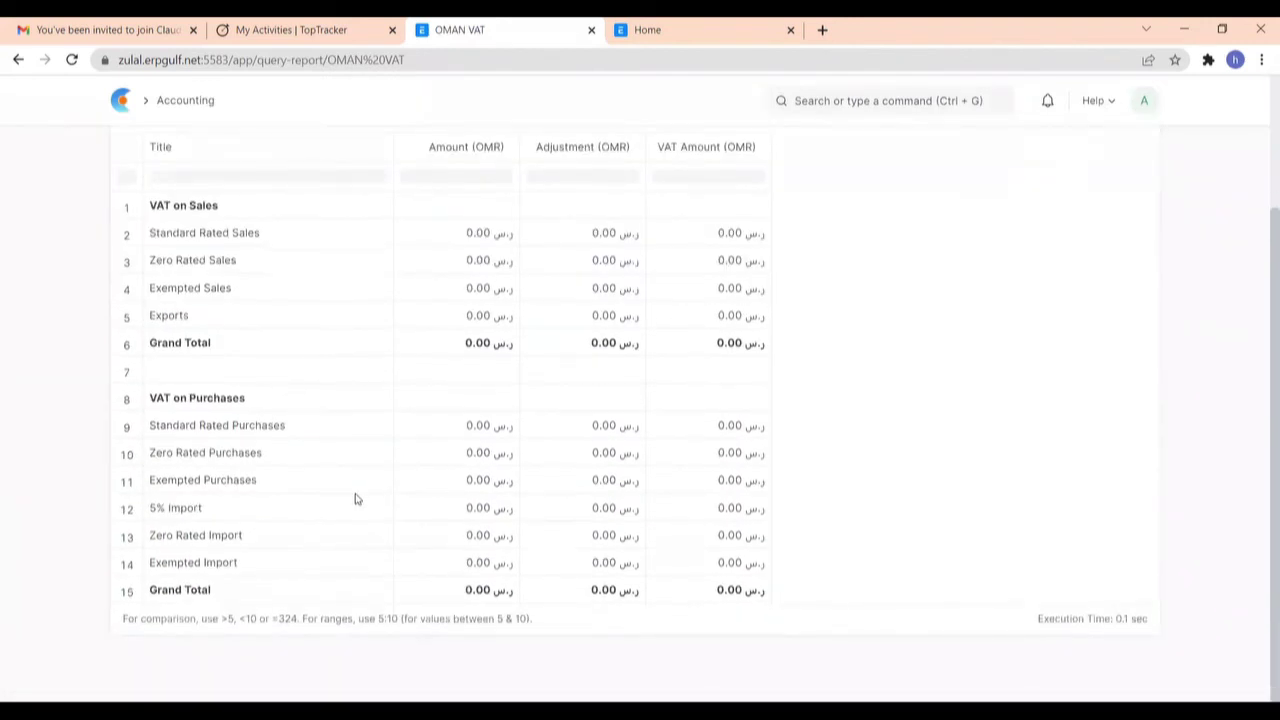
scroll(355, 498, up, 2)
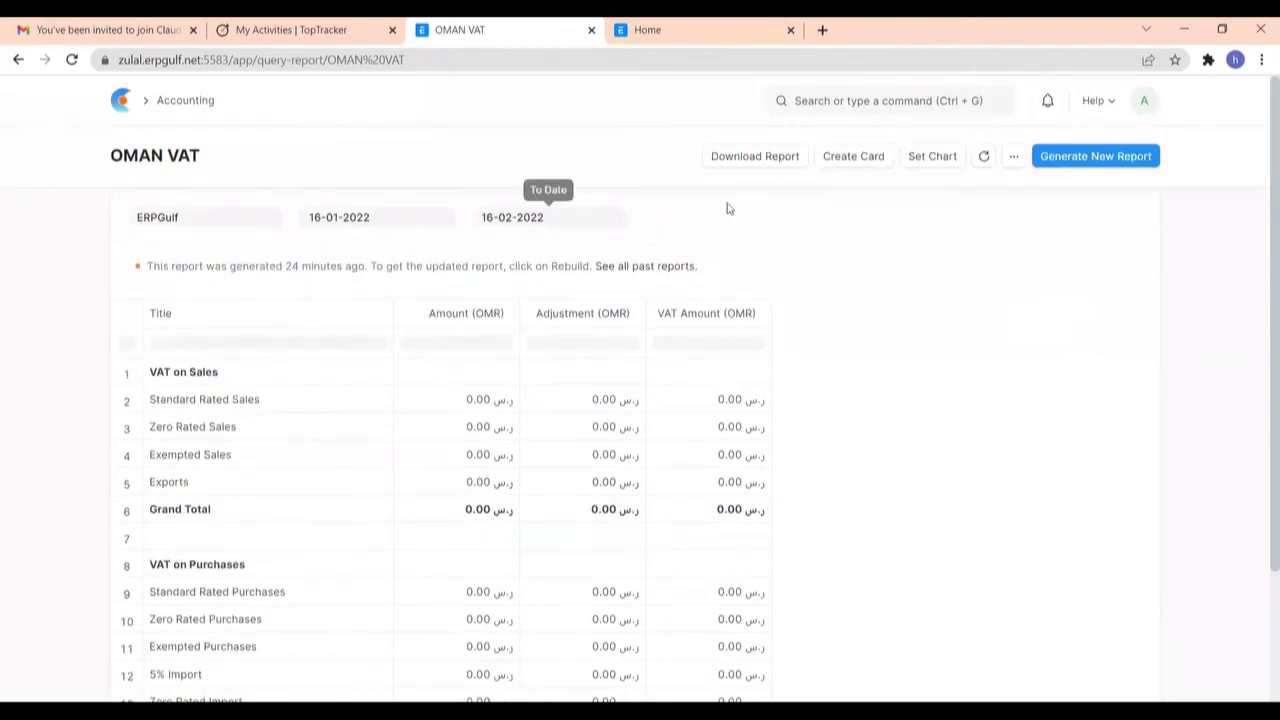
click(1056, 157)
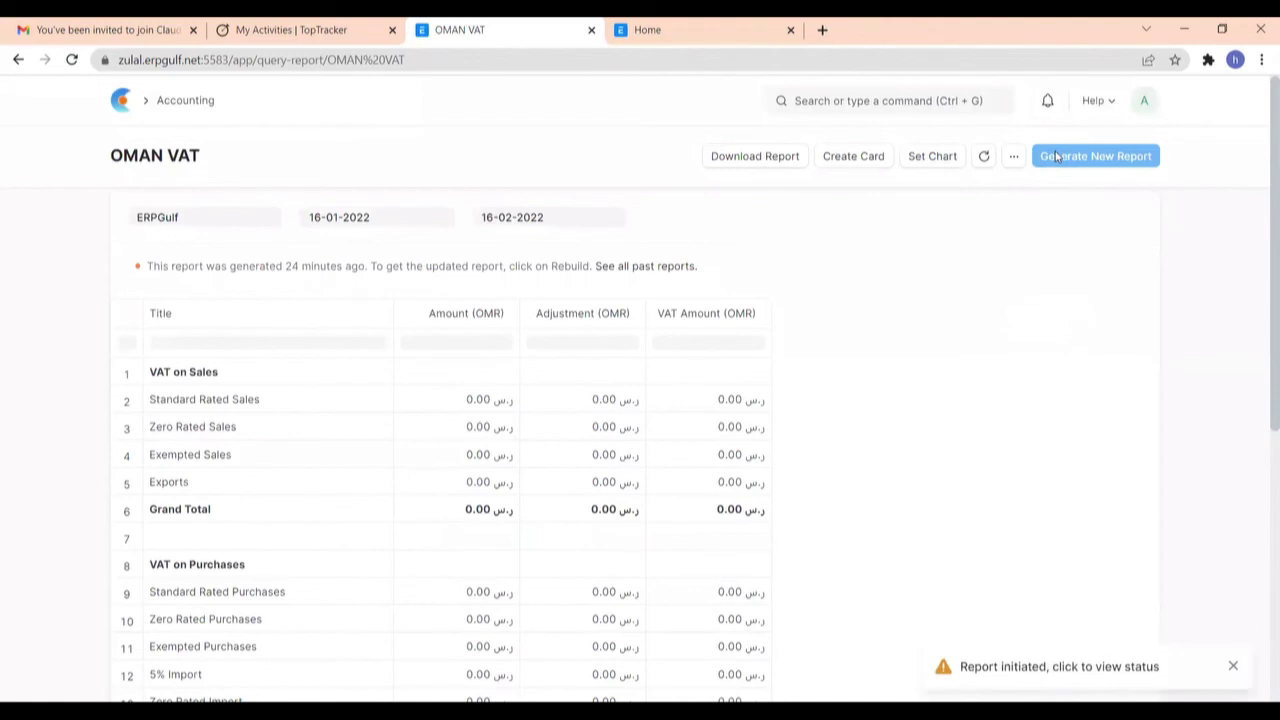
scroll(709, 385, down, 2)
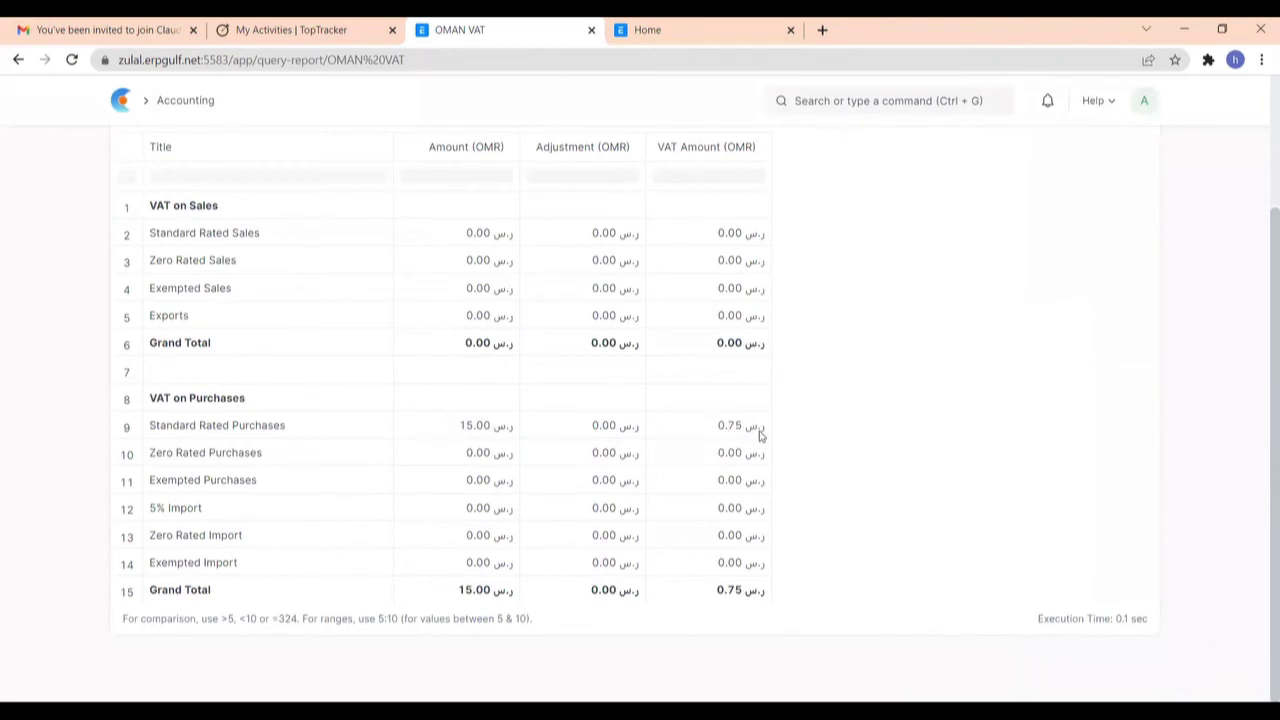
scroll(768, 453, up, 2)
scroll(768, 453, down, 2)
scroll(768, 455, up, 2)
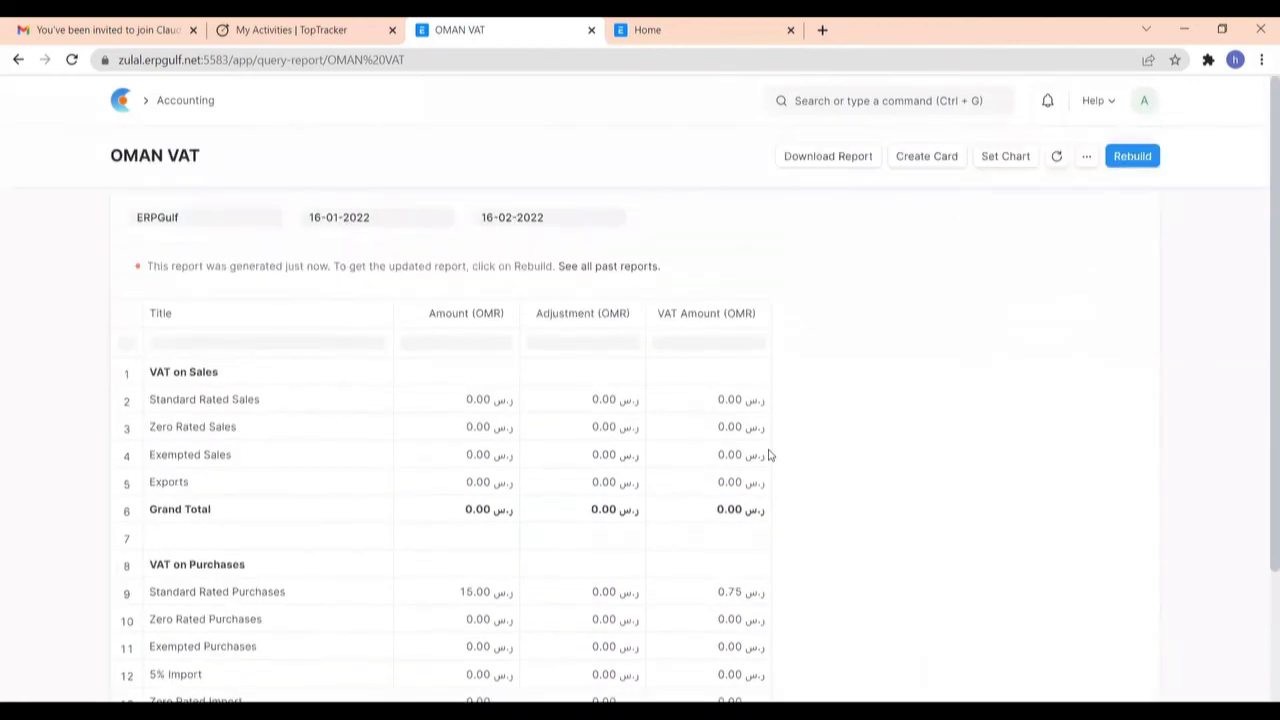
Step: Open the Item list from Home and clear its Name filter to show all 62 items
click(119, 108)
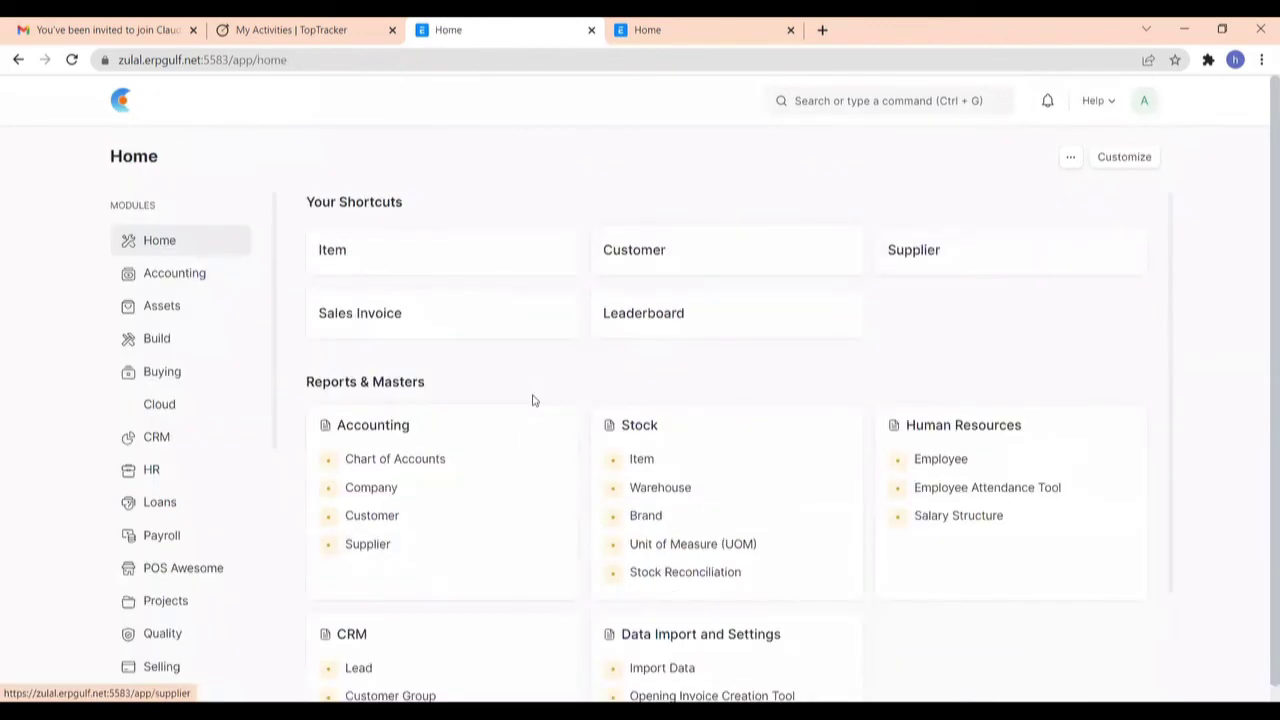
scroll(533, 400, down, 2)
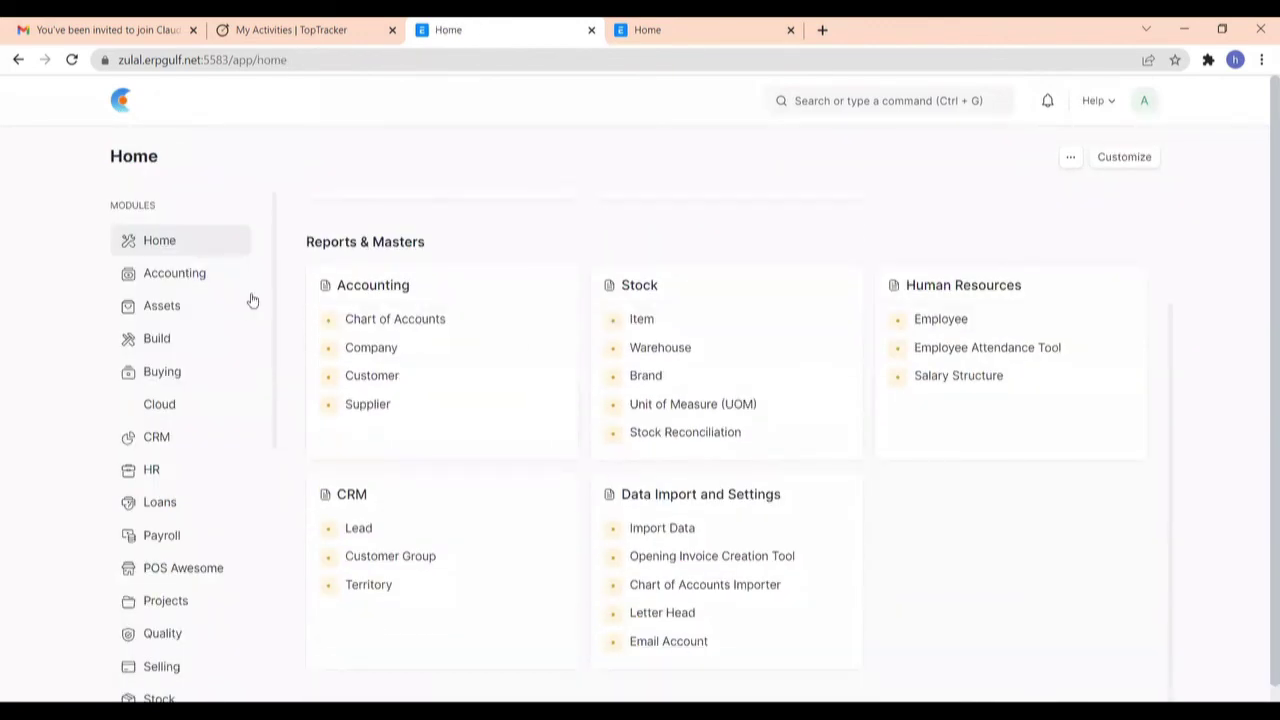
scroll(836, 100, up, 2)
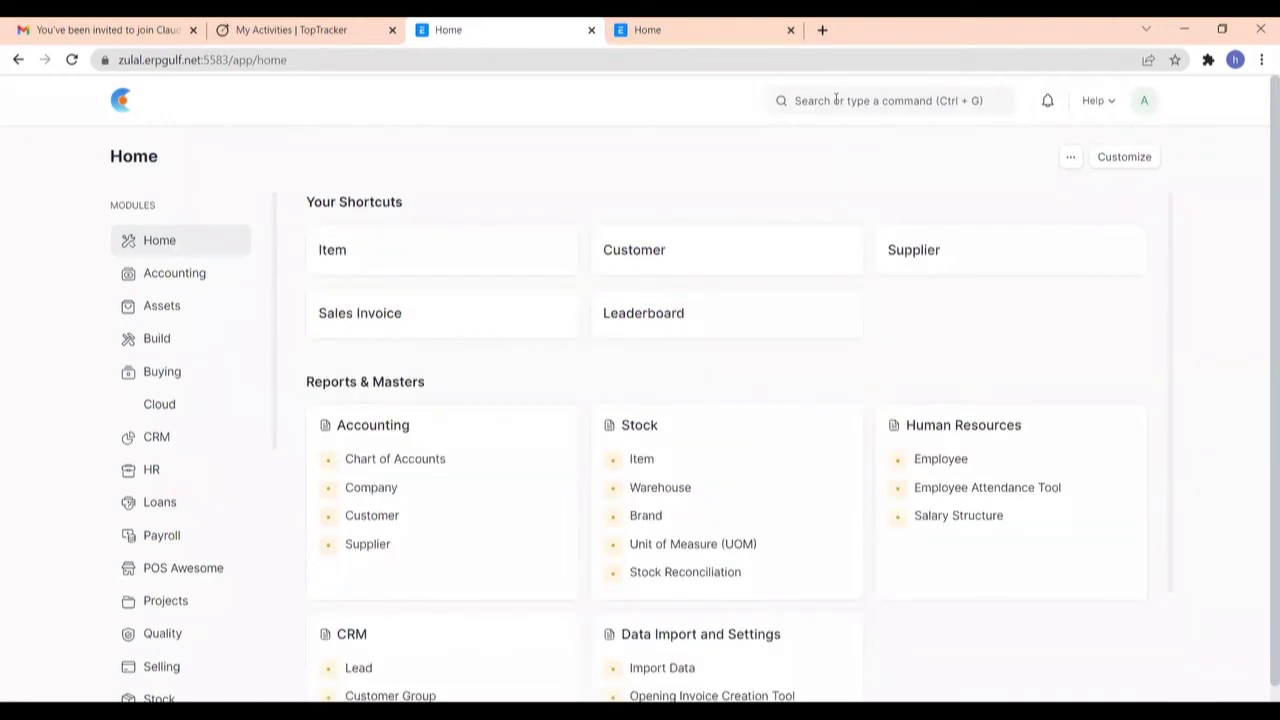
click(499, 265)
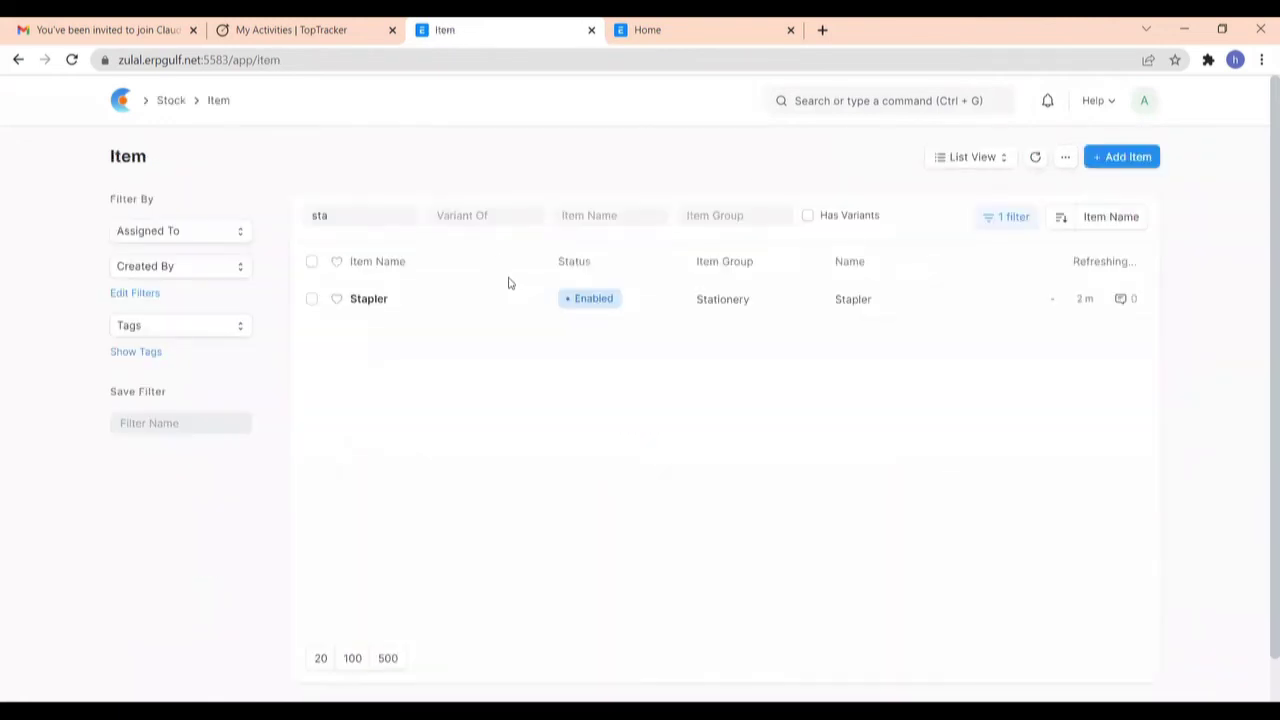
click(351, 210)
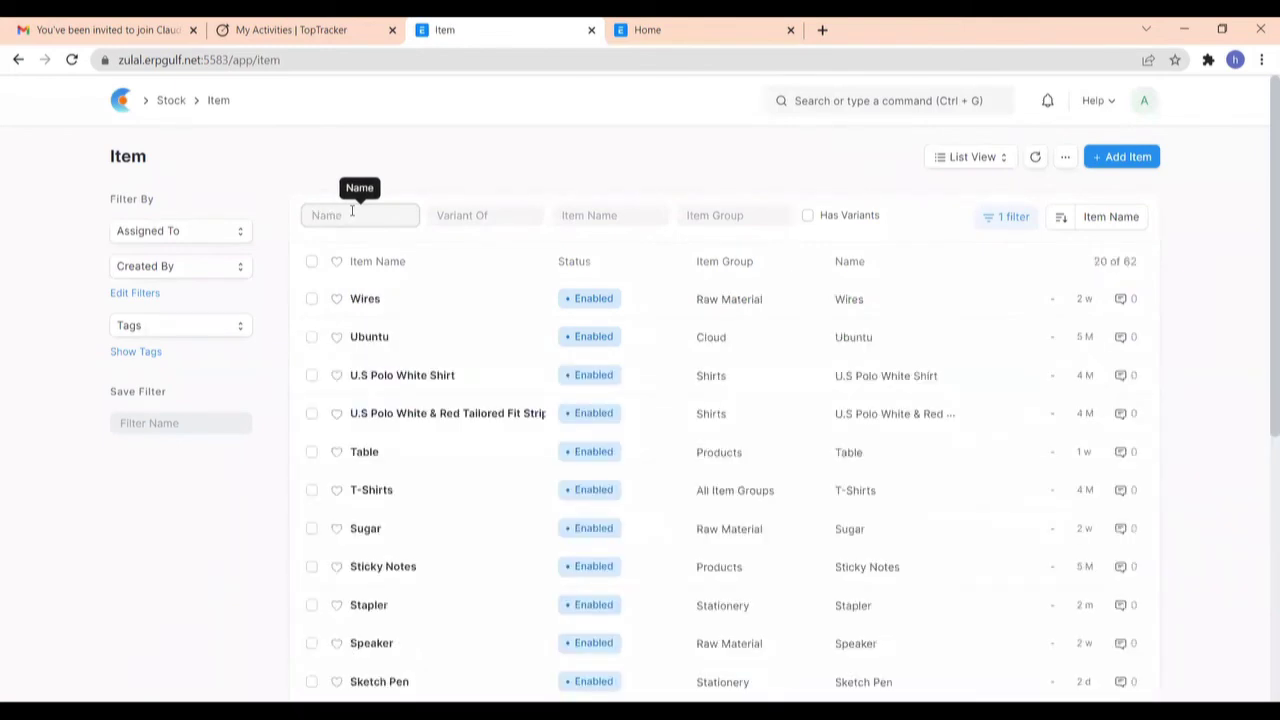
Step: Add an OMAN VAT Zero - E item tax row to Sticky Notes, save, and return Home
click(401, 566)
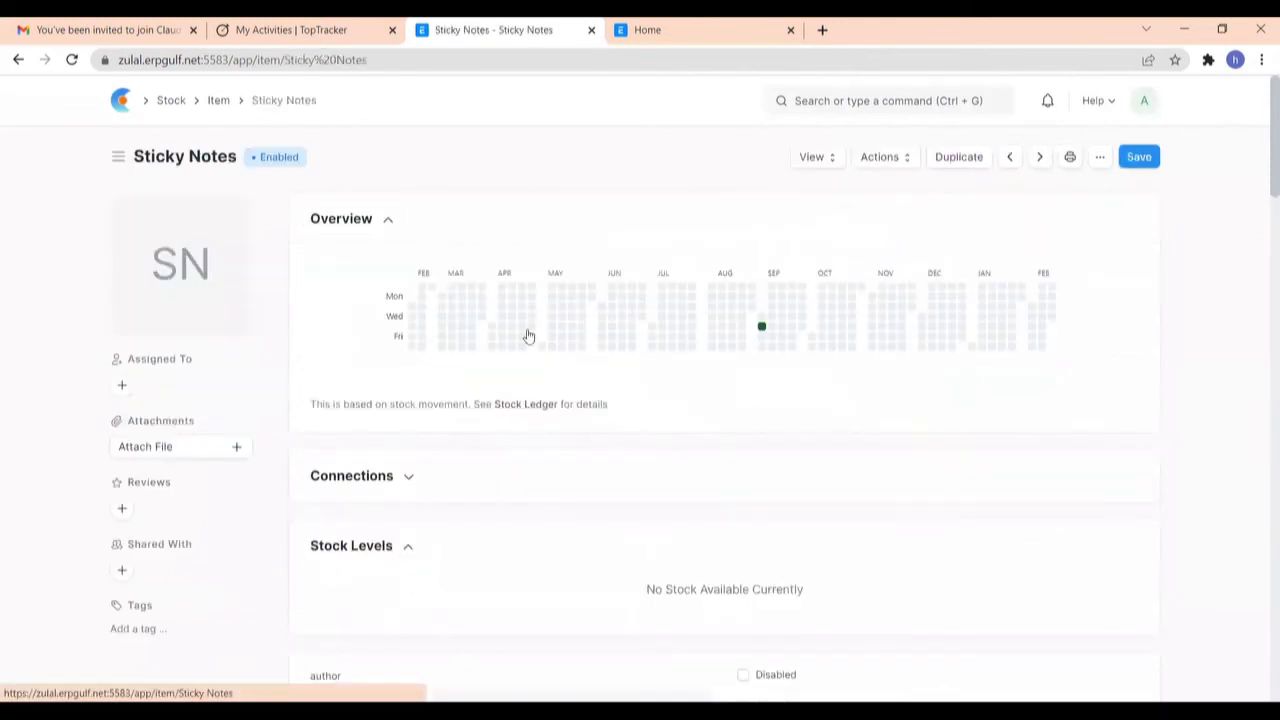
scroll(527, 335, down, 10)
scroll(527, 335, down, 13)
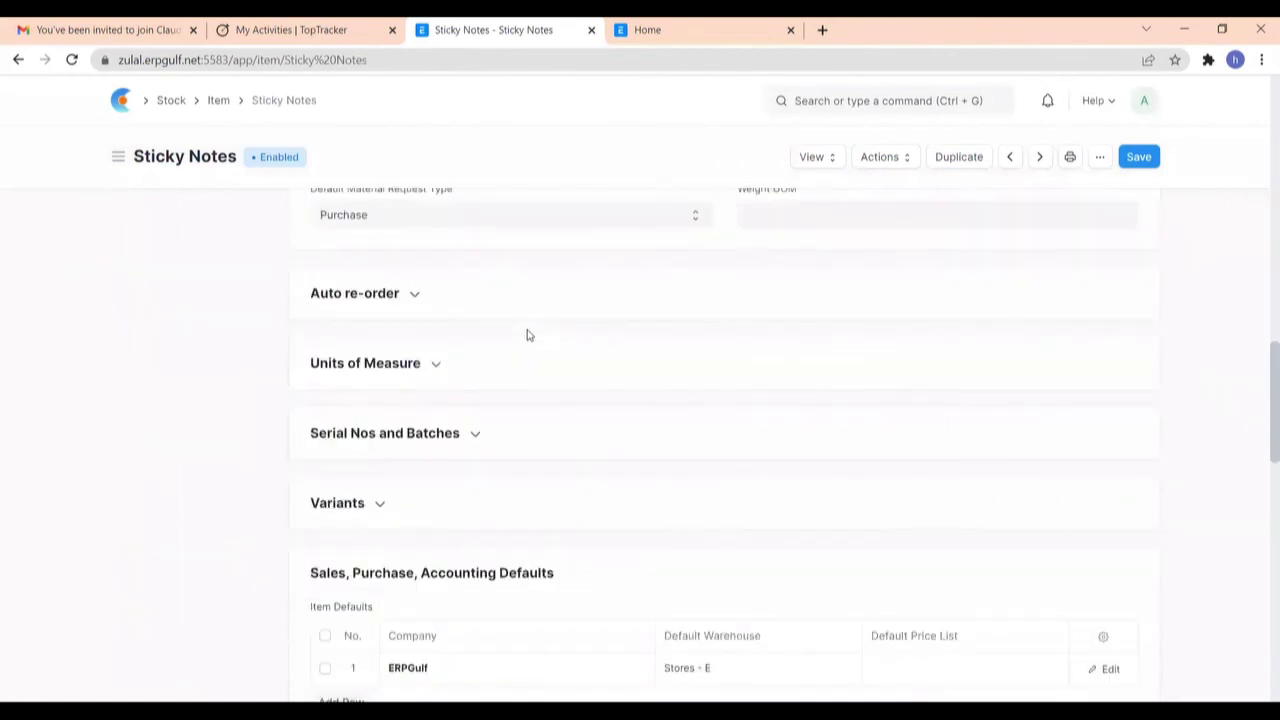
scroll(527, 335, down, 4)
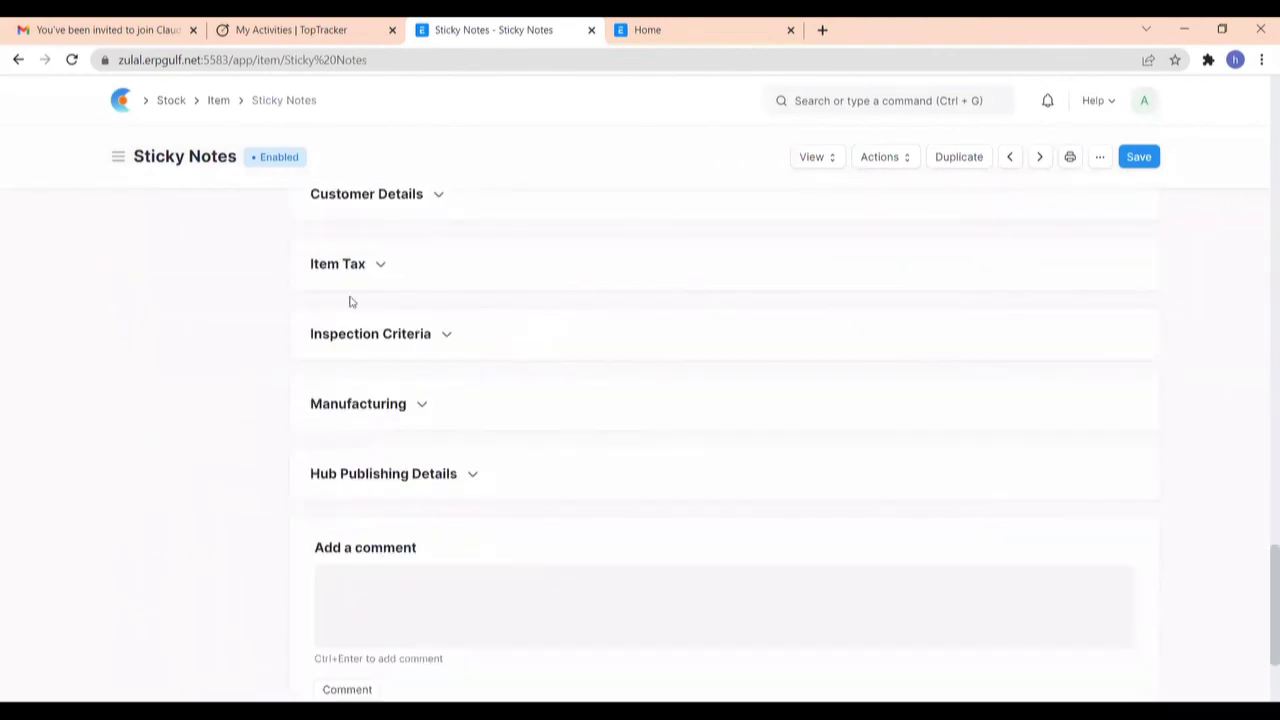
click(376, 265)
click(340, 478)
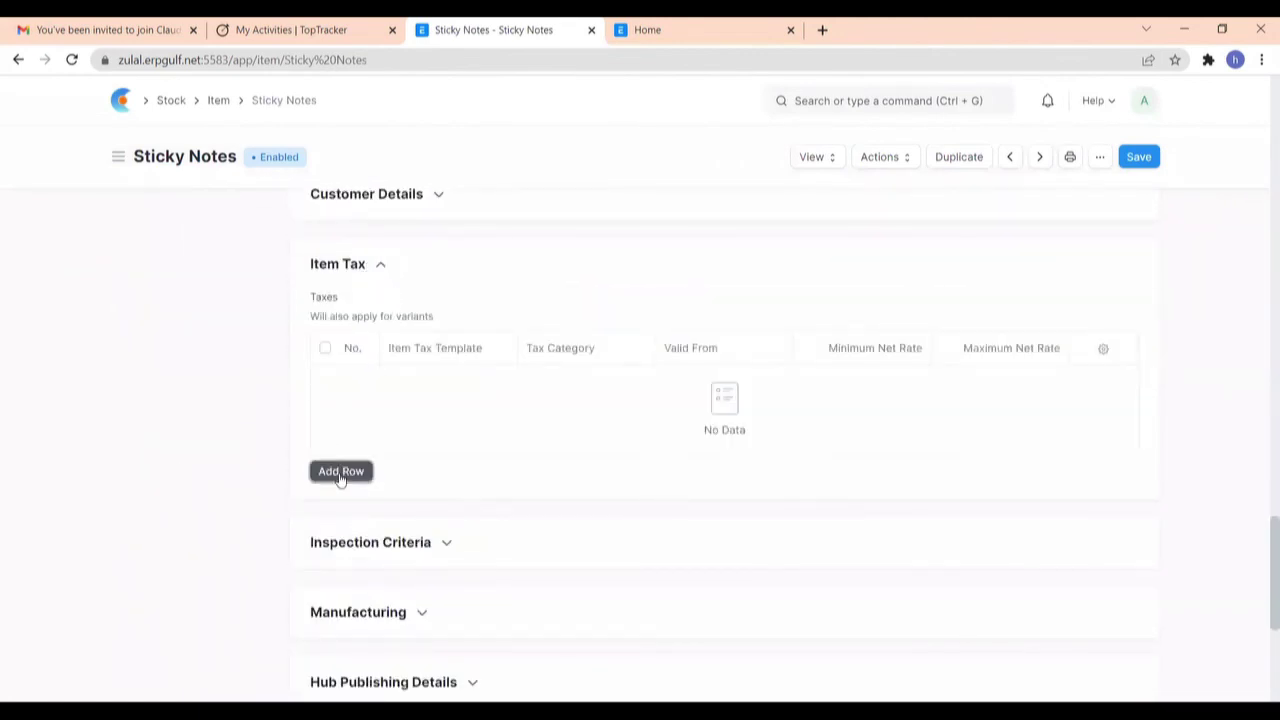
scroll(394, 317, down, 2)
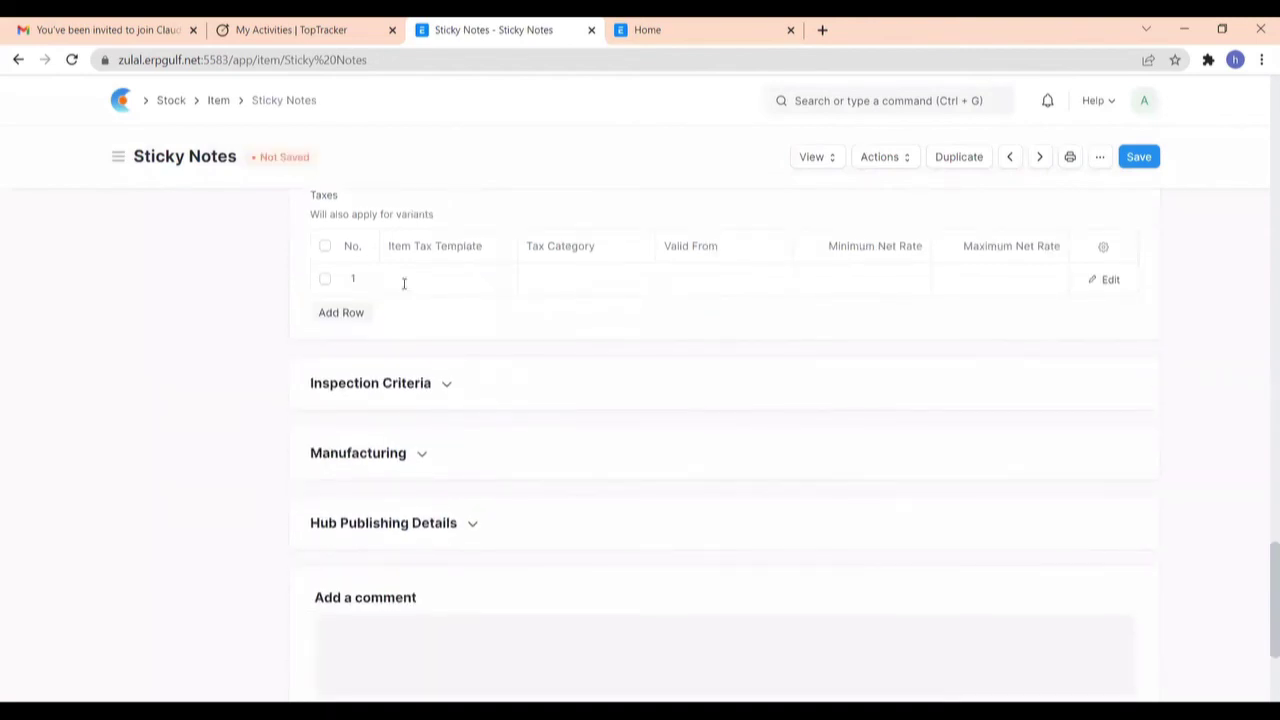
click(404, 283)
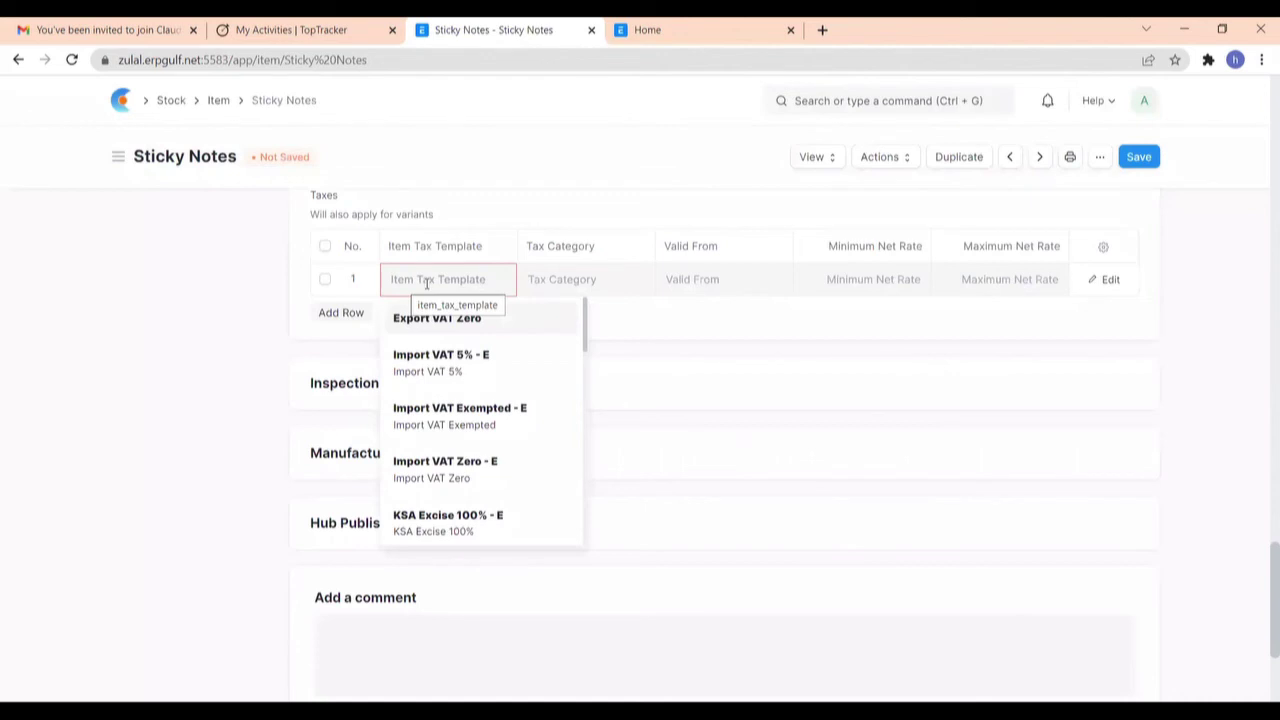
text(oman)
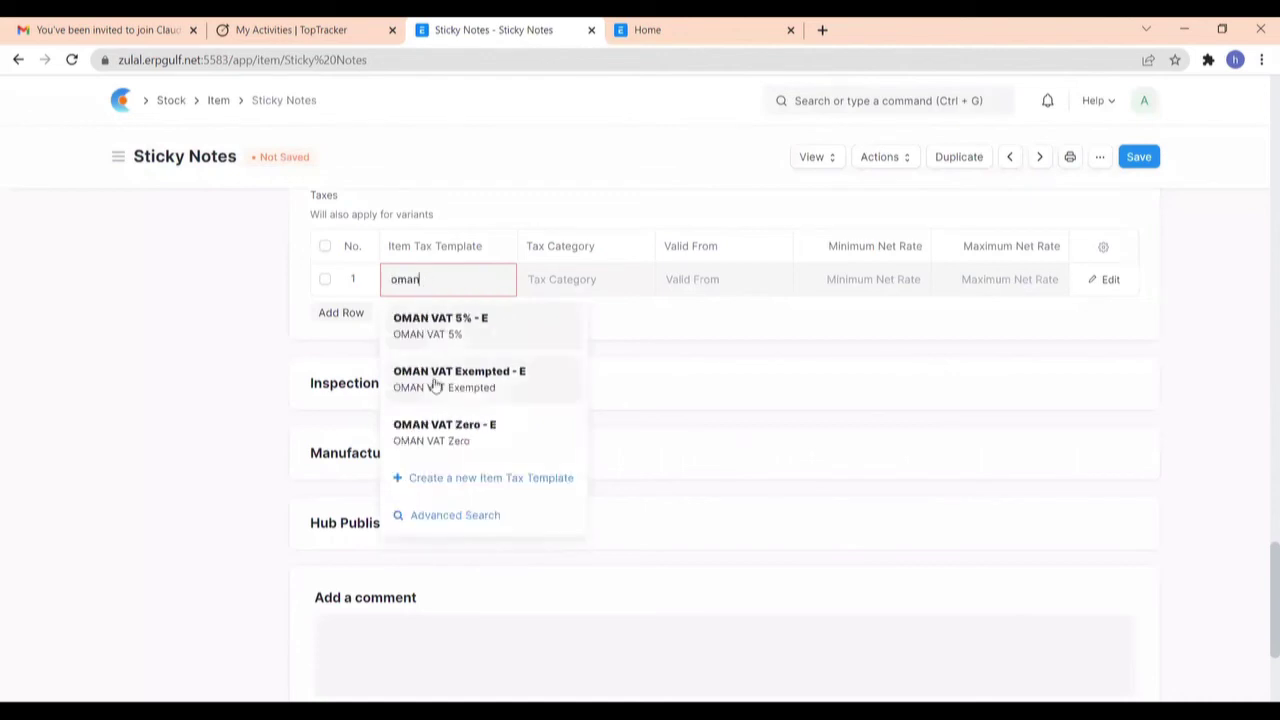
click(450, 432)
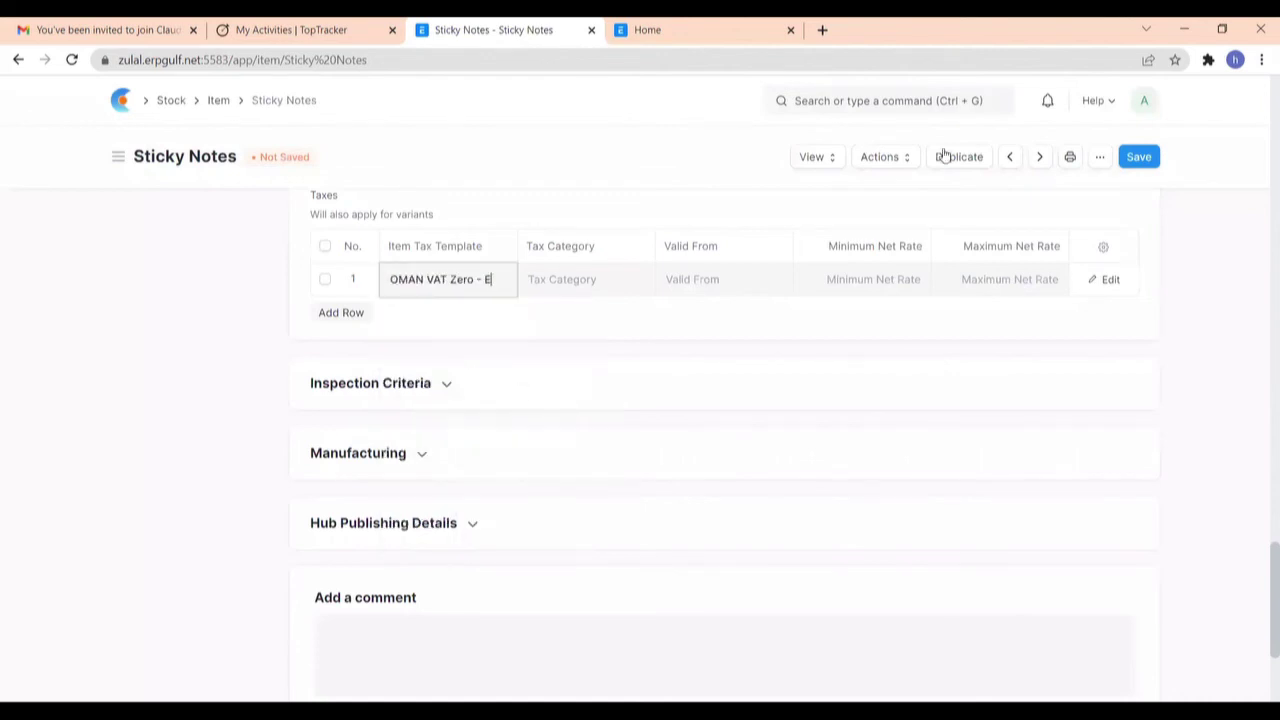
click(1140, 157)
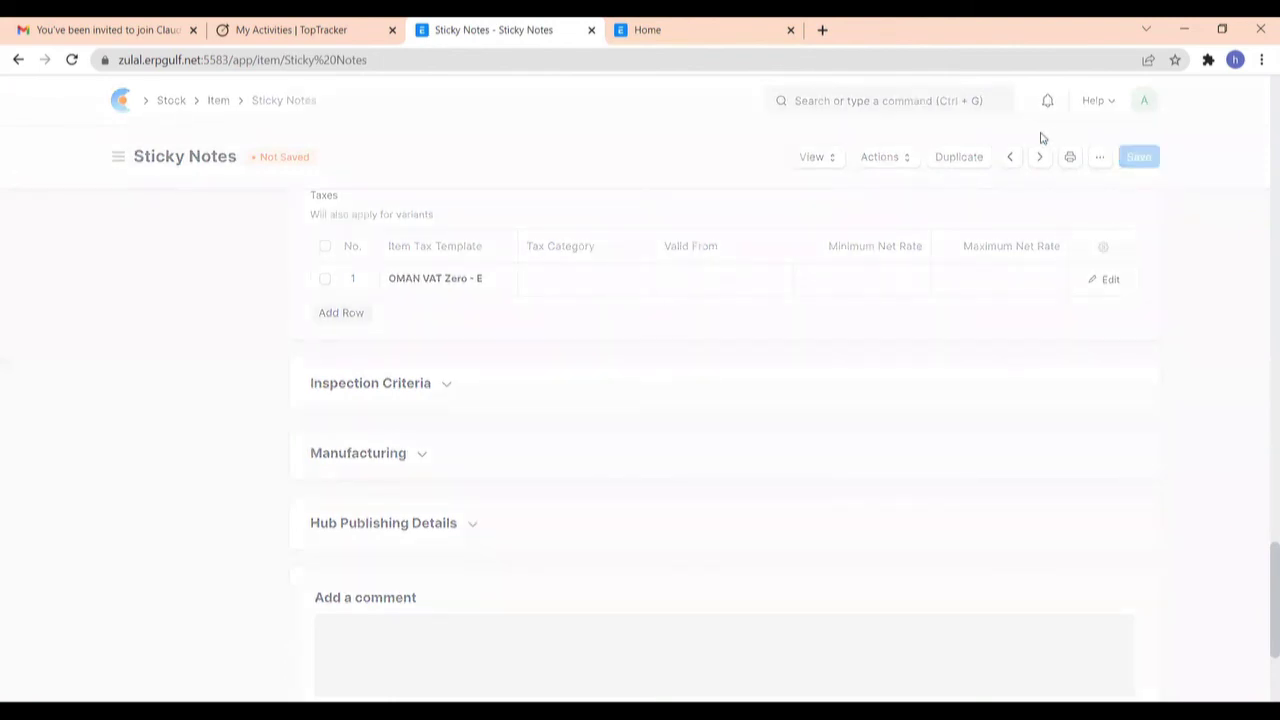
click(120, 101)
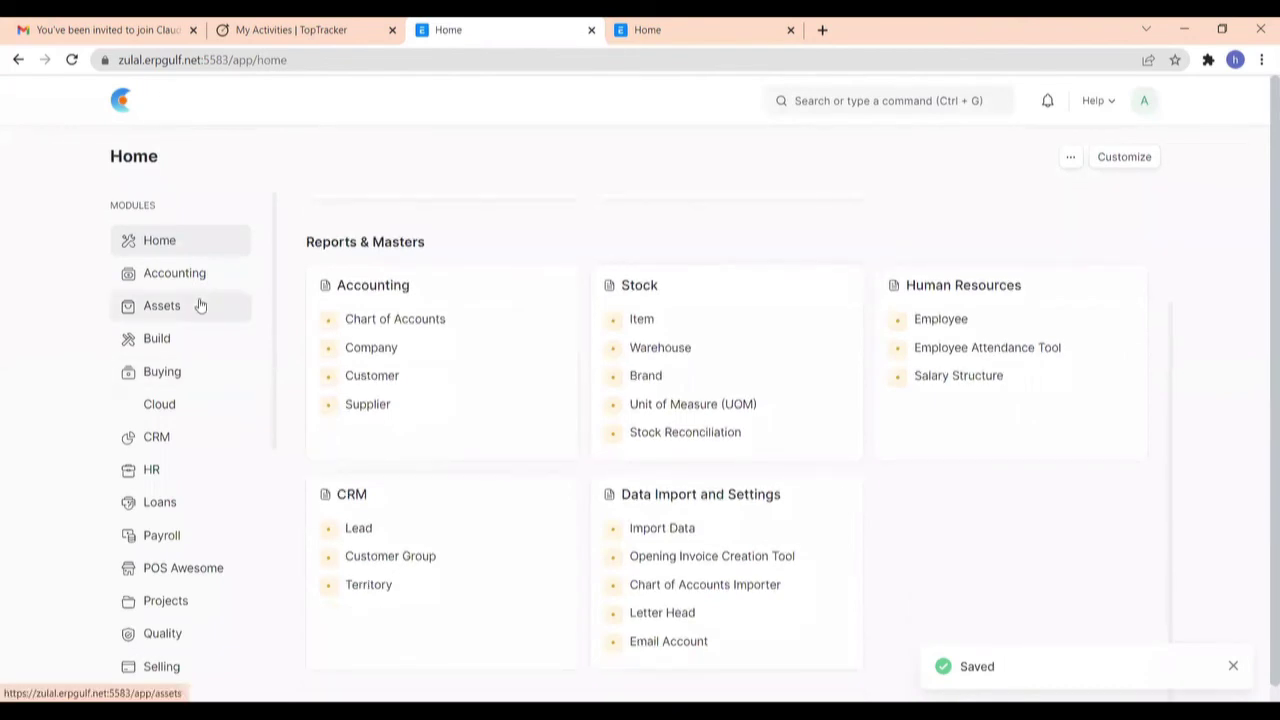
Step: Go to Buying's Purchase Invoice list and start another new purchase invoice
click(200, 279)
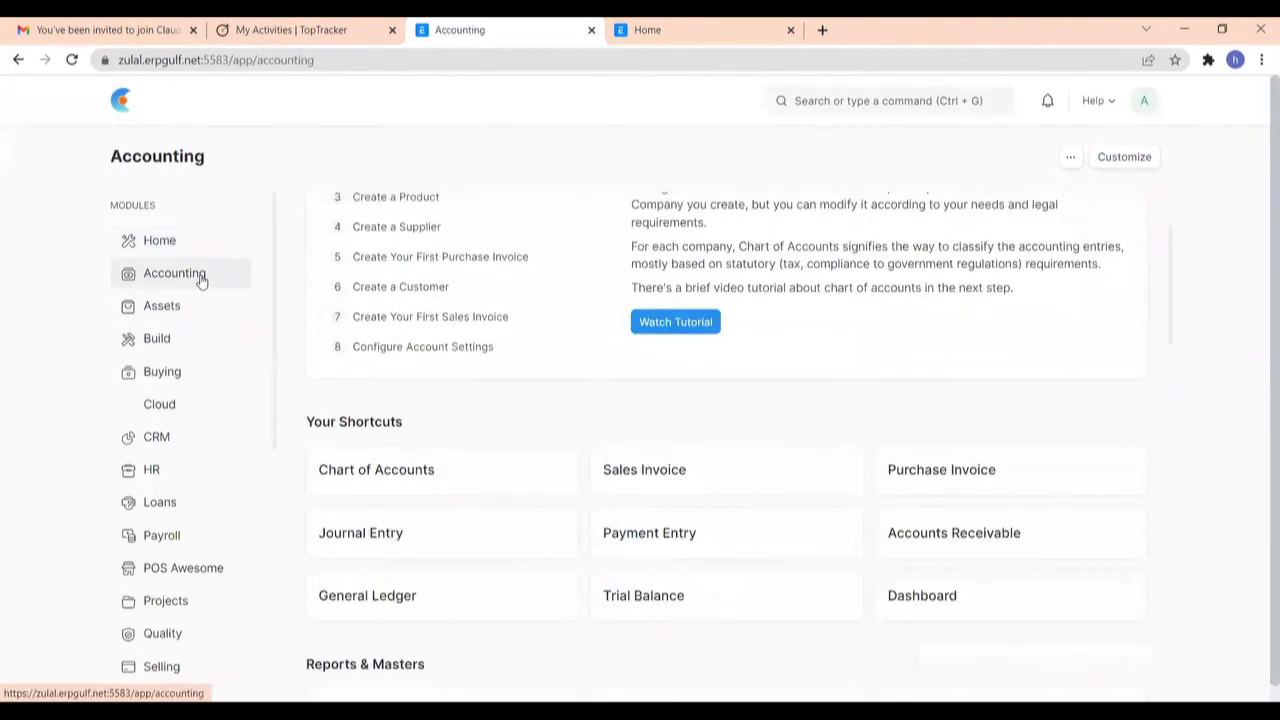
click(194, 252)
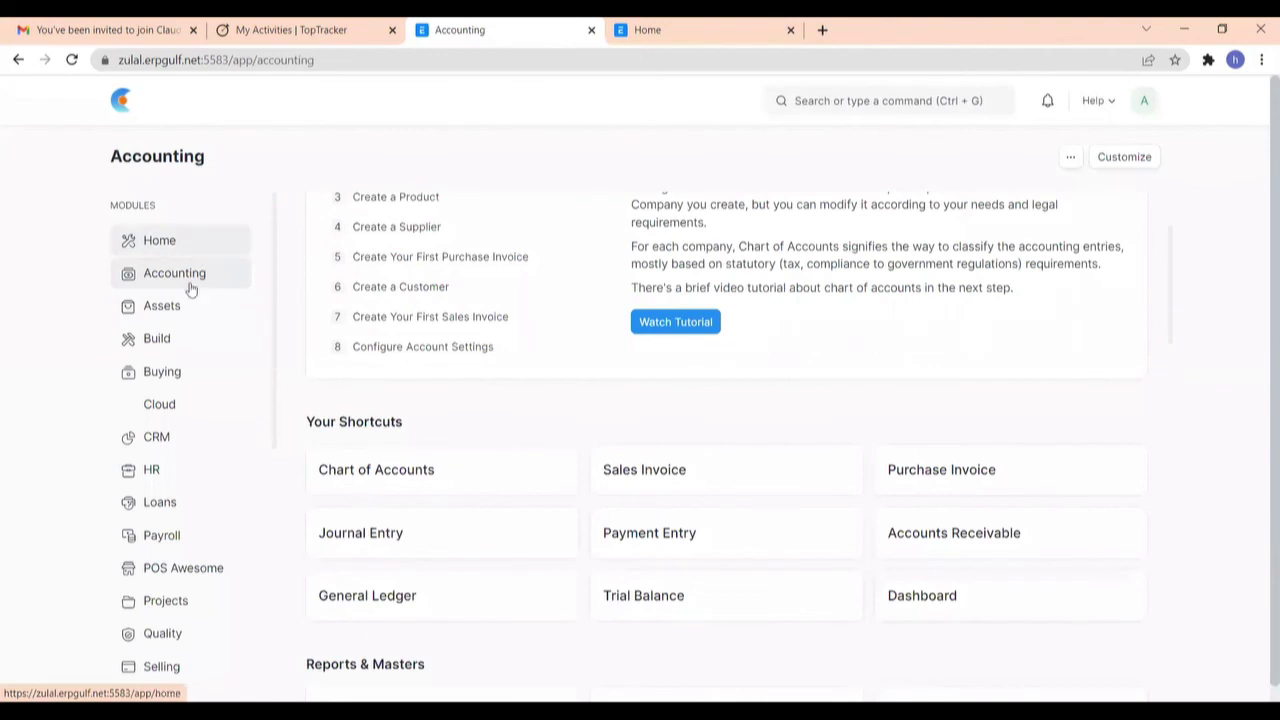
click(162, 381)
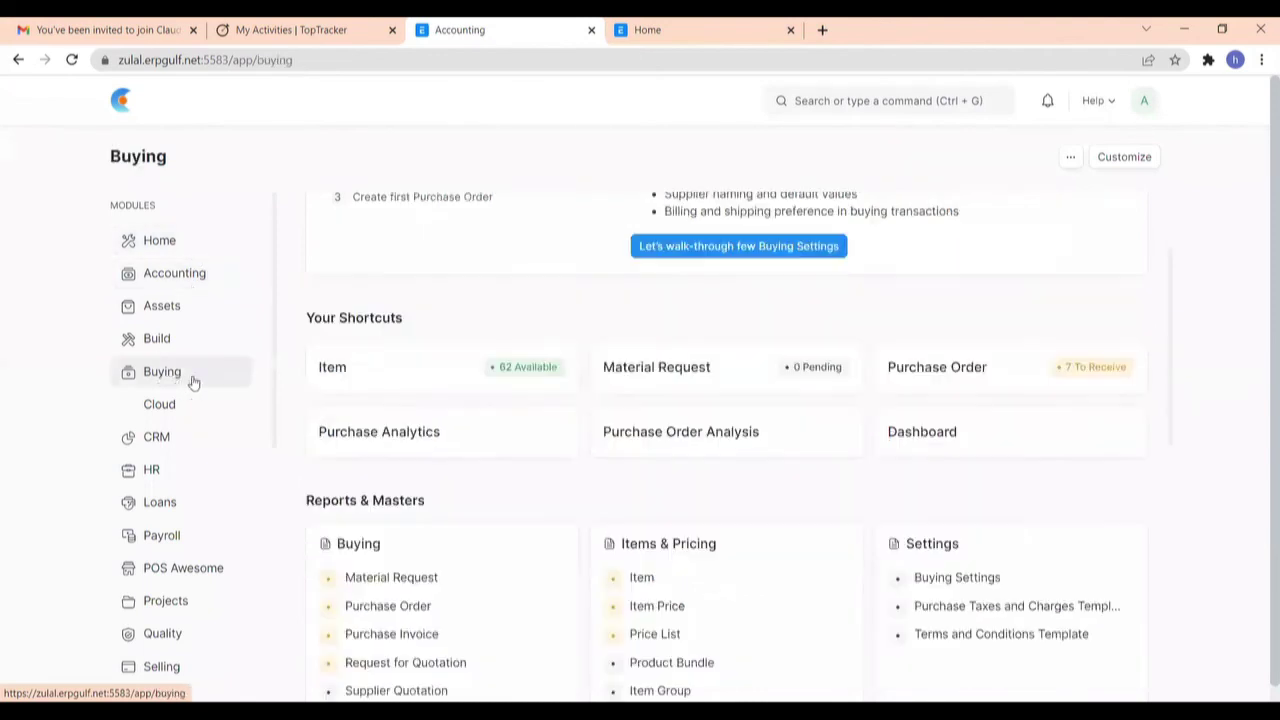
scroll(357, 414, down, 5)
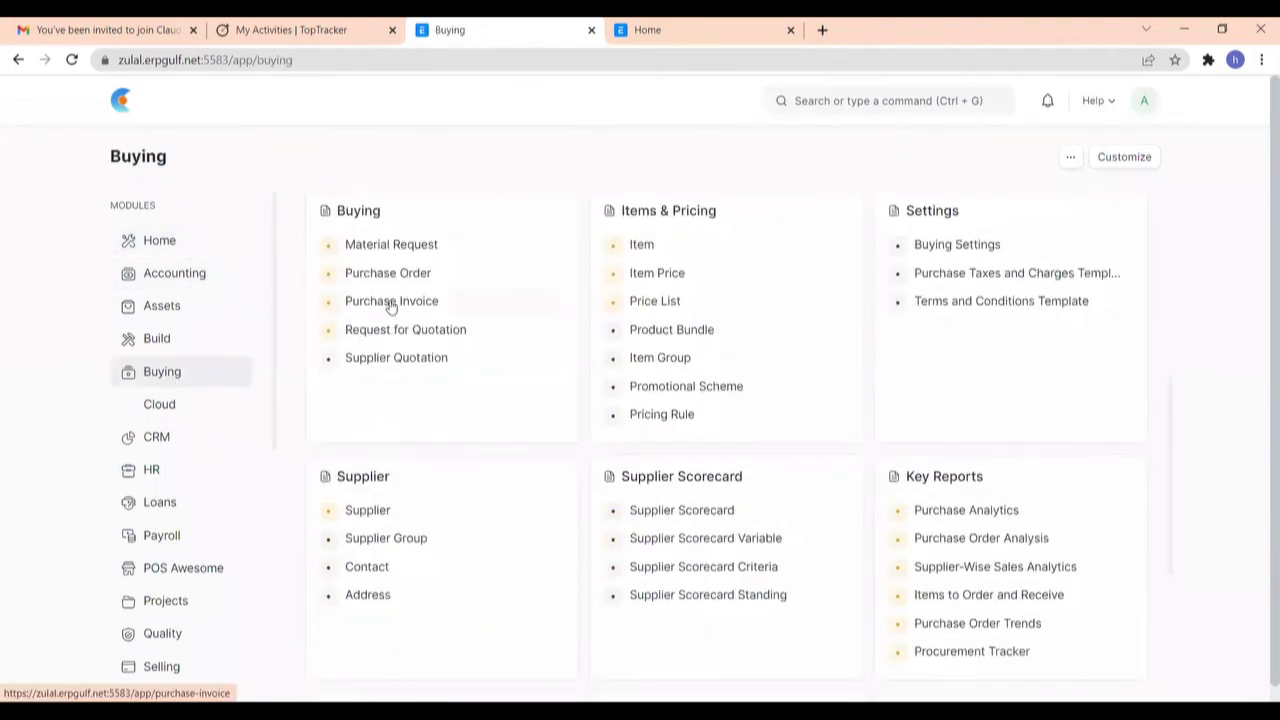
click(391, 307)
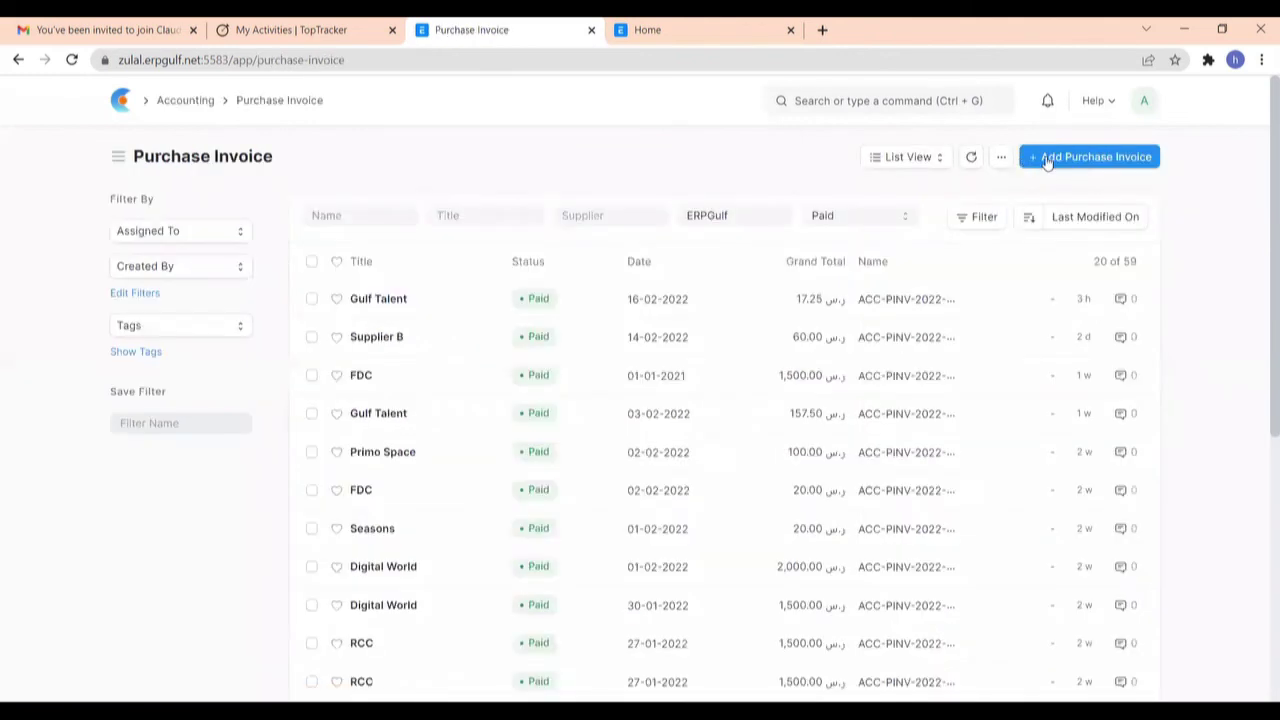
click(1046, 159)
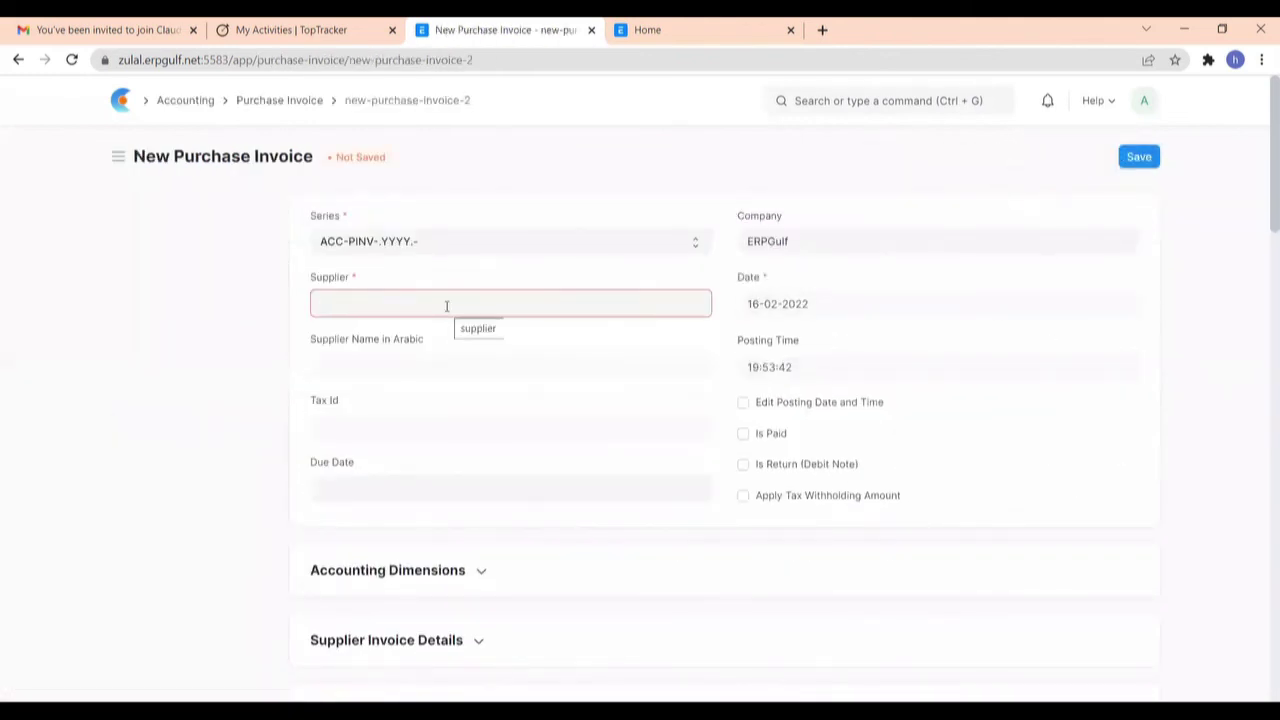
Step: Set the purchase invoice supplier to Digital World
click(447, 307)
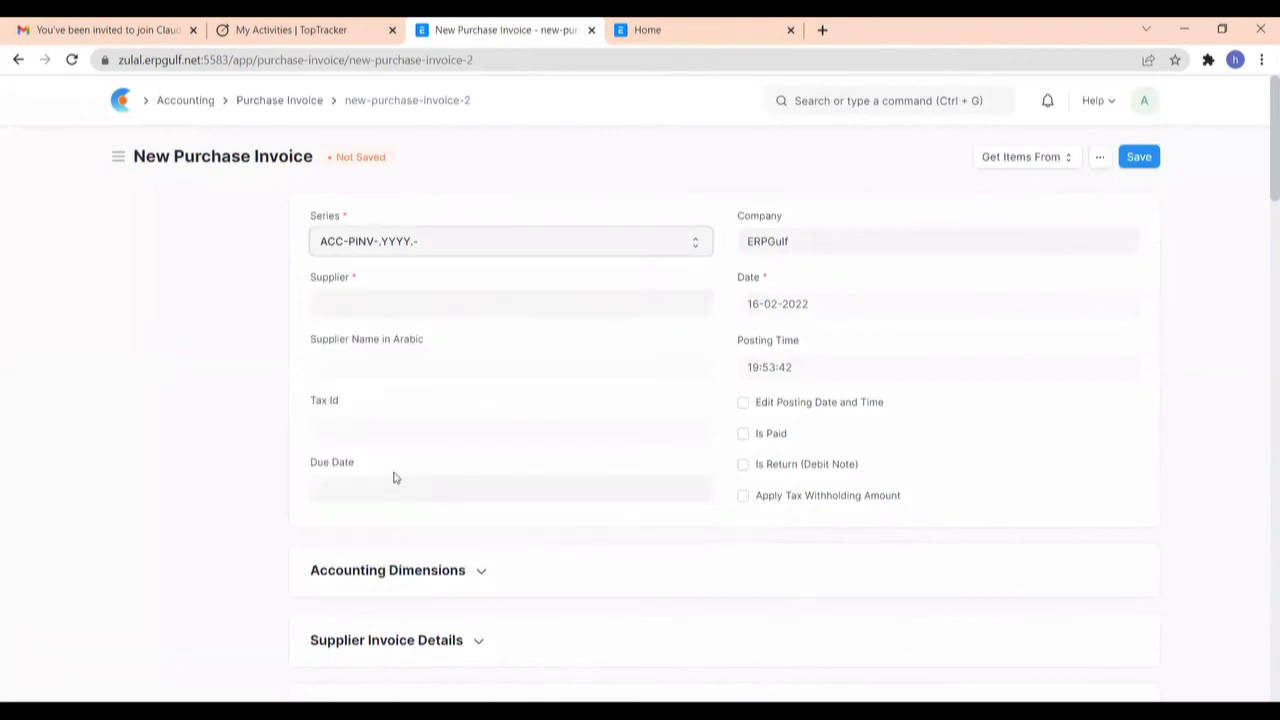
click(351, 309)
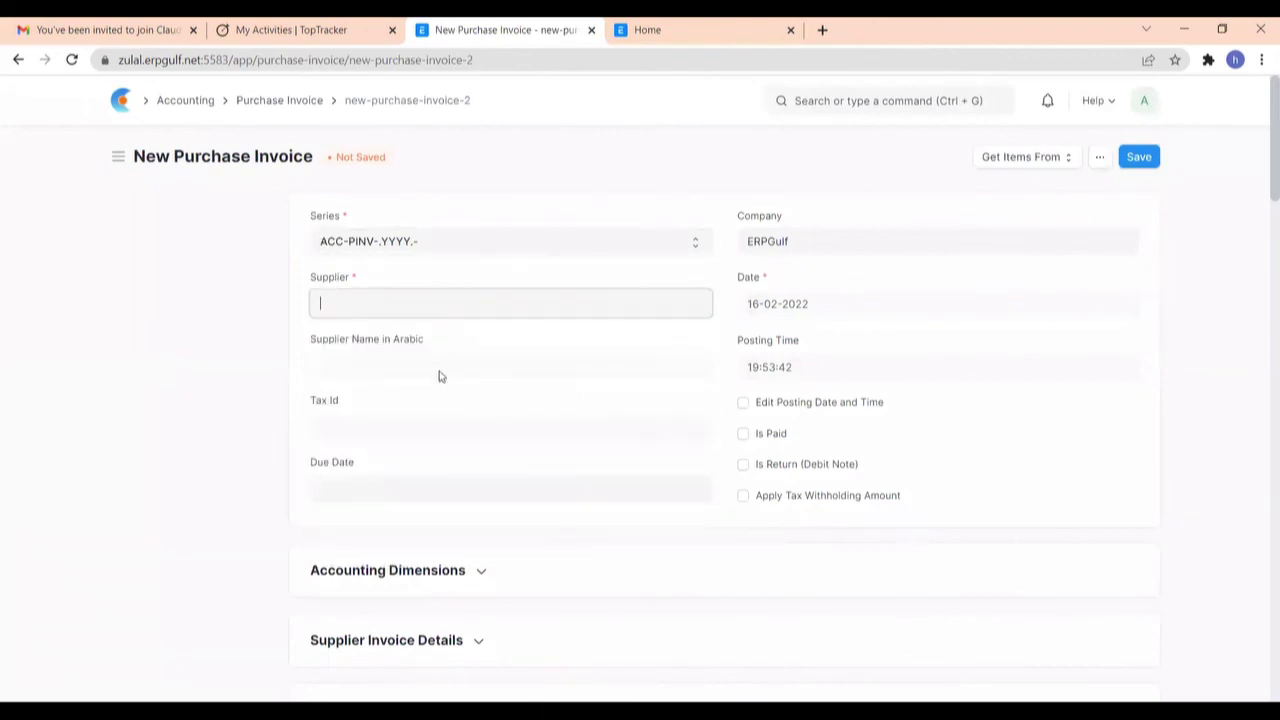
scroll(431, 415, down, 3)
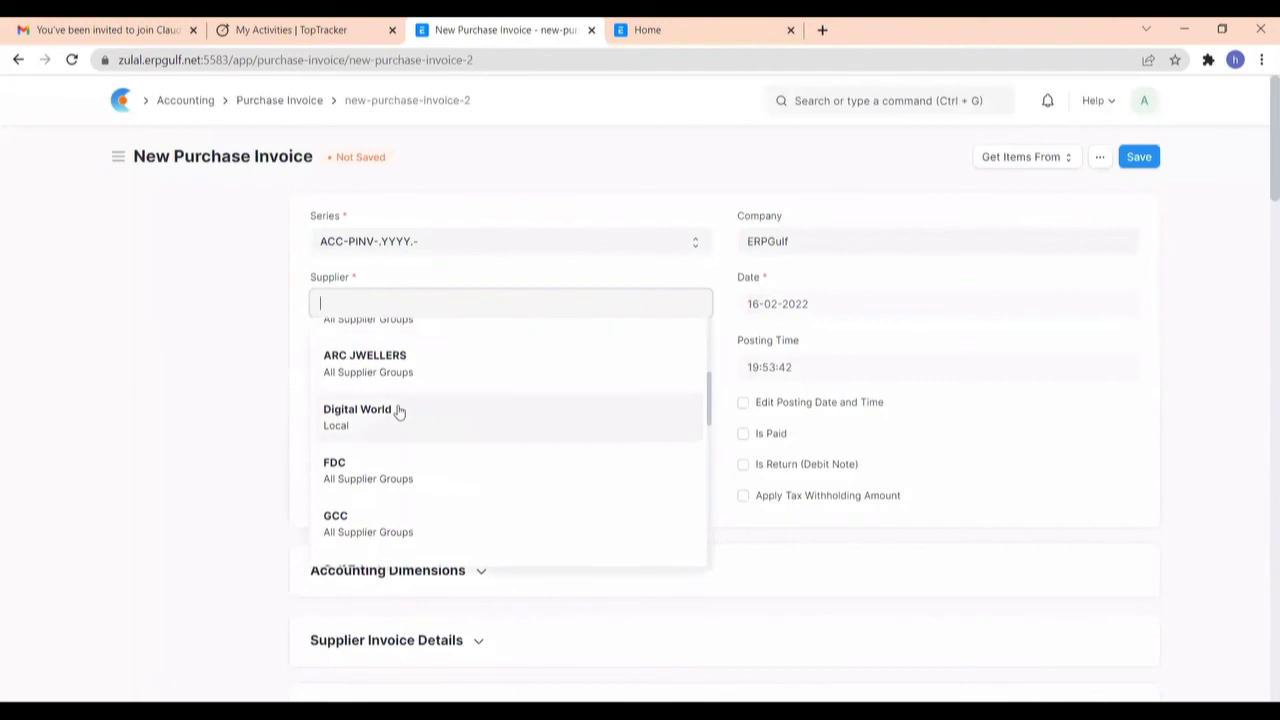
click(398, 412)
scroll(850, 314, down, 1)
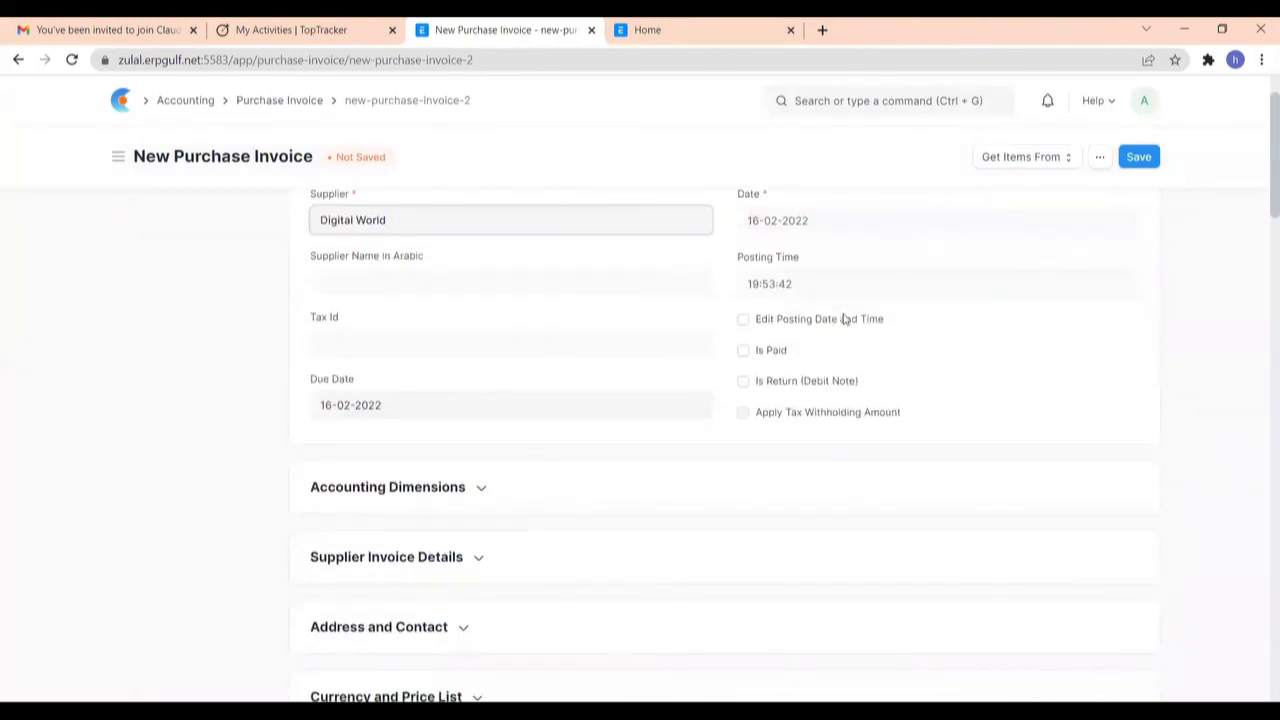
scroll(843, 318, down, 7)
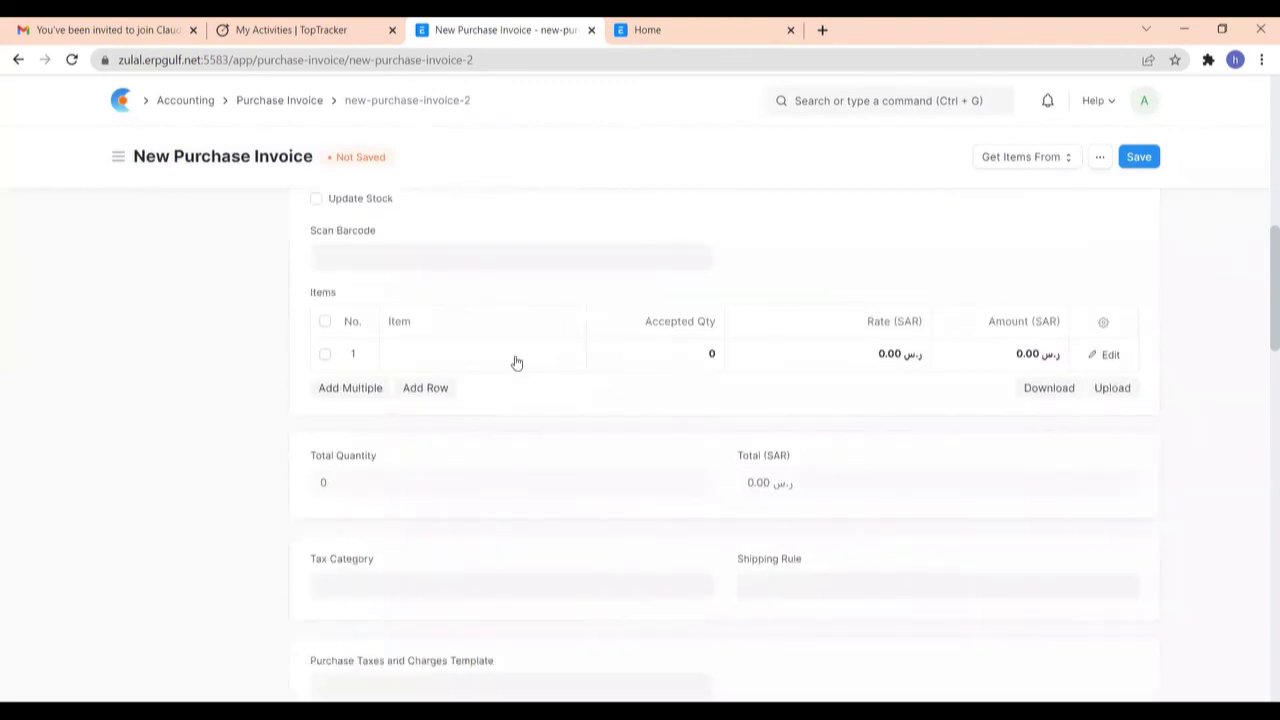
Step: Add 10 Sticky Notes at 3.00, taxed under the zero-rated OMAN VAT Zero - E row
click(489, 353)
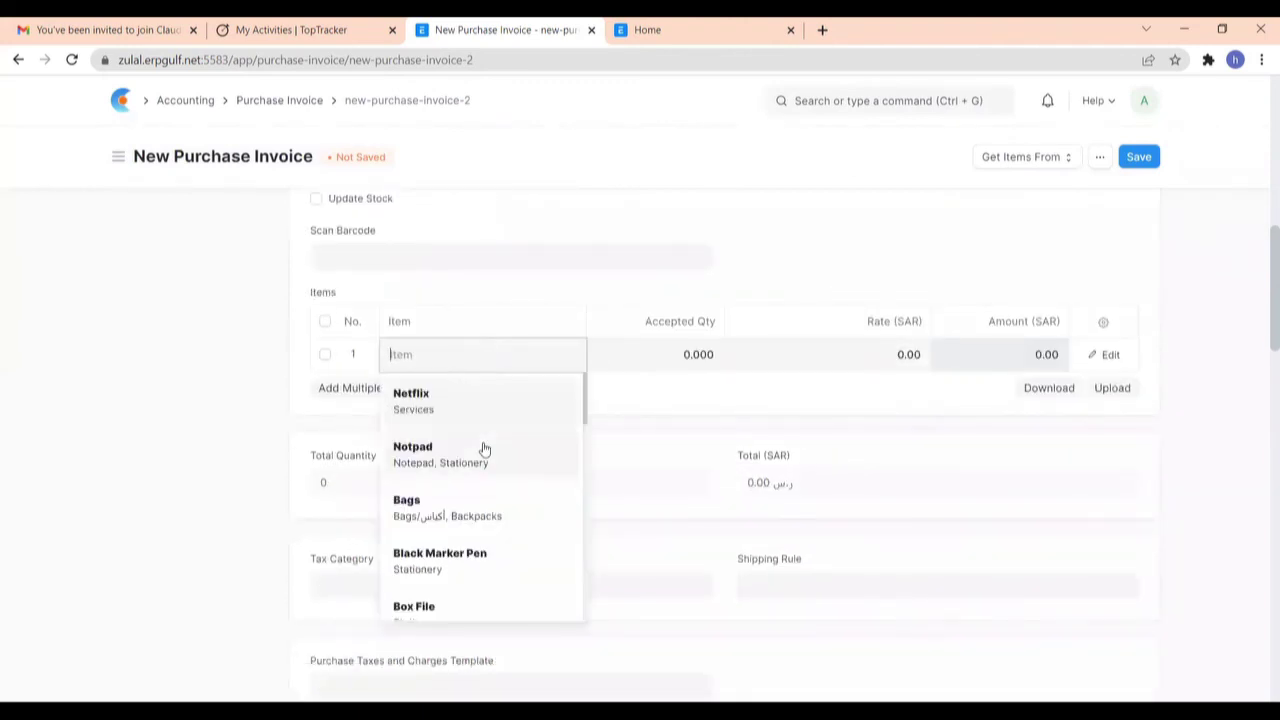
text(sticky)
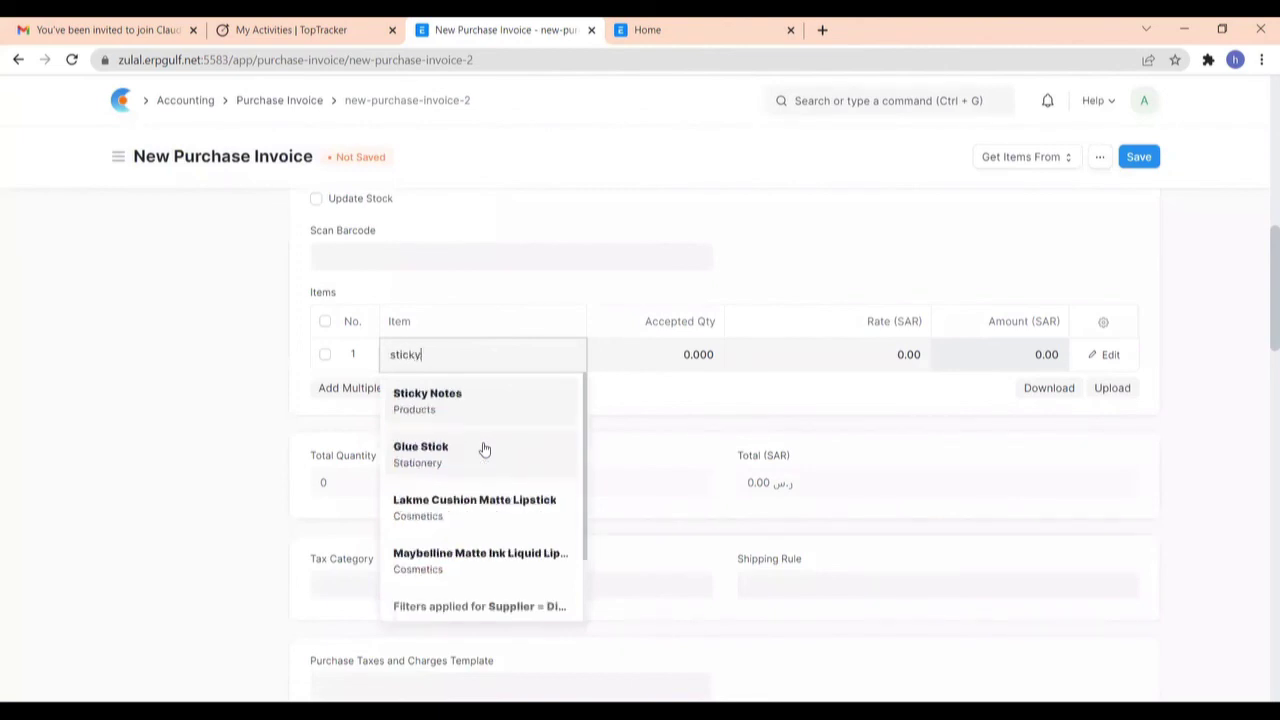
click(466, 417)
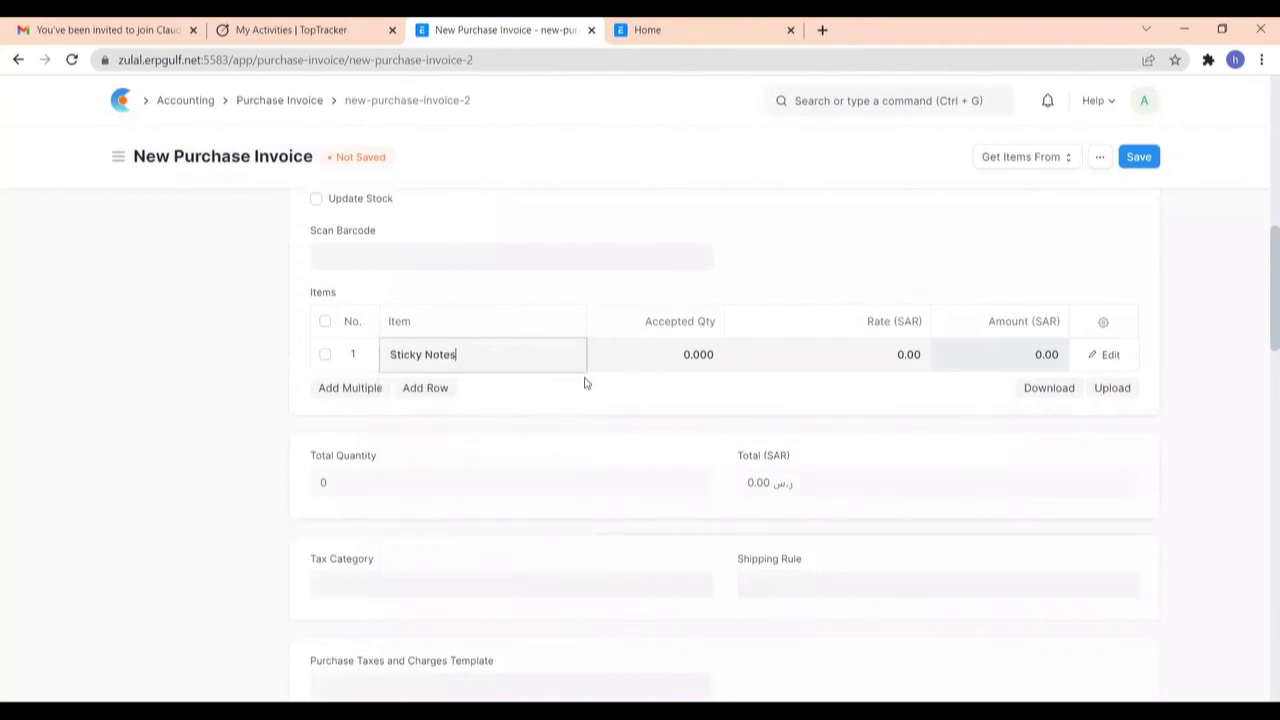
click(659, 354)
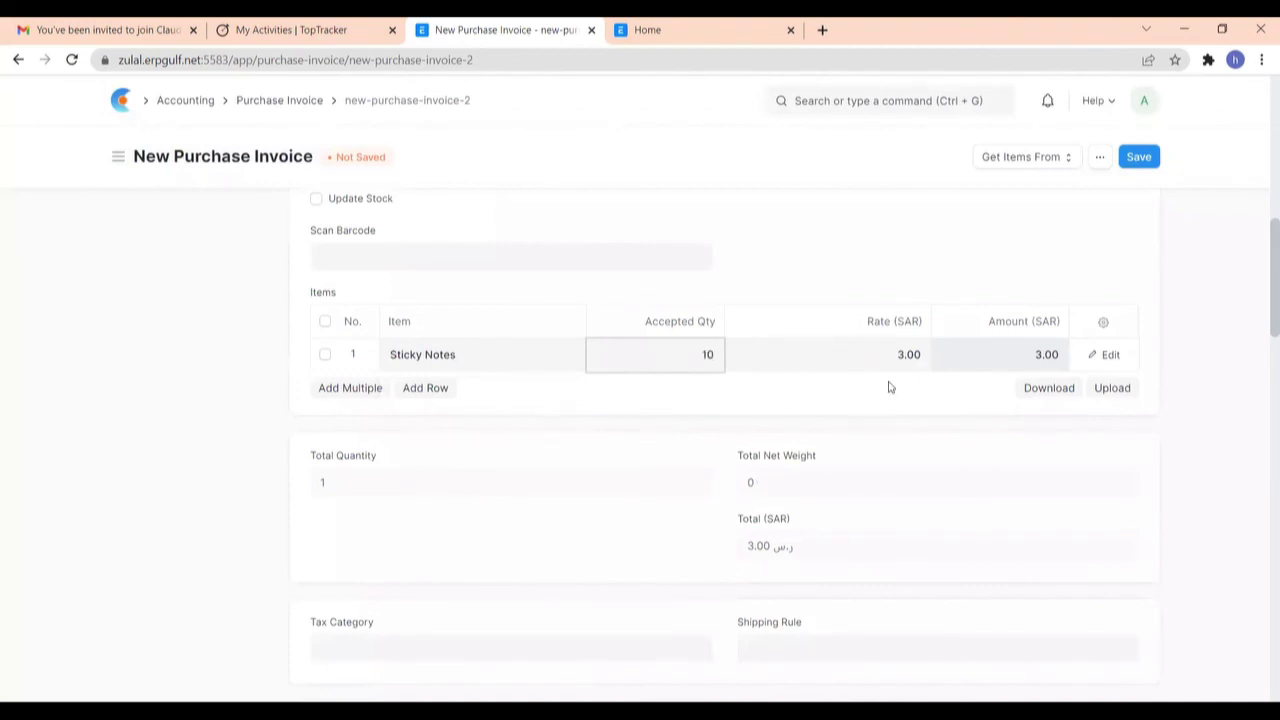
scroll(890, 387, down, 1)
scroll(890, 394, down, 3)
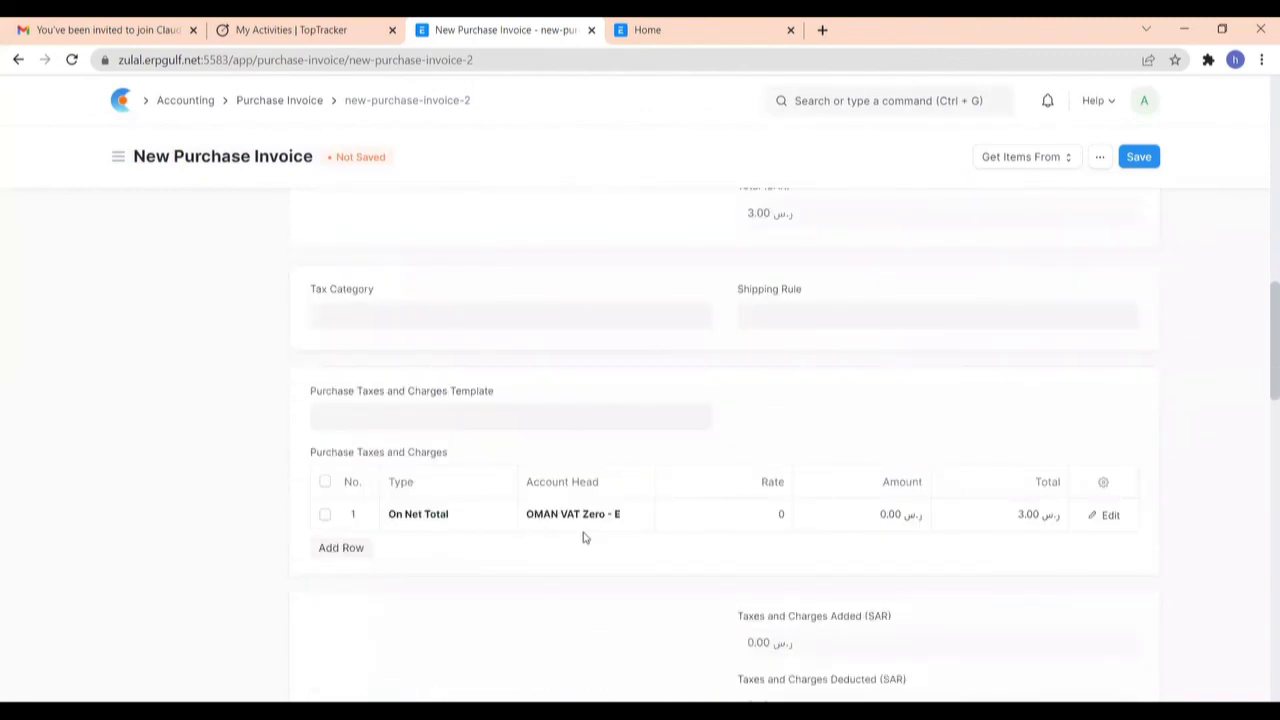
Step: Save and submit the Digital World invoice as ACC-PINV-2022-00032, Unpaid at 30.00 with 0.00 tax
click(1146, 158)
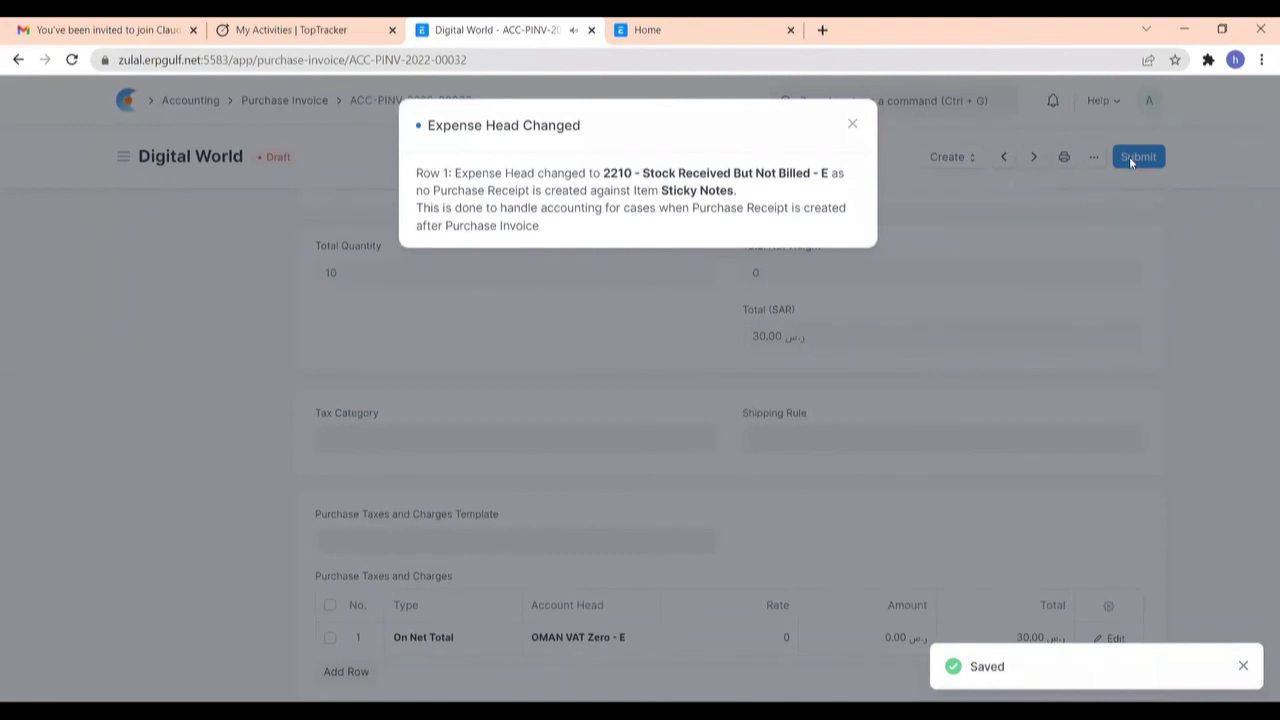
click(1129, 189)
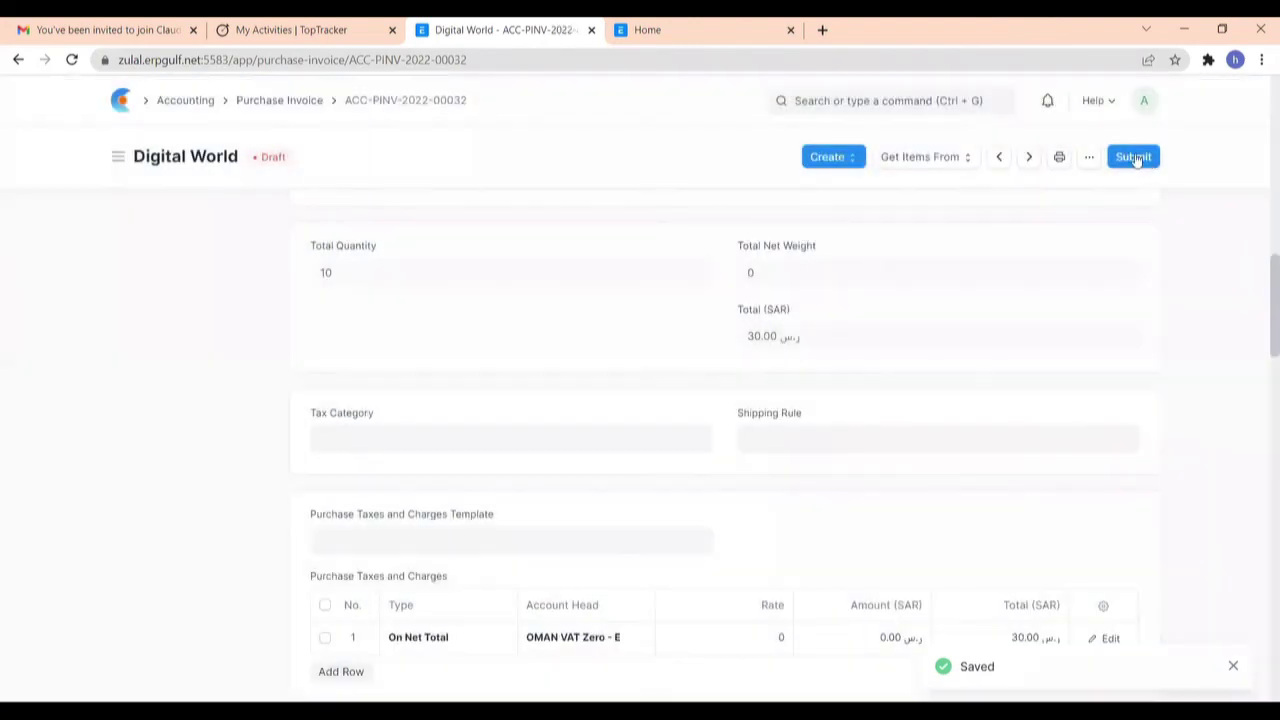
click(1134, 160)
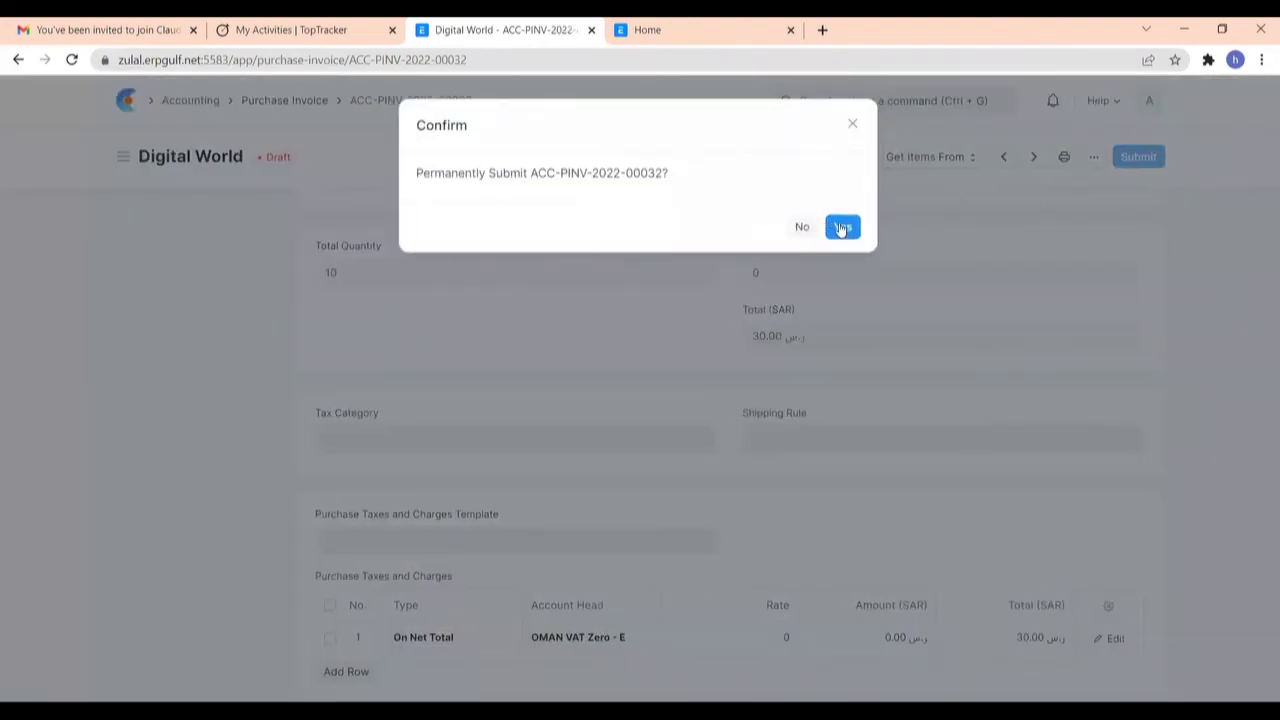
click(806, 227)
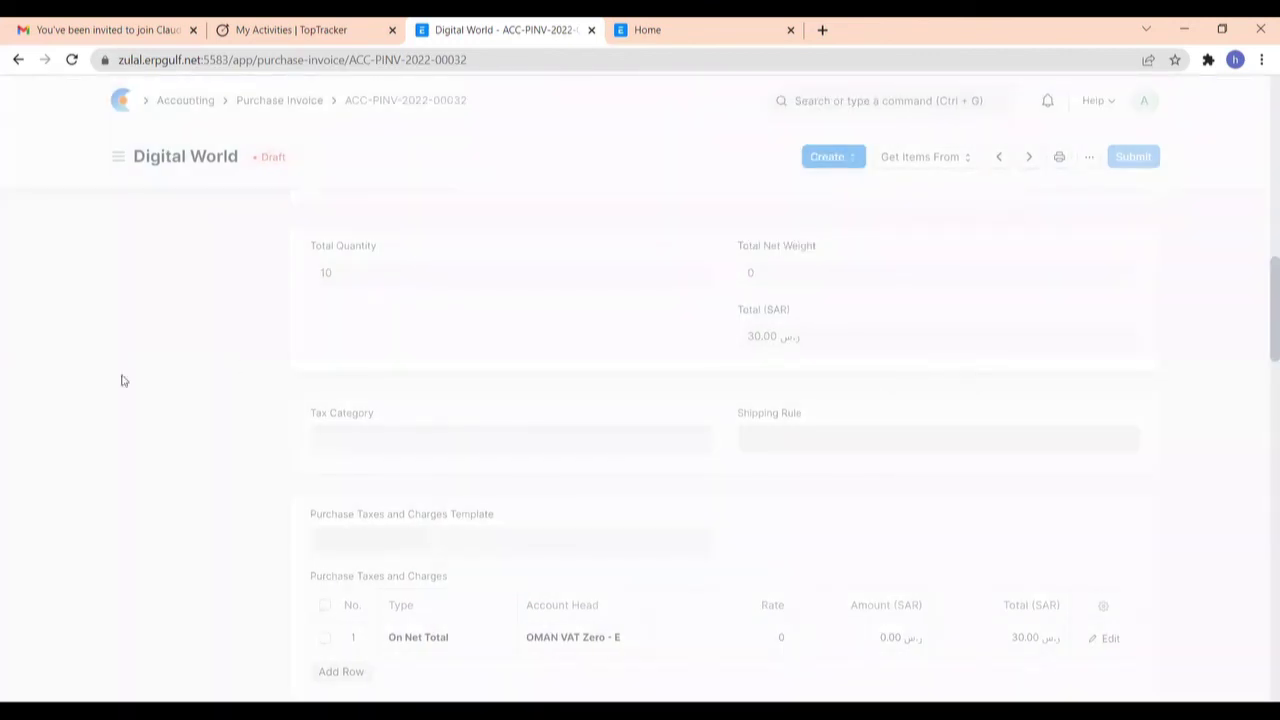
scroll(114, 363, down, 5)
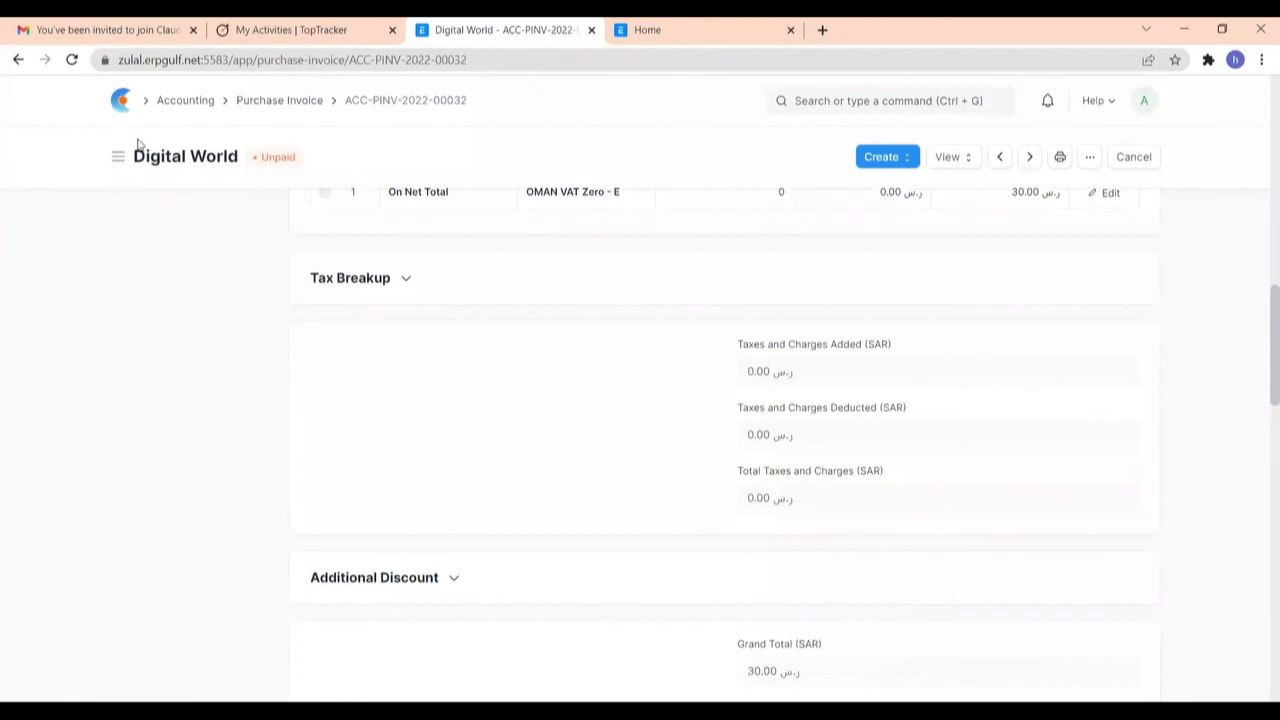
Step: Rebuild the OMAN VAT Report so Zero Rated Purchases reads 30.00 and the purchases total 45.00
key(alt+Left)
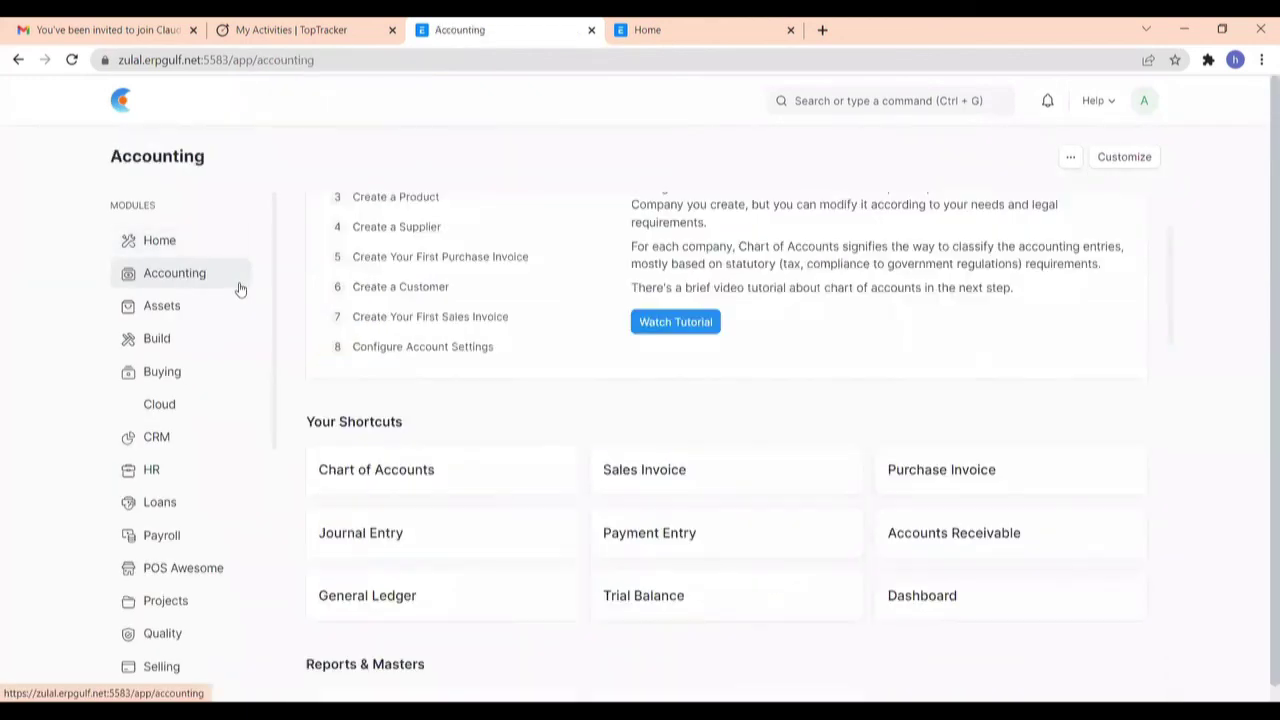
scroll(572, 415, down, 12)
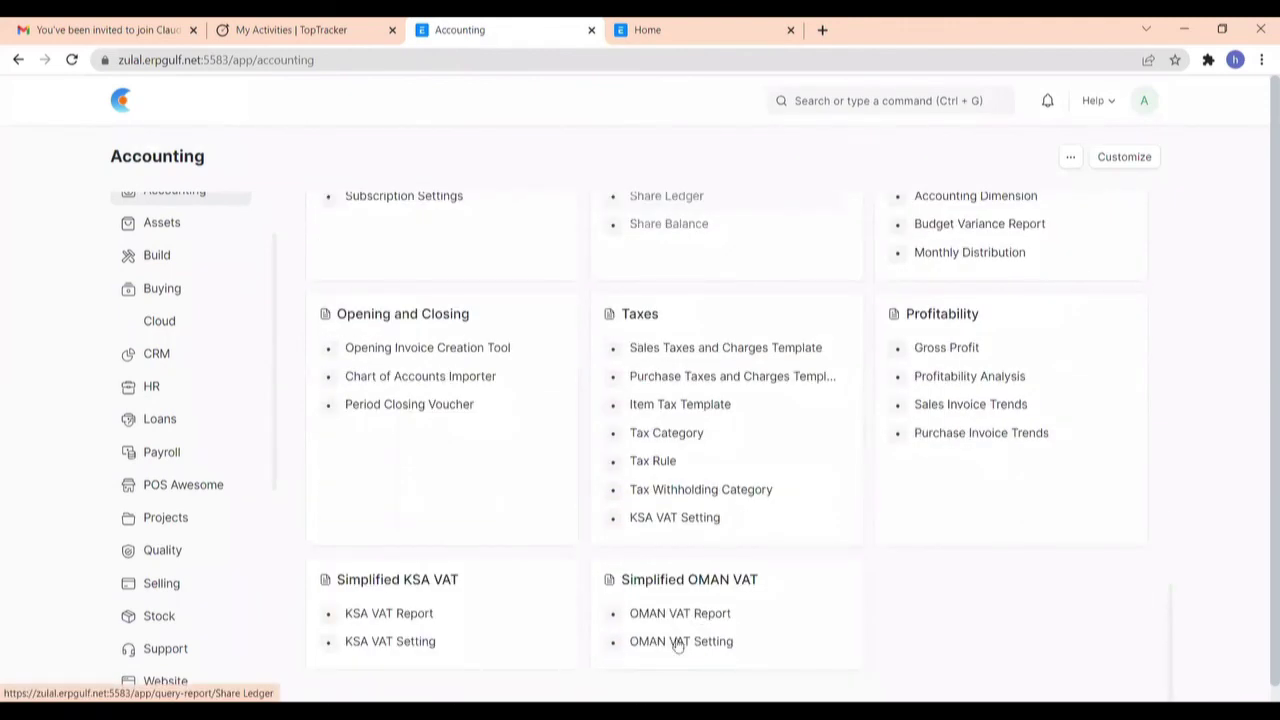
click(680, 614)
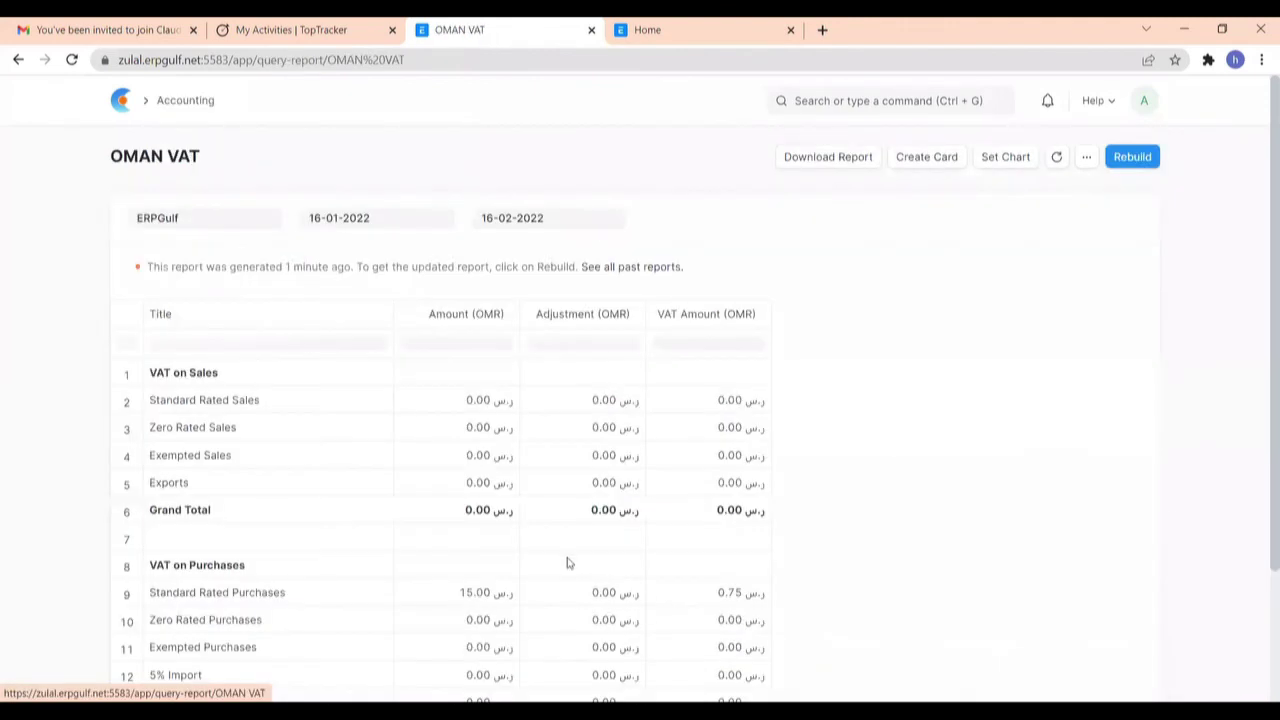
scroll(566, 560, down, 2)
scroll(668, 474, up, 2)
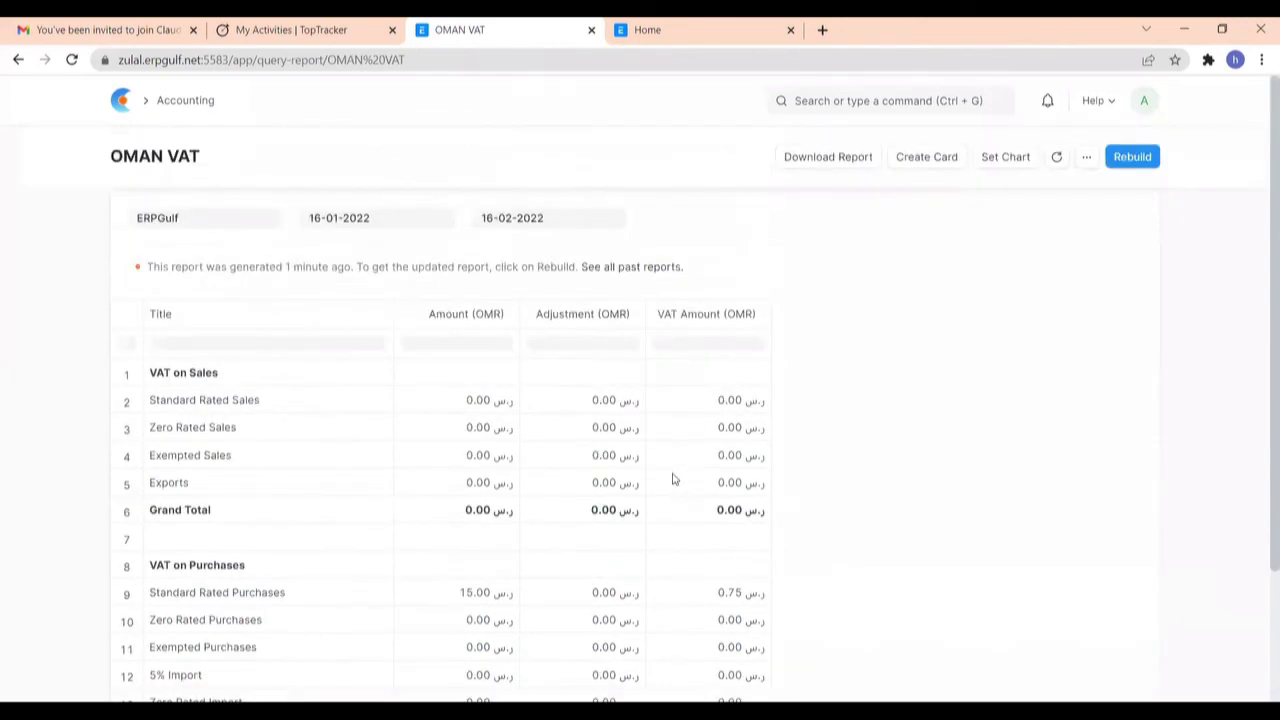
click(1133, 160)
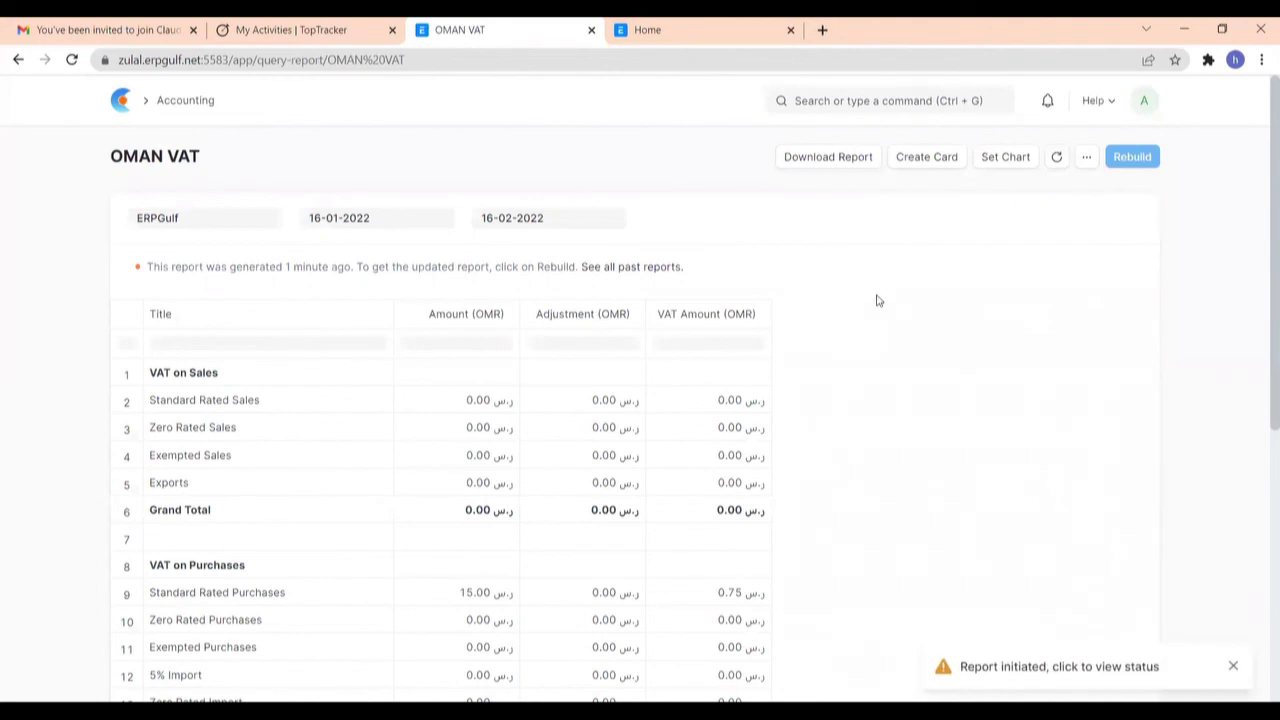
scroll(857, 343, down, 2)
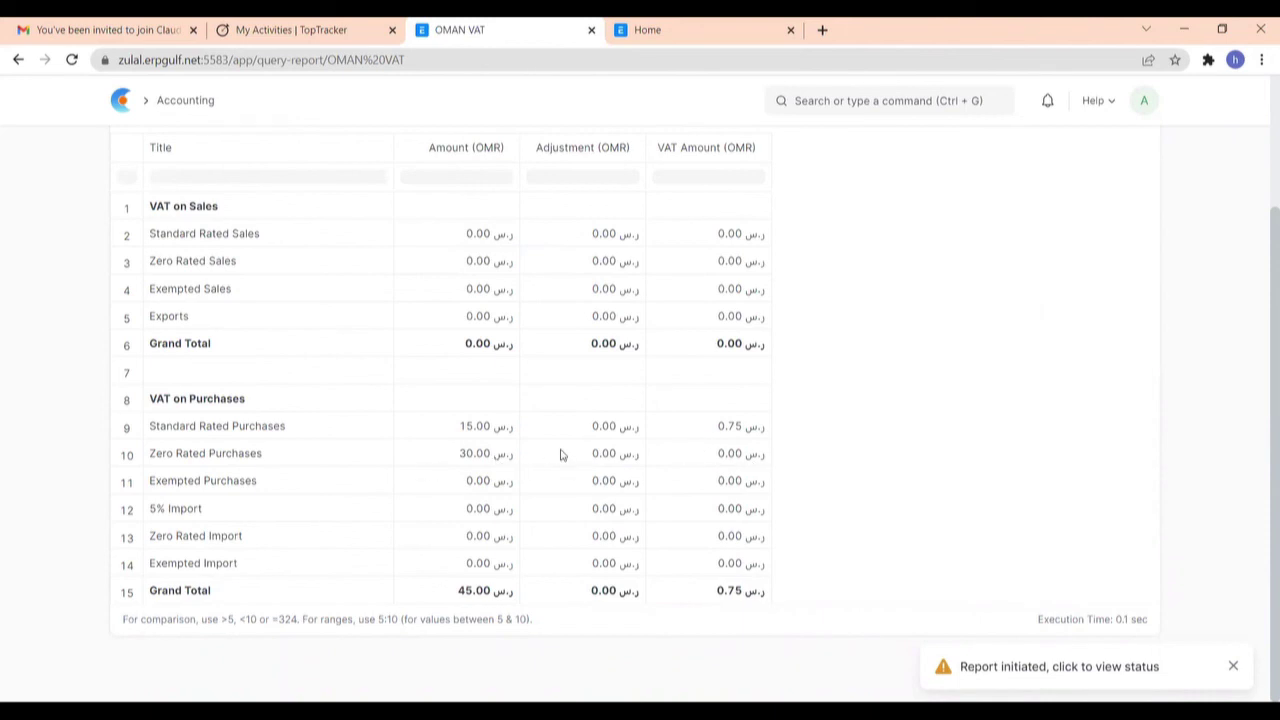
scroll(561, 455, up, 3)
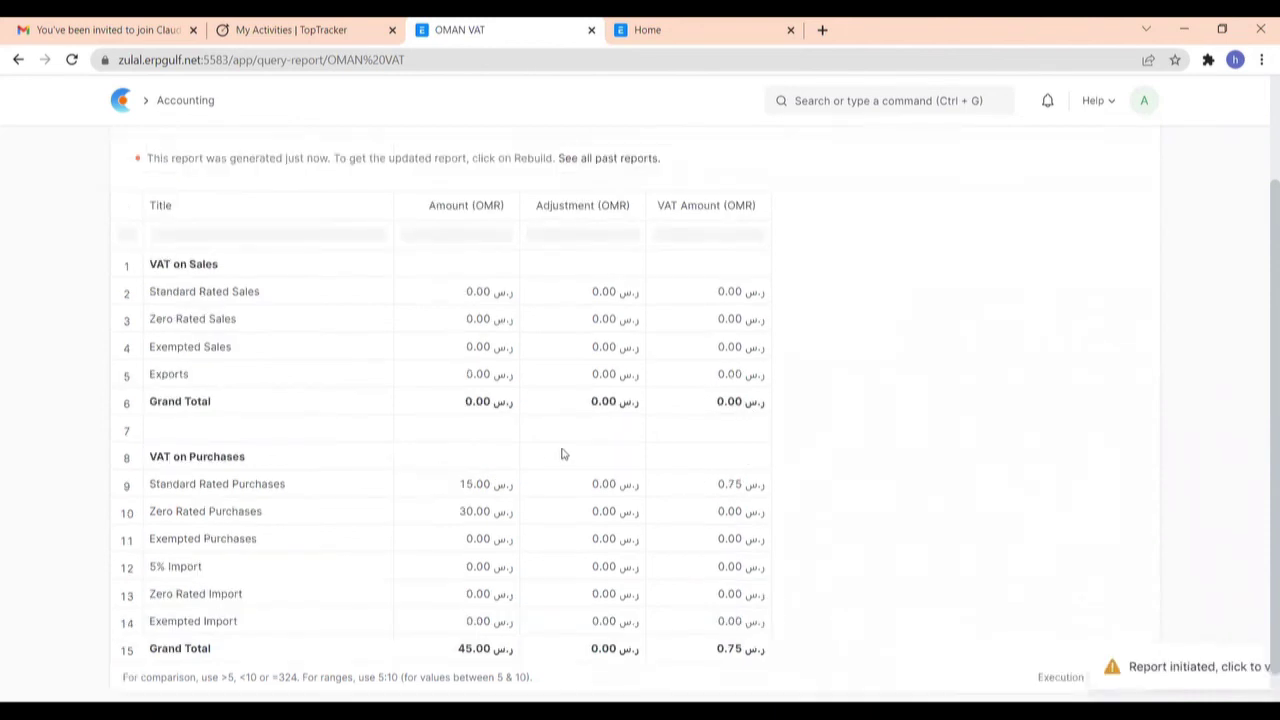
Step: Start a new Sales Invoice from the Selling workspace's sales invoice list
click(125, 105)
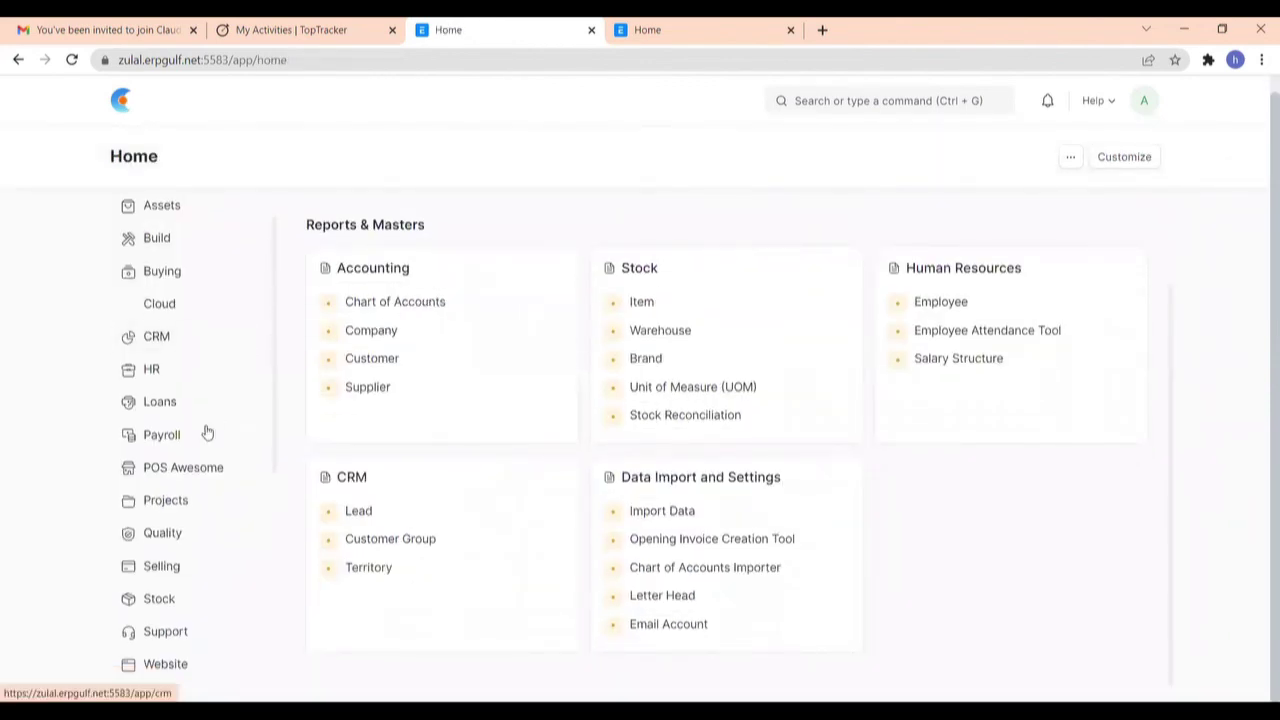
scroll(169, 480, down, 1)
click(169, 483)
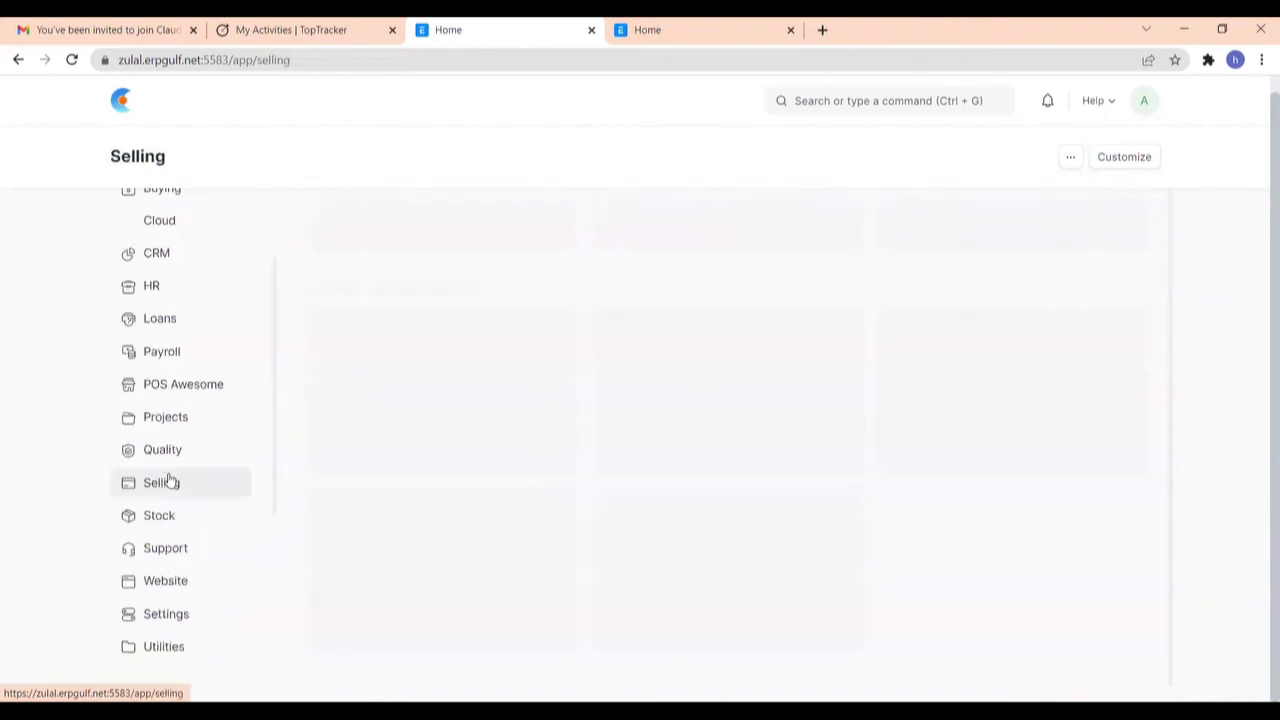
scroll(477, 482, down, 4)
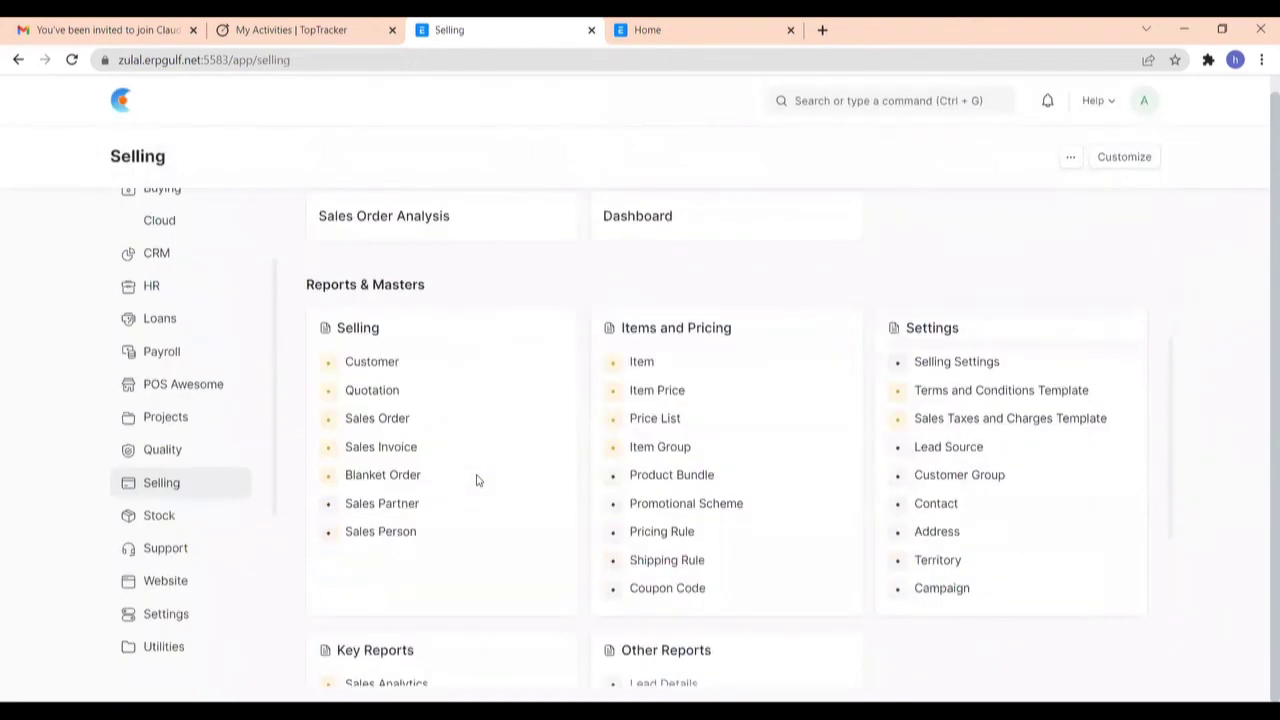
click(393, 448)
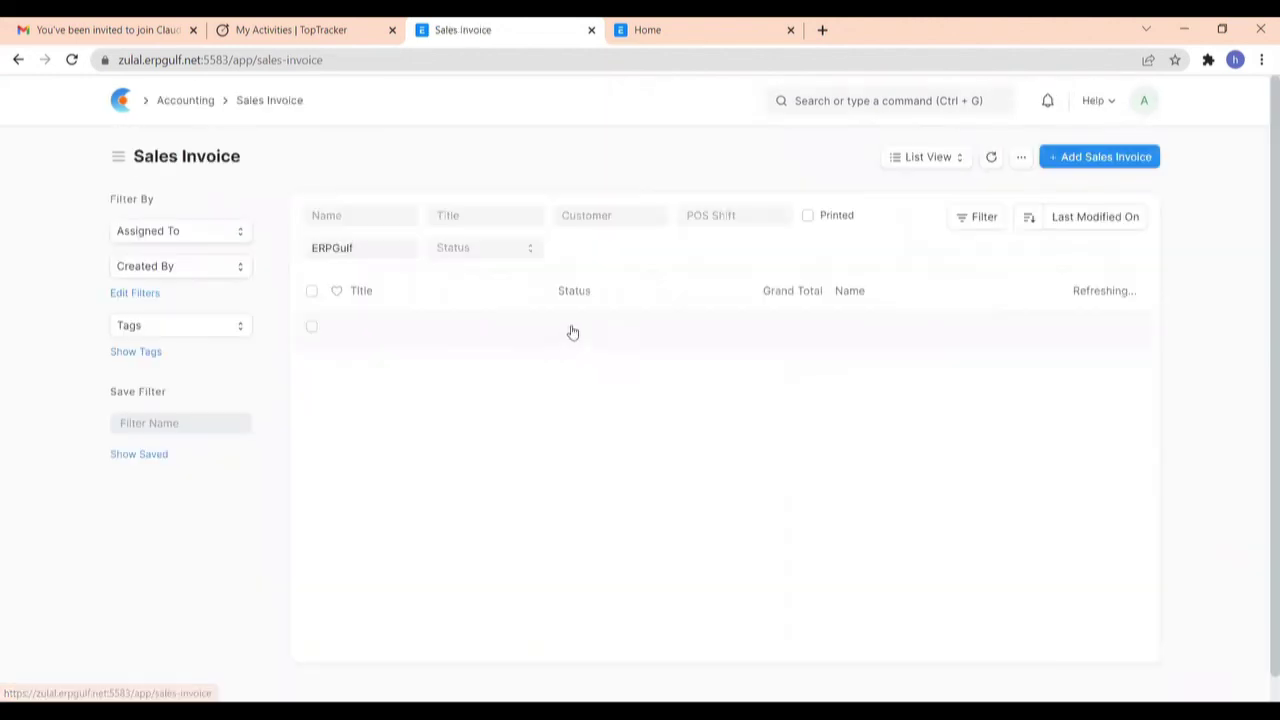
click(1080, 160)
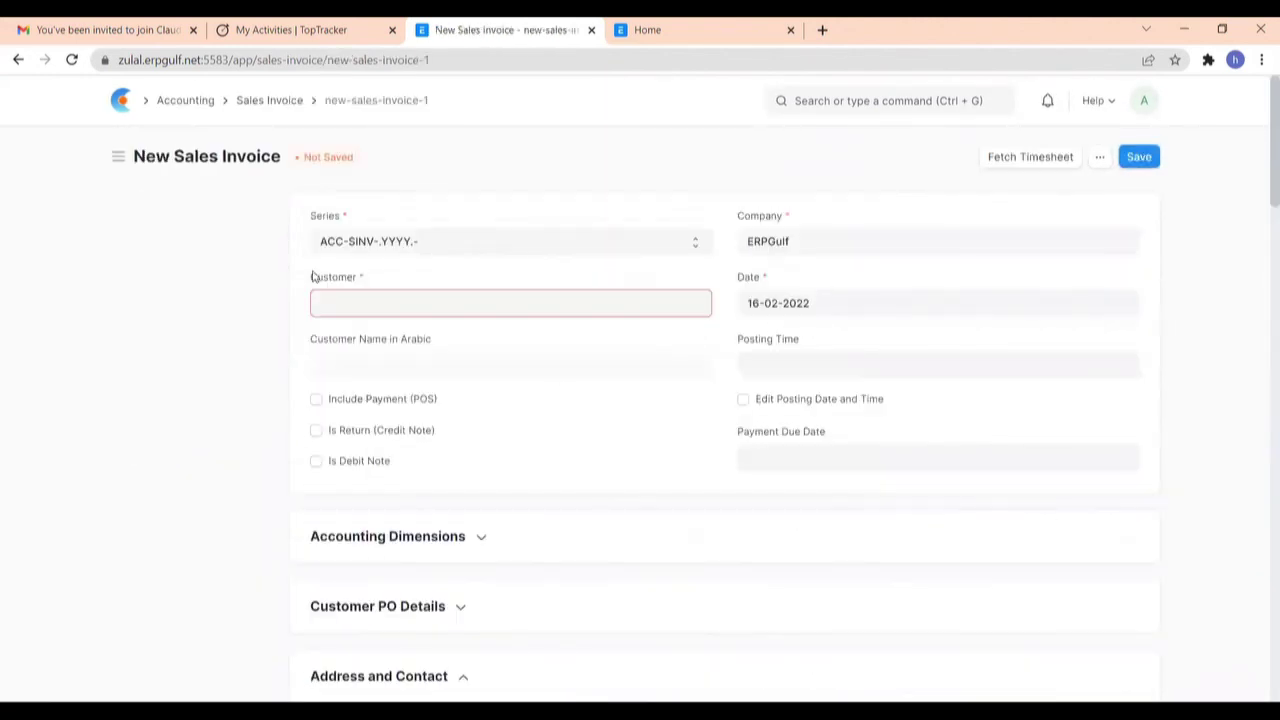
Step: Choose Daya Agencies as the invoice customer
click(414, 303)
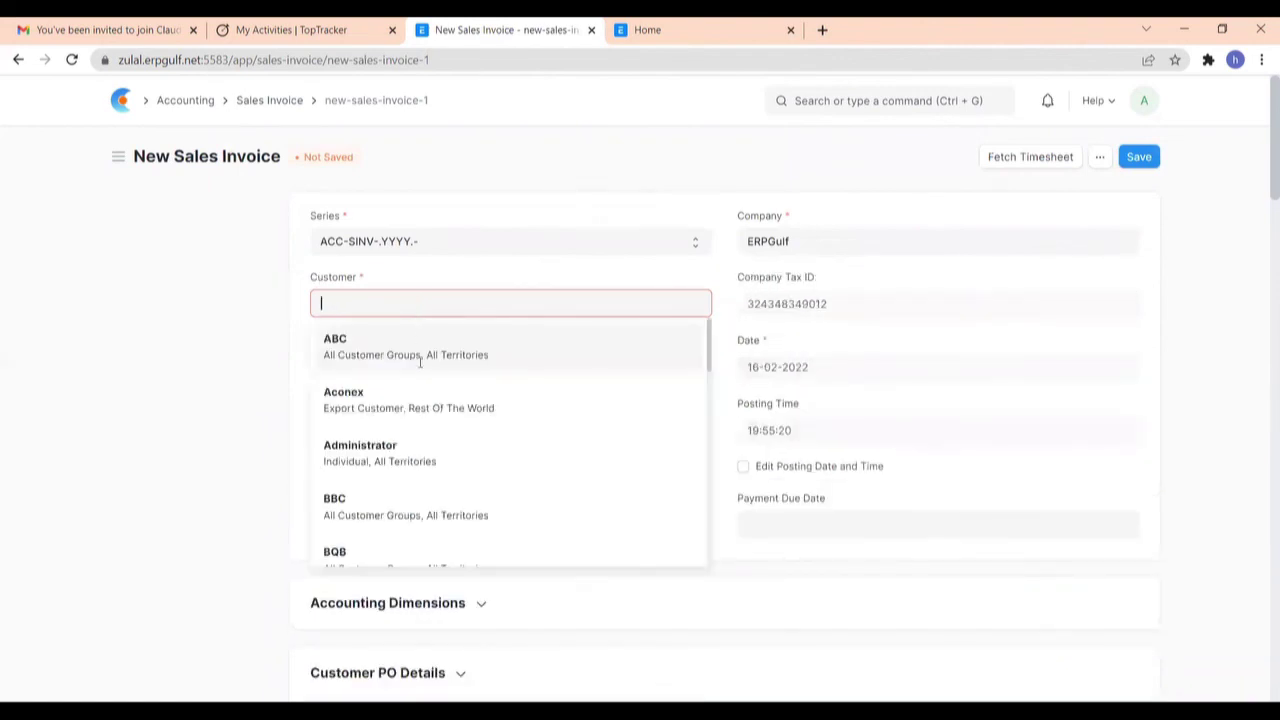
scroll(441, 440, down, 2)
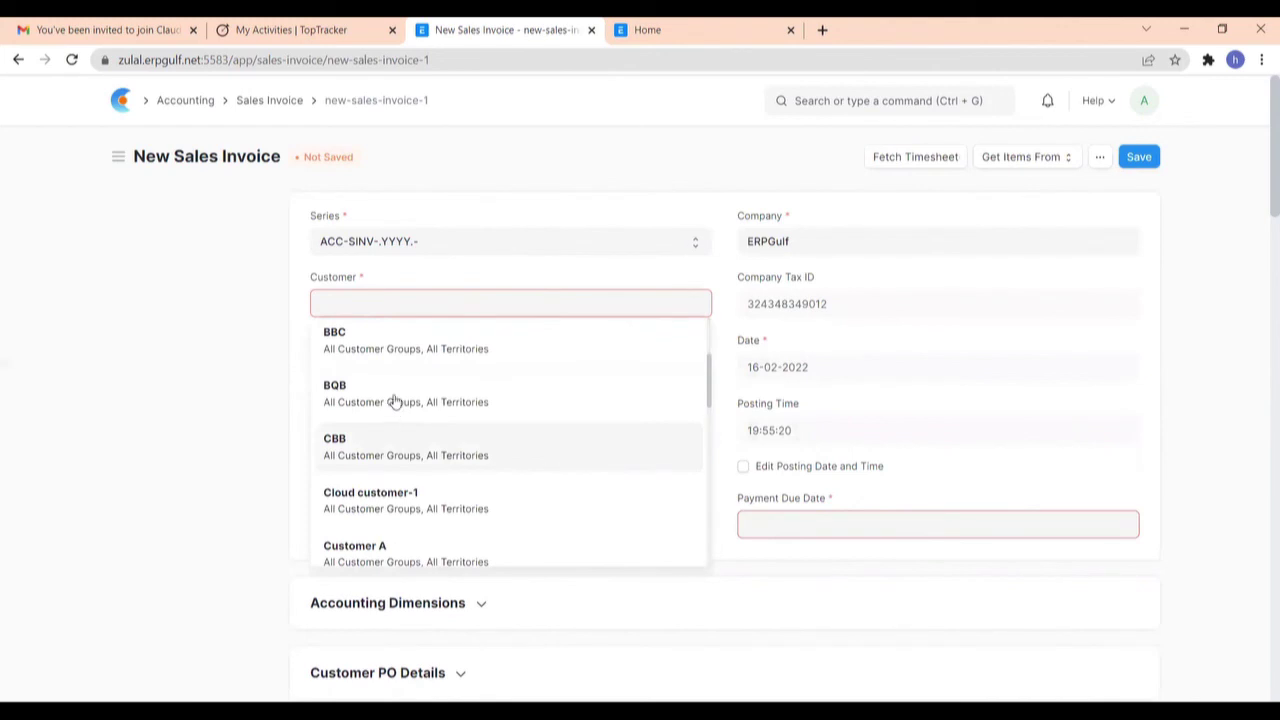
click(373, 349)
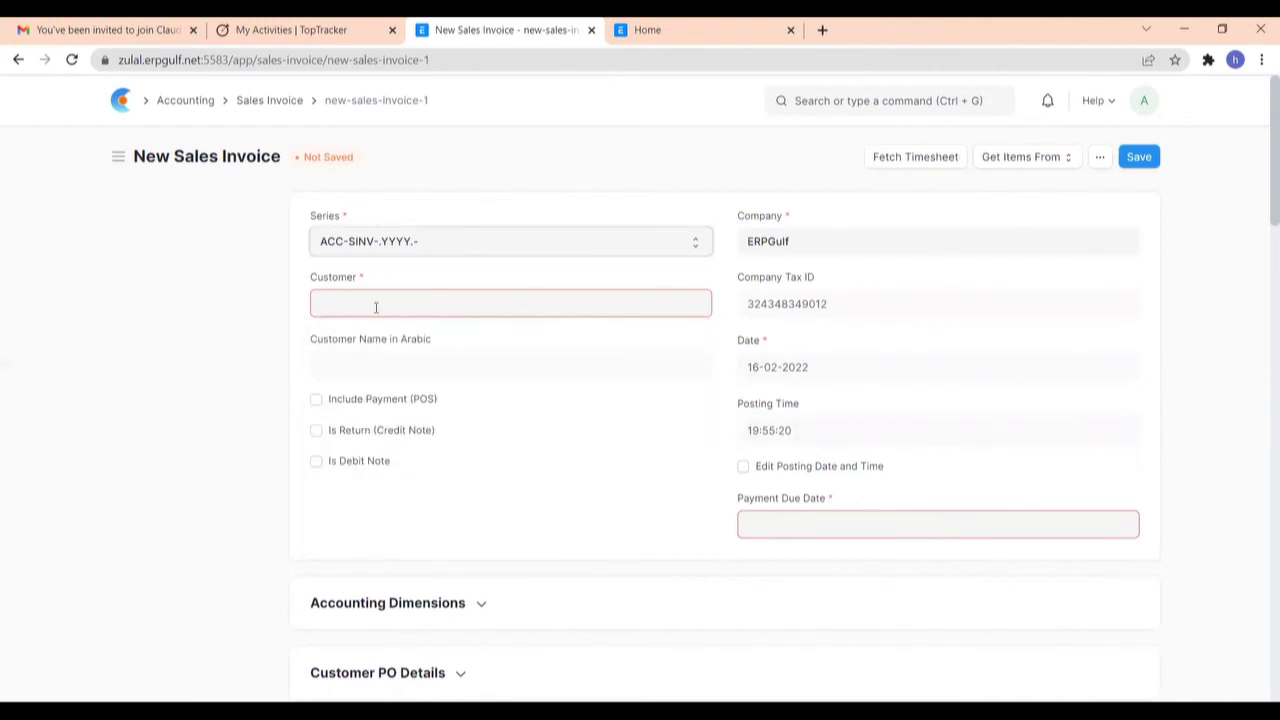
click(376, 307)
scroll(457, 366, down, 4)
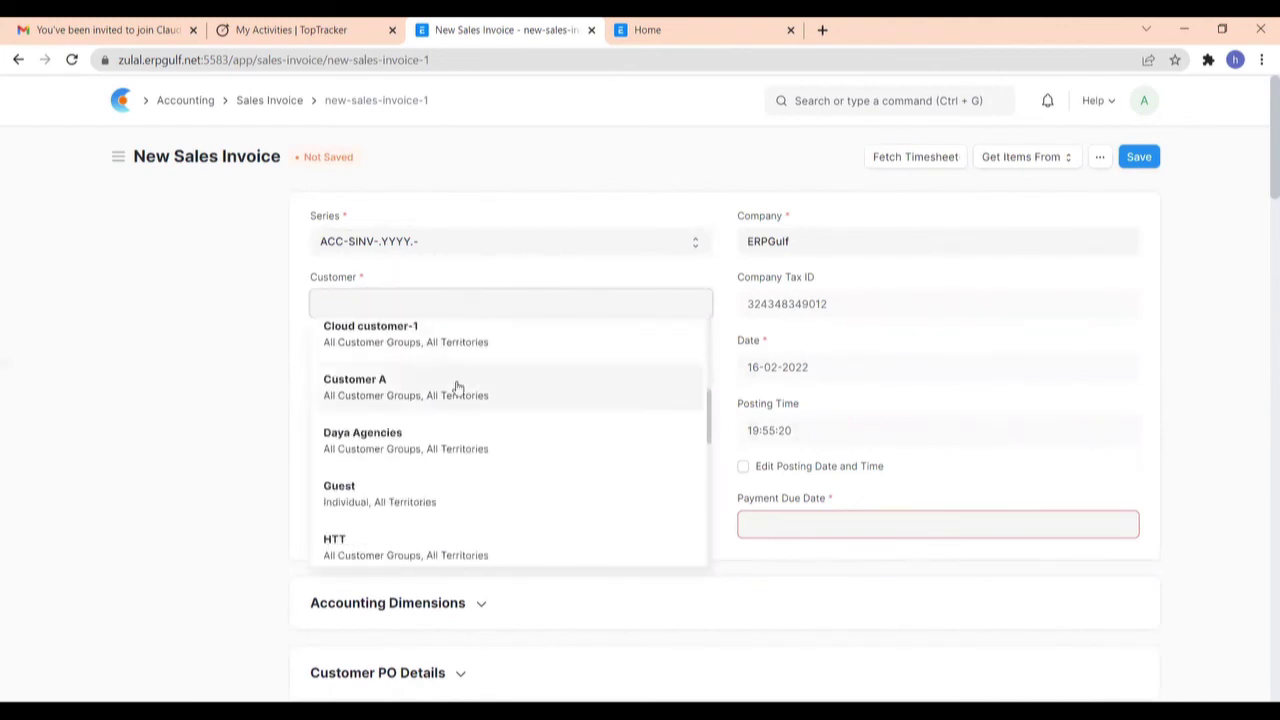
scroll(457, 388, down, 1)
click(443, 373)
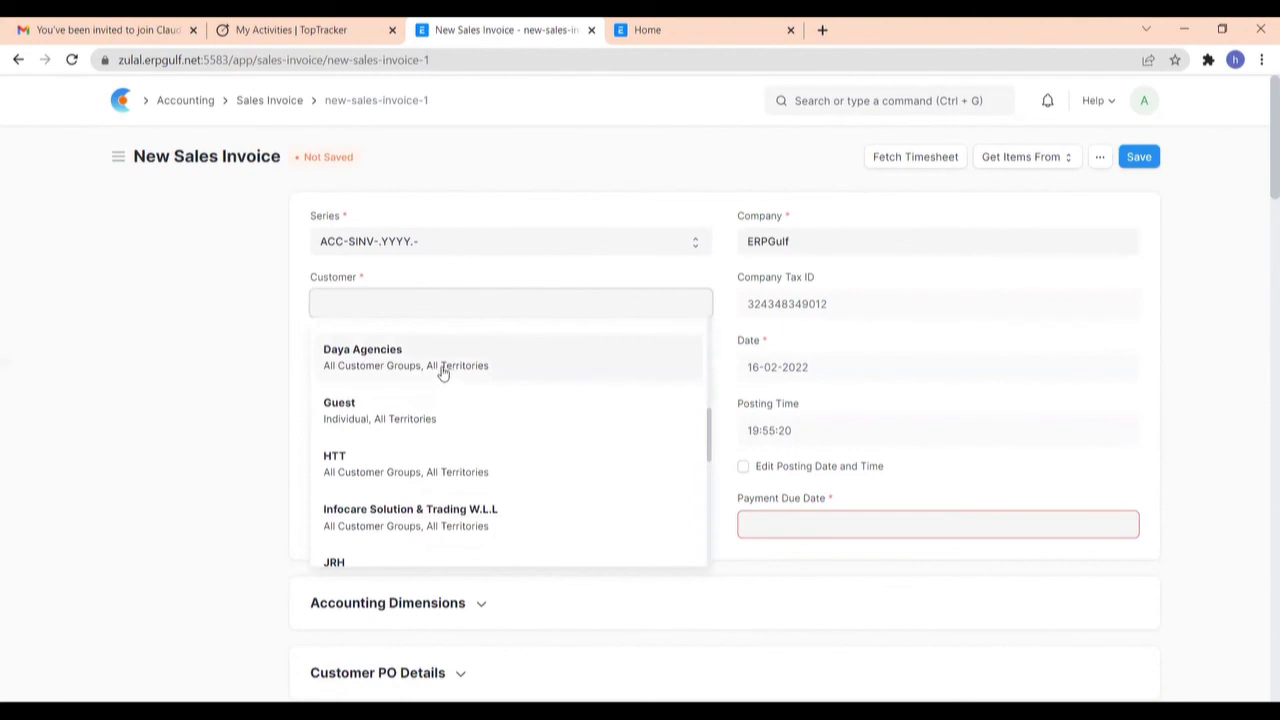
scroll(738, 375, down, 7)
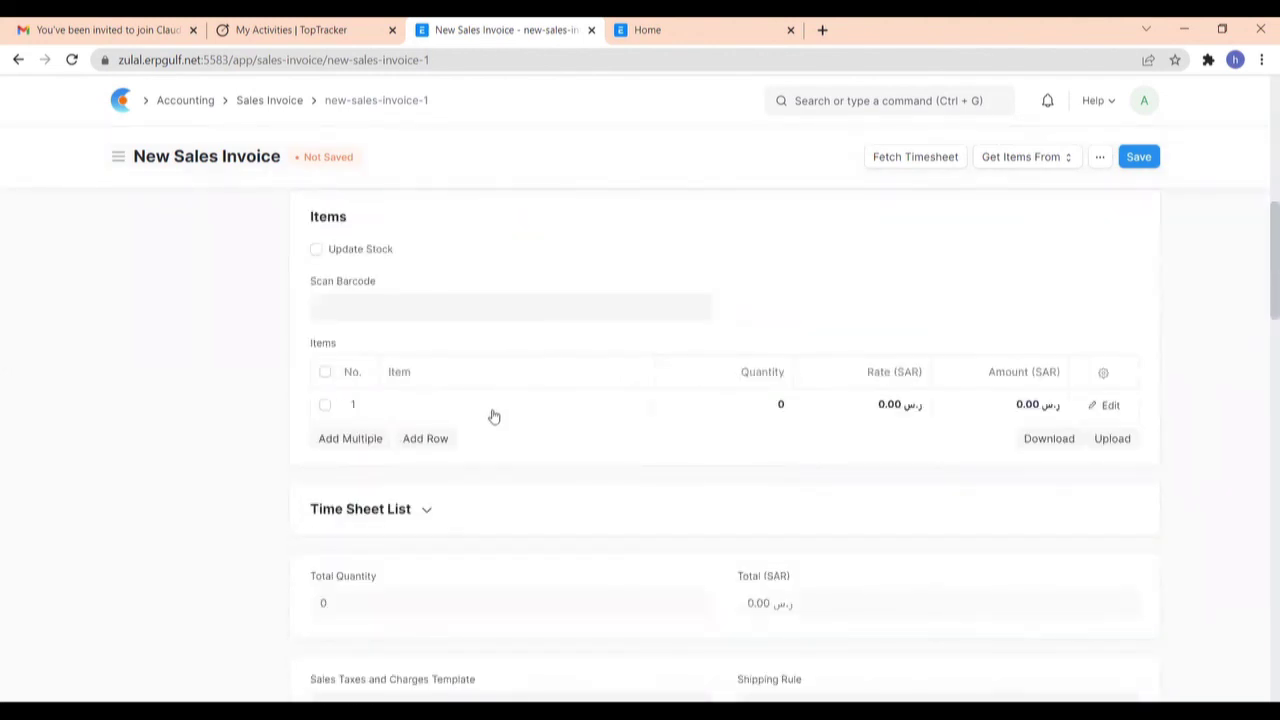
Step: Add Stapler with quantity 5 to the first item row
click(487, 401)
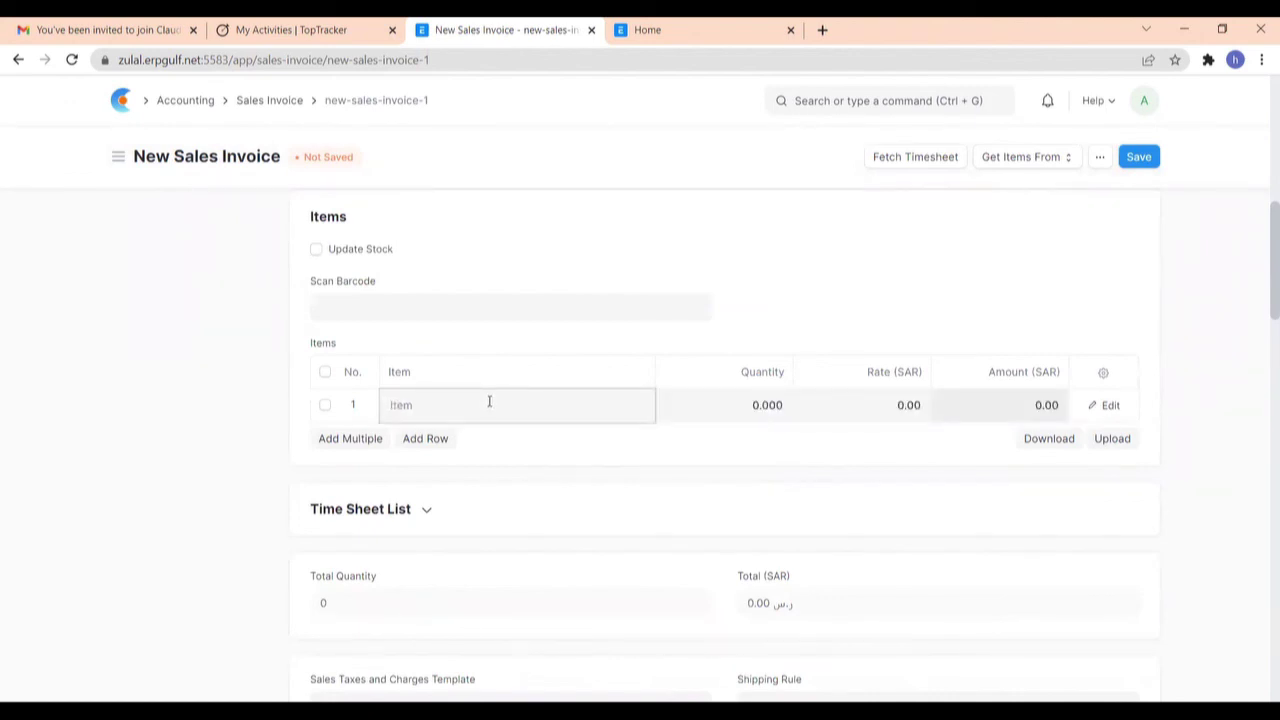
text(sta)
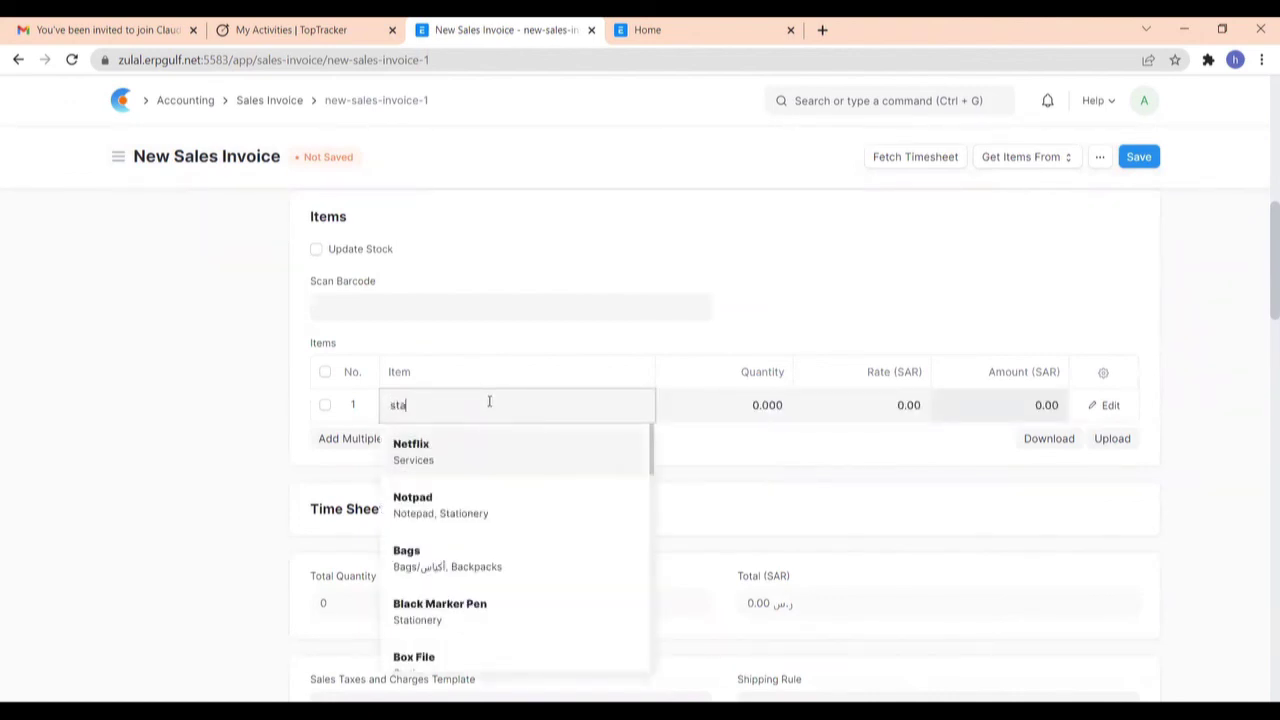
click(480, 454)
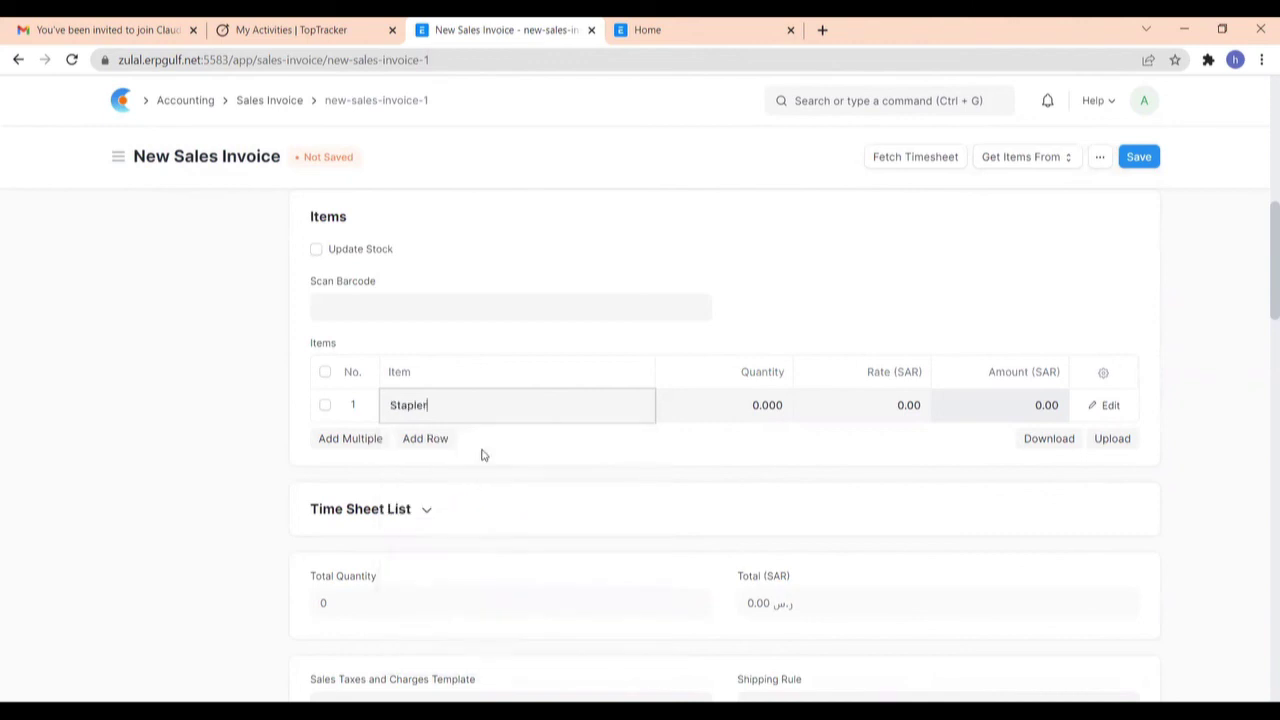
click(780, 400)
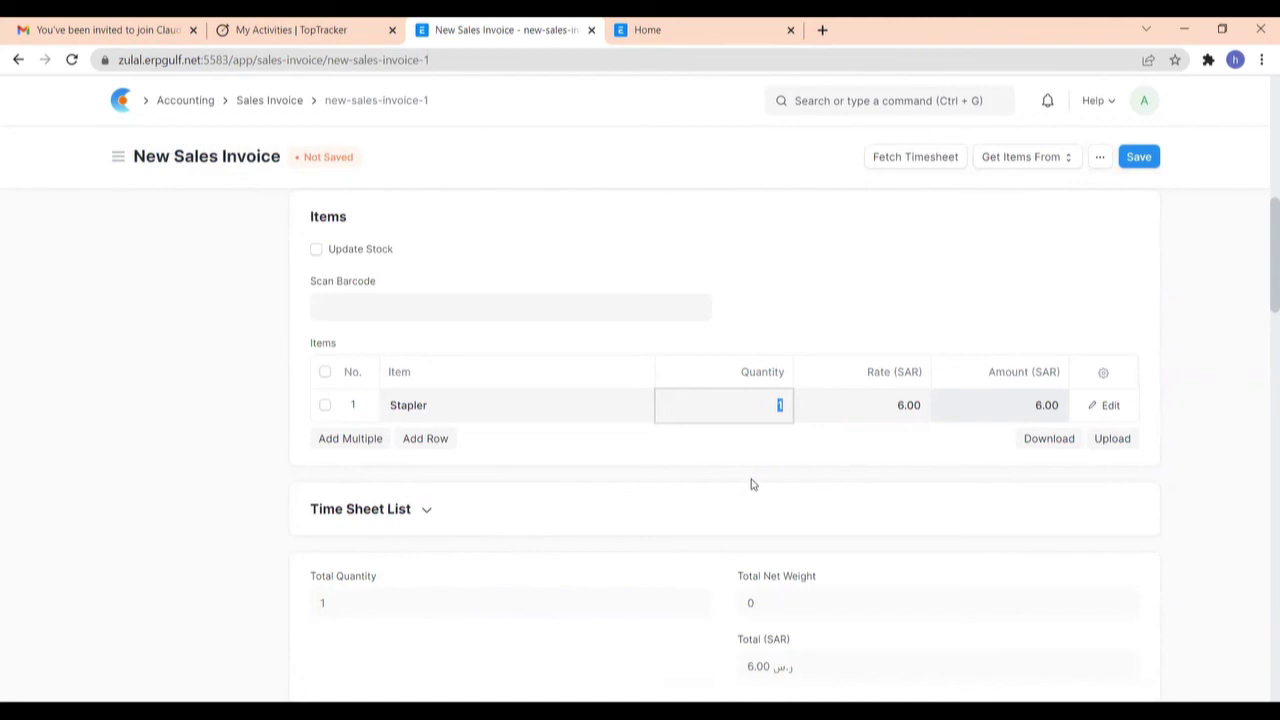
click(671, 520)
Step: Check the 1.50 OMAN VAT 5% tax and save the invoice as a draft
scroll(808, 442, down, 8)
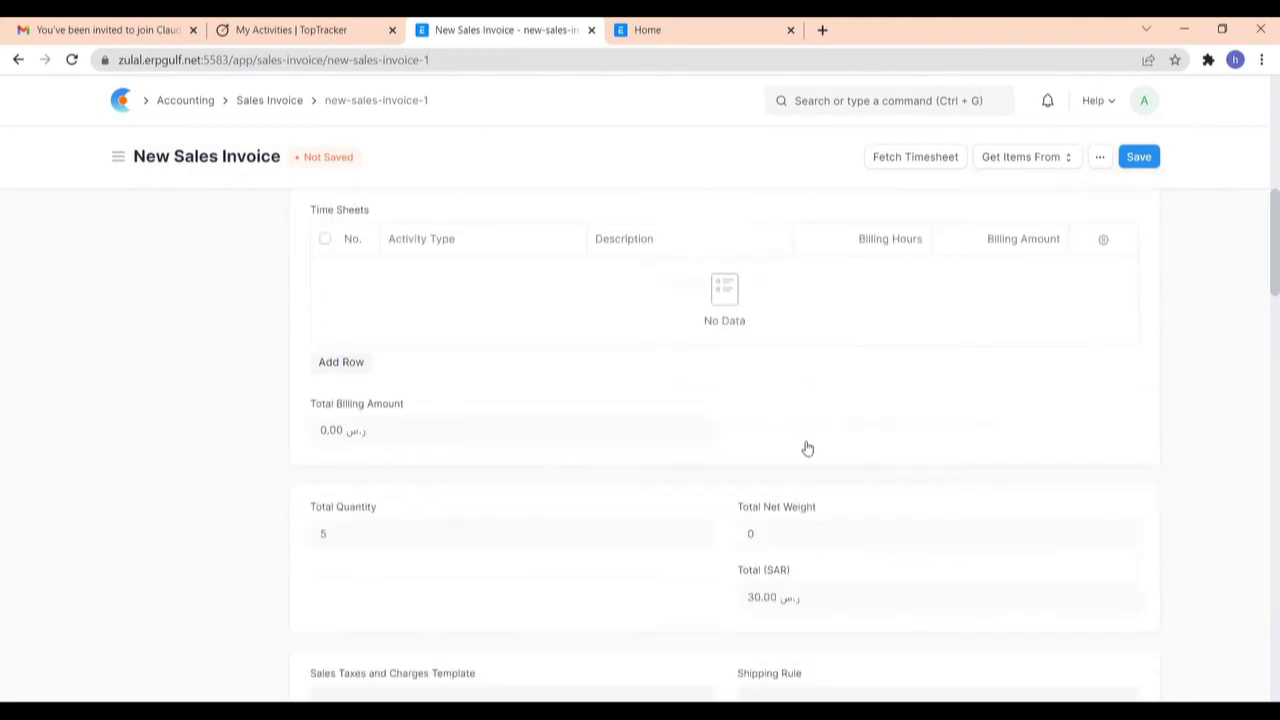
scroll(808, 442, down, 1)
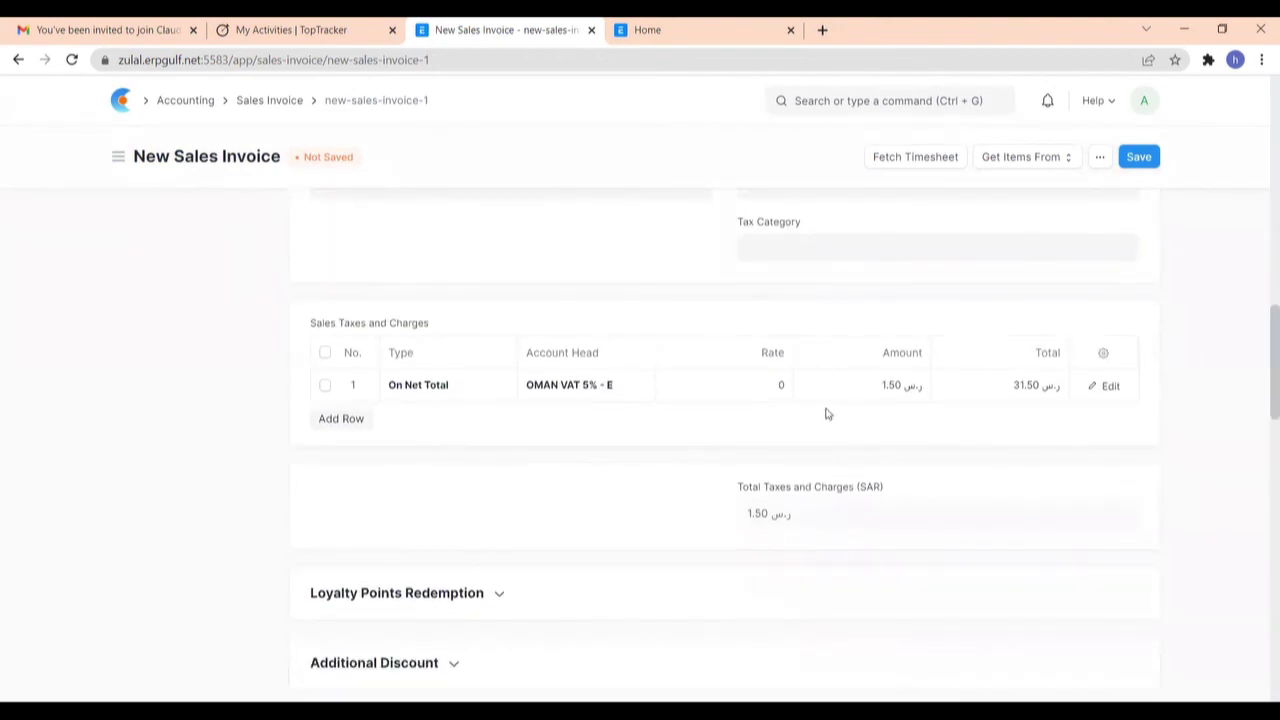
scroll(760, 420, down, 2)
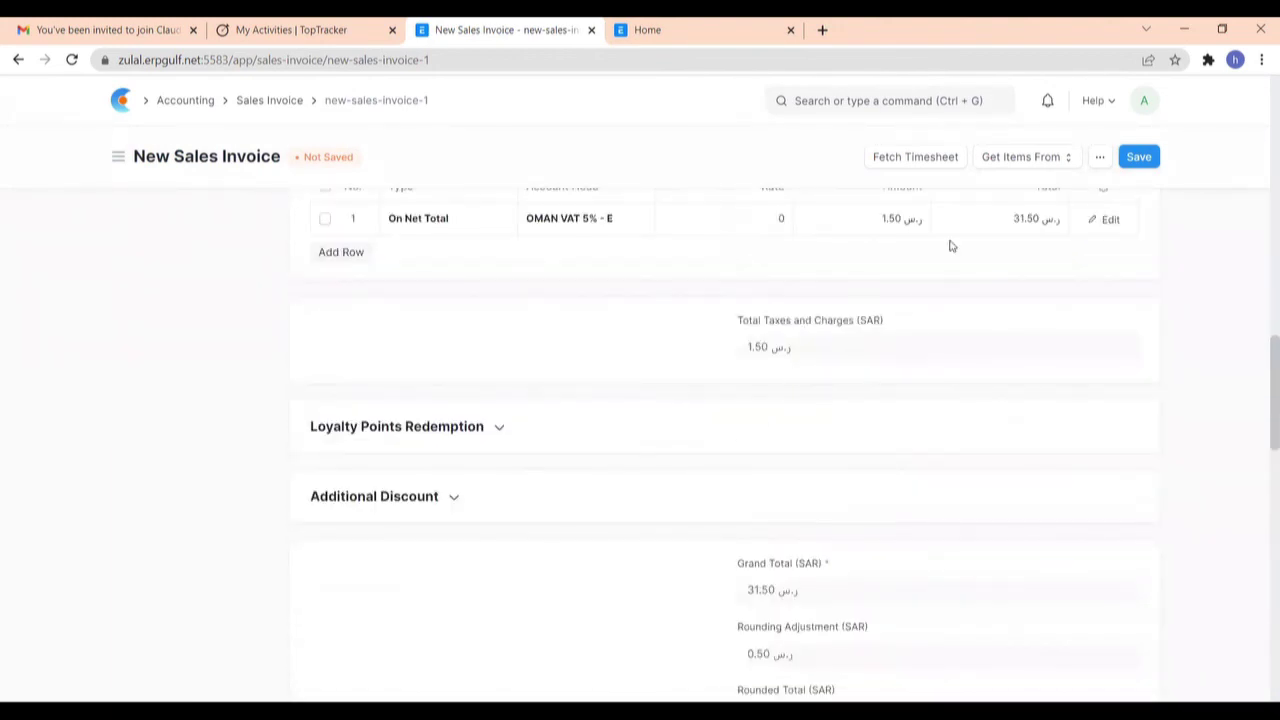
click(1137, 158)
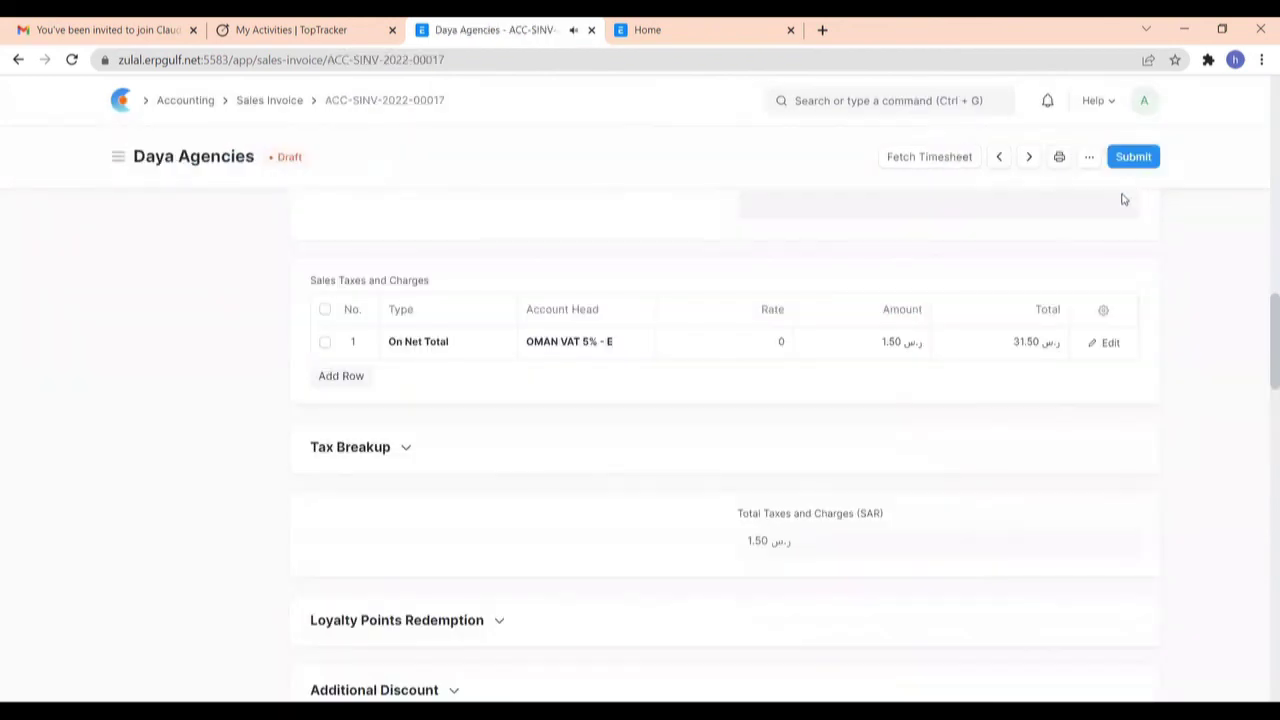
Step: Submit invoice ACC-SINV-2022-00017, making it Unpaid at 32.00, then return Home
click(1134, 158)
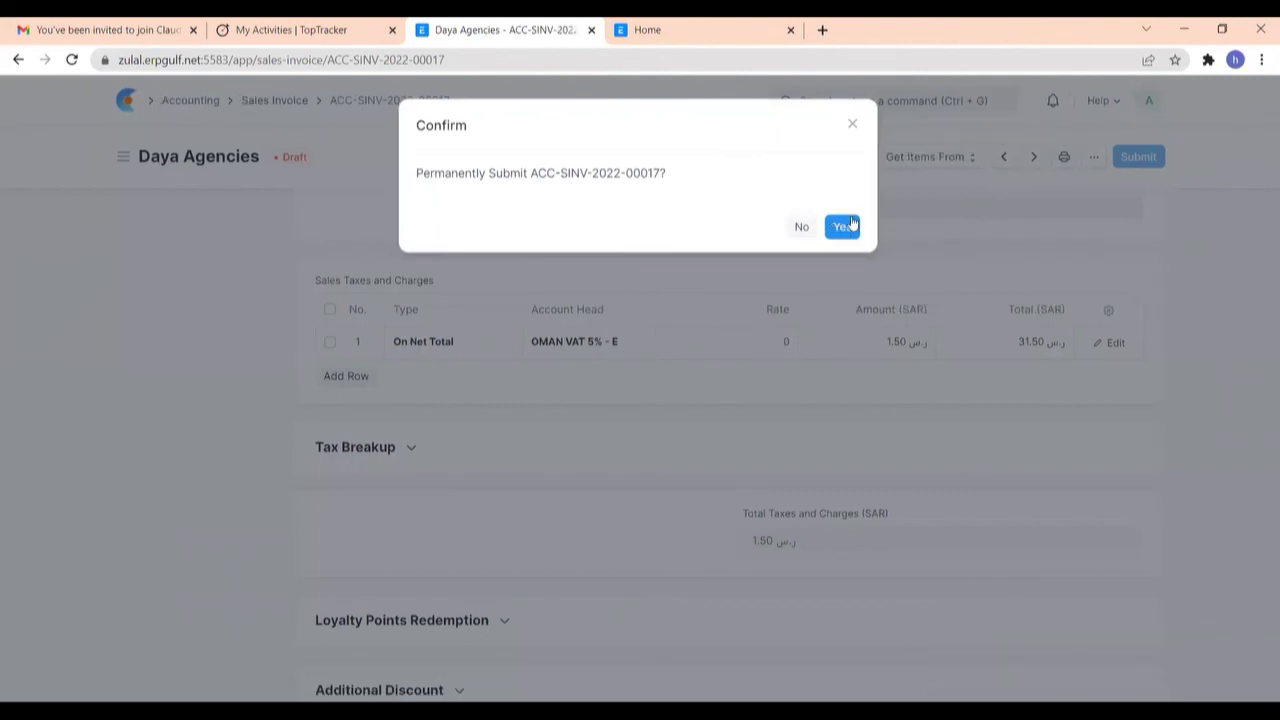
click(840, 228)
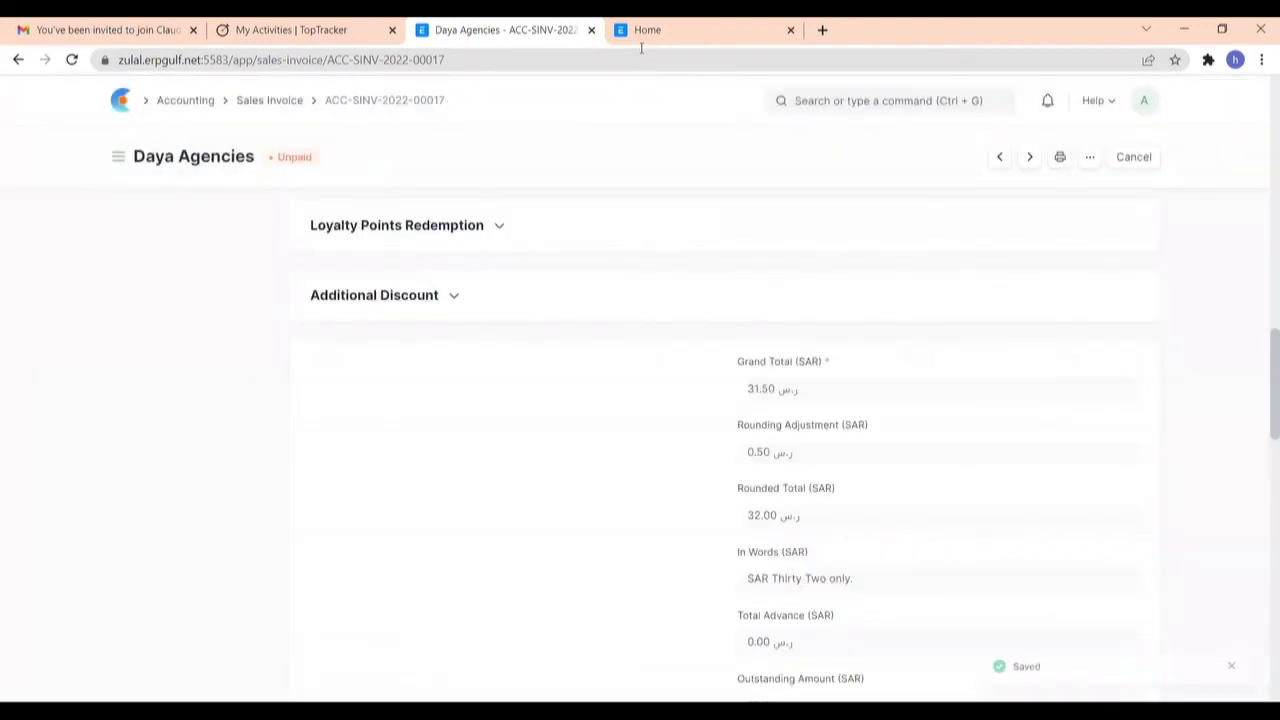
click(640, 38)
scroll(551, 449, down, 3)
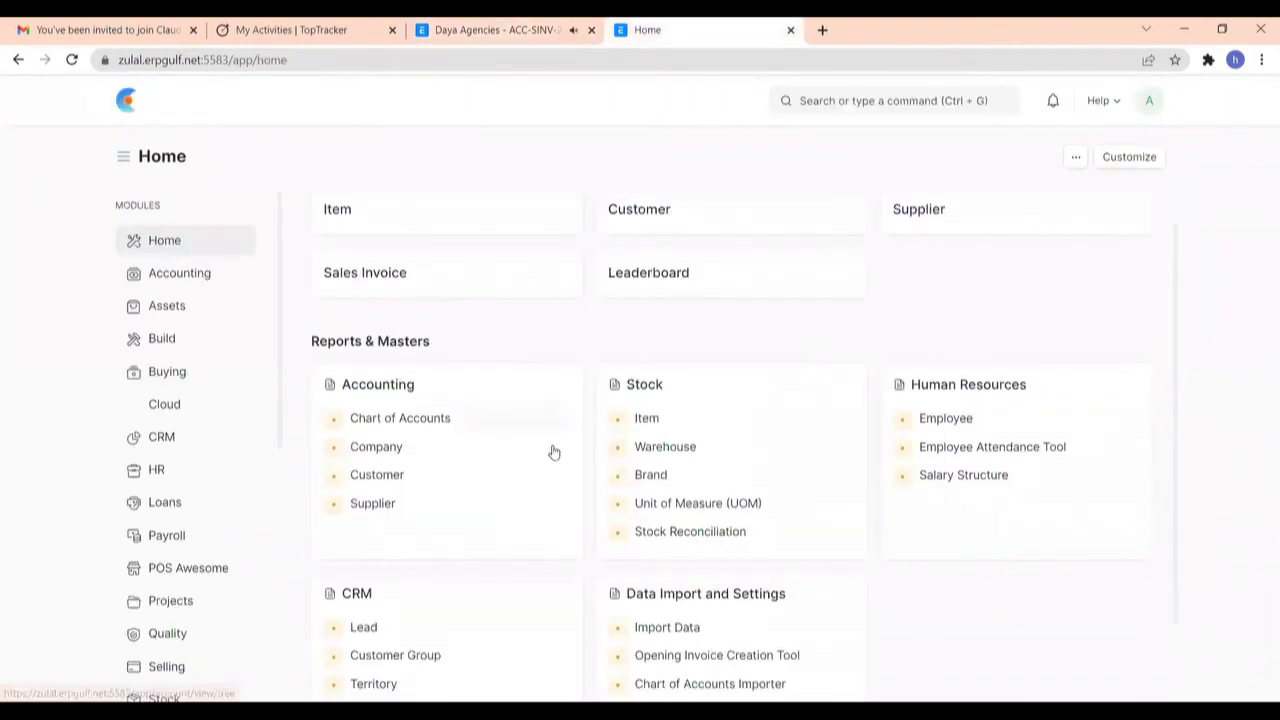
Step: Regenerate the OMAN VAT report so Standard Rated Sales shows 30.00 with 1.50 VAT
click(183, 274)
scroll(722, 400, down, 10)
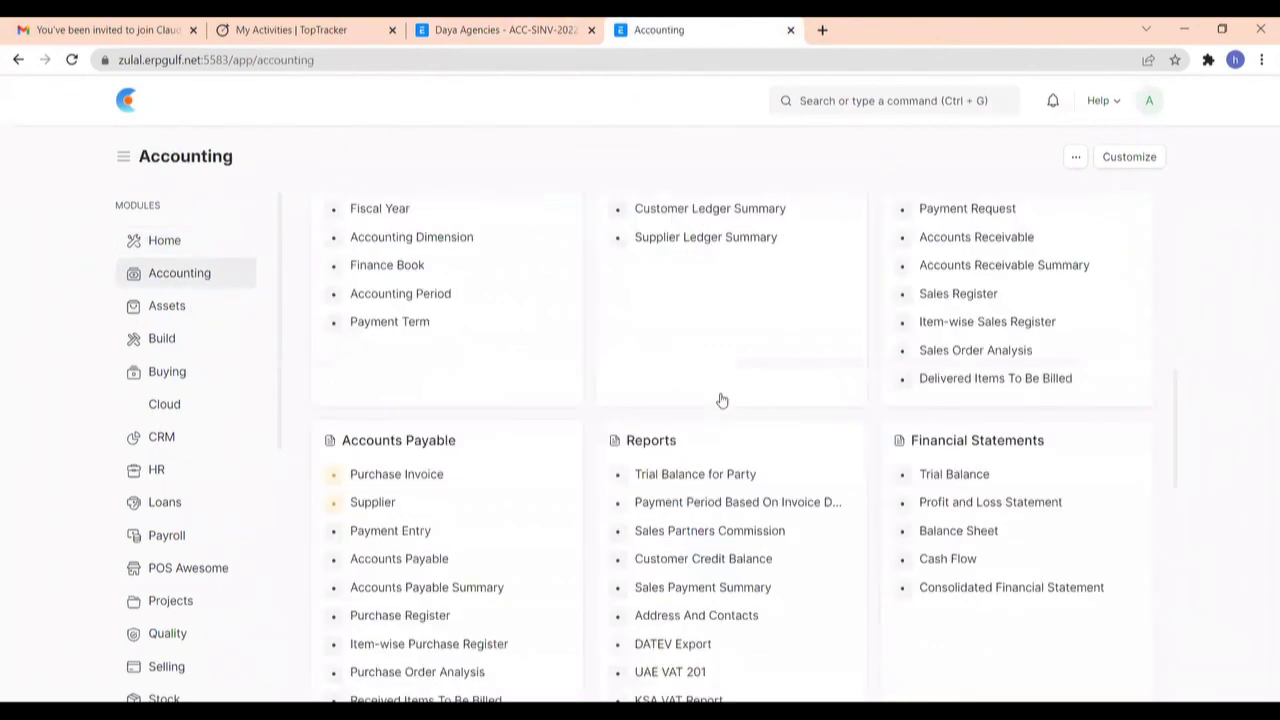
scroll(722, 401, down, 6)
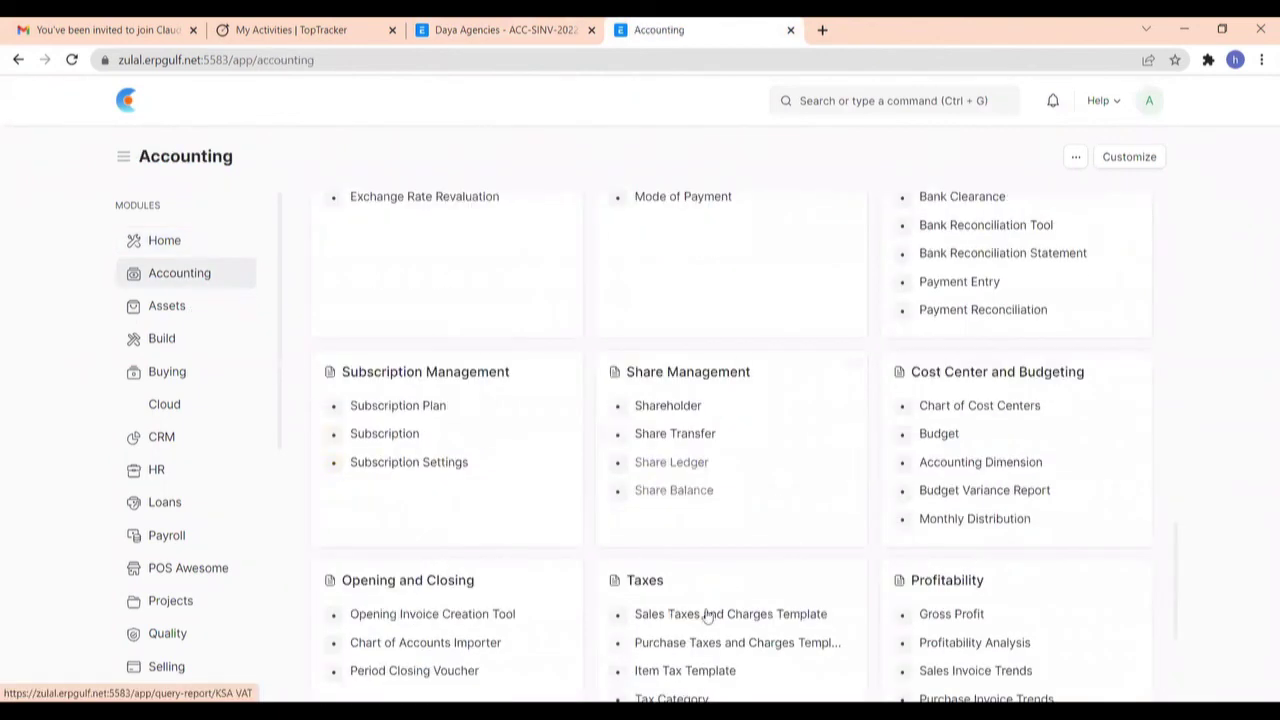
click(540, 548)
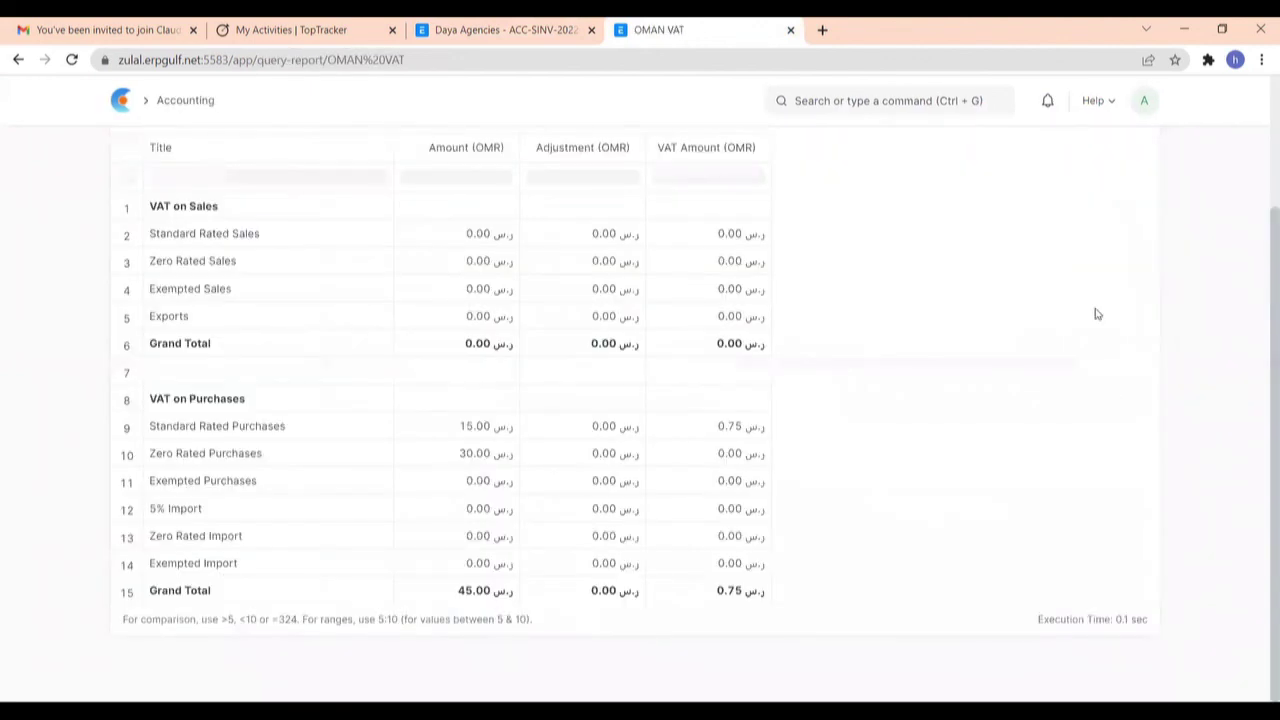
click(1092, 160)
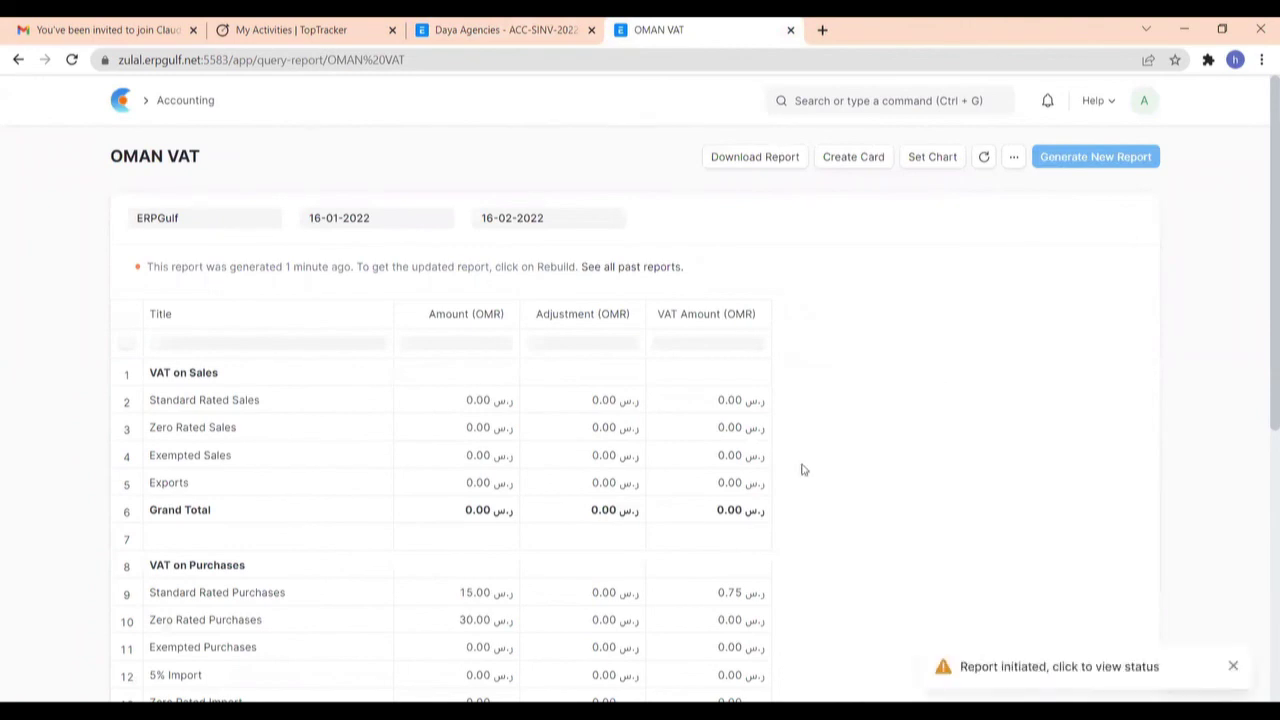
scroll(800, 466, down, 1)
scroll(790, 457, down, 1)
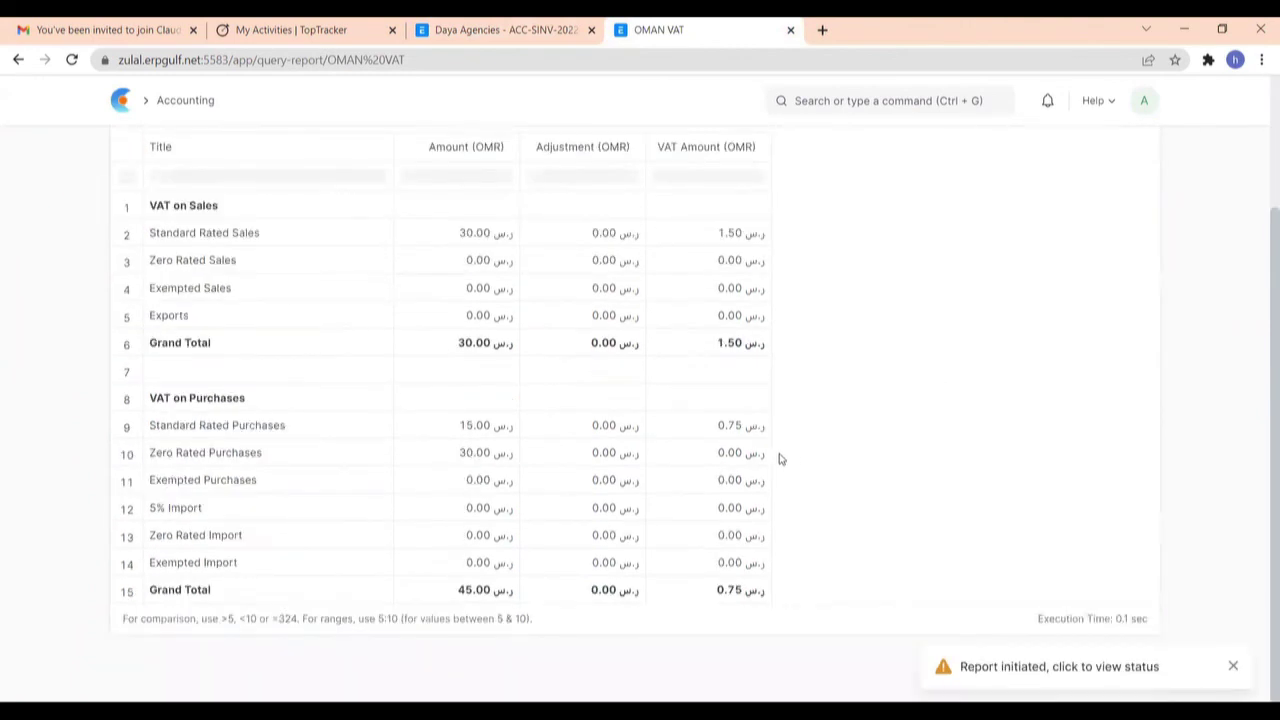
scroll(781, 459, up, 1)
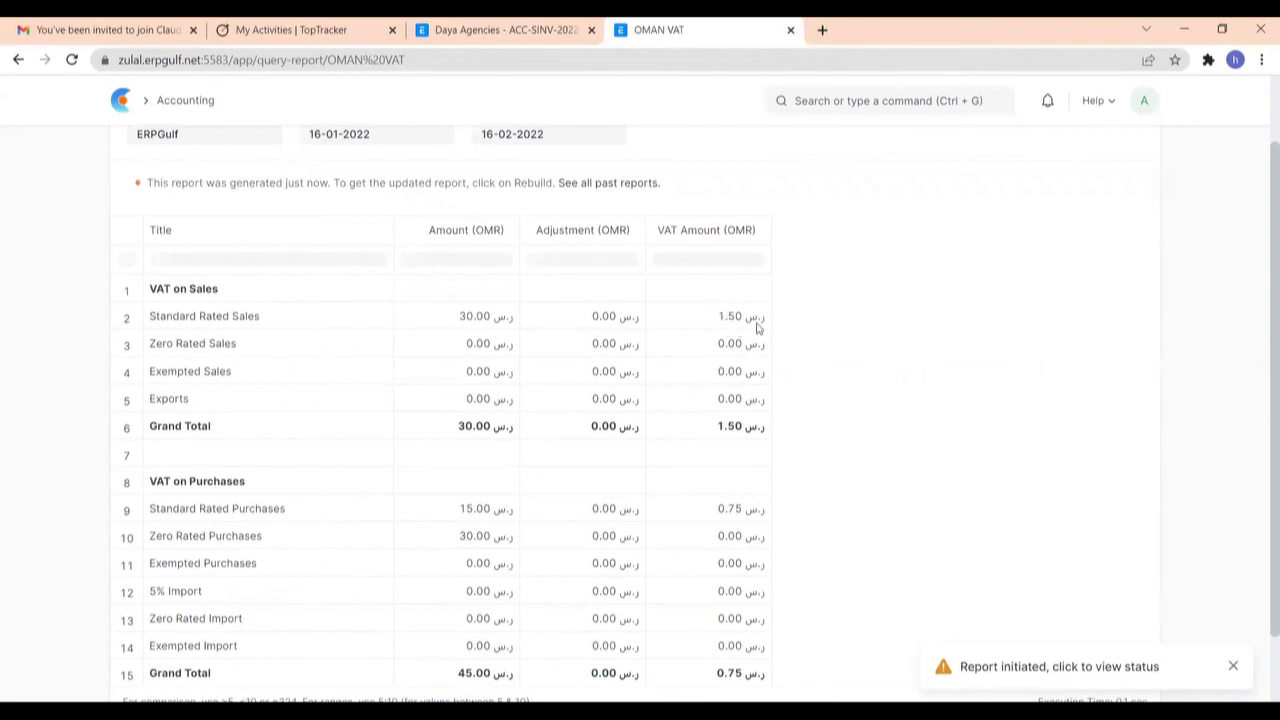
scroll(800, 363, up, 1)
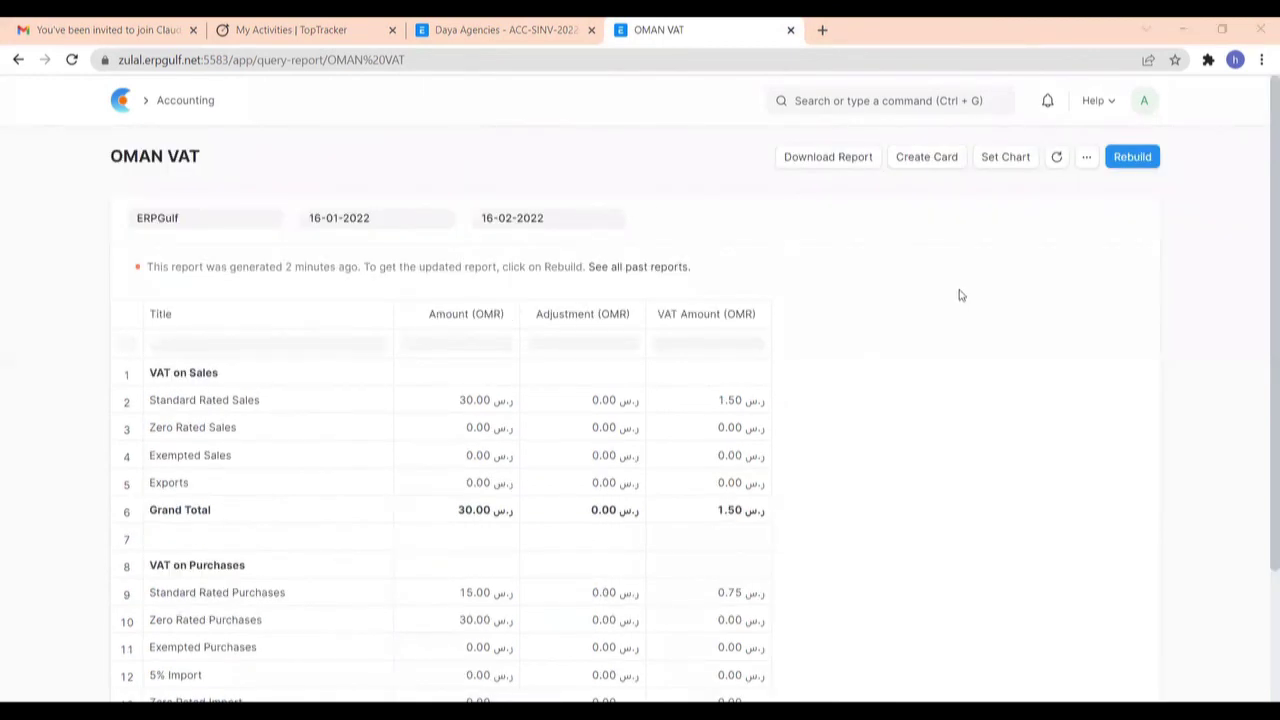